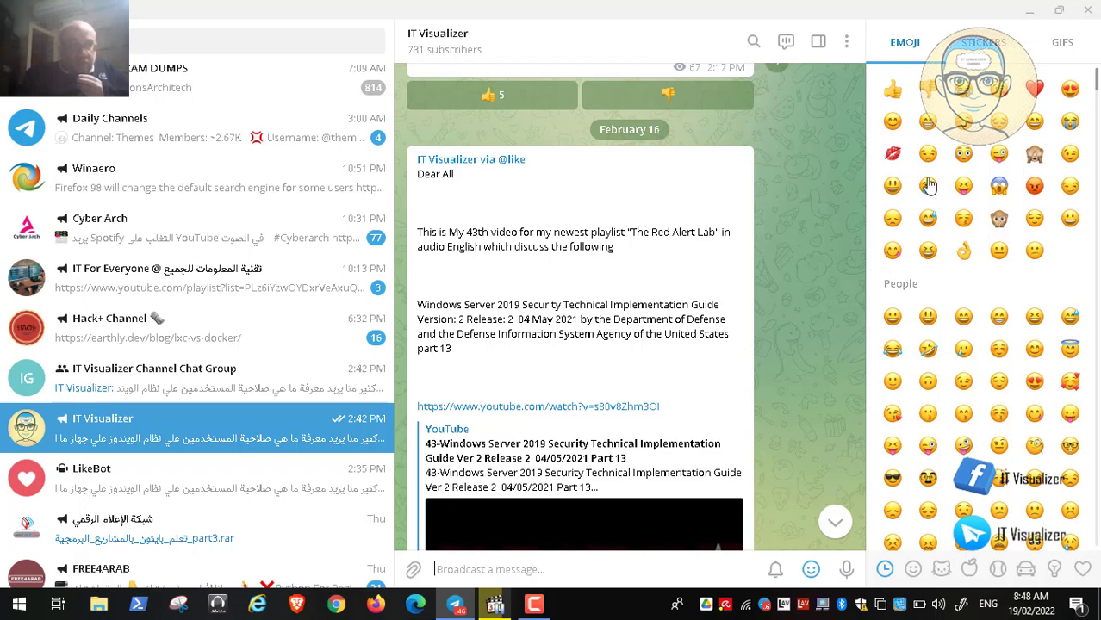
# - Minimize the chat window and show the paused Video27.mp4 recording in full screen
pyautogui.click(1028, 12)
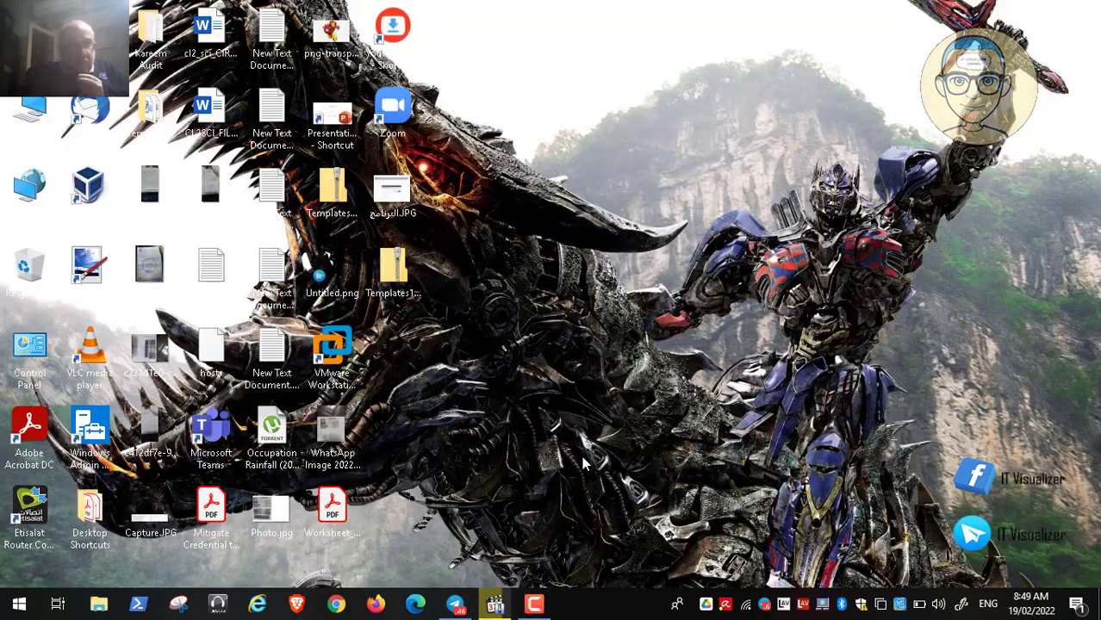
pyautogui.click(494, 603)
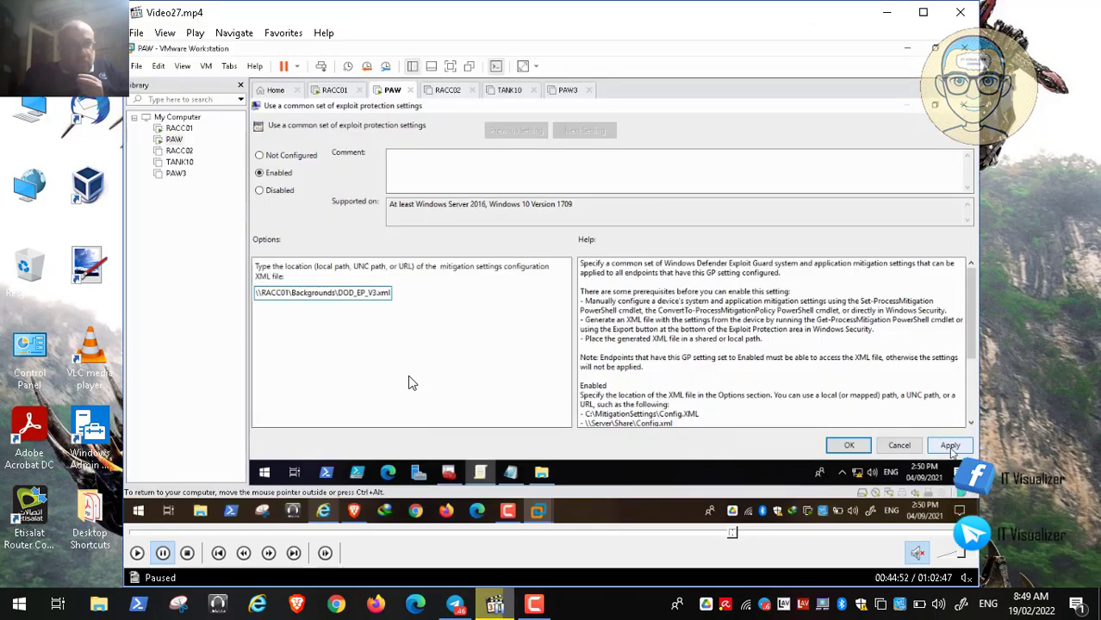
pyautogui.doubleClick(410, 381)
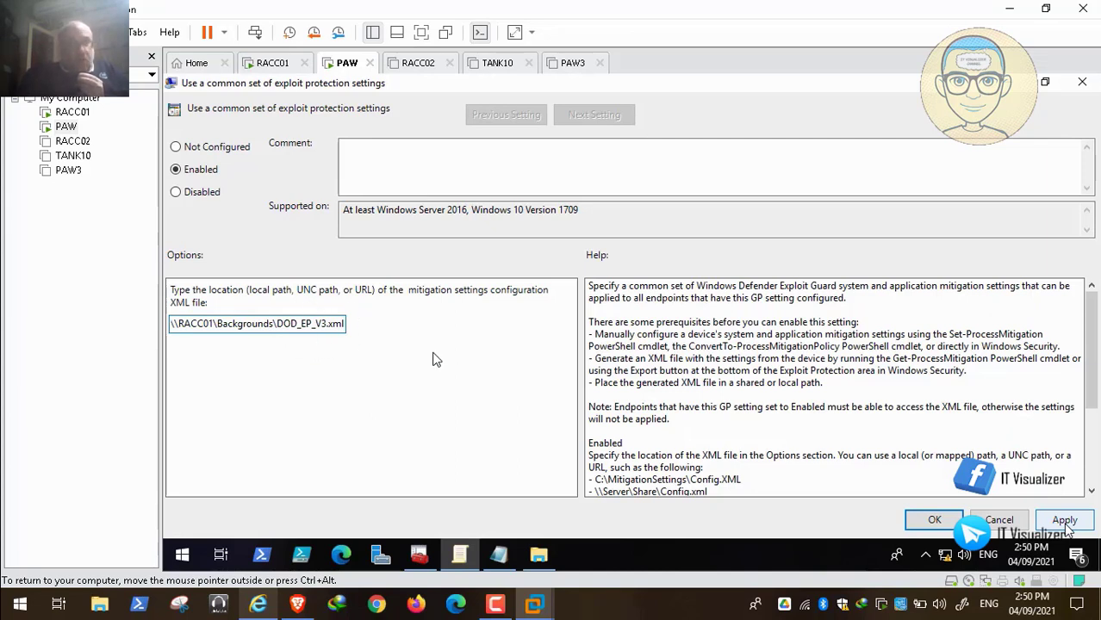
# - Skip forward through the recording to about 47:30, at STIG rule WN19-MS-000010
pyautogui.moveTo(586, 609)
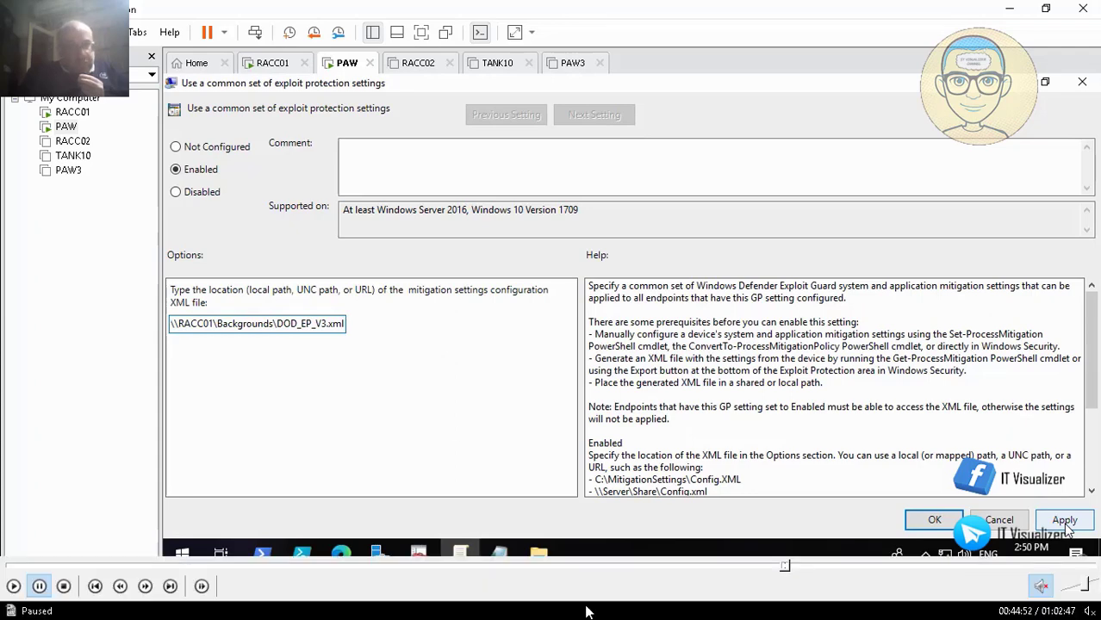
pyautogui.click(794, 569)
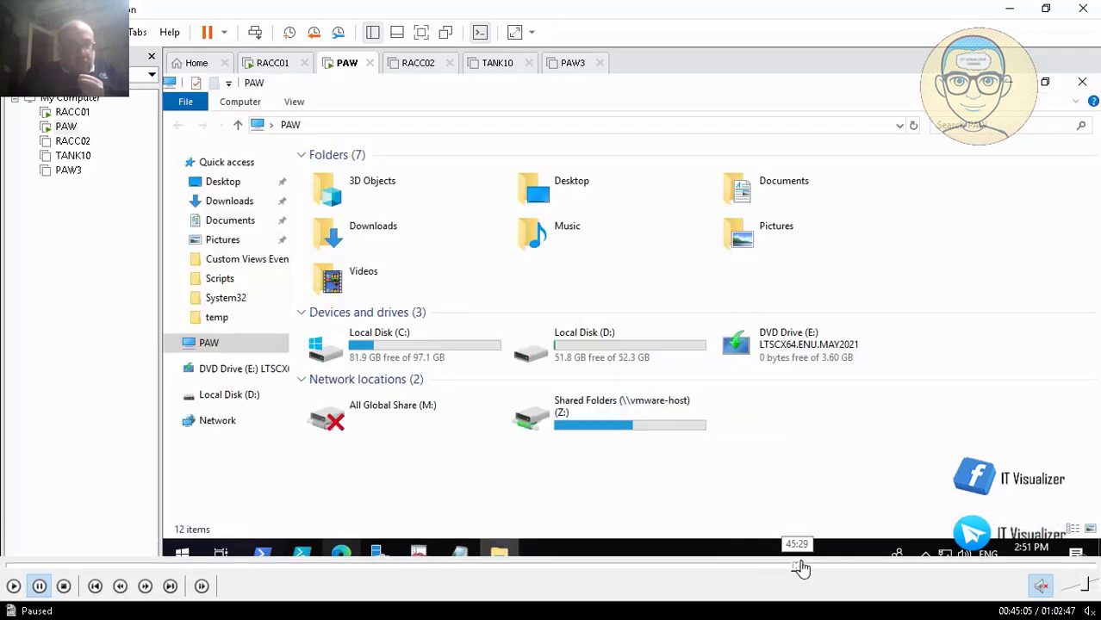
pyautogui.click(800, 568)
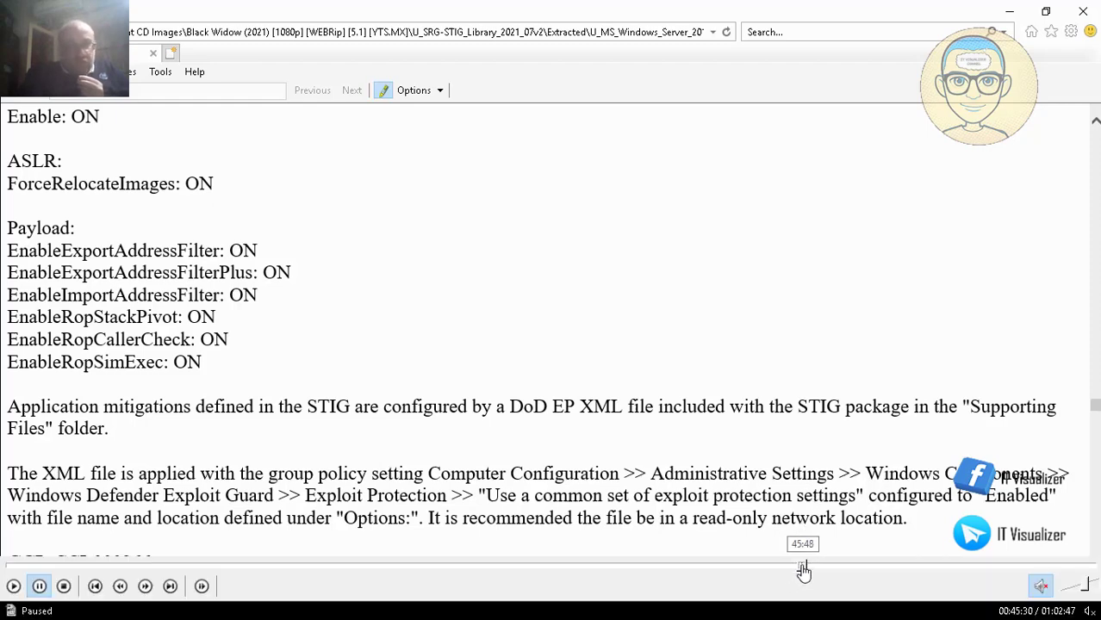
pyautogui.click(802, 569)
pyautogui.click(816, 568)
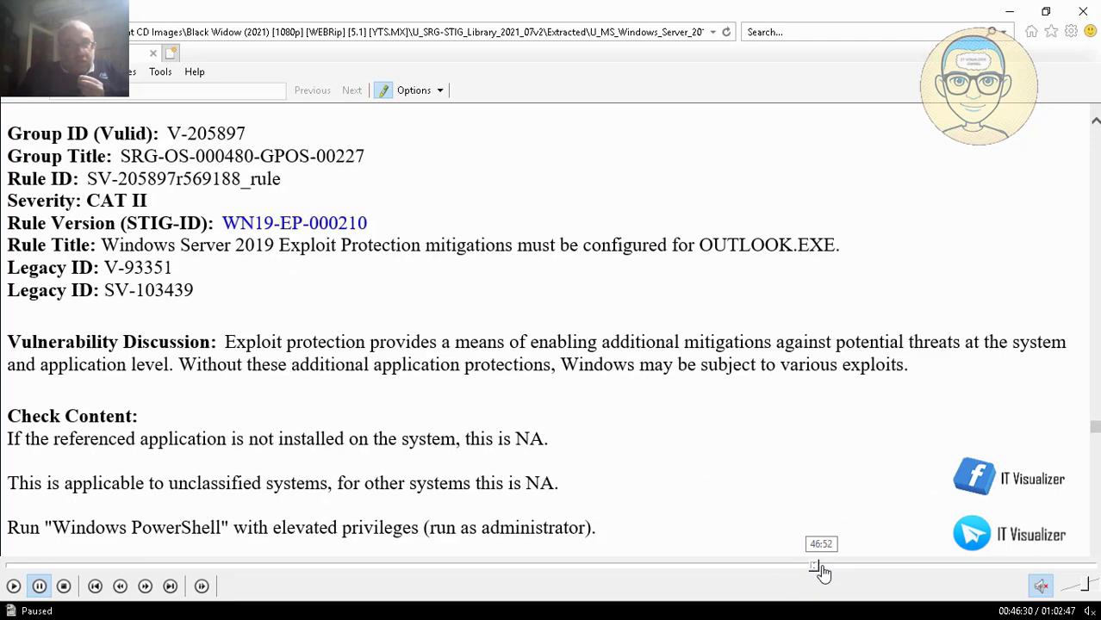
pyautogui.click(822, 568)
pyautogui.click(829, 569)
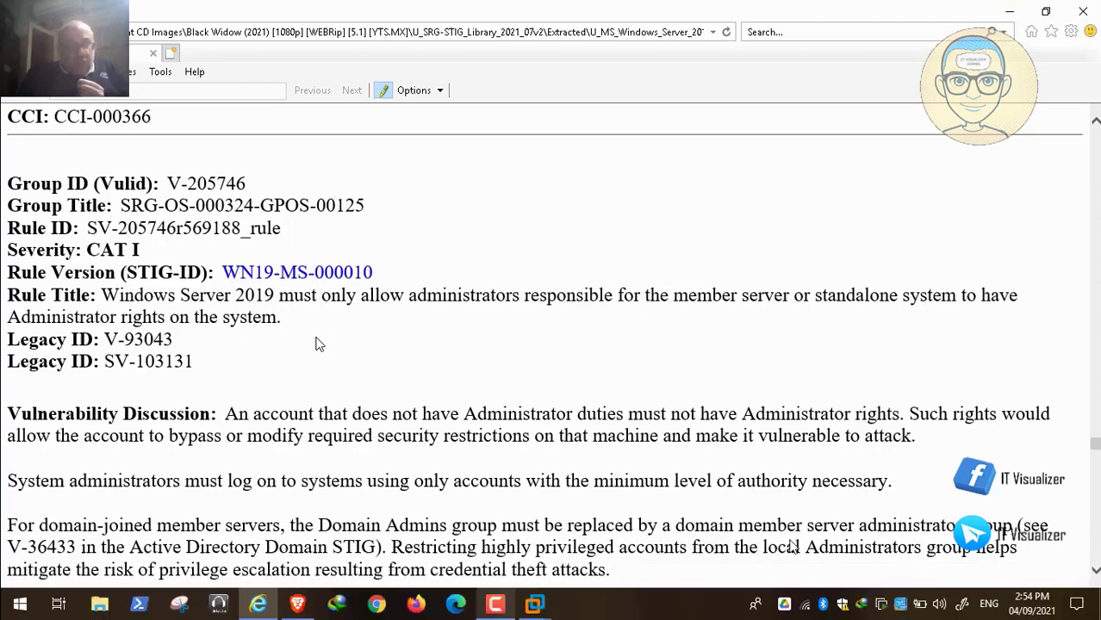
# - Play the recording up to STIG rule WN19-MS-000020, pausing on its vulnerability discussion before resuming playback
pyautogui.moveTo(422, 579)
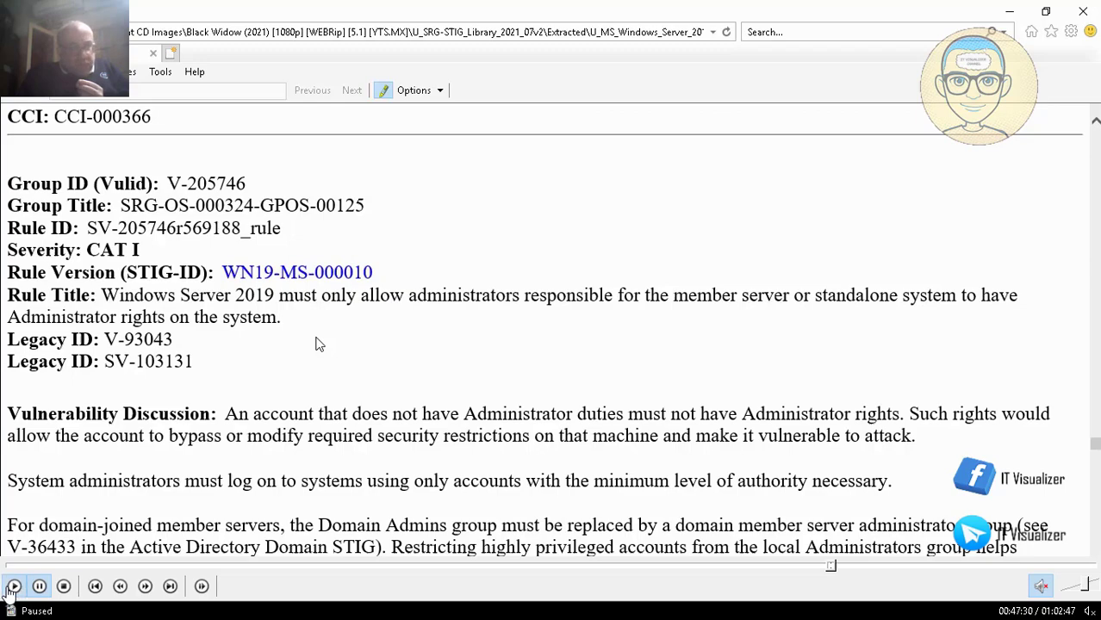
pyautogui.click(13, 587)
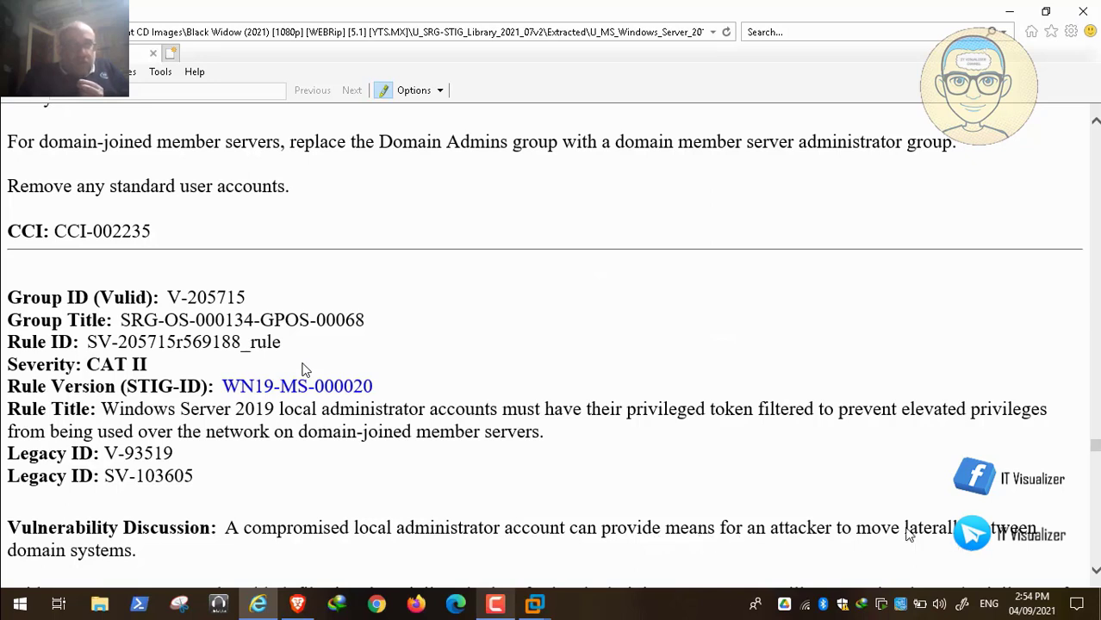
pyautogui.moveTo(5, 594)
pyautogui.scroll(-3, 664, 444)
pyautogui.moveTo(107, 576)
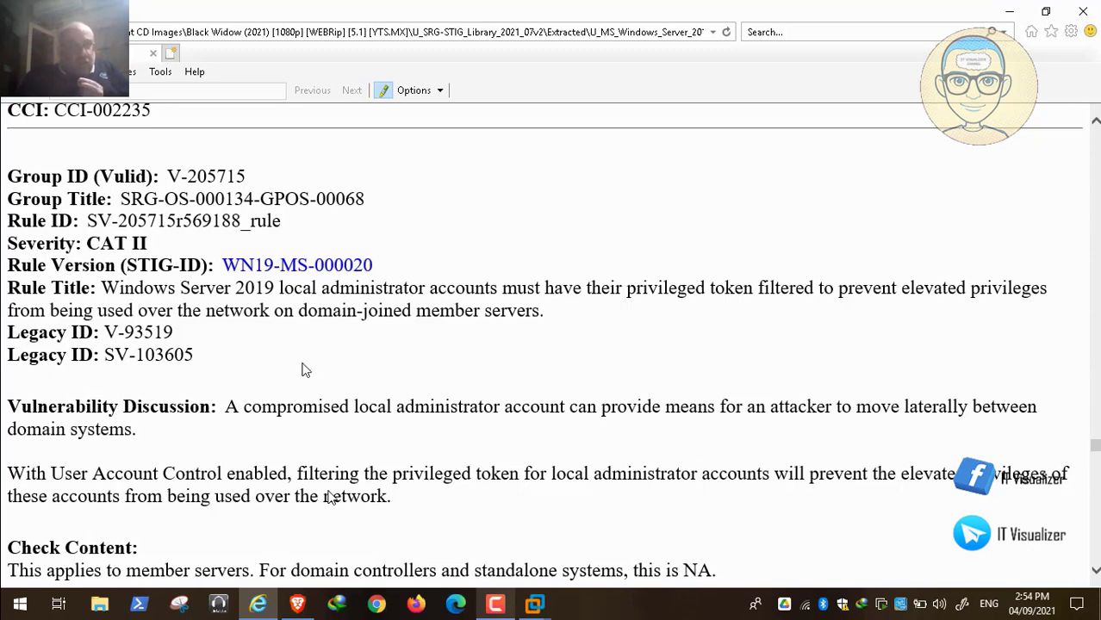
pyautogui.click(331, 498)
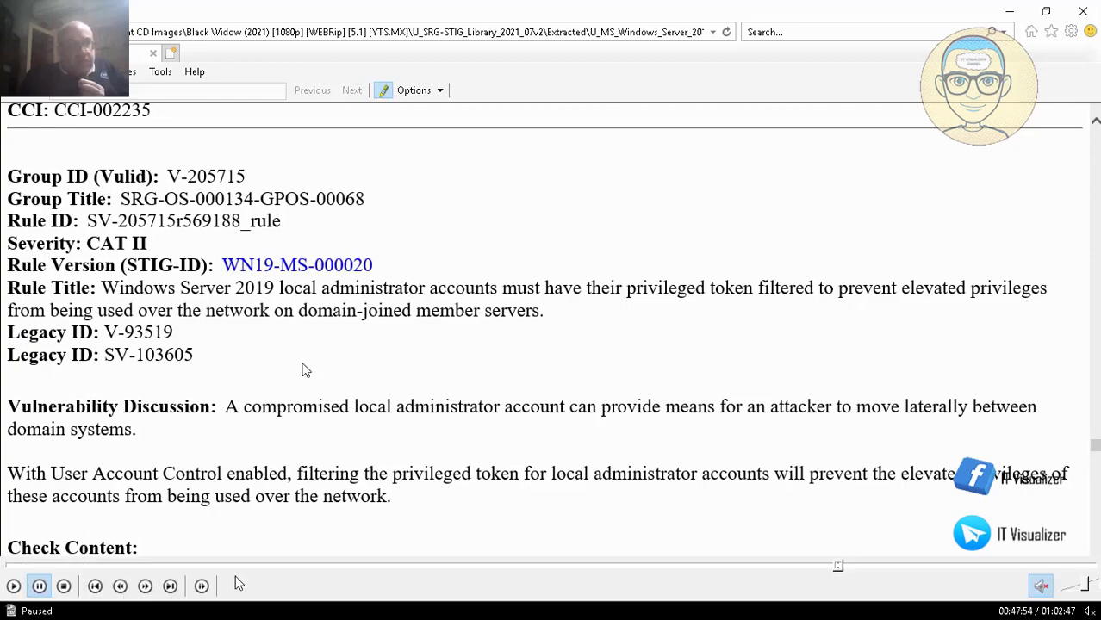
pyautogui.click(11, 589)
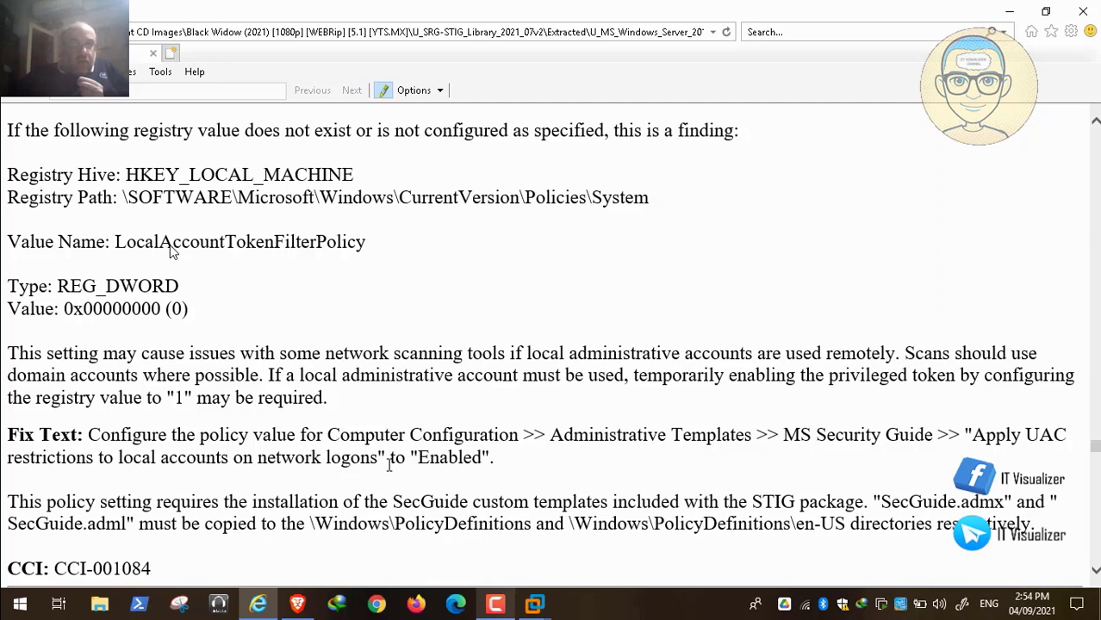
# - Switch to the PAW virtual machine and bring up the RedAlert Console
pyautogui.moveTo(535, 603)
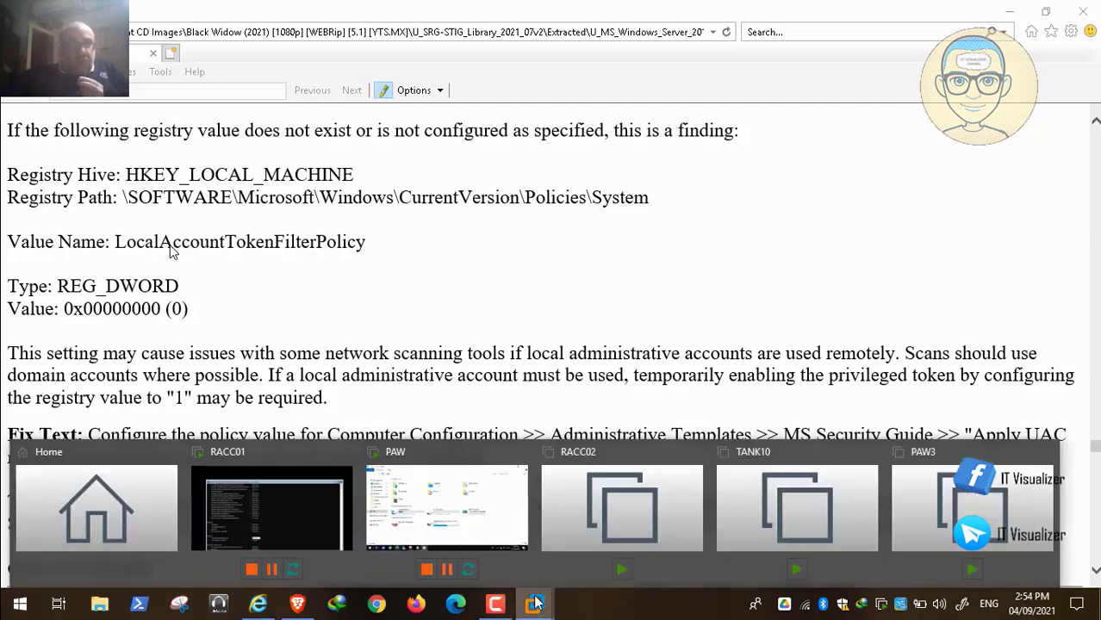
pyautogui.click(446, 510)
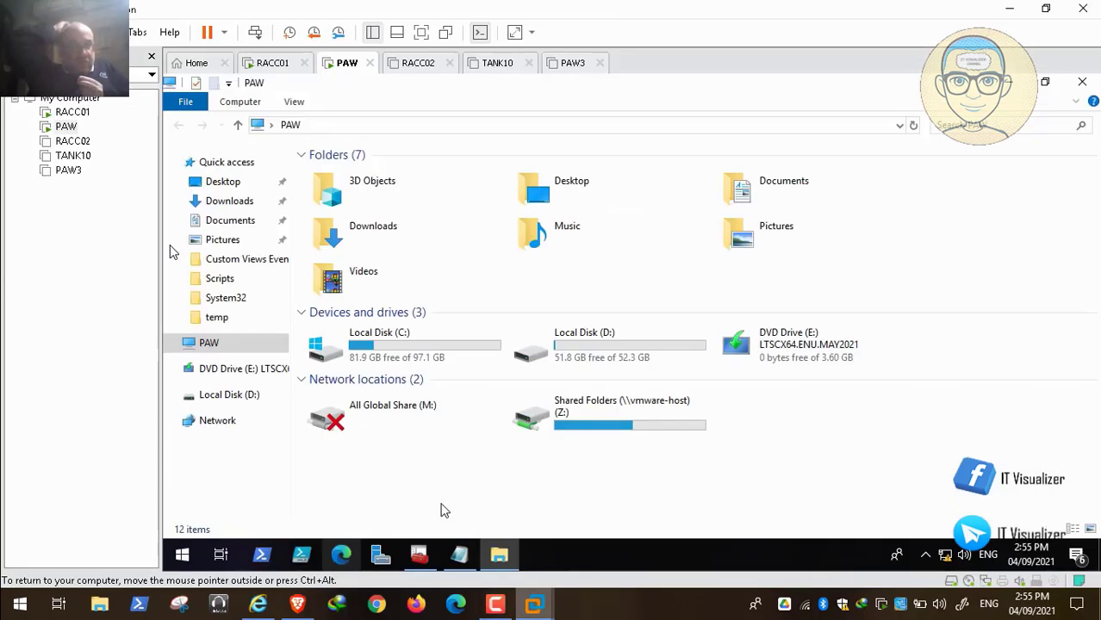
pyautogui.click(420, 556)
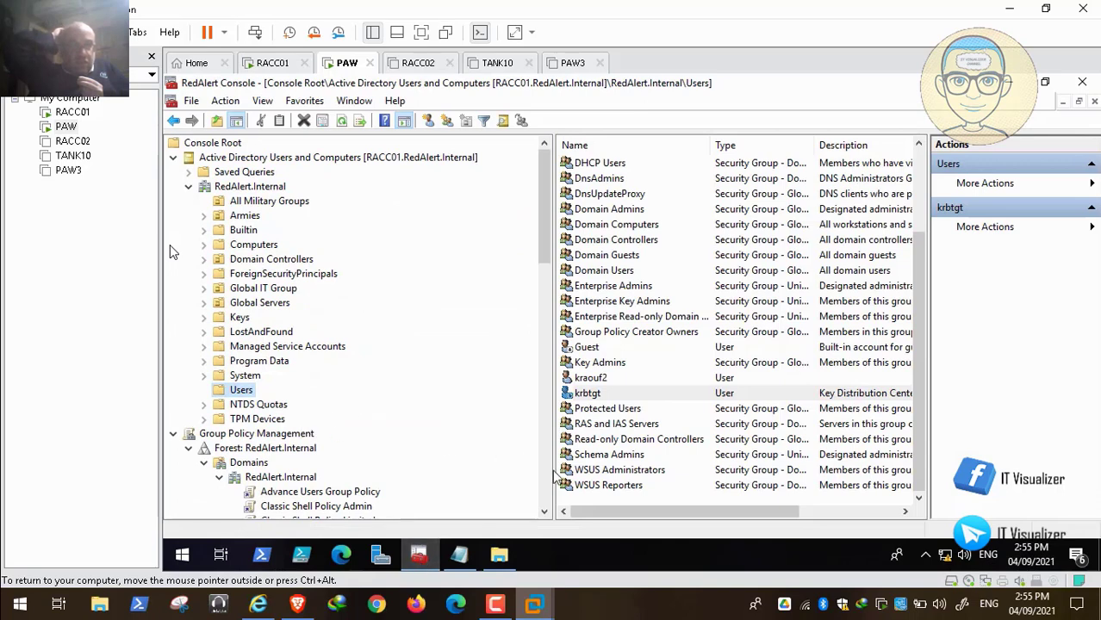
# - Open the Windows Server Hardening group policy object for editing and maximize its editor window
pyautogui.scroll(-8, 411, 368)
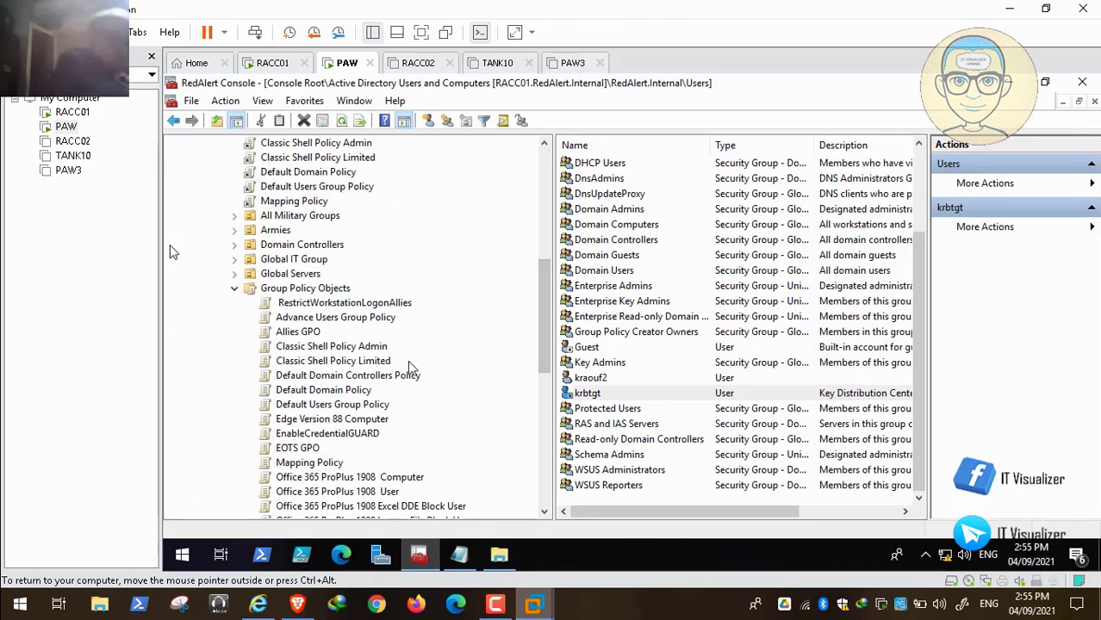
pyautogui.click(544, 497)
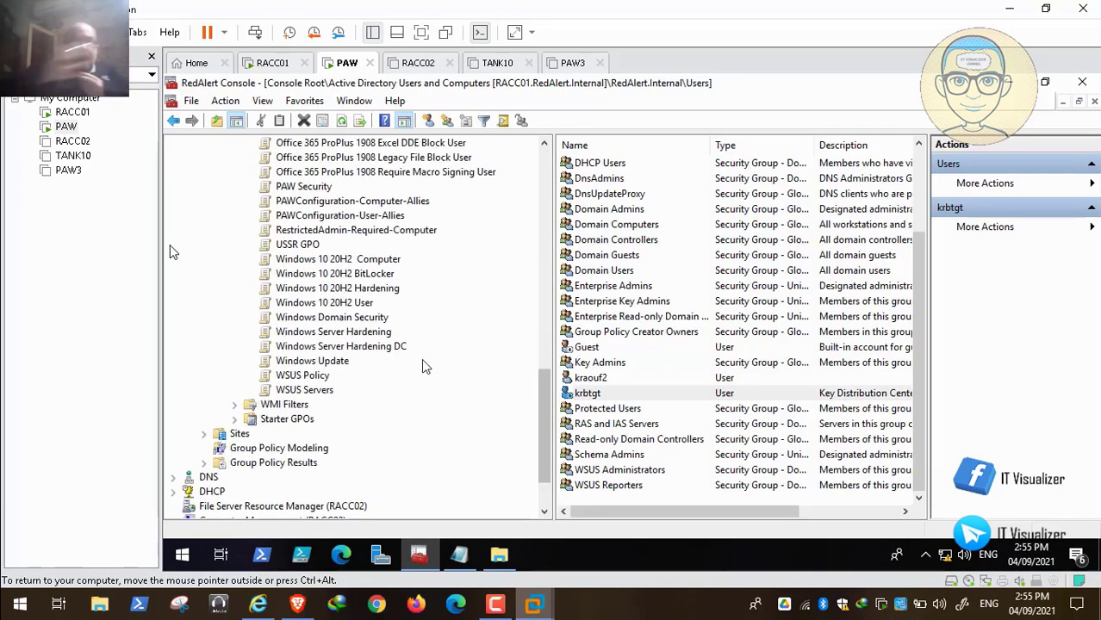
pyautogui.rightClick(377, 333)
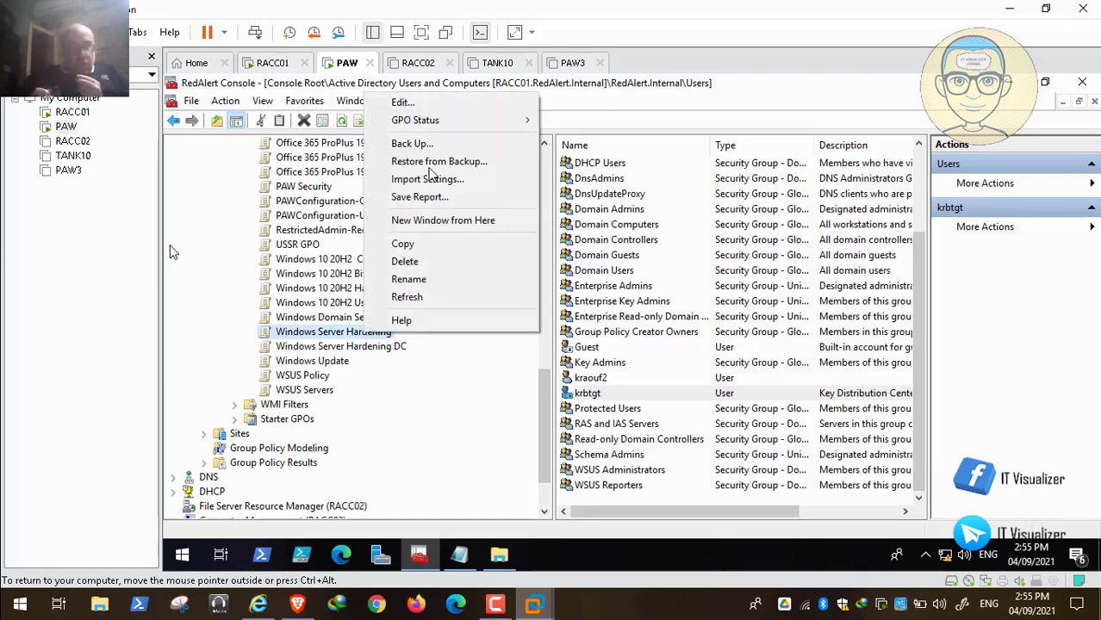
pyautogui.click(404, 103)
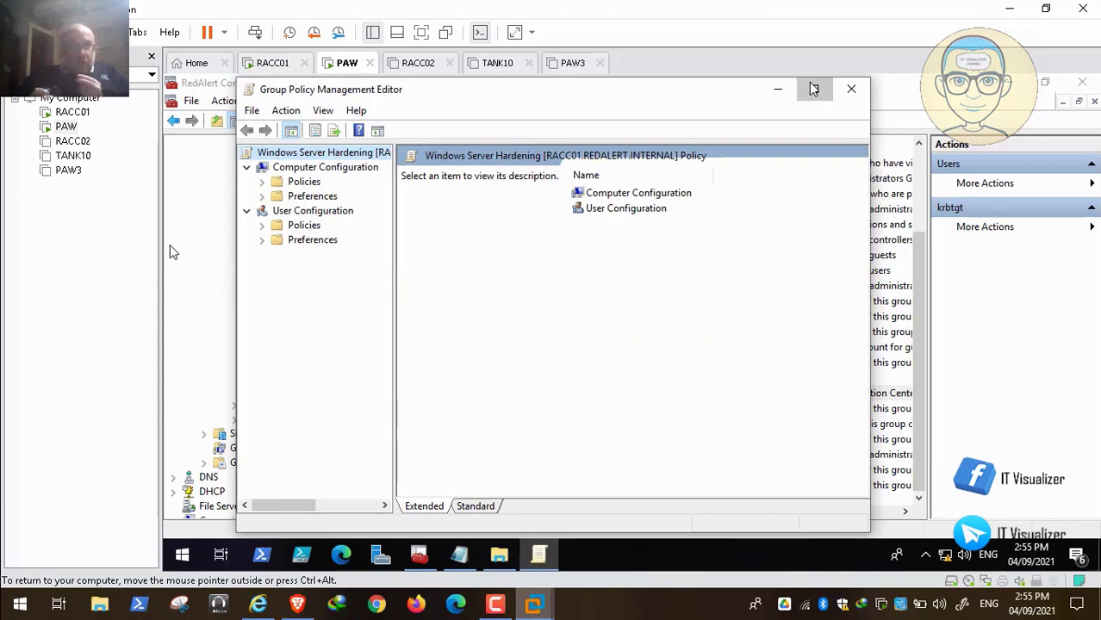
pyautogui.click(813, 88)
# - Open User Rights Assignment under the computer's Local Policies and recheck the required policy path in the STIG fix text
pyautogui.click(189, 172)
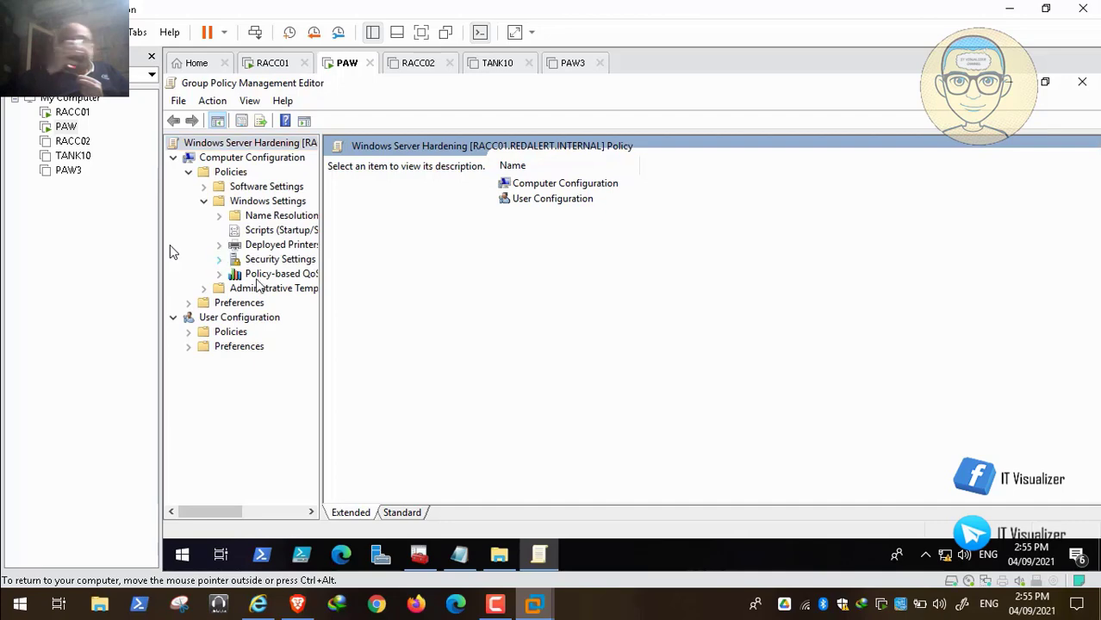
pyautogui.click(219, 260)
pyautogui.click(277, 289)
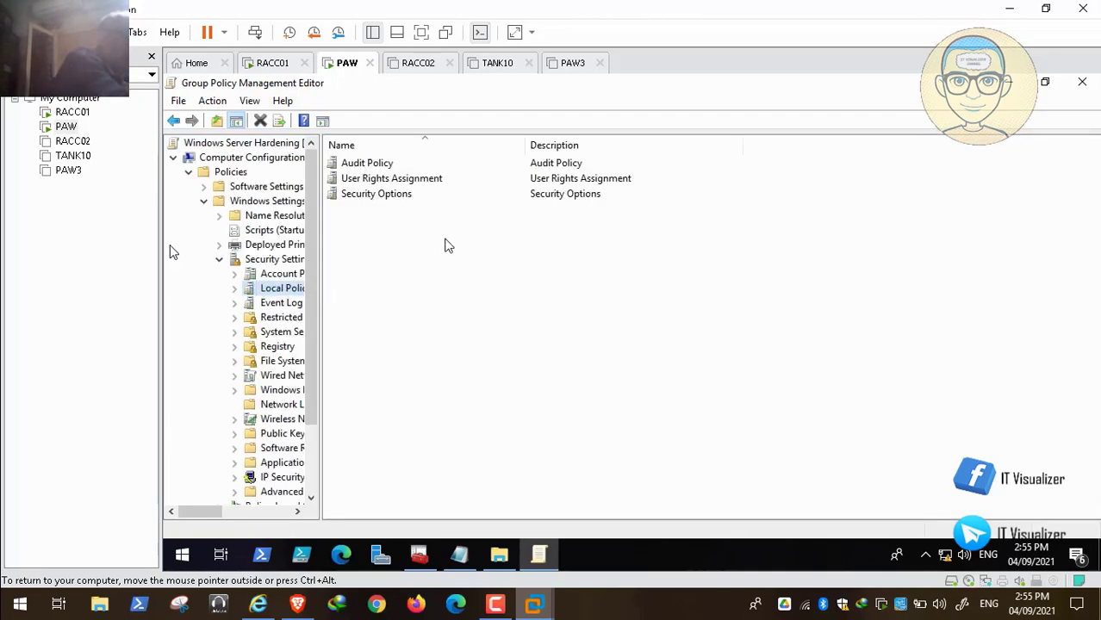
pyautogui.doubleClick(417, 180)
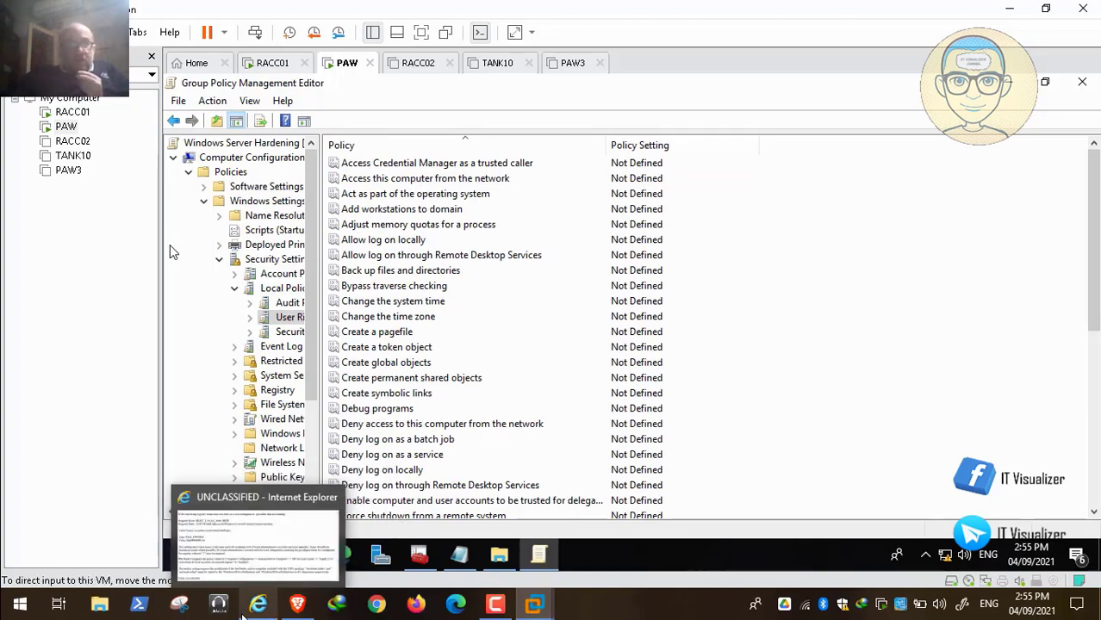
pyautogui.click(258, 609)
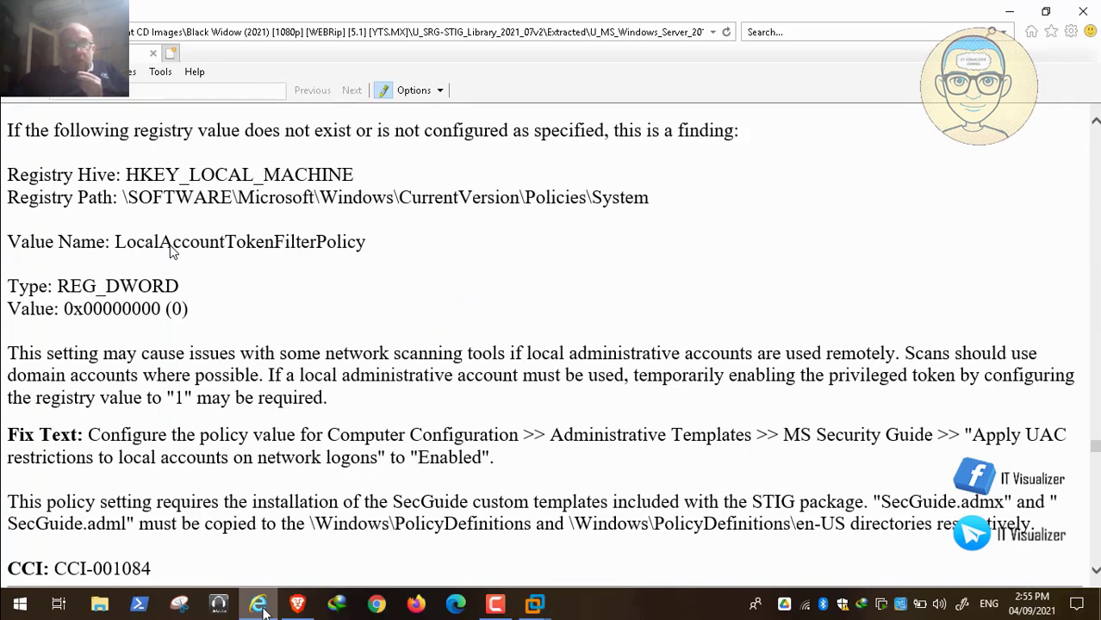
pyautogui.click(259, 609)
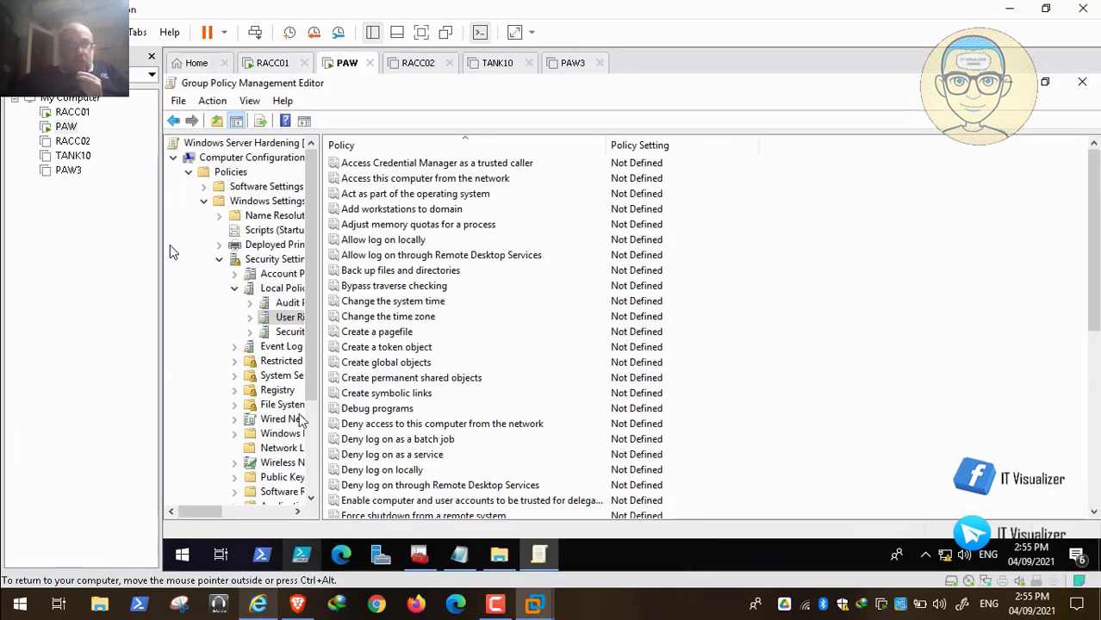
# - Open the "Apply UAC restrictions to local accounts on network logons" setting under Administrative Templates, MS Security Guide
pyautogui.click(219, 259)
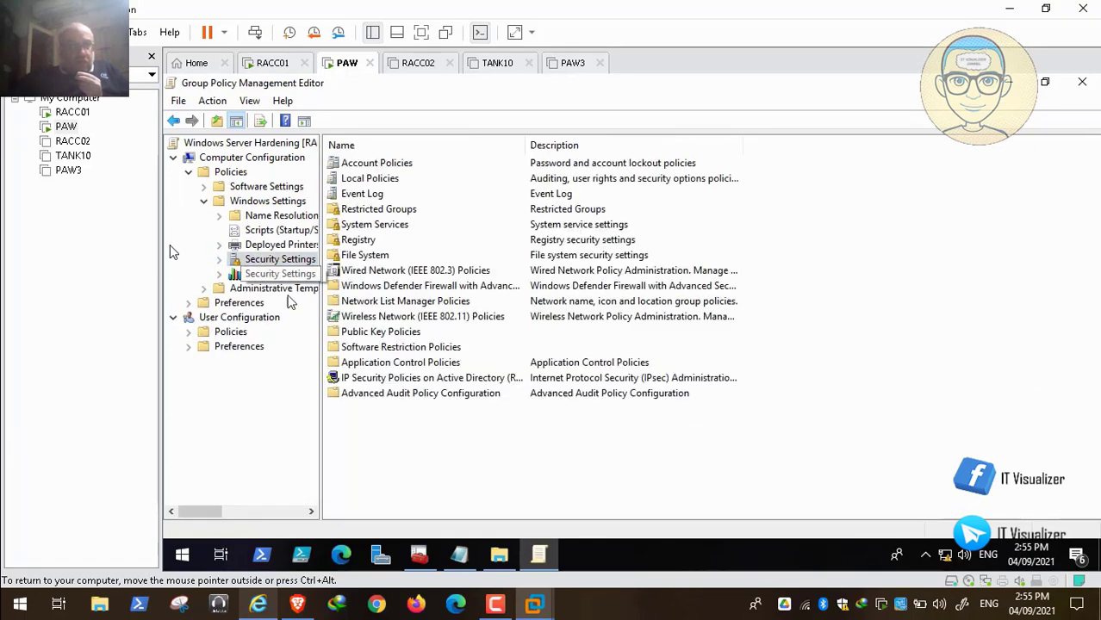
pyautogui.click(204, 289)
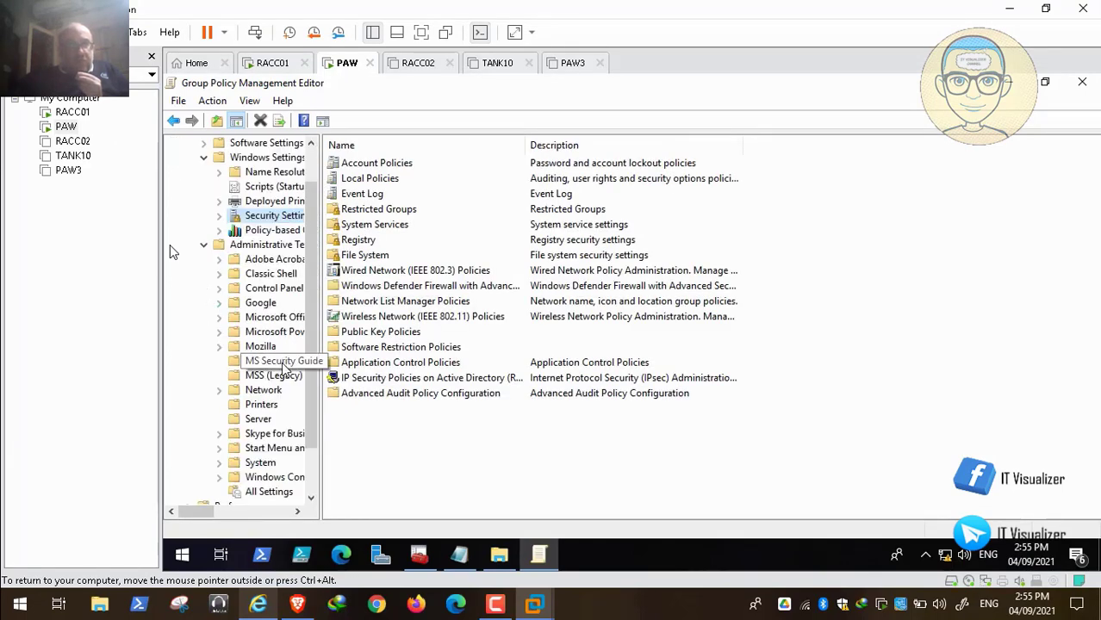
pyautogui.click(283, 365)
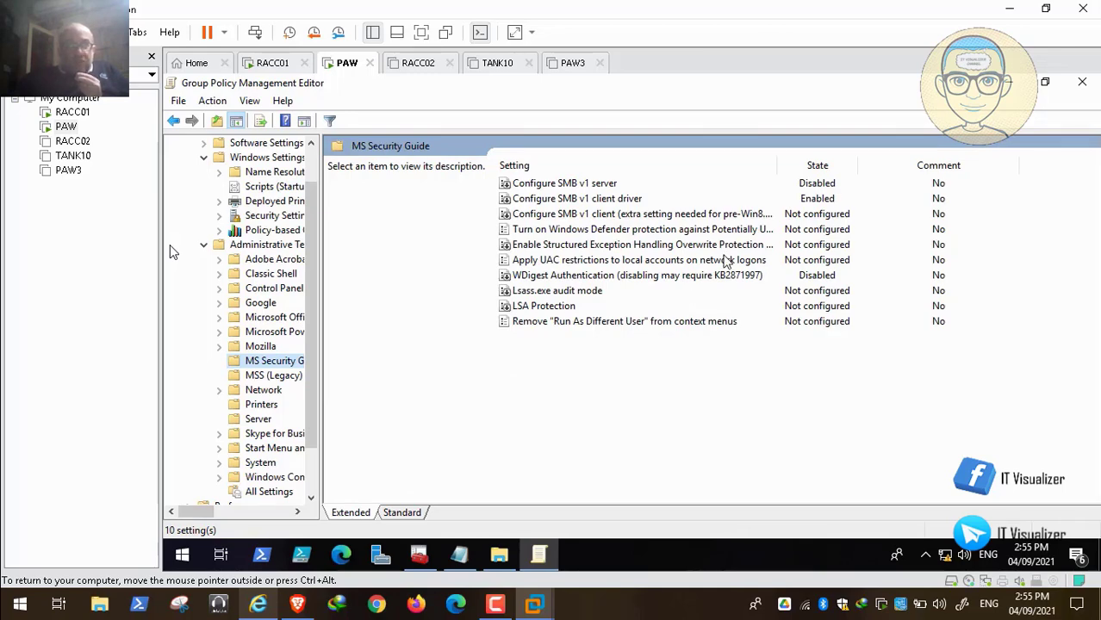
pyautogui.click(695, 263)
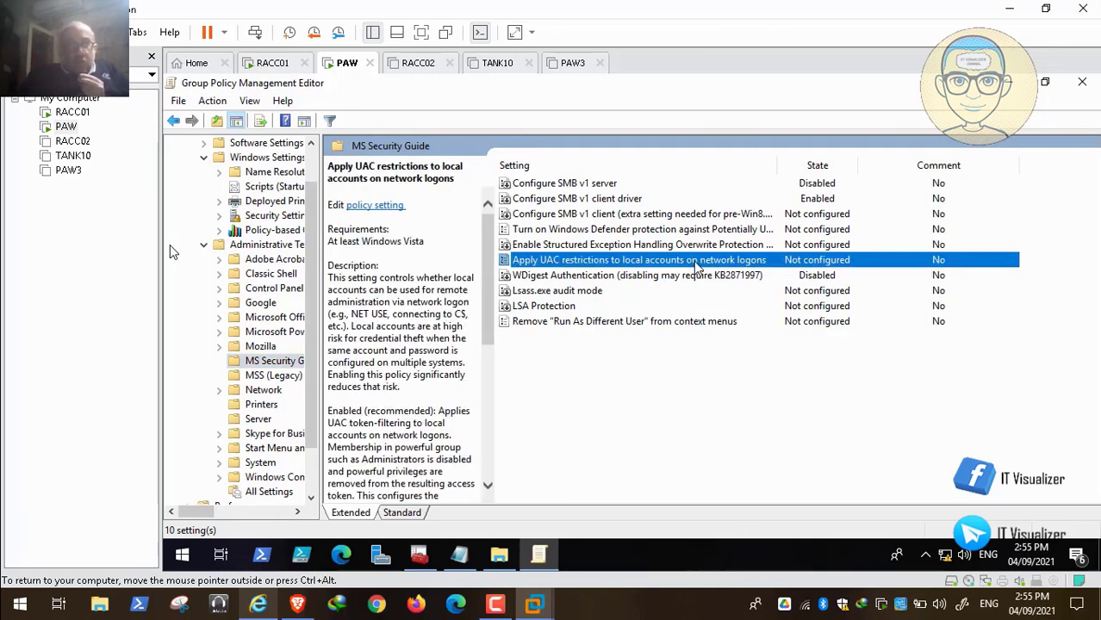
pyautogui.doubleClick(695, 261)
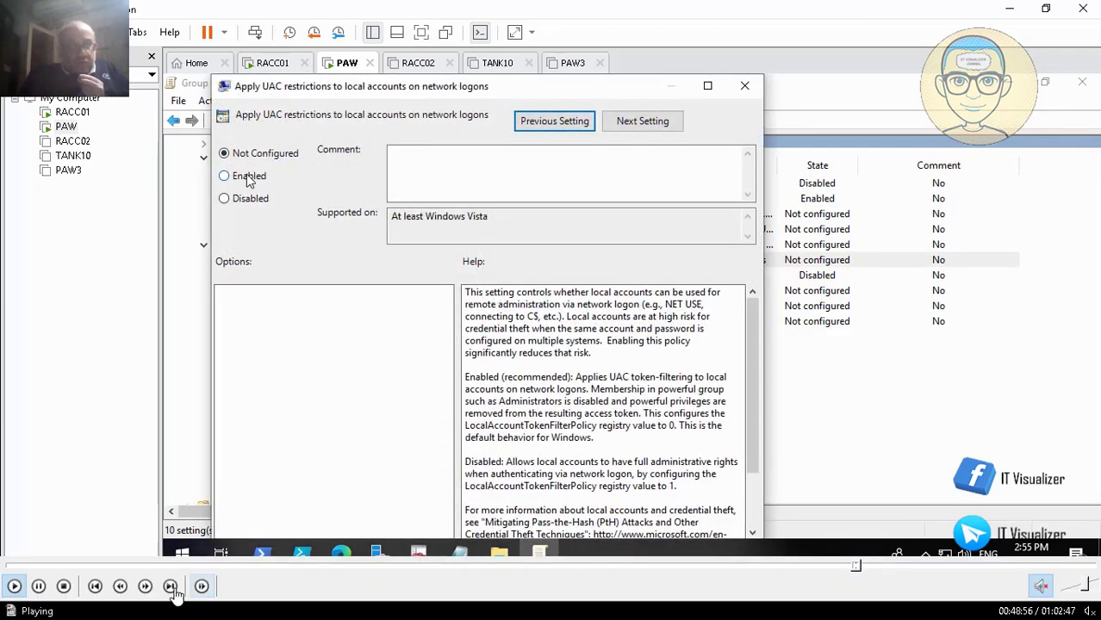
# - Set the UAC restrictions policy to Enabled, compare it with the STIG fix text, and maximize the setting window
pyautogui.click(248, 178)
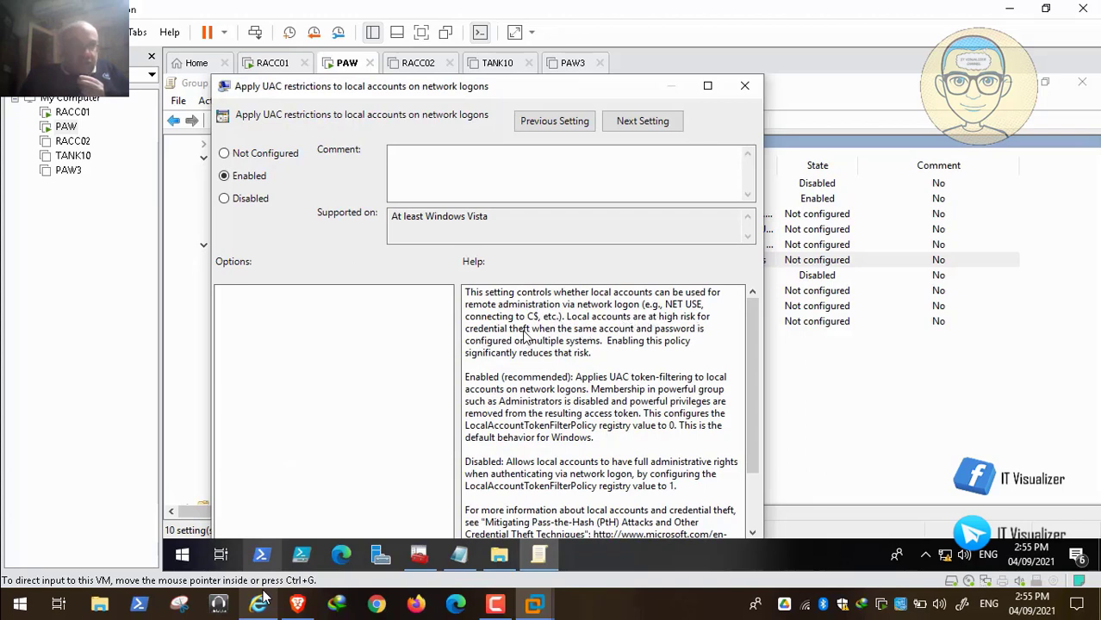
pyautogui.click(260, 604)
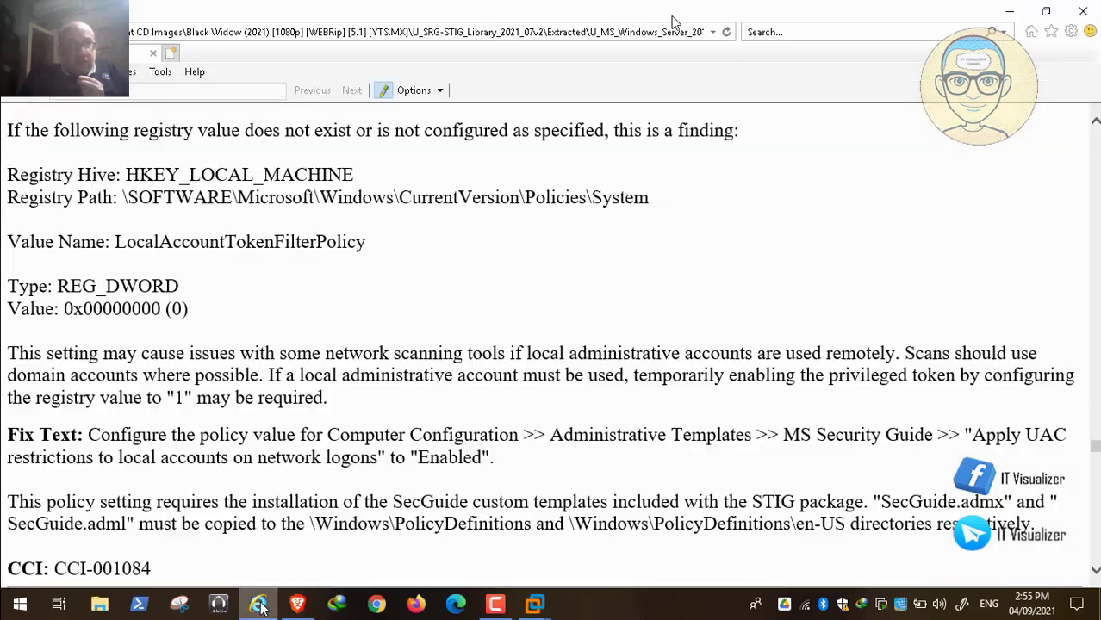
pyautogui.click(1009, 12)
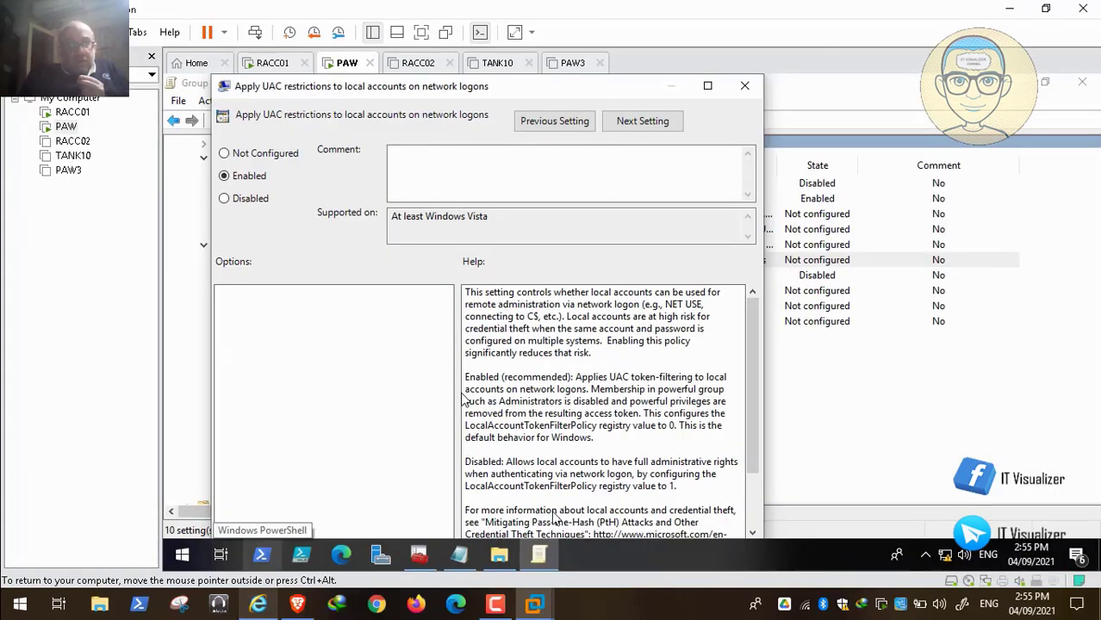
pyautogui.click(707, 85)
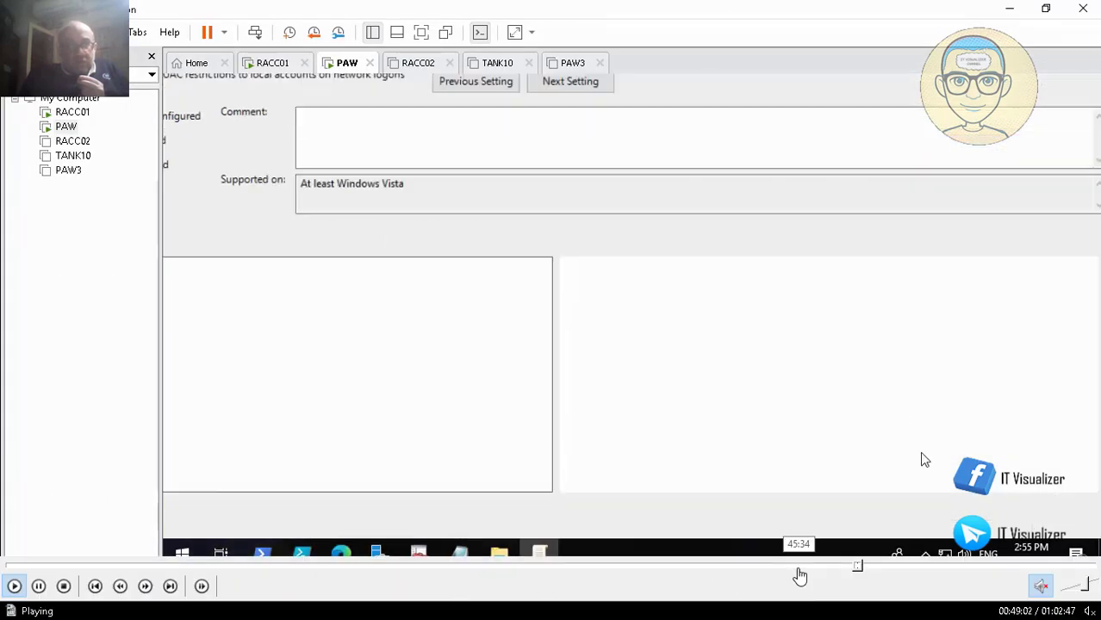
# - Rewind the recorded session to about 48:39 and replay how the UAC restrictions setting in MS Security Guide is set to Enabled
pyautogui.click(851, 566)
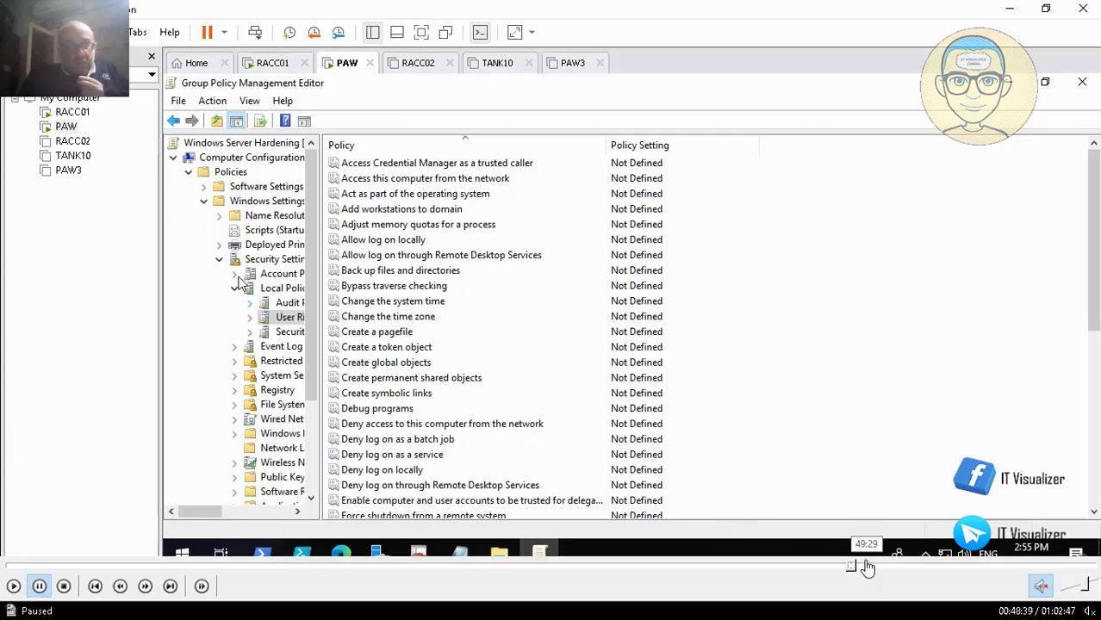
pyautogui.click(853, 569)
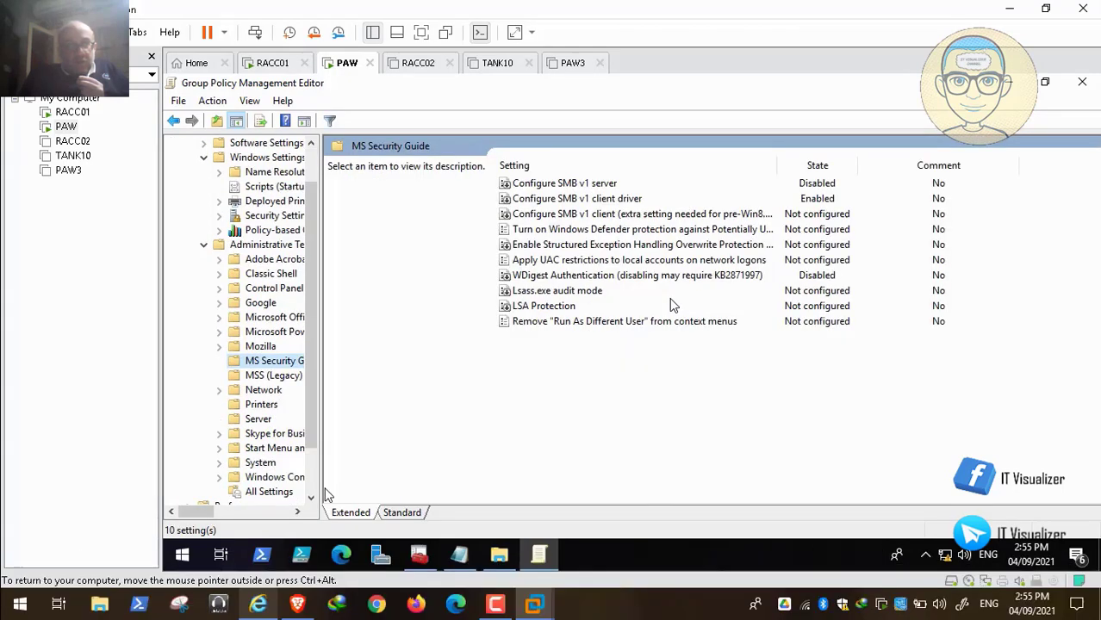
pyautogui.moveTo(123, 572)
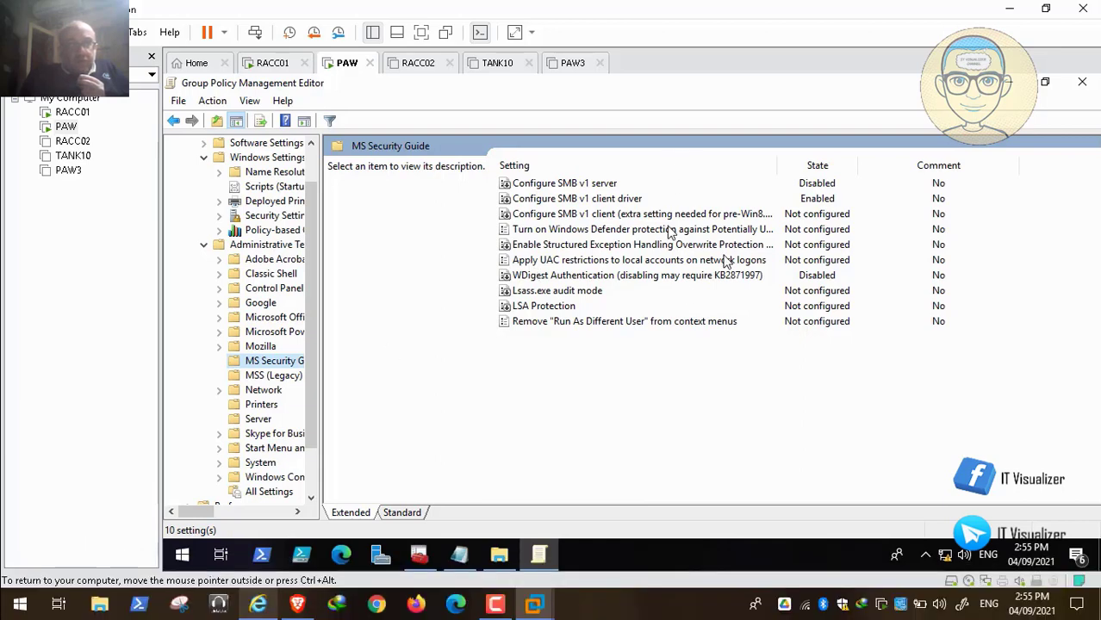
pyautogui.moveTo(14, 588)
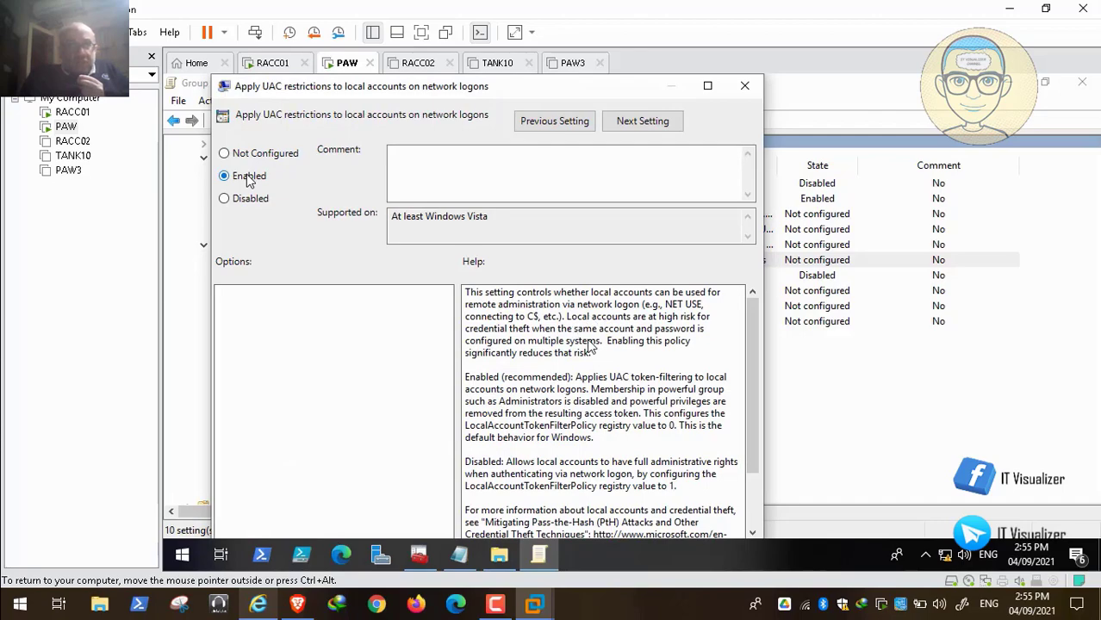
# - Recheck the STIG fix text, apply the Enabled state to the UAC restrictions policy, and close its setting window
pyautogui.click(260, 603)
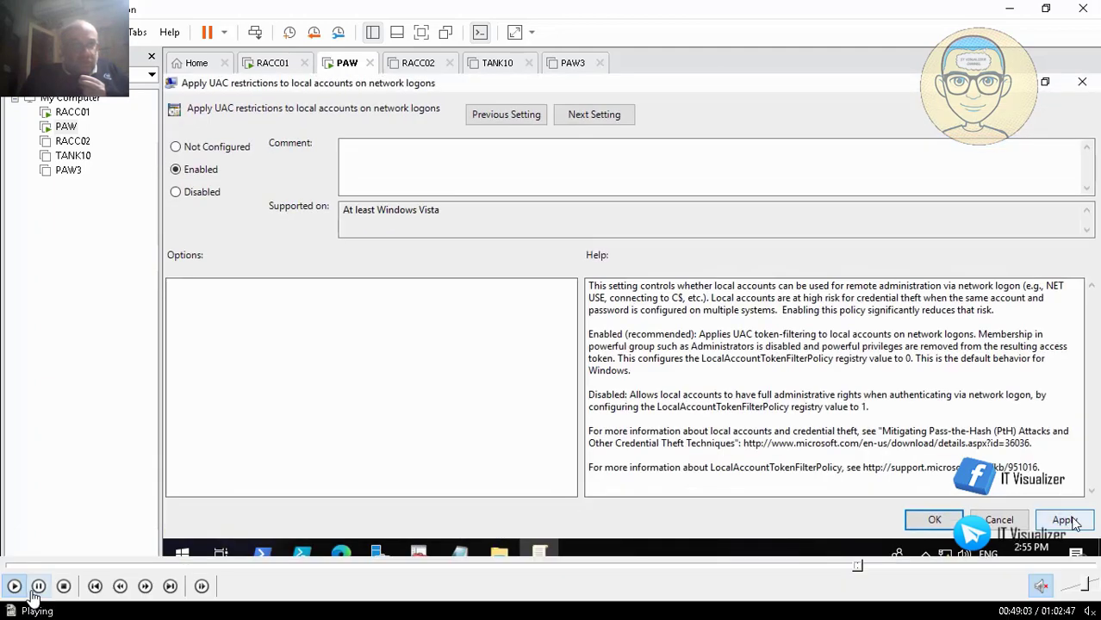
pyautogui.click(39, 587)
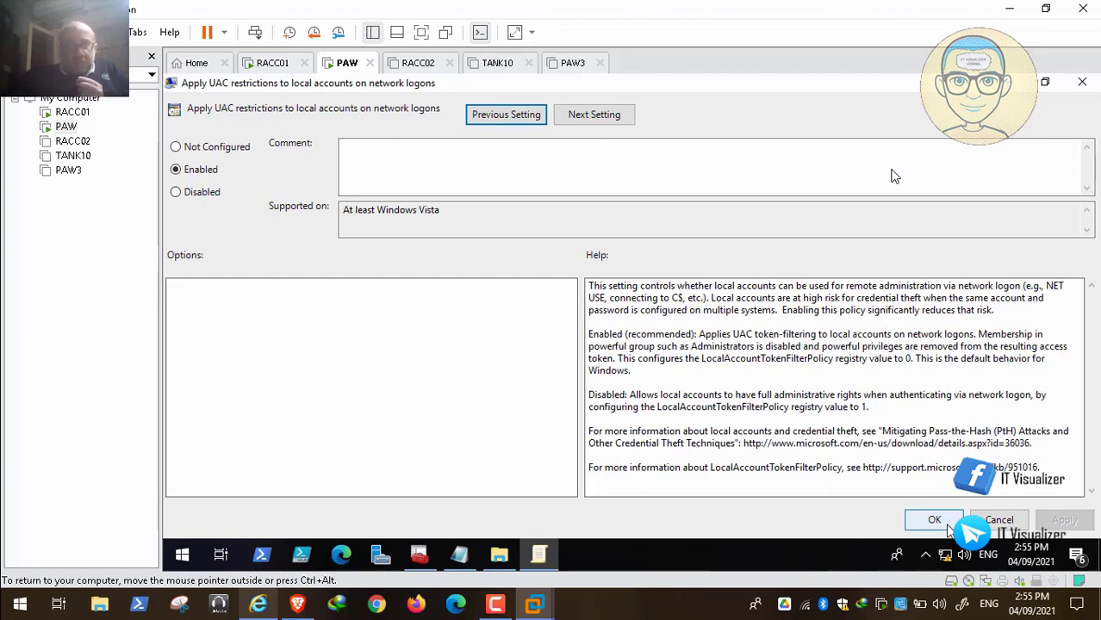
pyautogui.press('space')
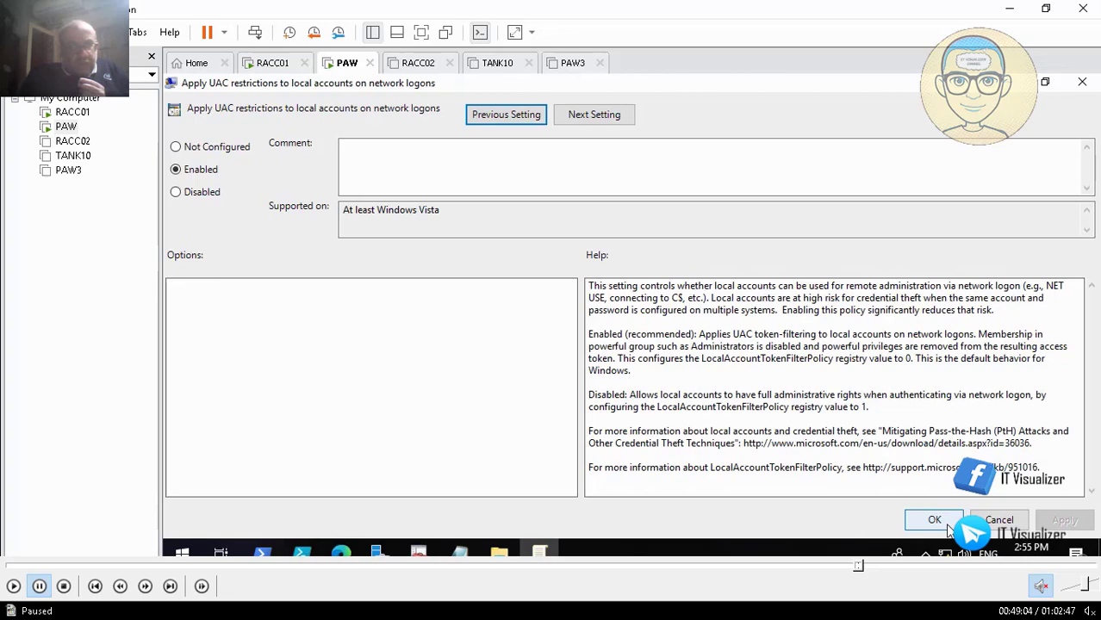
pyautogui.click(13, 586)
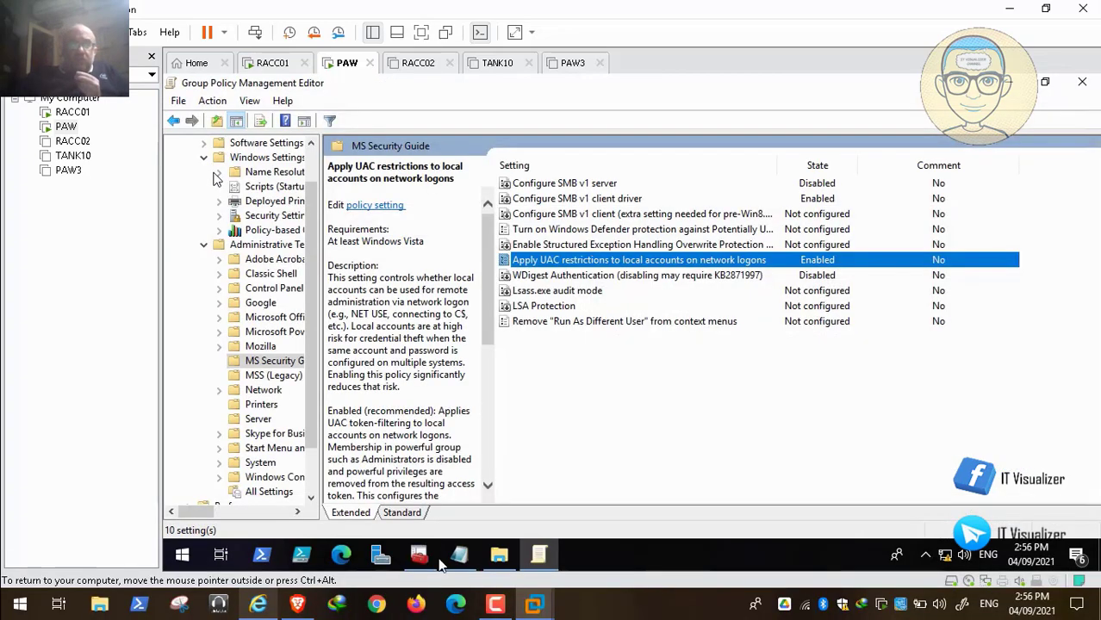
# - Switch to the STIG document in Internet Explorer and read rule WN19-MS-000030 through to its fix text
pyautogui.click(258, 604)
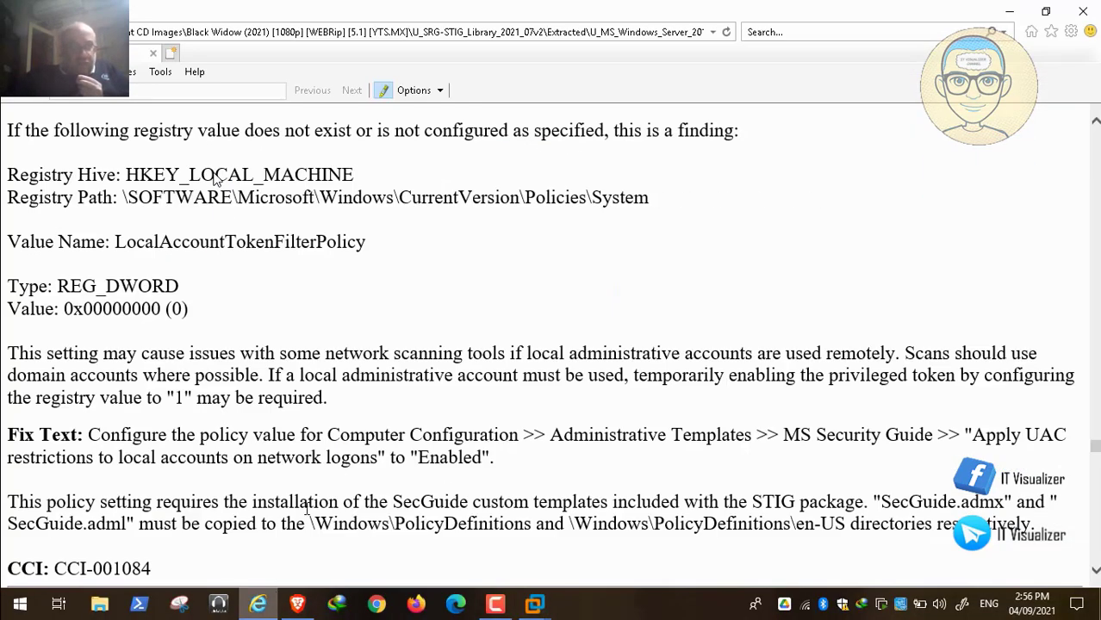
pyautogui.scroll(-5, 306, 509)
pyautogui.scroll(-1, 306, 508)
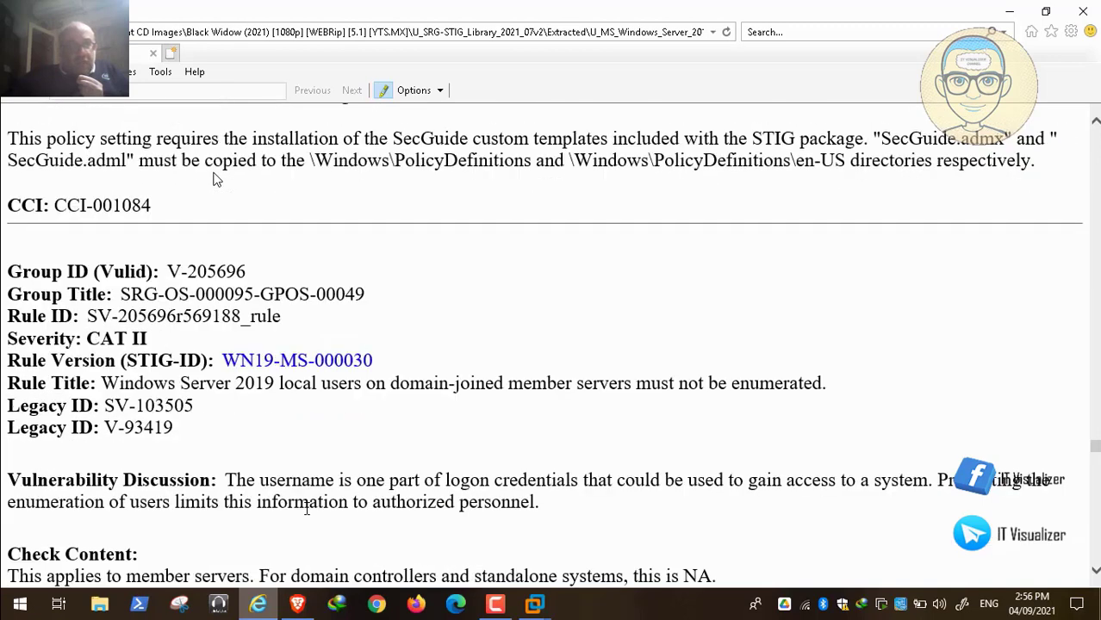
pyautogui.moveTo(41, 600)
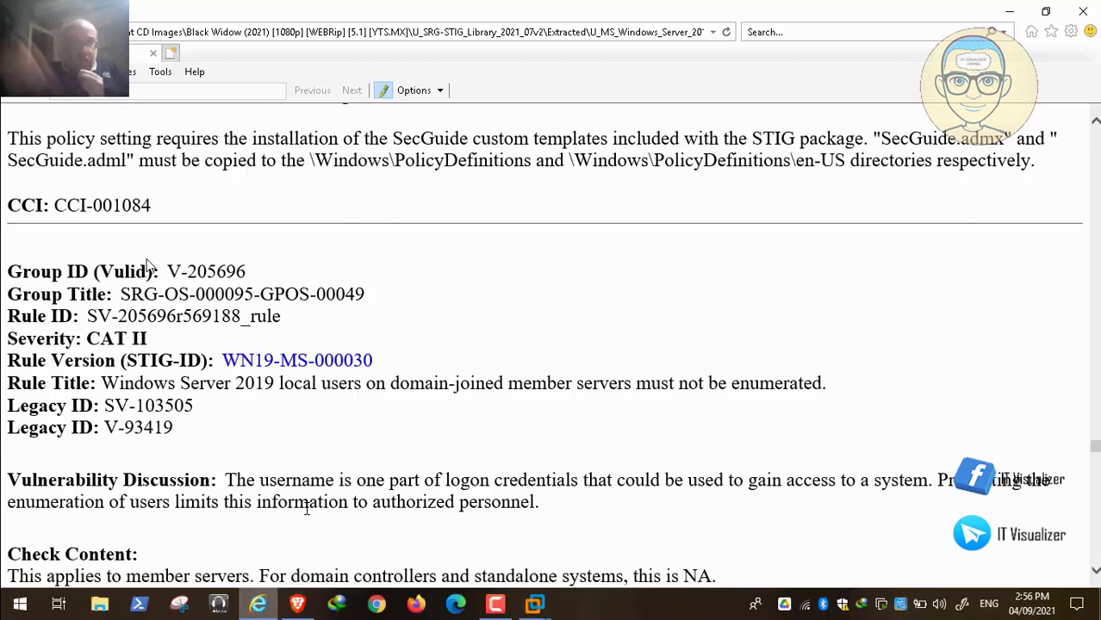
pyautogui.scroll(-1, 146, 266)
pyautogui.scroll(-5, 146, 265)
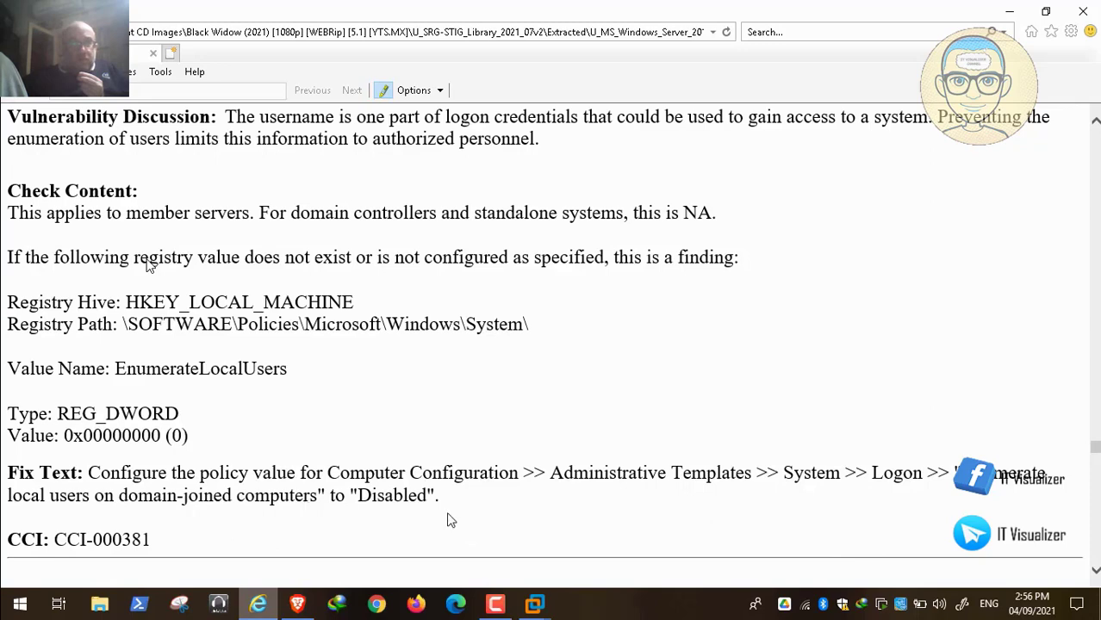
# - Return to the PAW virtual machine's policy editor, widen the tree, and open the Logon folder under Administrative Templates, System
pyautogui.click(535, 604)
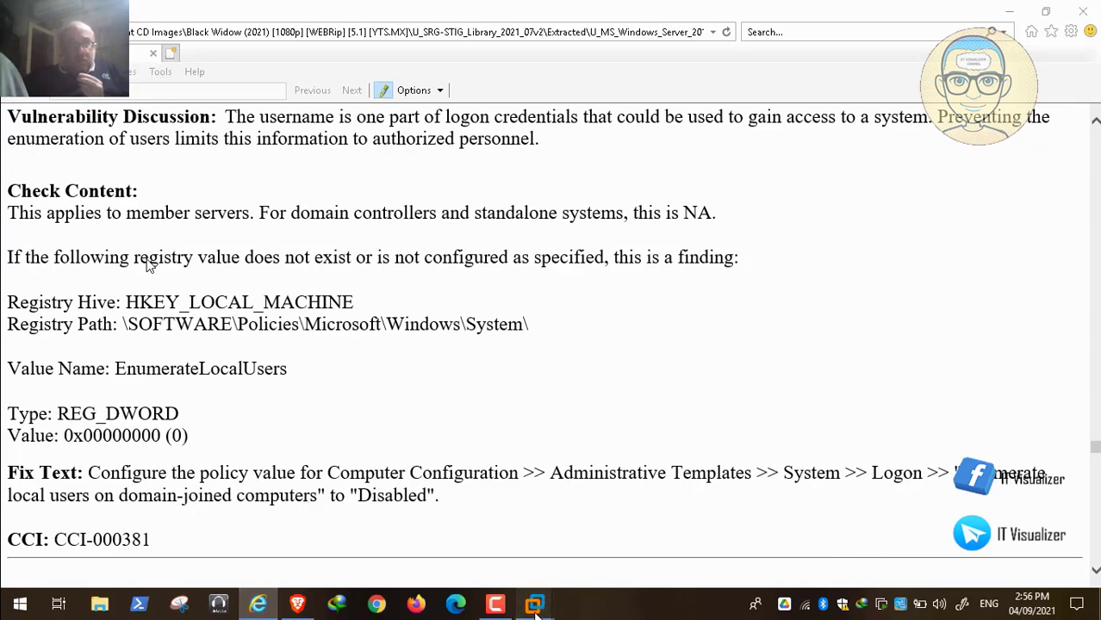
pyautogui.click(440, 522)
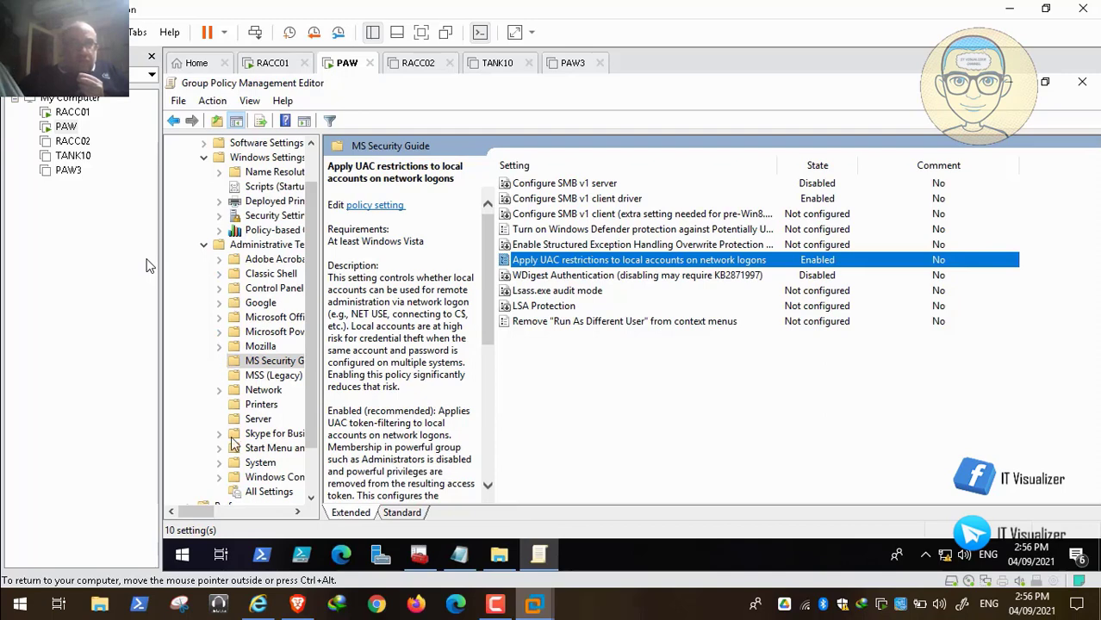
pyautogui.click(219, 463)
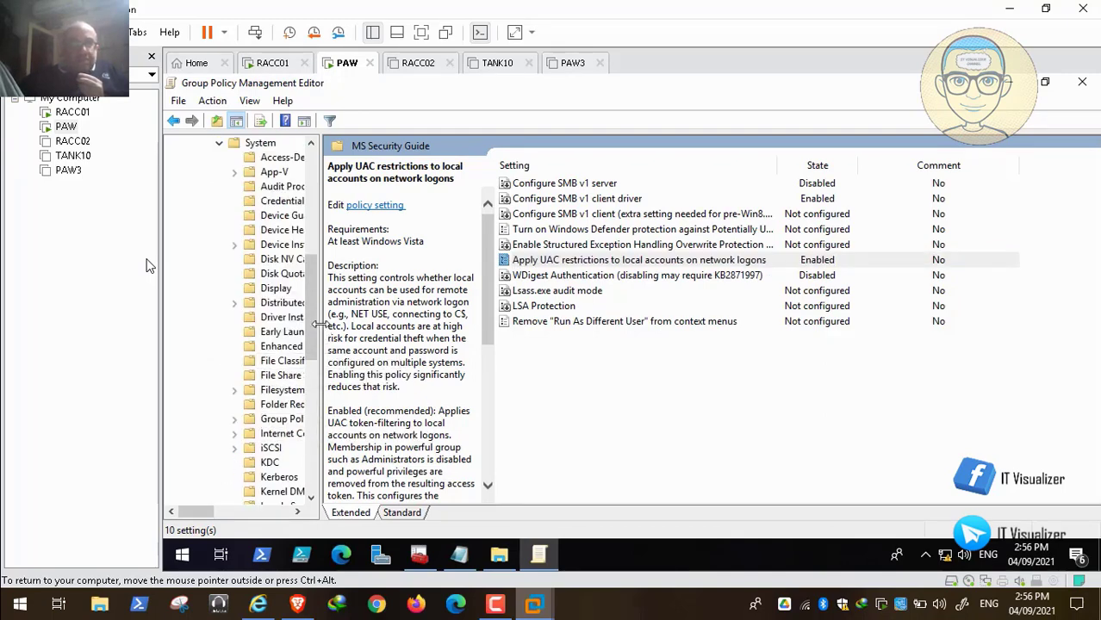
pyautogui.moveTo(317, 324); pyautogui.dragTo(427, 342)
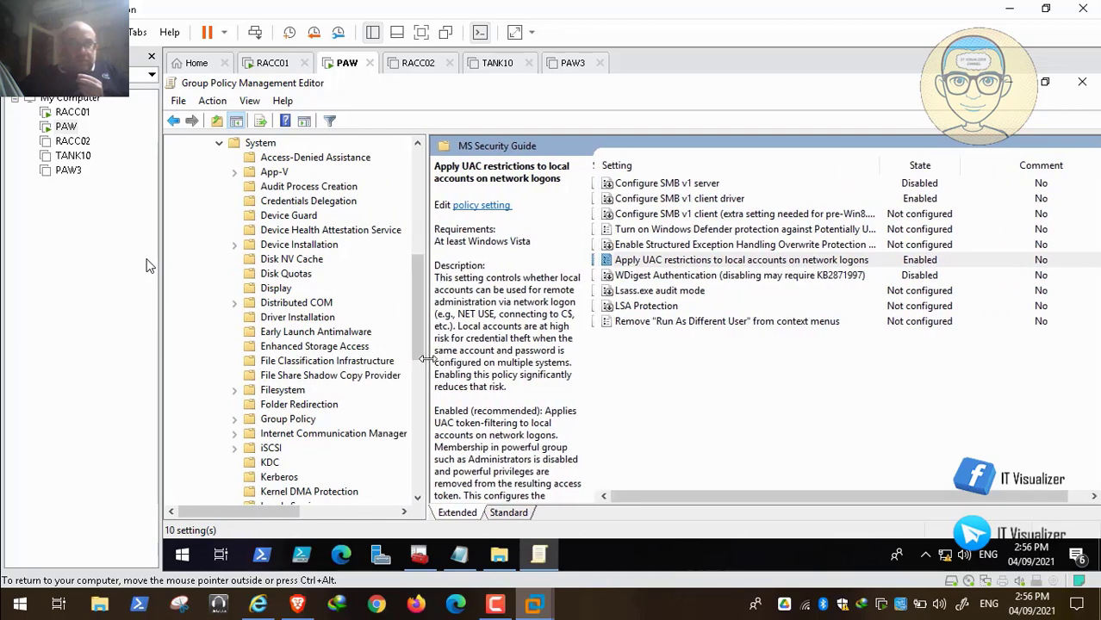
pyautogui.click(422, 446)
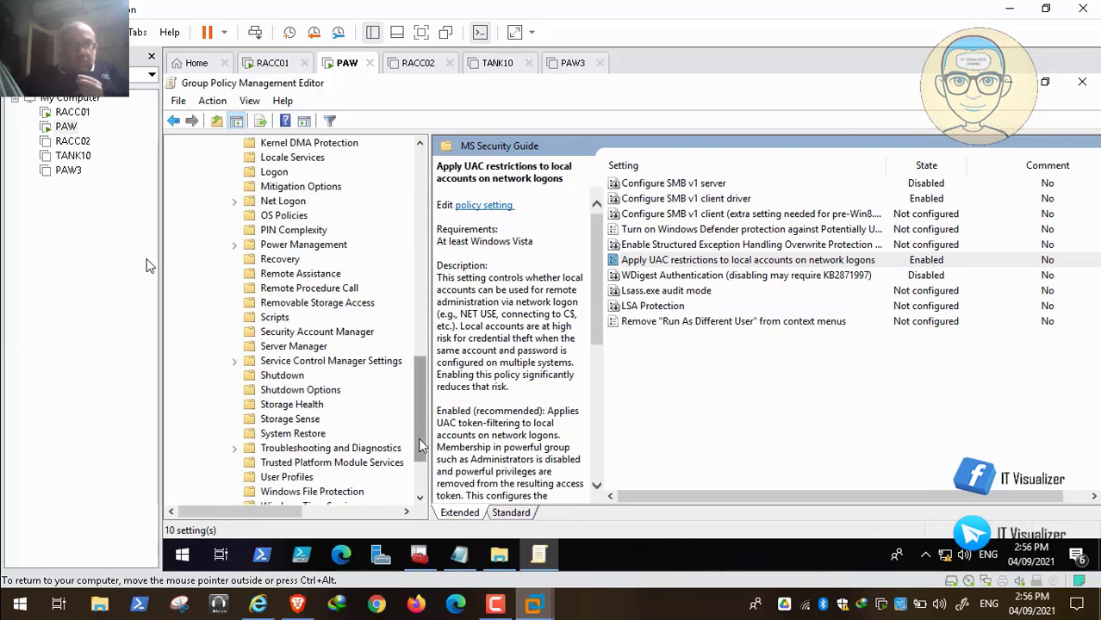
pyautogui.click(421, 488)
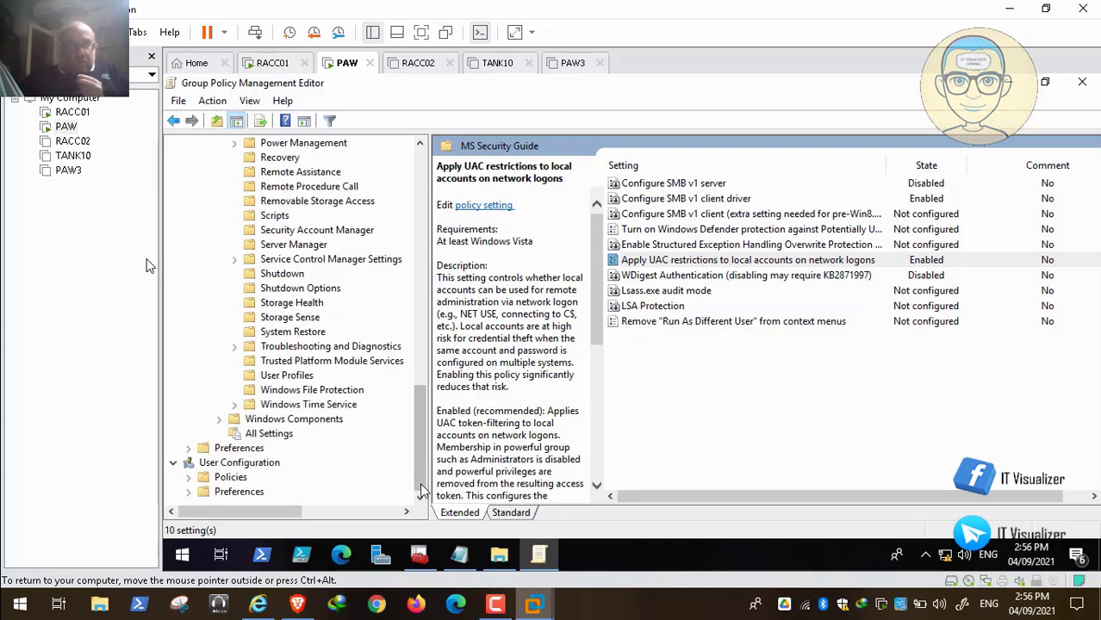
pyautogui.click(420, 241)
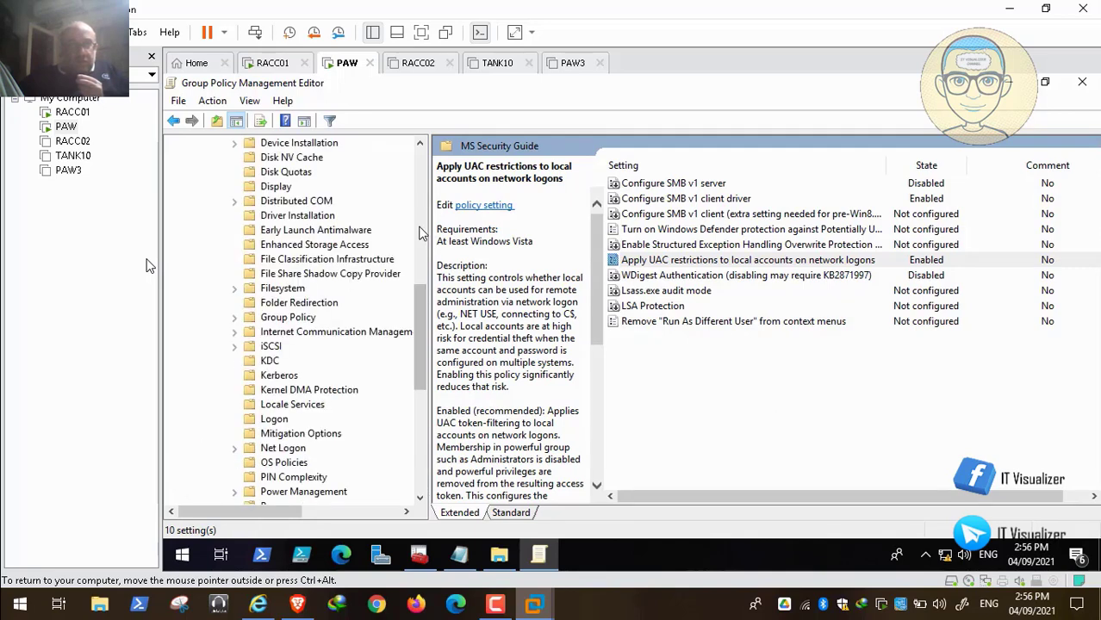
pyautogui.click(276, 420)
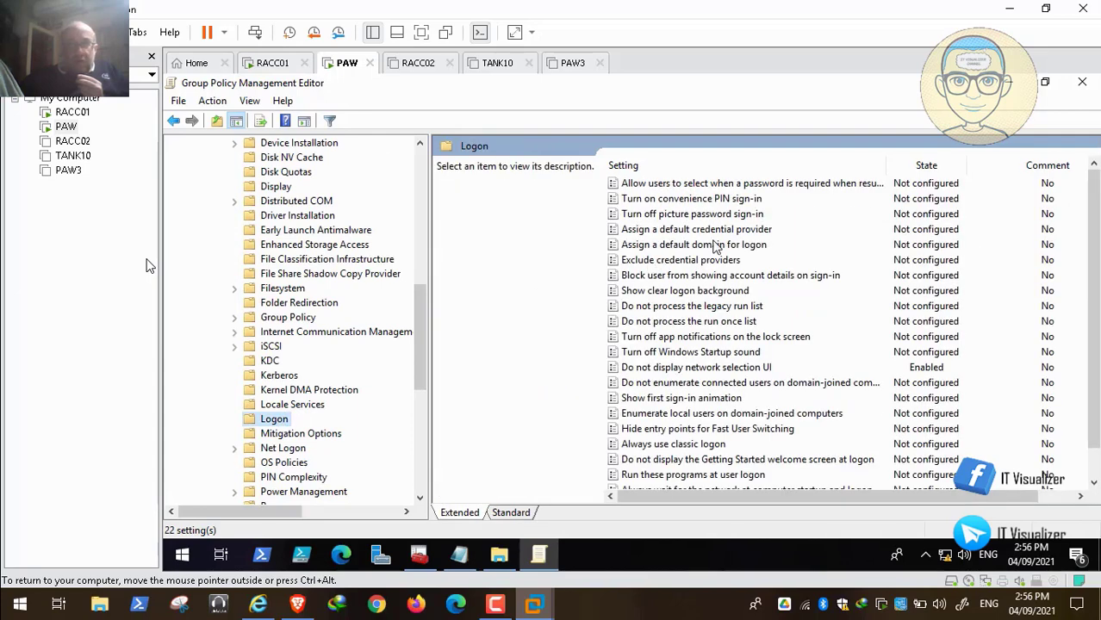
# - Check the fix text, set "Enumerate local users on domain-joined computers" to Disabled, and apply the setting
pyautogui.click(735, 414)
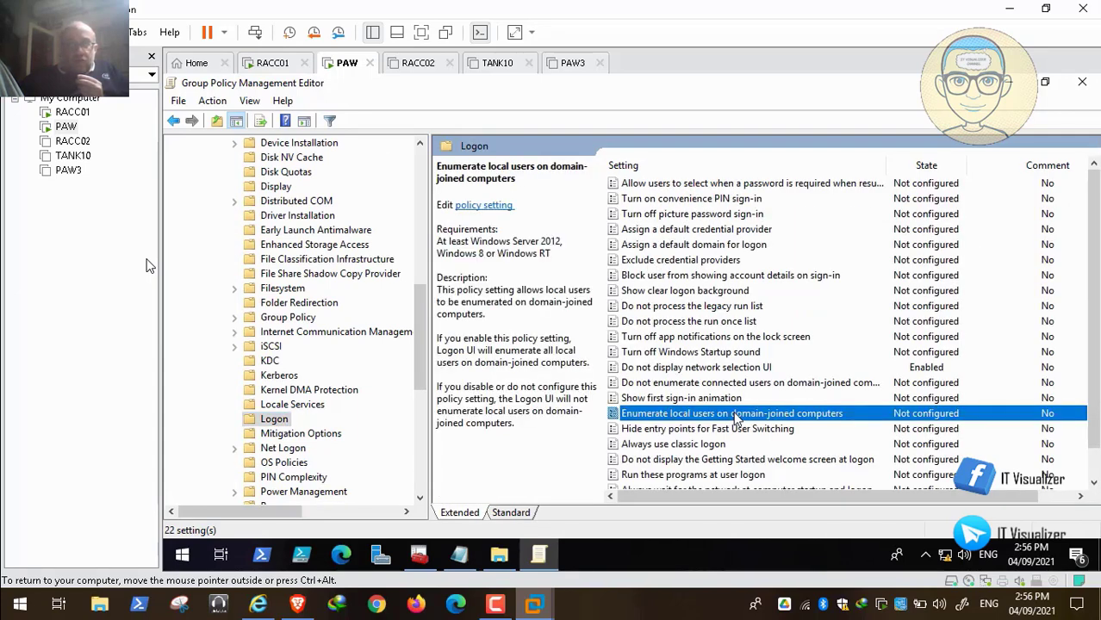
pyautogui.click(258, 606)
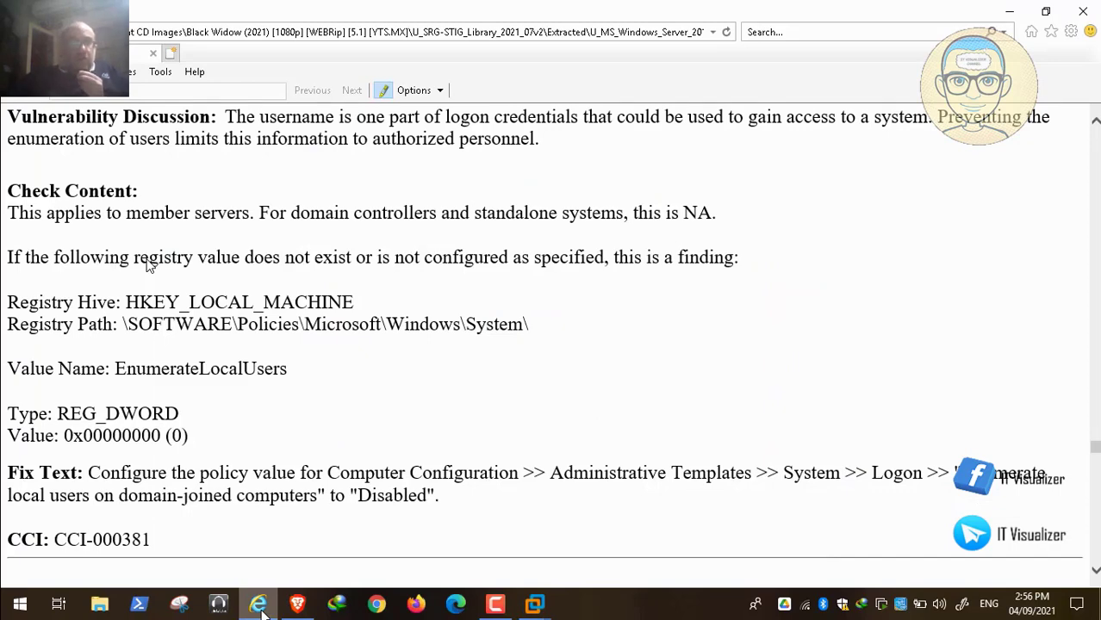
pyautogui.click(263, 613)
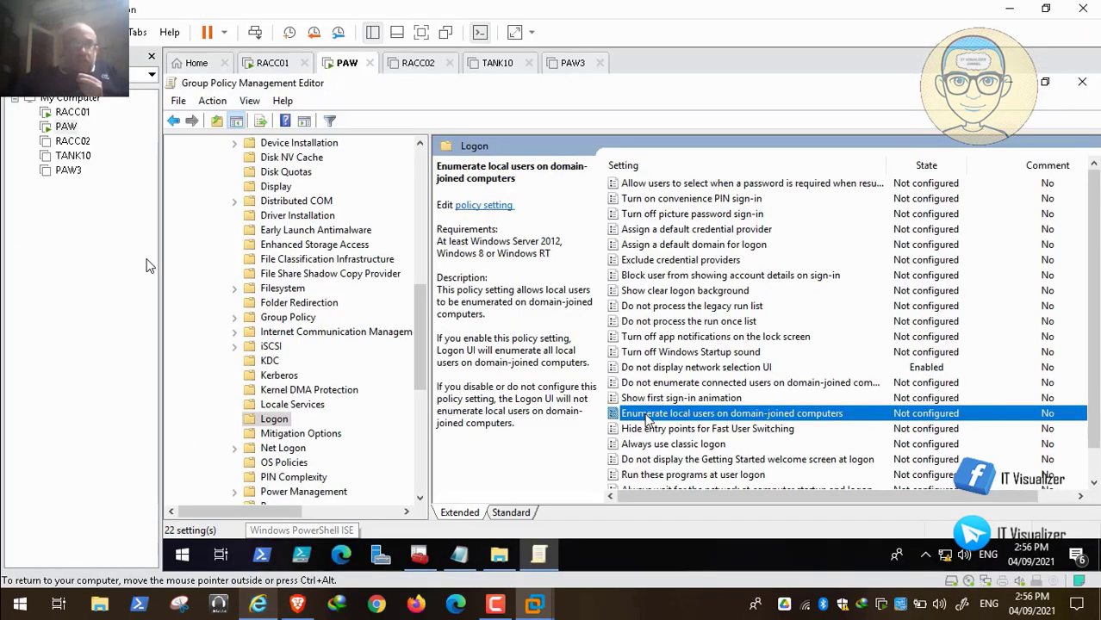
pyautogui.doubleClick(710, 415)
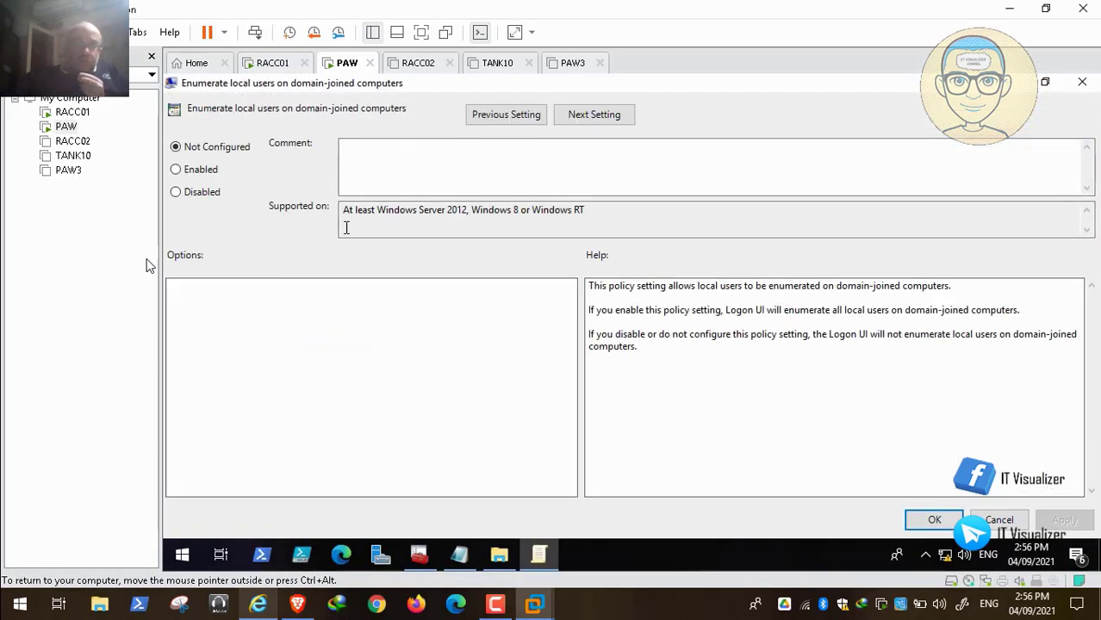
pyautogui.click(193, 194)
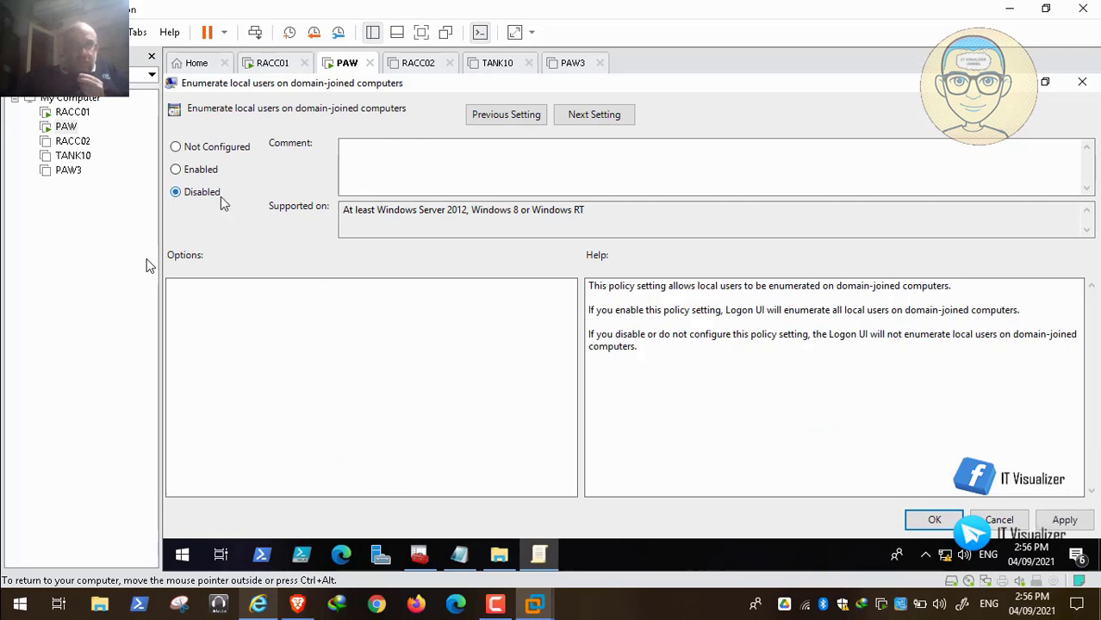
pyautogui.click(1073, 525)
pyautogui.click(942, 523)
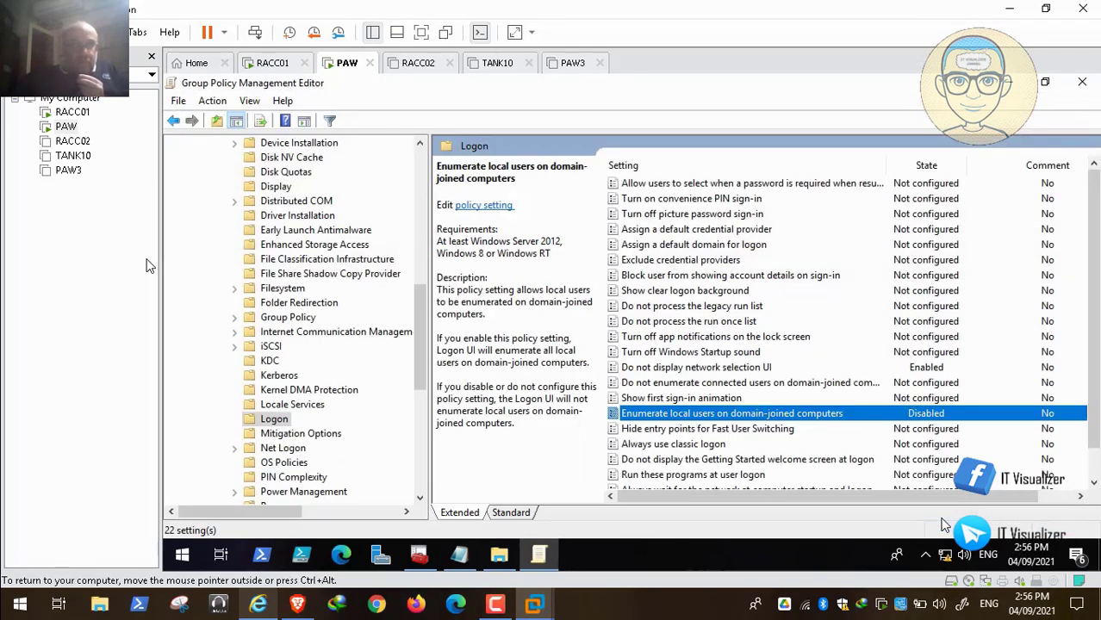
# - Review the check content of WN19-MS-000030 in the STIG document to see which server types the rule covers
pyautogui.click(259, 605)
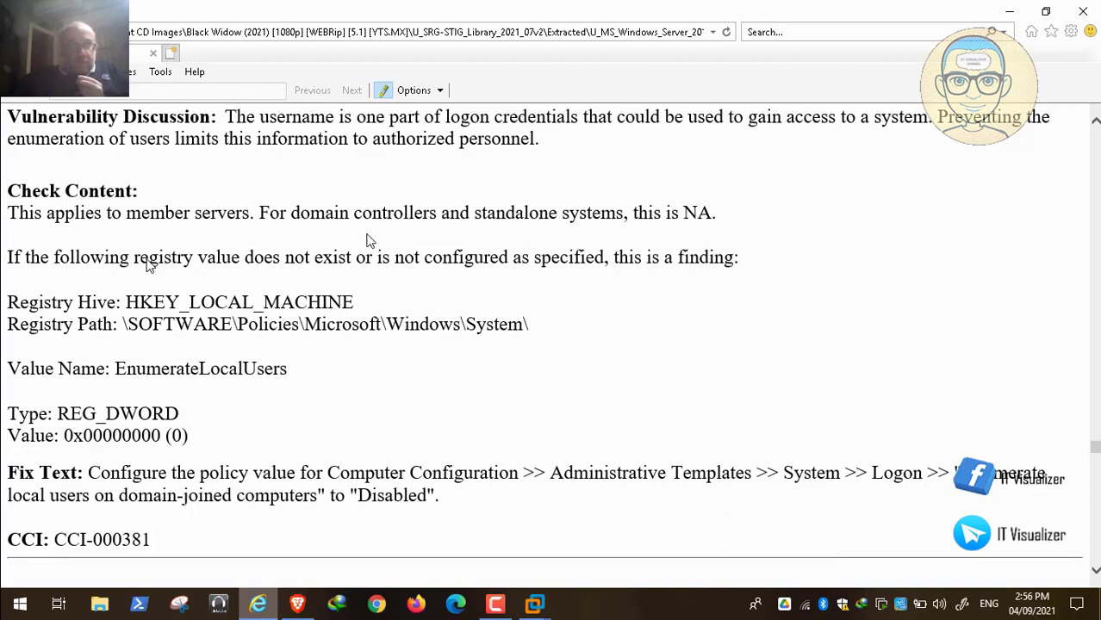
pyautogui.doubleClick(690, 213)
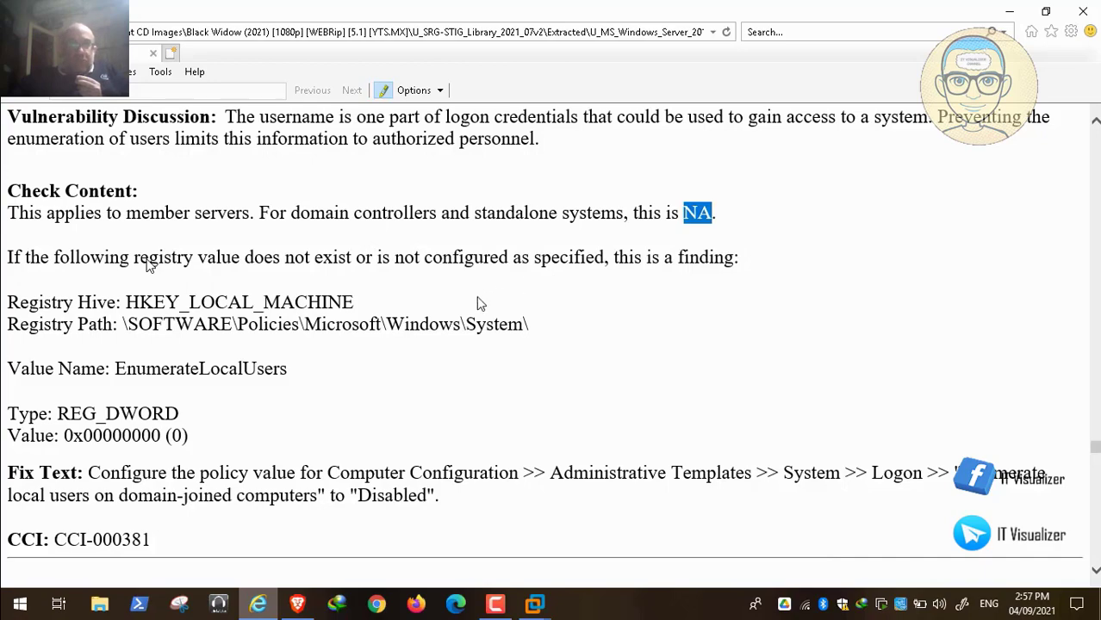
pyautogui.scroll(4, 477, 295)
pyautogui.scroll(1, 480, 303)
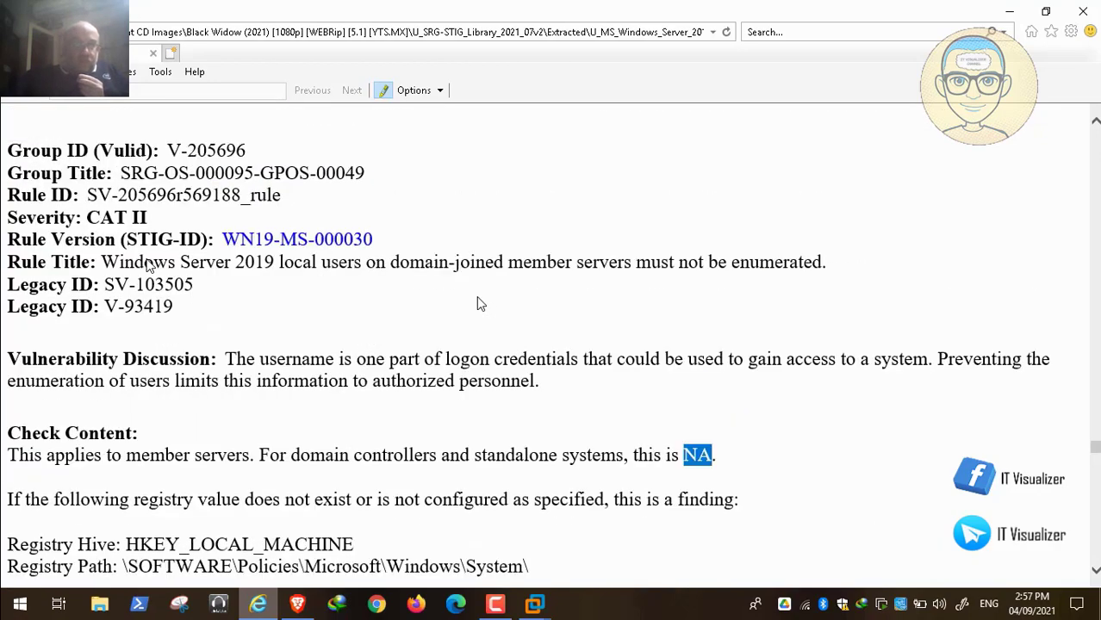
pyautogui.scroll(-1, 480, 303)
pyautogui.scroll(-3, 480, 303)
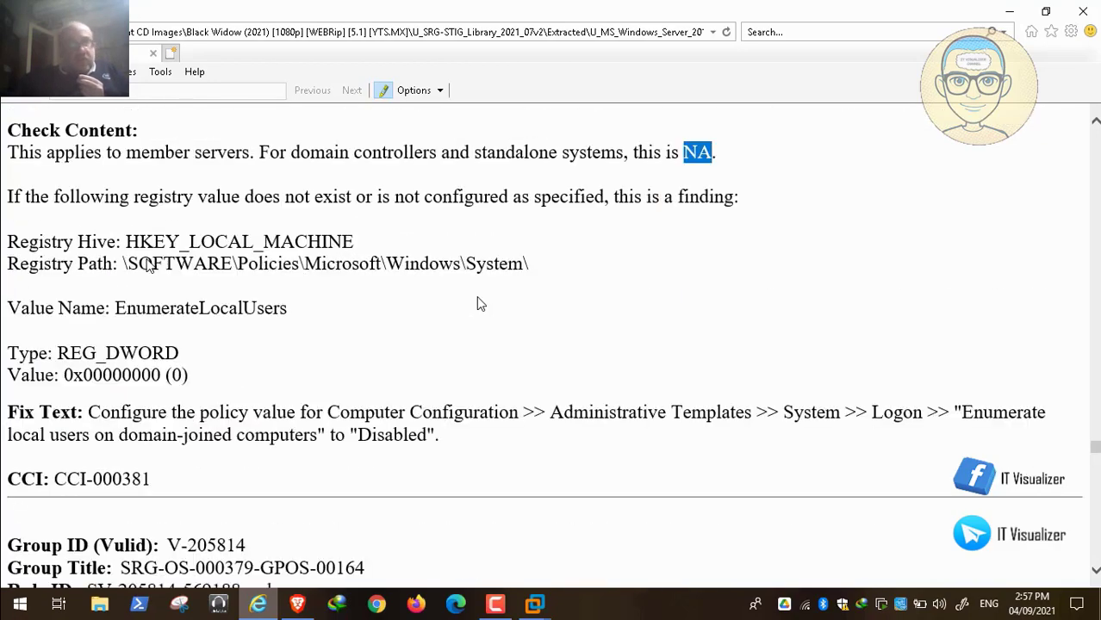
# - Read the check content and fix text of rule WN19-MS-000040, and compare the required policy path with PAW's policy editor
pyautogui.scroll(-3, 480, 303)
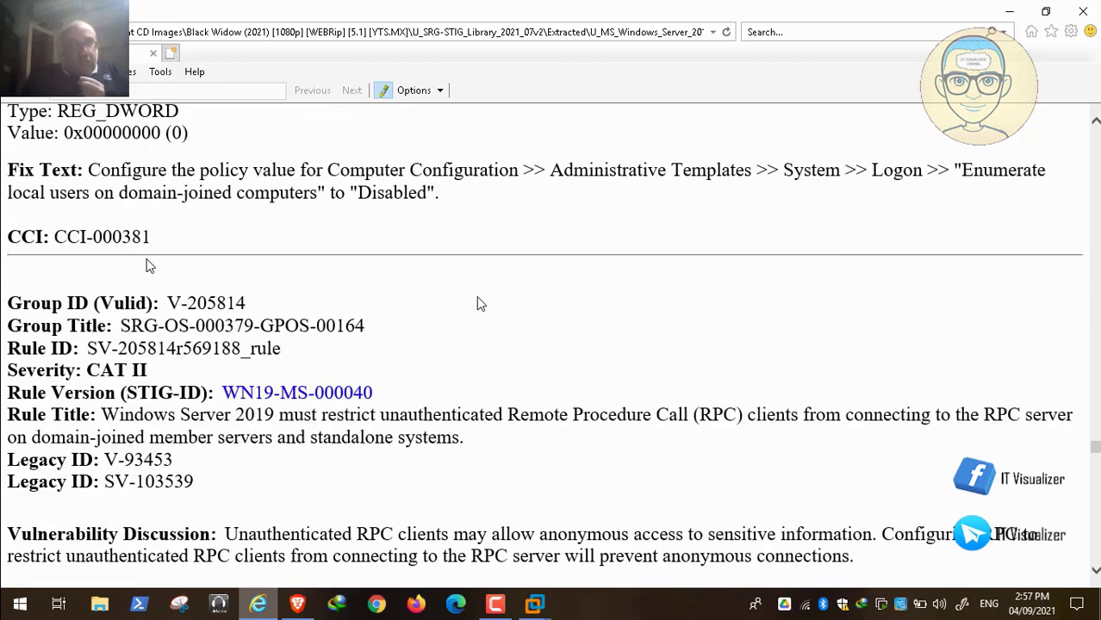
pyautogui.moveTo(32, 580)
pyautogui.click(38, 587)
pyautogui.click(39, 587)
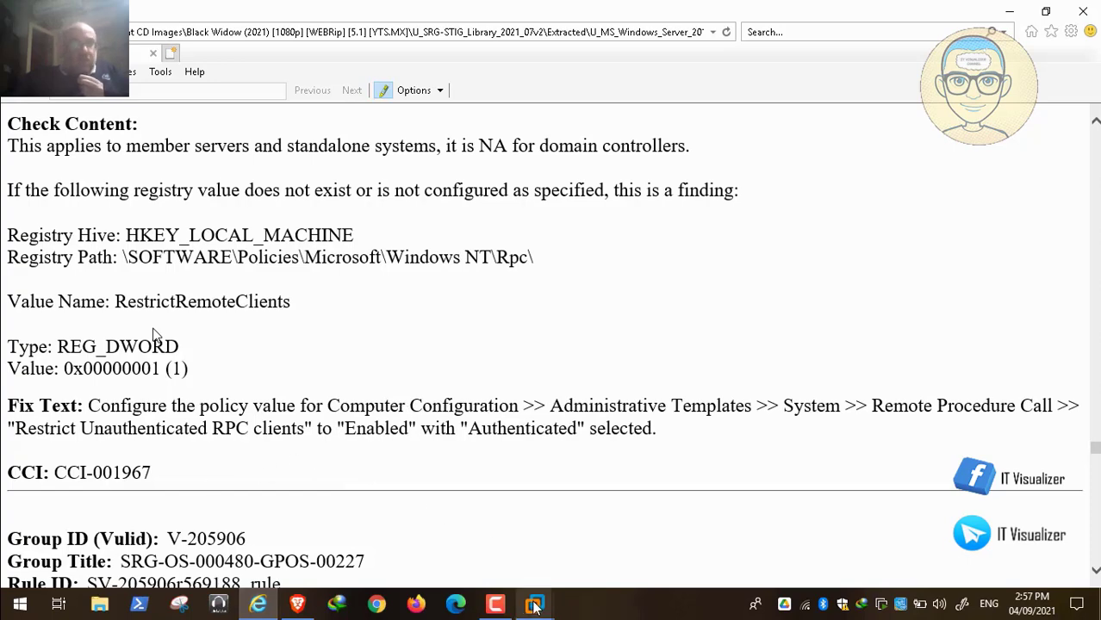
pyautogui.moveTo(535, 604)
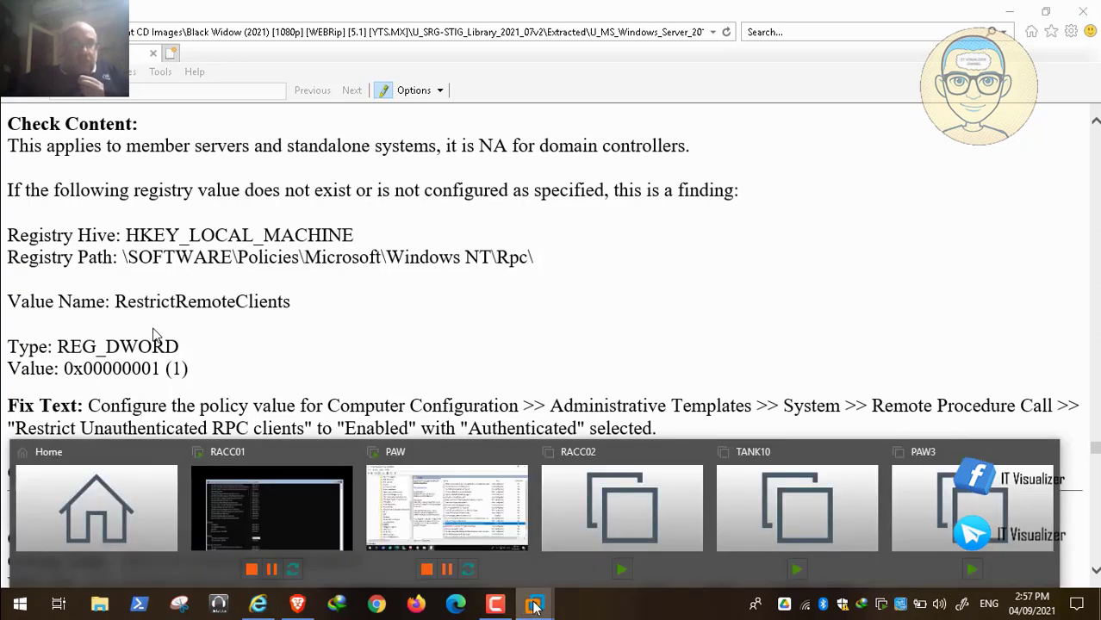
pyautogui.click(458, 512)
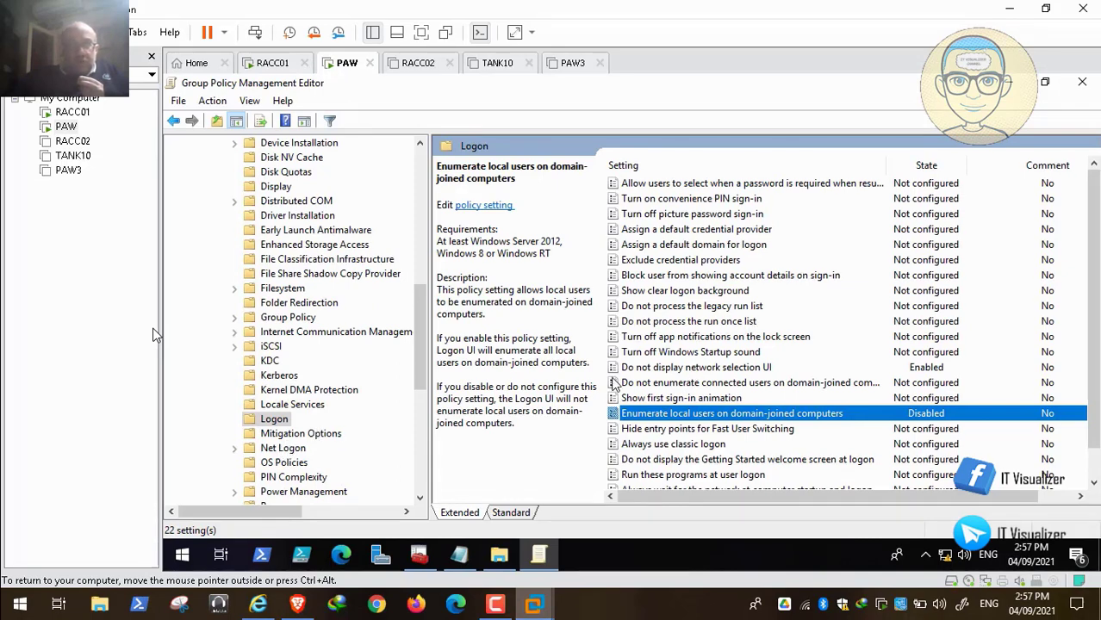
pyautogui.click(263, 608)
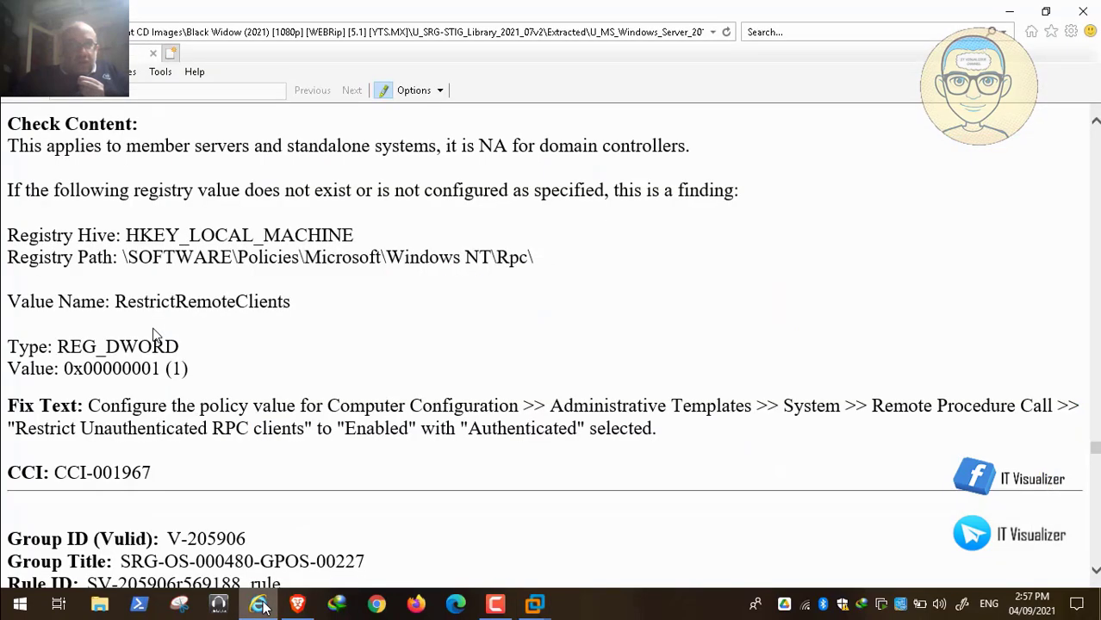
# - Open the Remote Procedure Call folder under System in PAW's policy editor and set "Restrict Unauthenticated RPC clients" to Enabled
pyautogui.click(262, 608)
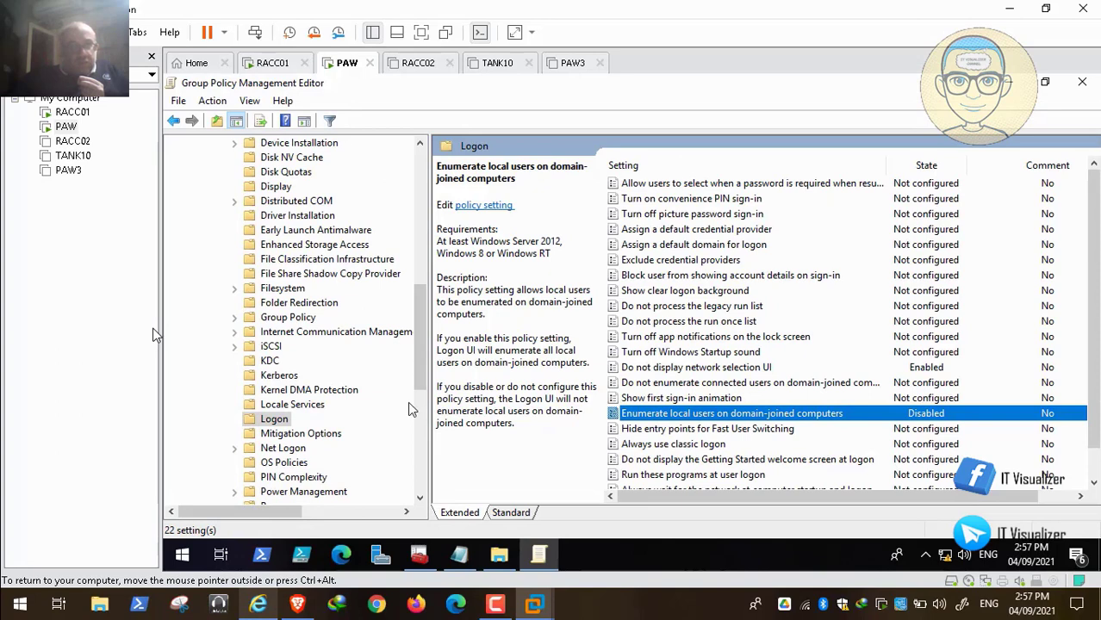
pyautogui.click(419, 475)
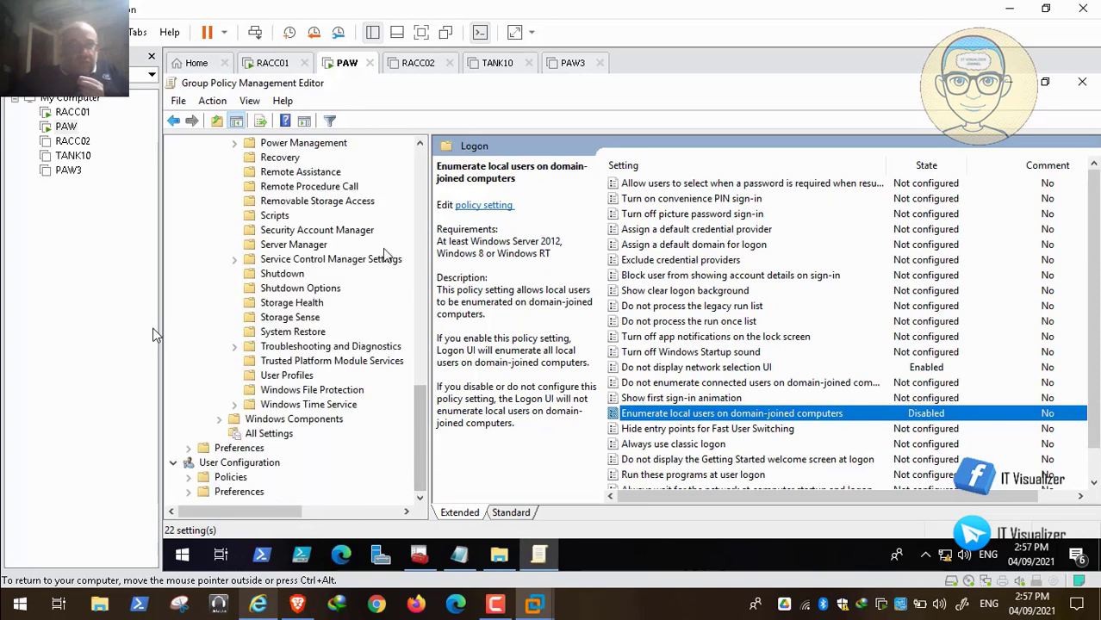
pyautogui.click(336, 188)
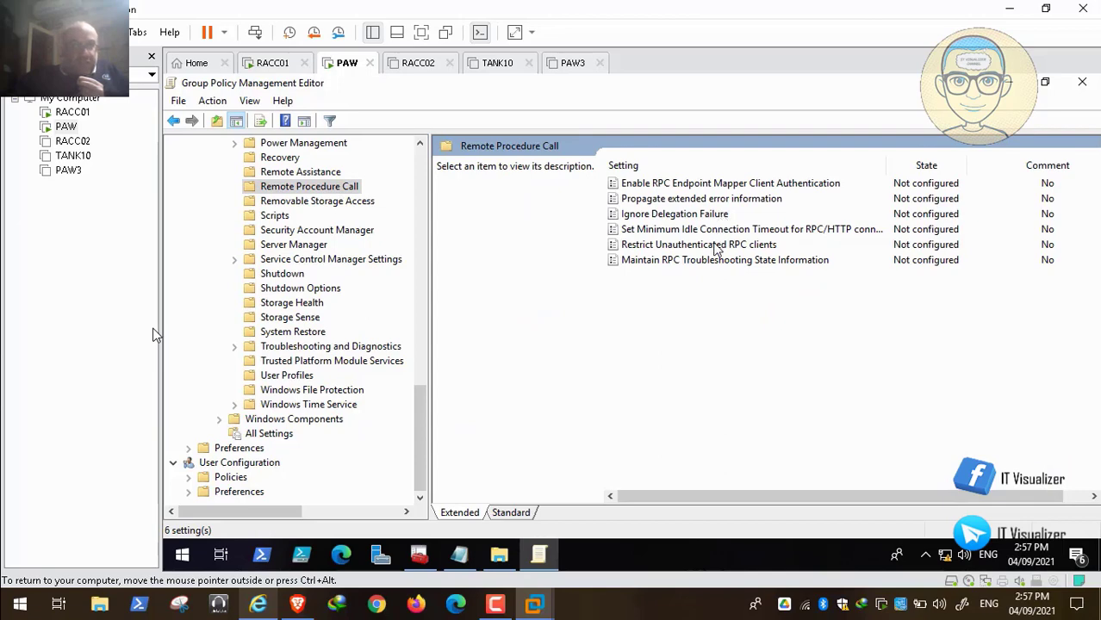
pyautogui.doubleClick(718, 244)
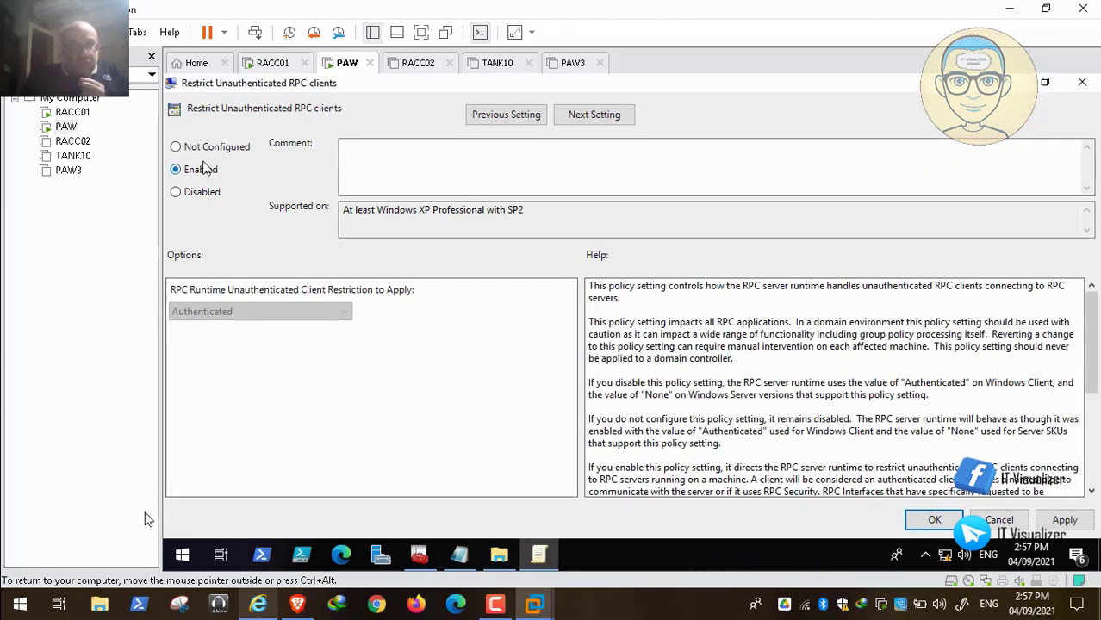
pyautogui.click(39, 586)
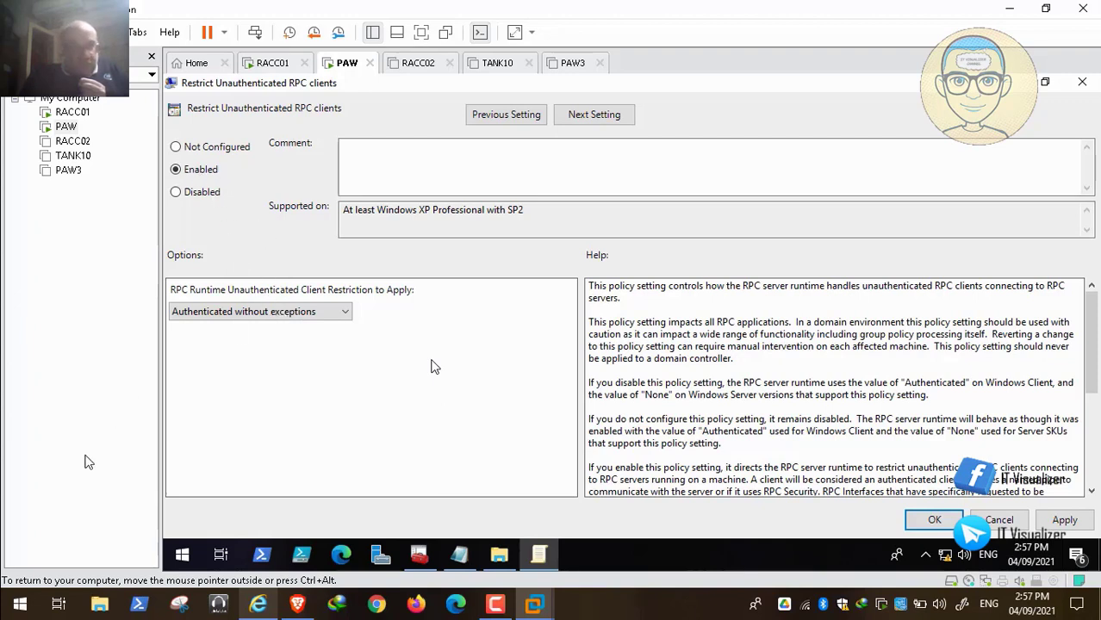
pyautogui.click(12, 587)
pyautogui.click(12, 587)
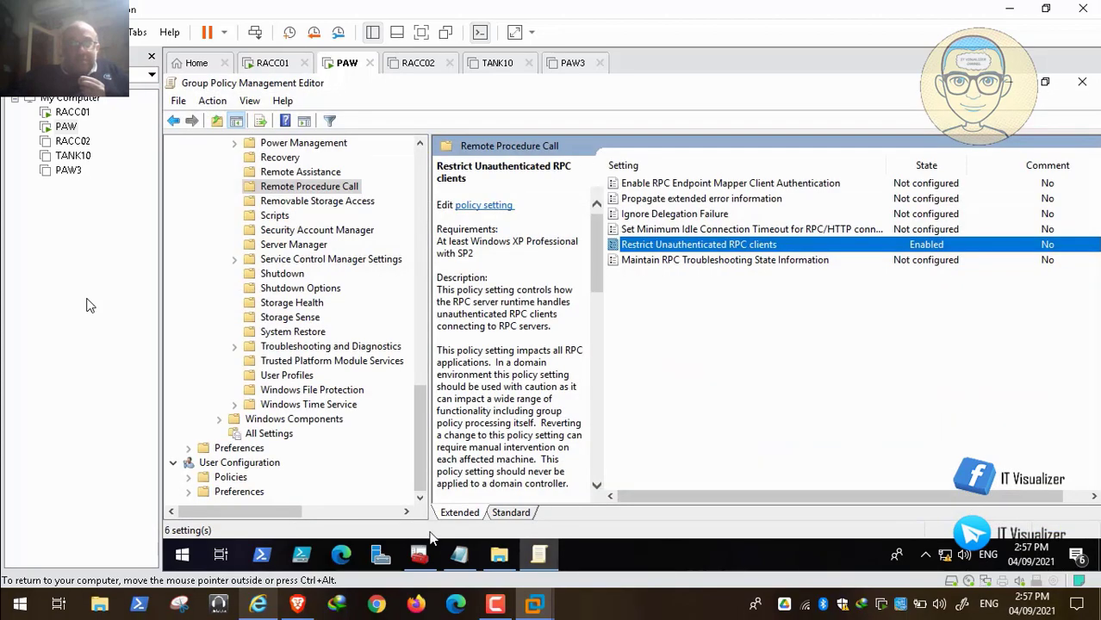
# - Read the discussion, check content and fix text of rule WN19-MS-000050 in the STIG document
pyautogui.click(257, 604)
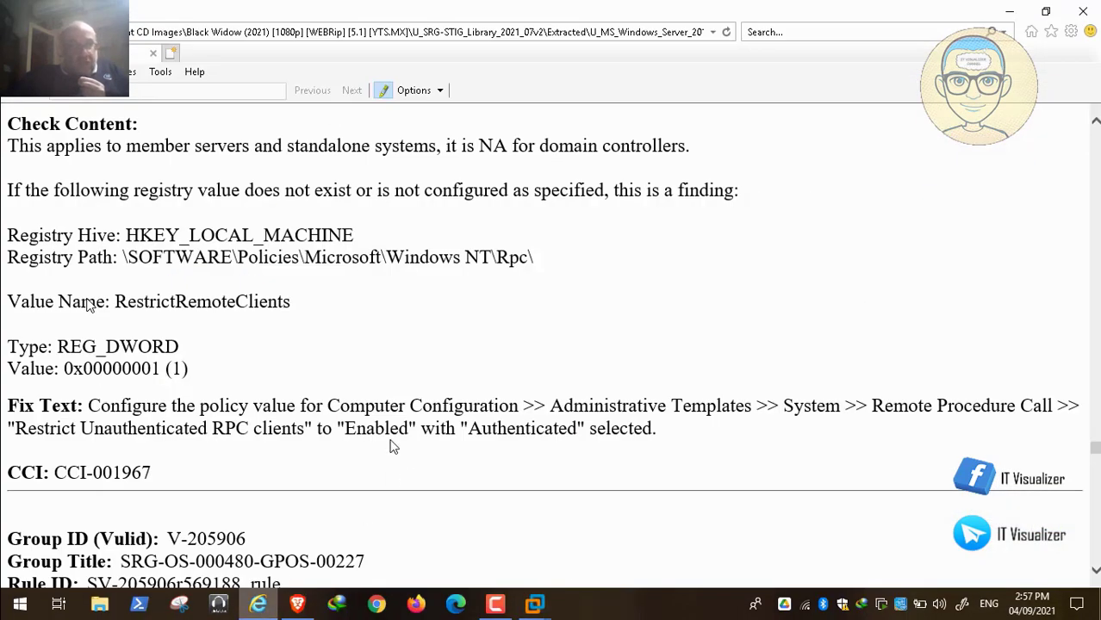
pyautogui.scroll(-3, 392, 446)
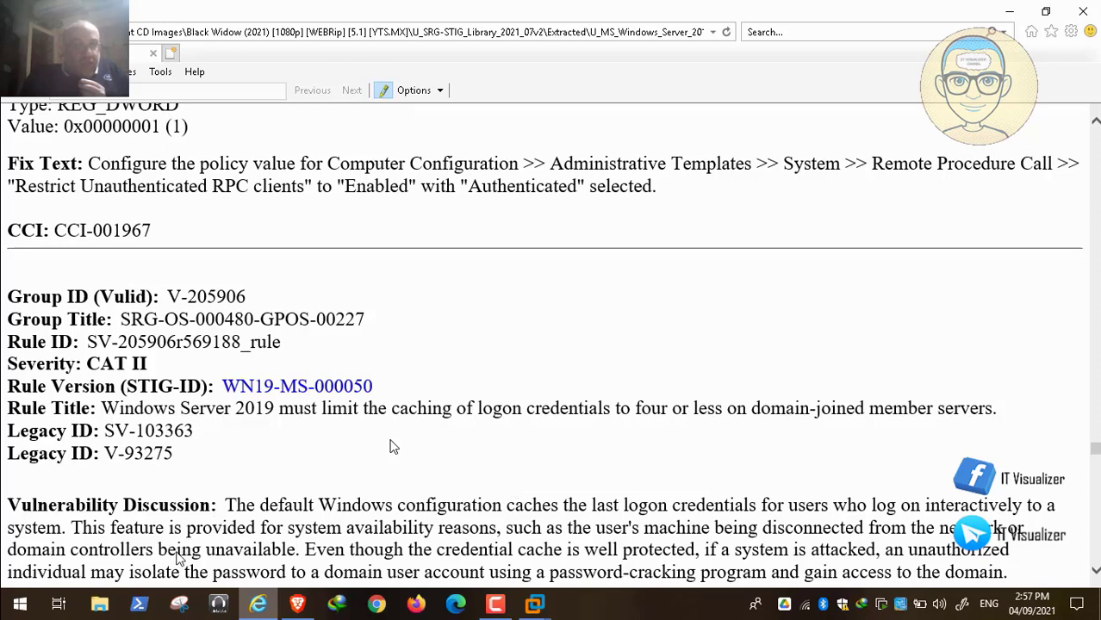
pyautogui.moveTo(274, 572)
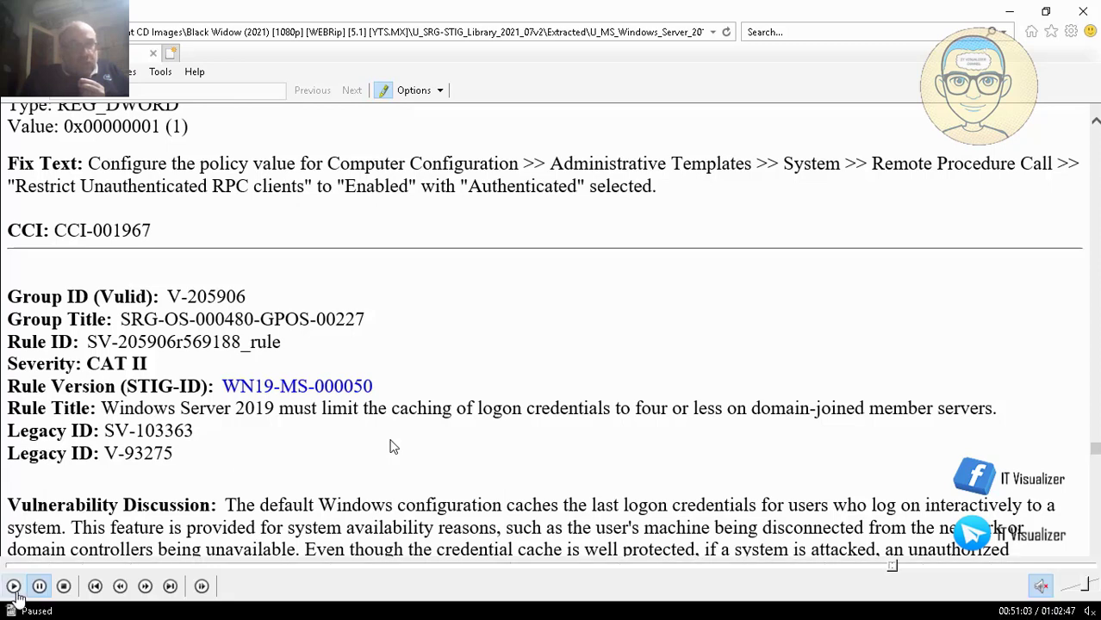
pyautogui.click(13, 590)
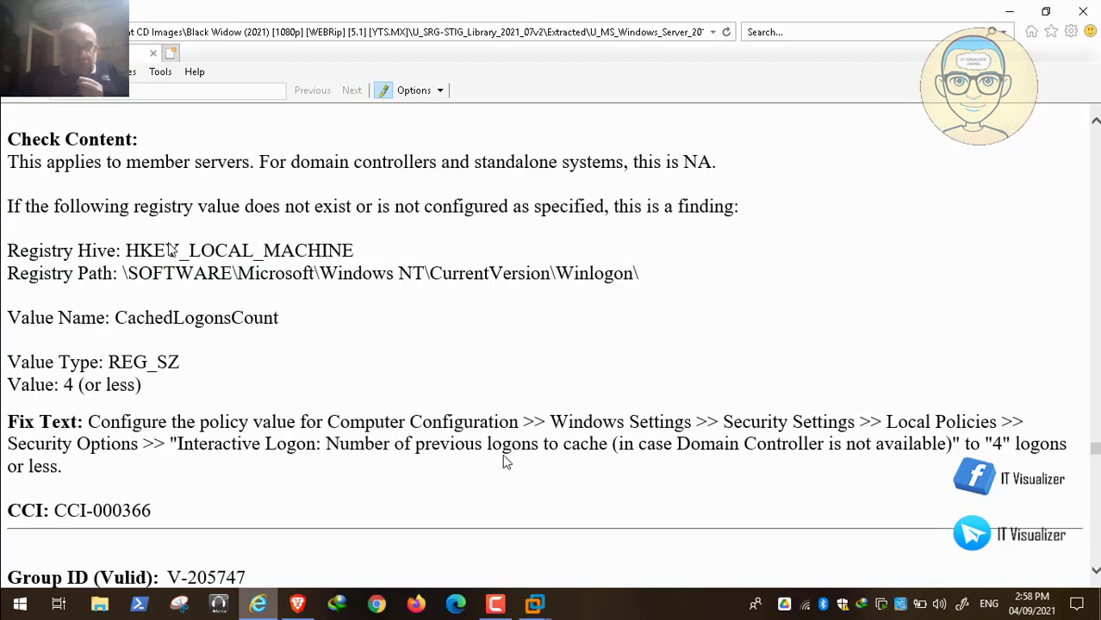
# - Return to PAW's policy editor, collapse the System folder, and open Security Options under Windows Settings, Security Settings, Local Policies
pyautogui.click(535, 605)
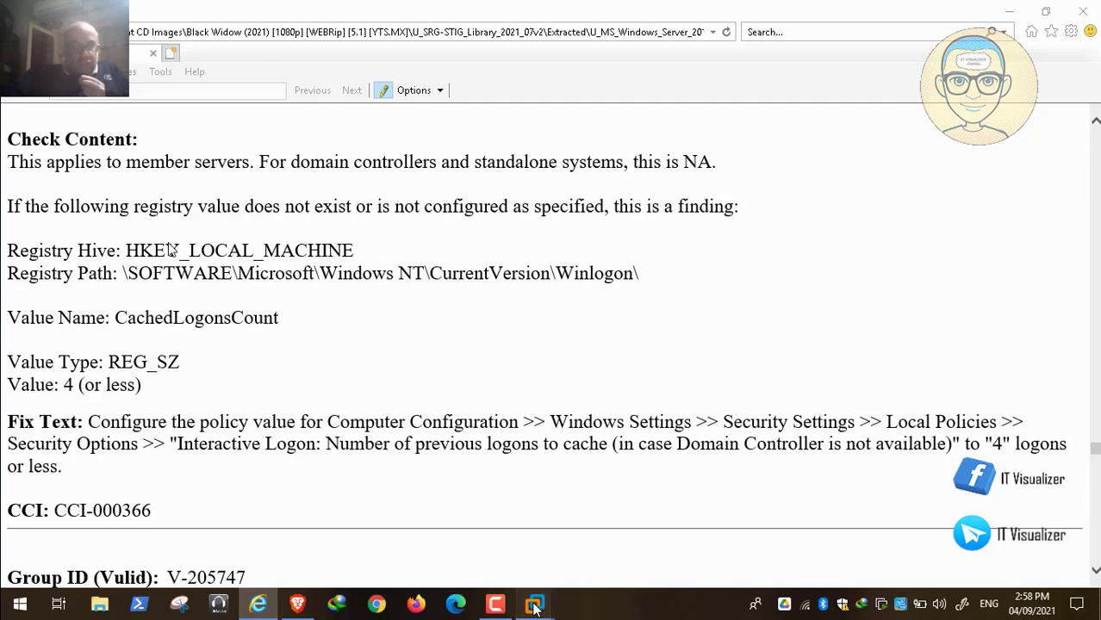
pyautogui.click(444, 517)
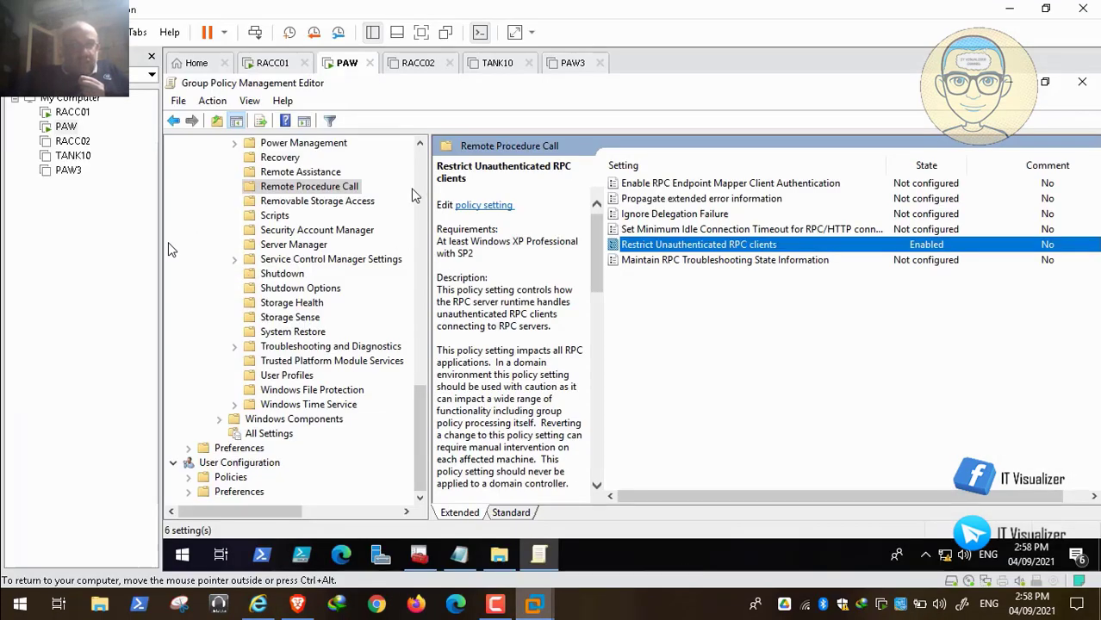
pyautogui.scroll(15, 412, 196)
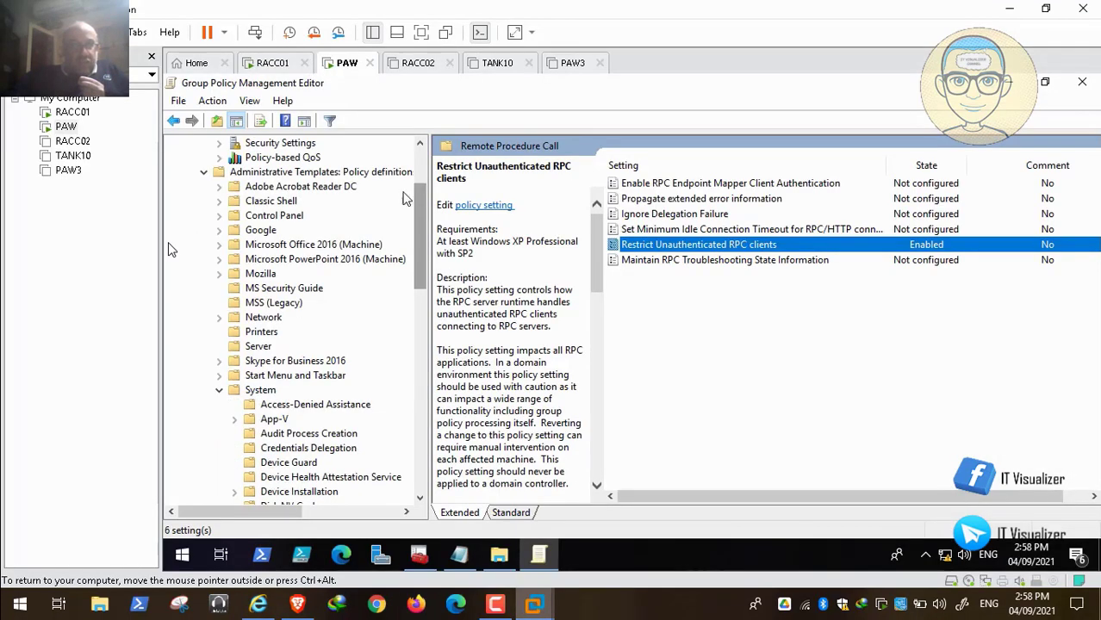
pyautogui.click(219, 389)
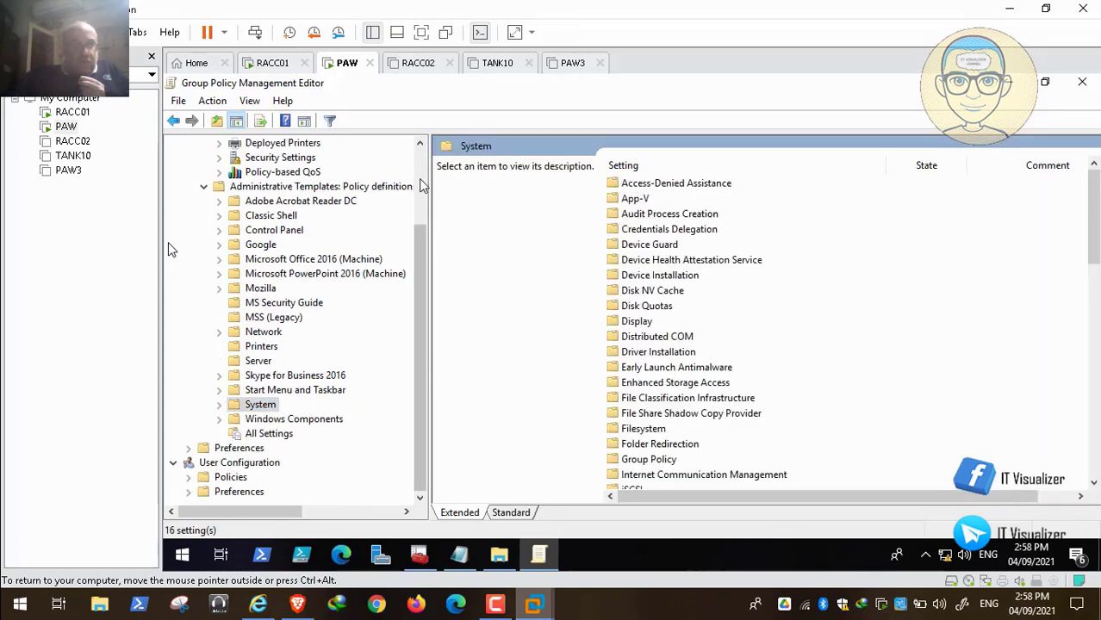
pyautogui.scroll(3, 421, 184)
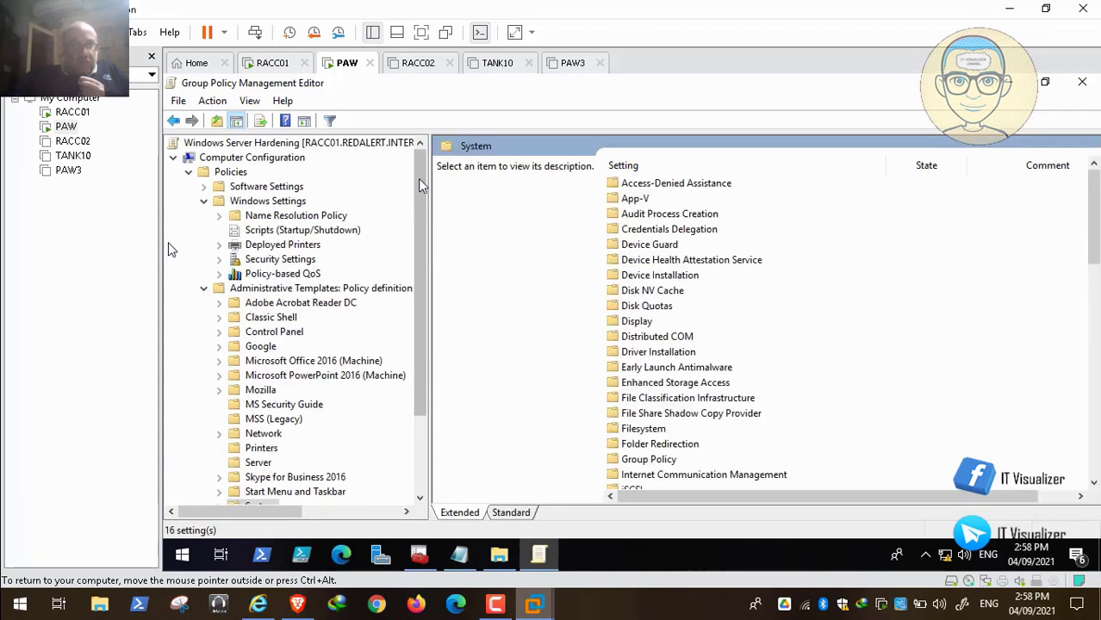
pyautogui.click(220, 259)
pyautogui.click(234, 289)
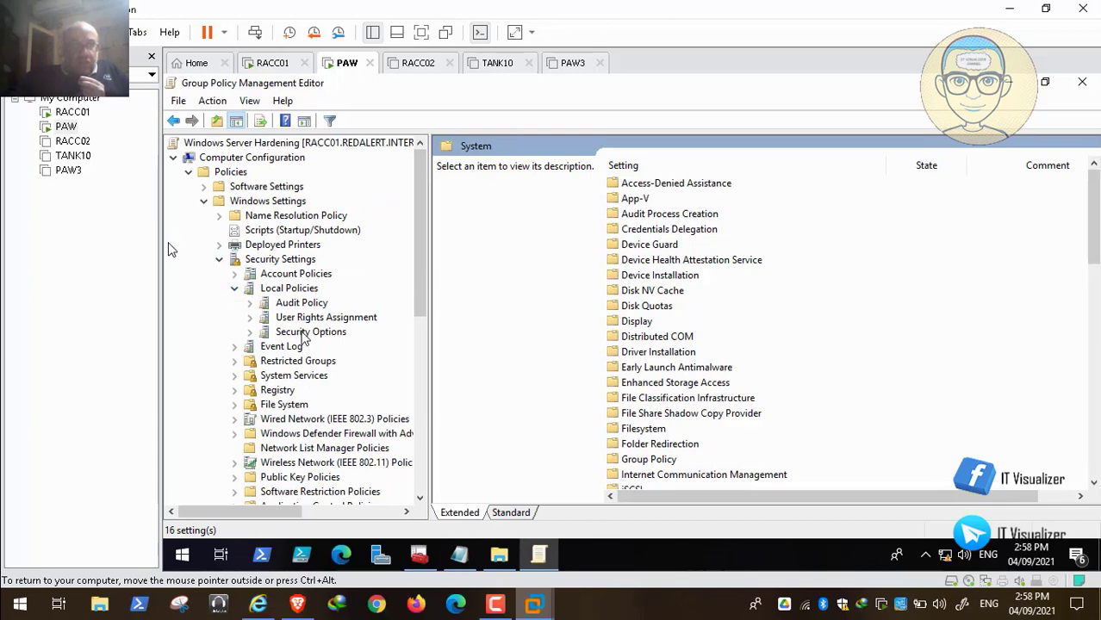
pyautogui.click(303, 334)
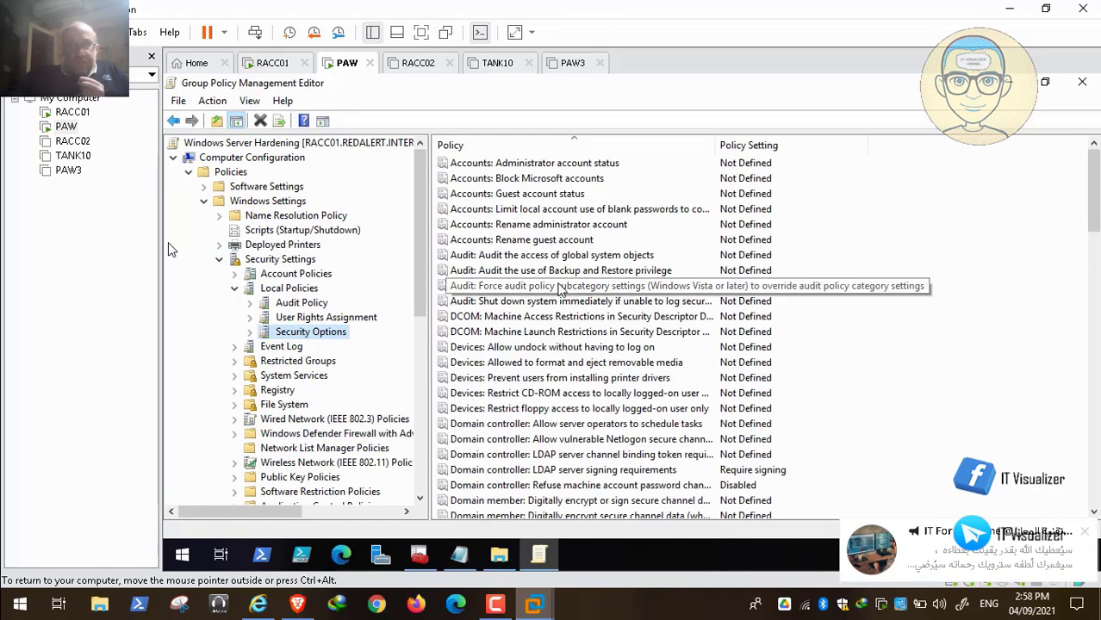
# - Recheck the fix text and open the "Interactive logon: Number of previous logons to cache" policy in Security Options
pyautogui.click(254, 602)
pyautogui.click(254, 603)
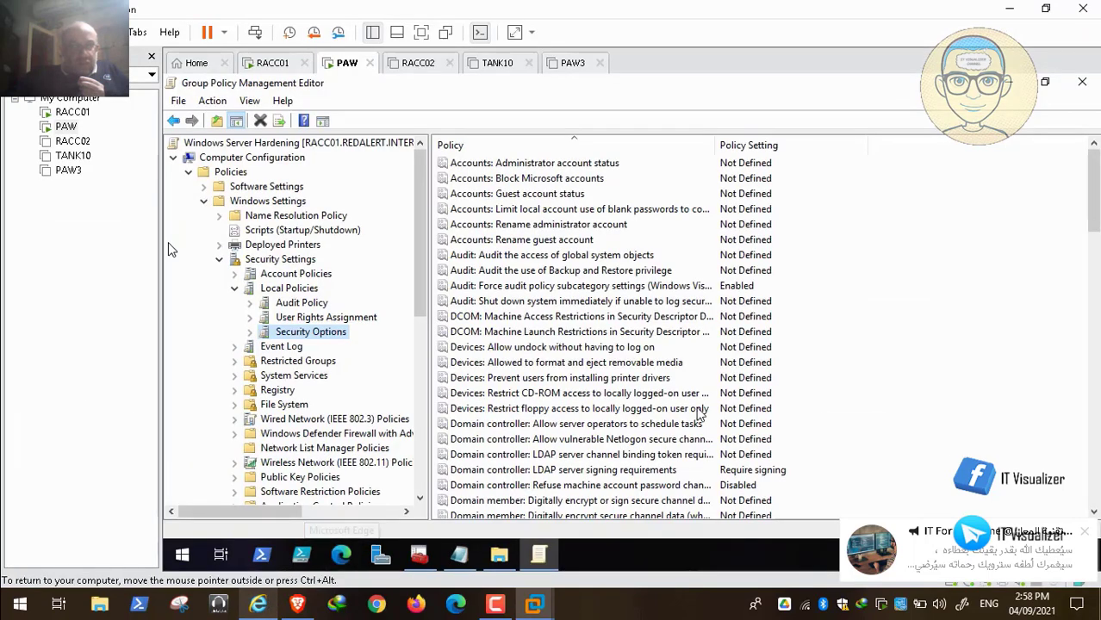
pyautogui.click(699, 413)
pyautogui.press('i')
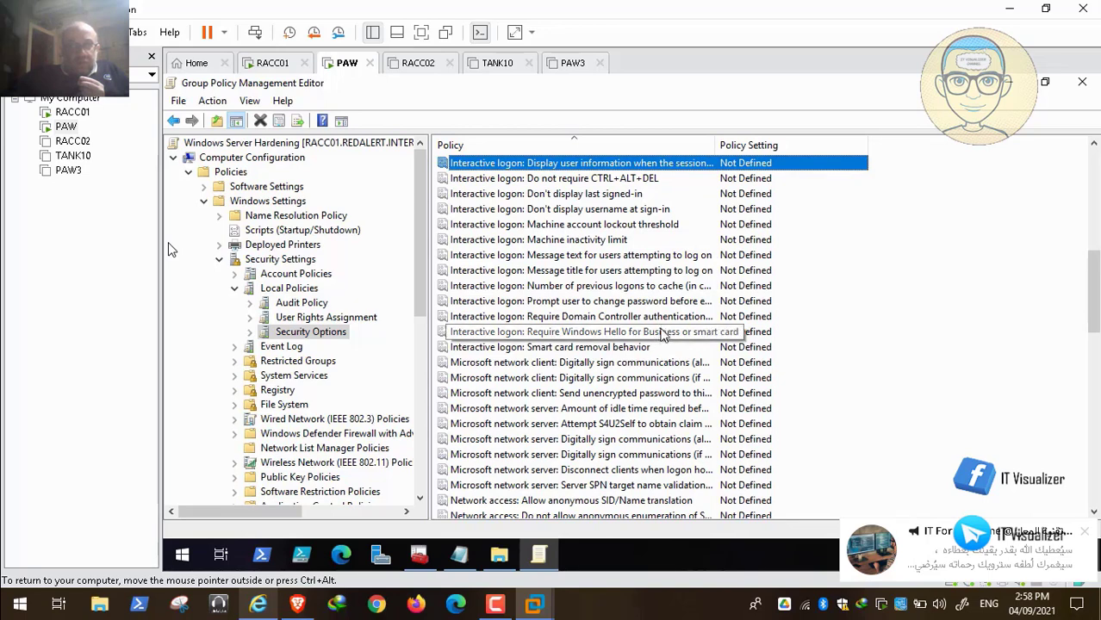
pyautogui.doubleClick(676, 291)
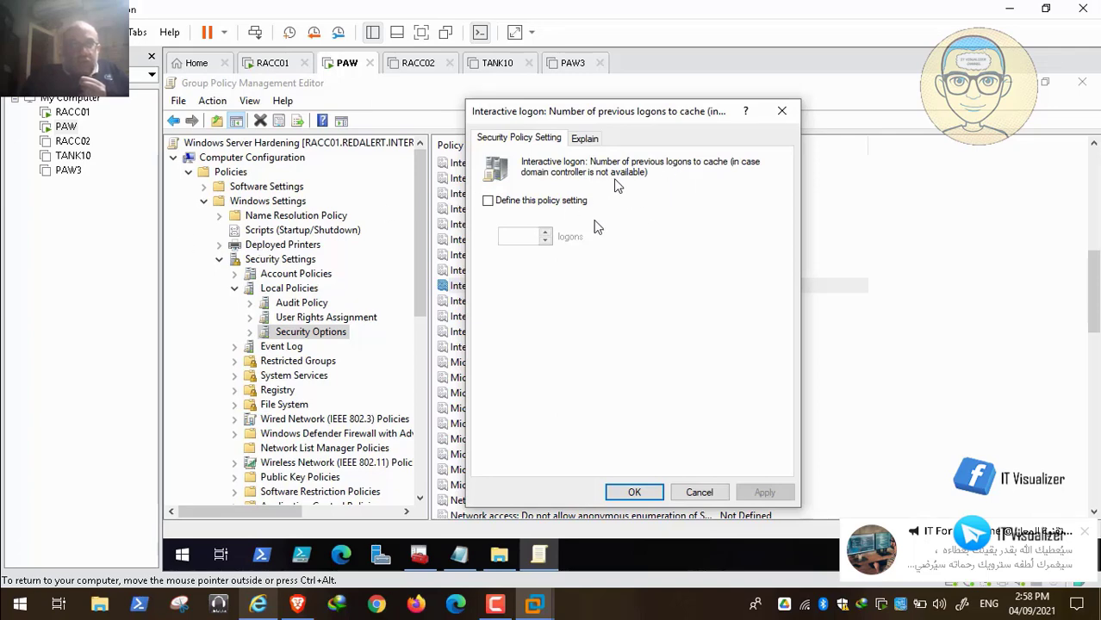
# - Recheck the required value in the STIG document, define the previous-logons cache policy, and set it to 4 logons
pyautogui.press('Escape')
pyautogui.click(256, 605)
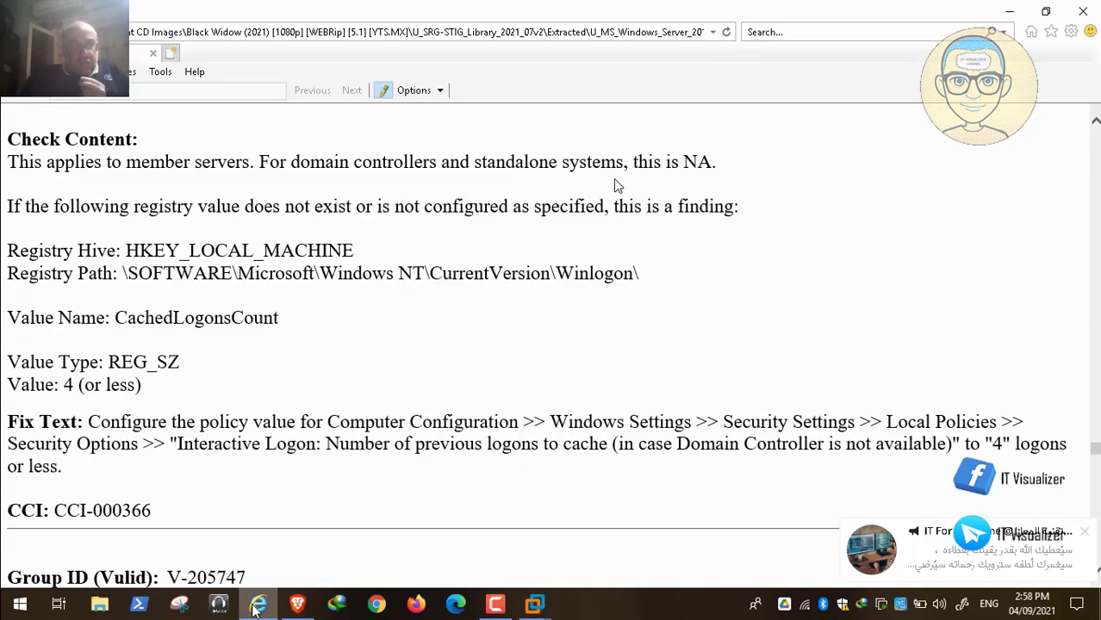
pyautogui.click(256, 608)
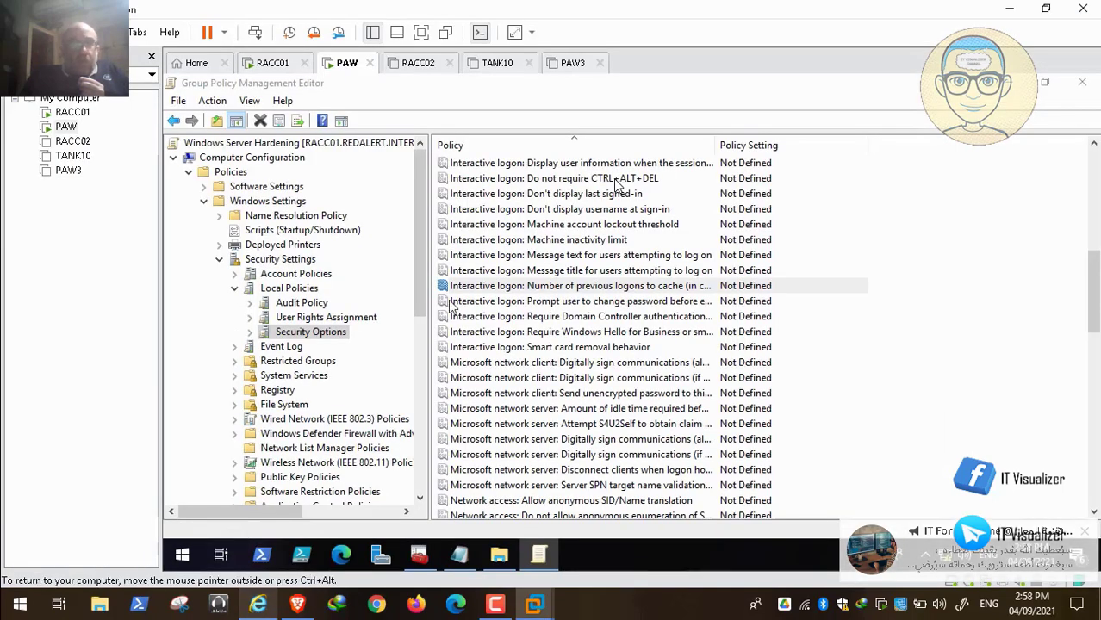
pyautogui.click(538, 555)
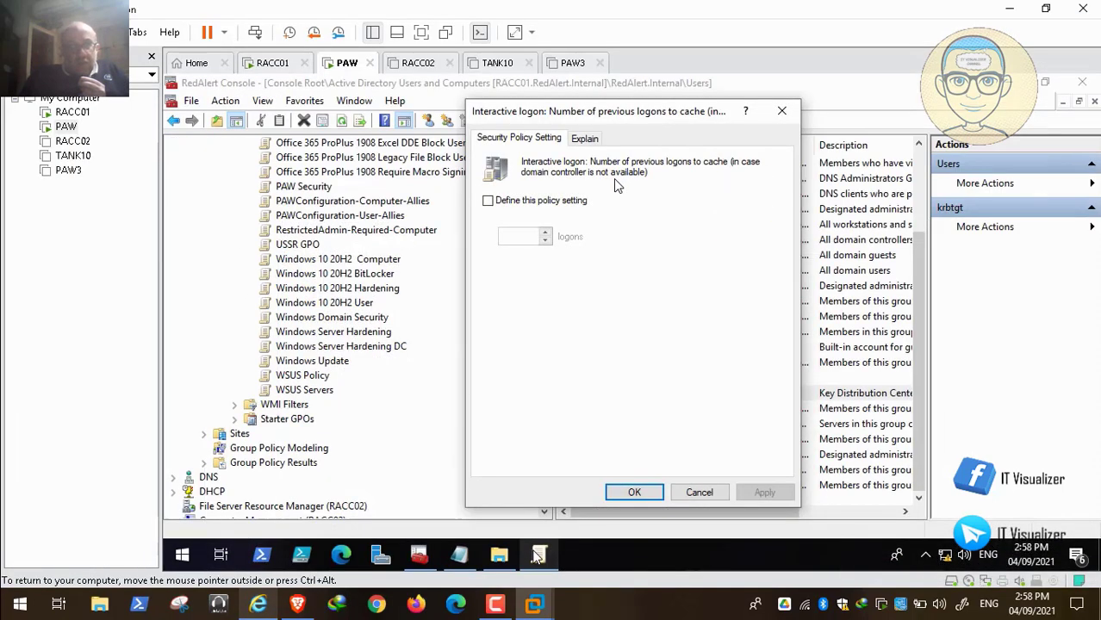
pyautogui.click(488, 201)
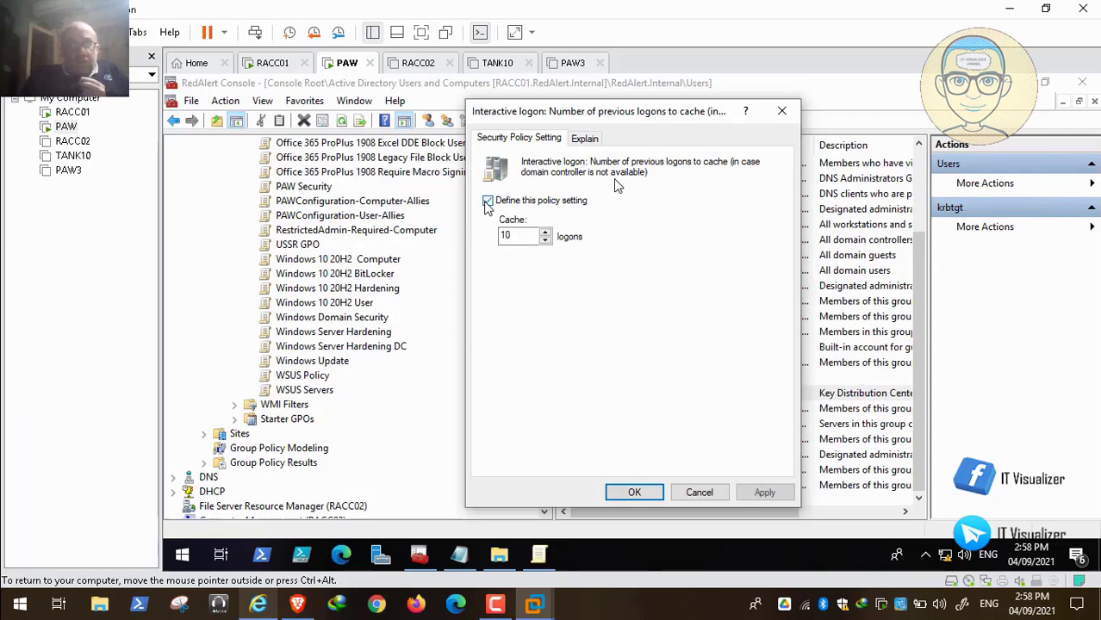
pyautogui.moveTo(116, 592)
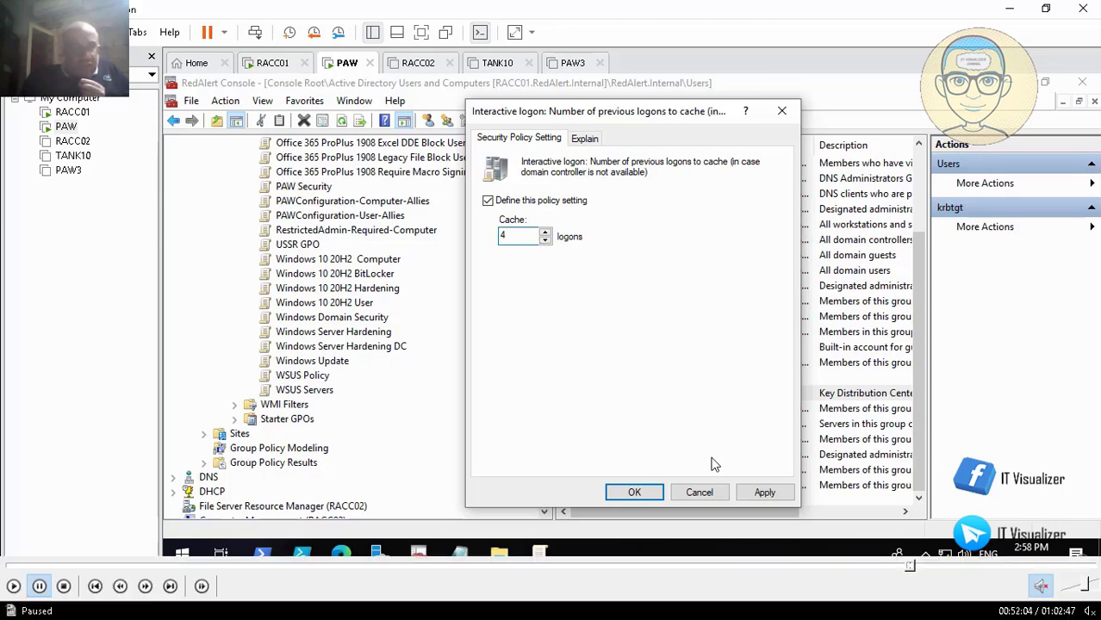
pyautogui.click(12, 590)
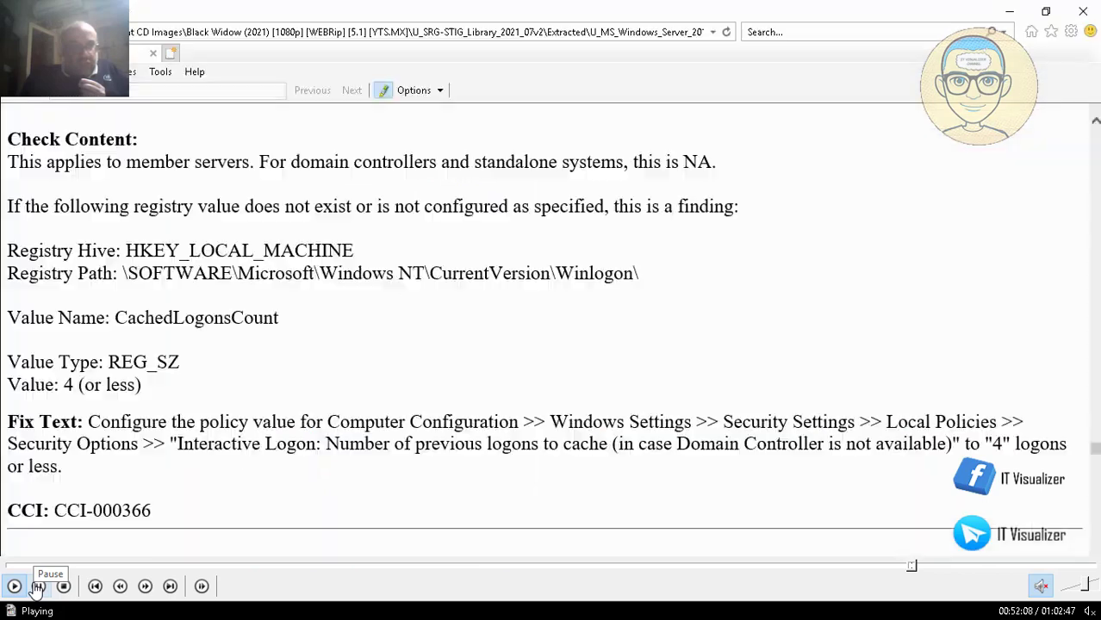
# - Pause the lab recording, rewind it to about 51:30, and replay the configuration of the logon caching policy
pyautogui.click(39, 587)
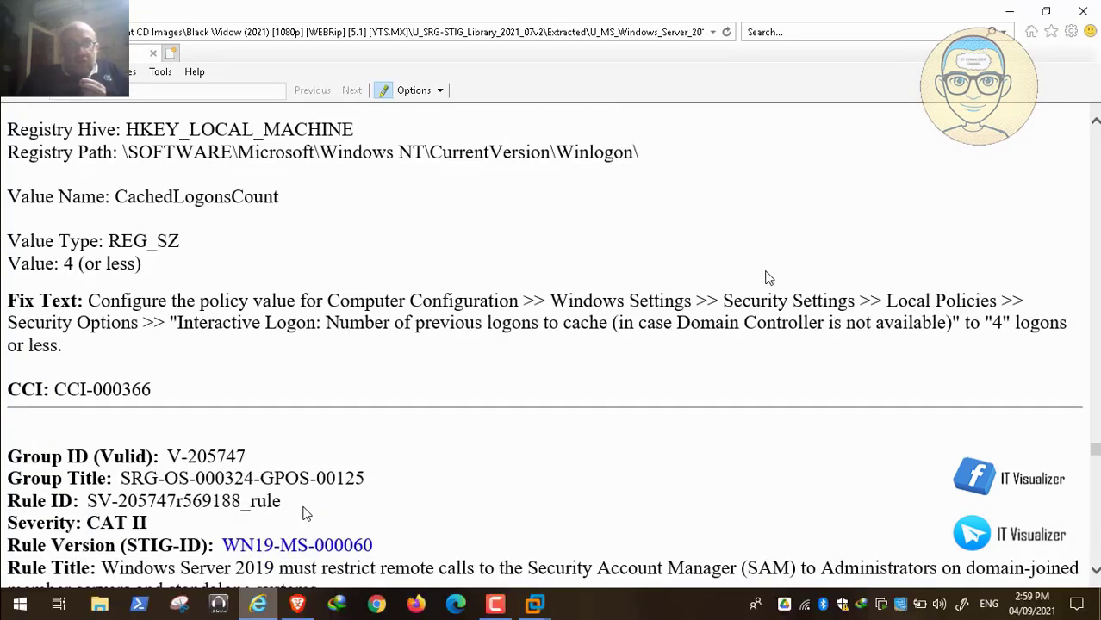
pyautogui.moveTo(858, 612)
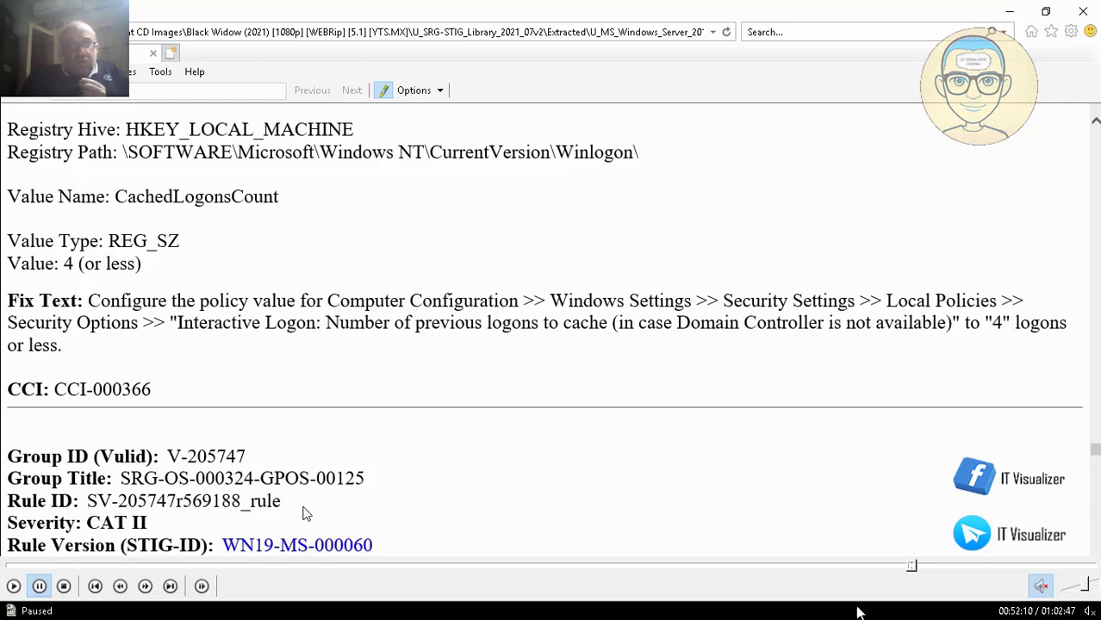
pyautogui.click(908, 566)
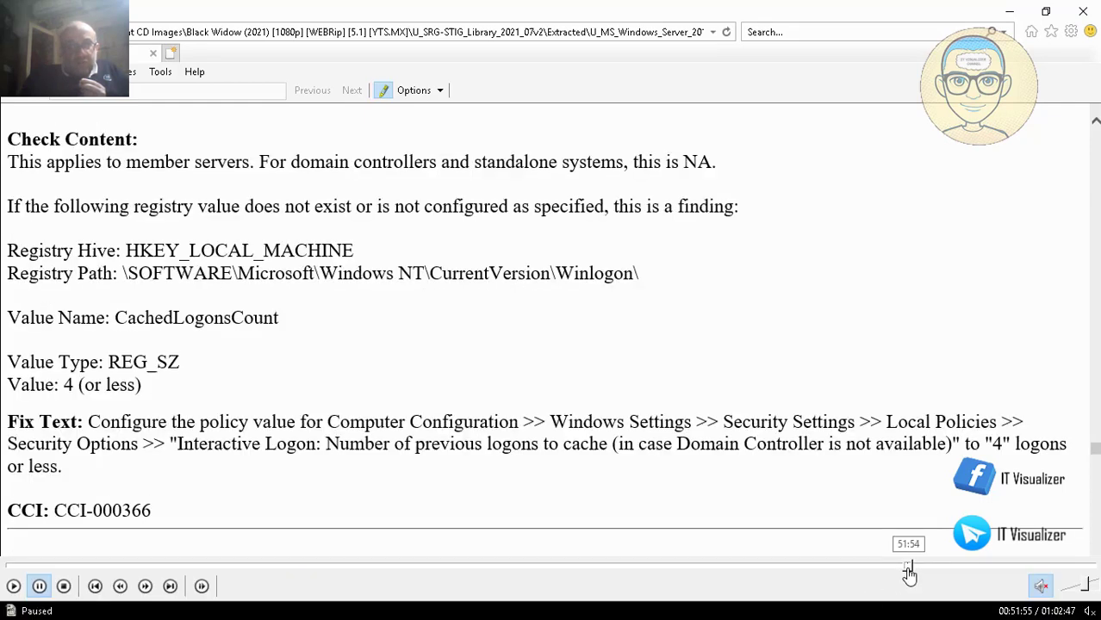
pyautogui.click(905, 567)
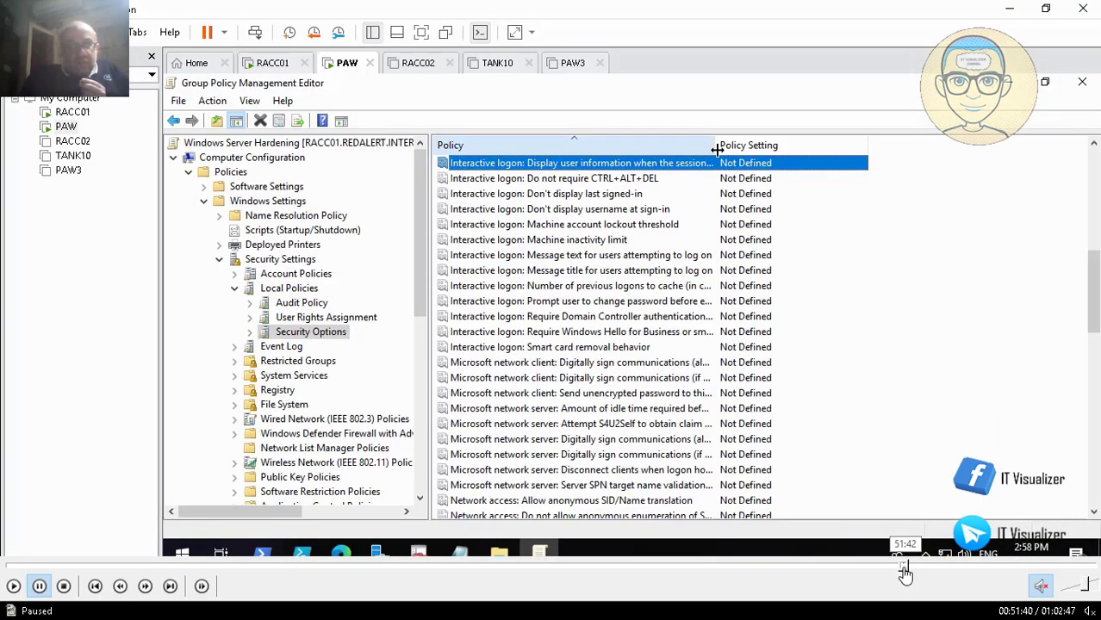
pyautogui.click(900, 567)
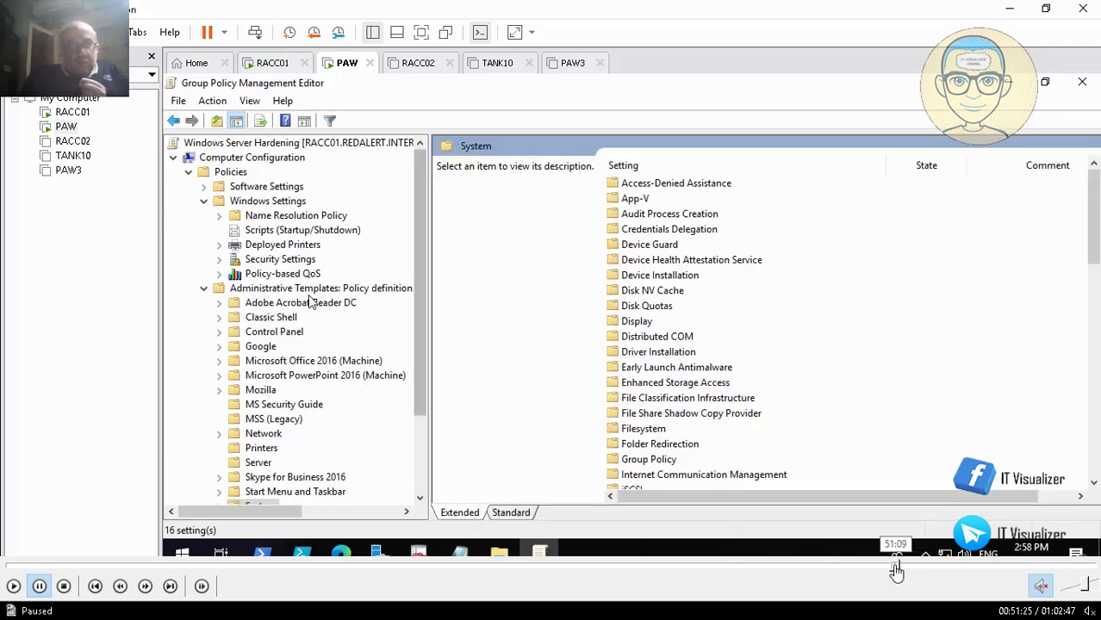
pyautogui.click(896, 567)
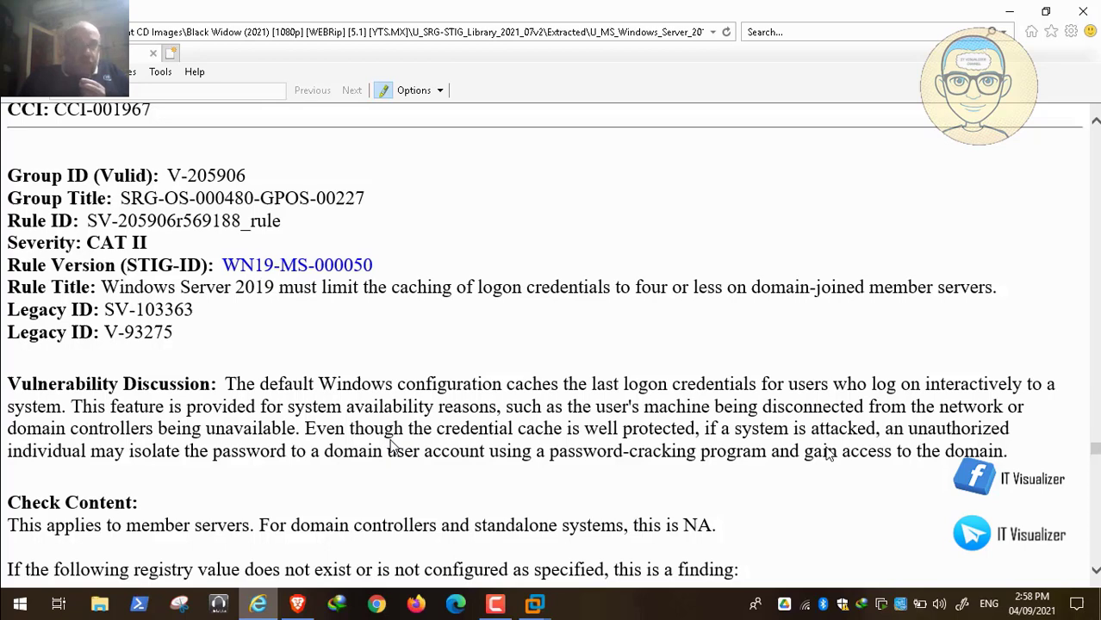
pyautogui.moveTo(795, 600)
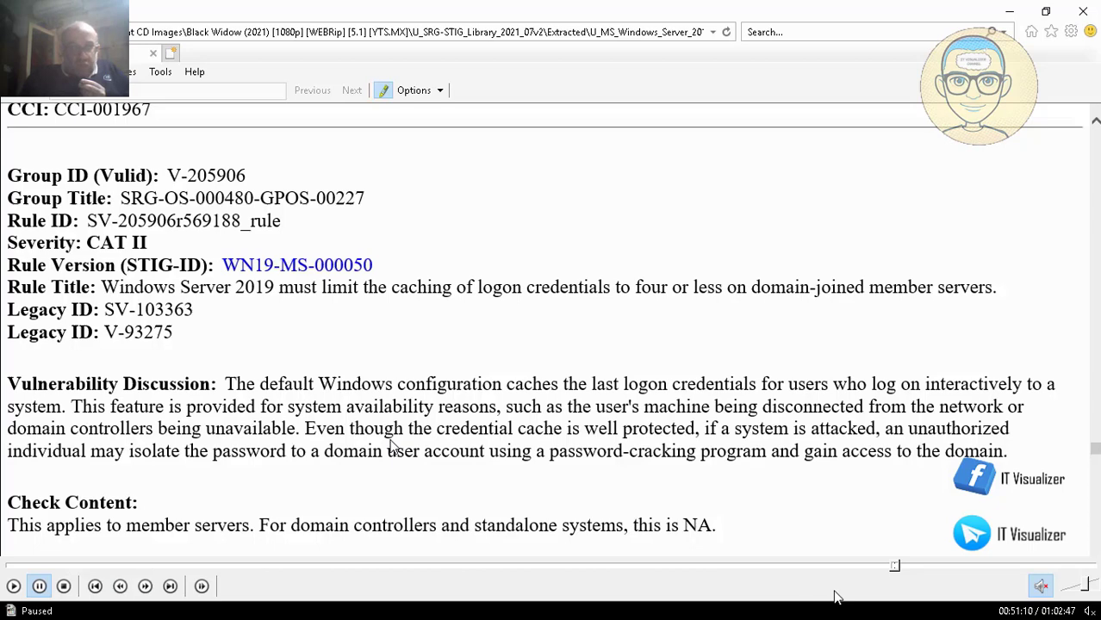
pyautogui.click(899, 568)
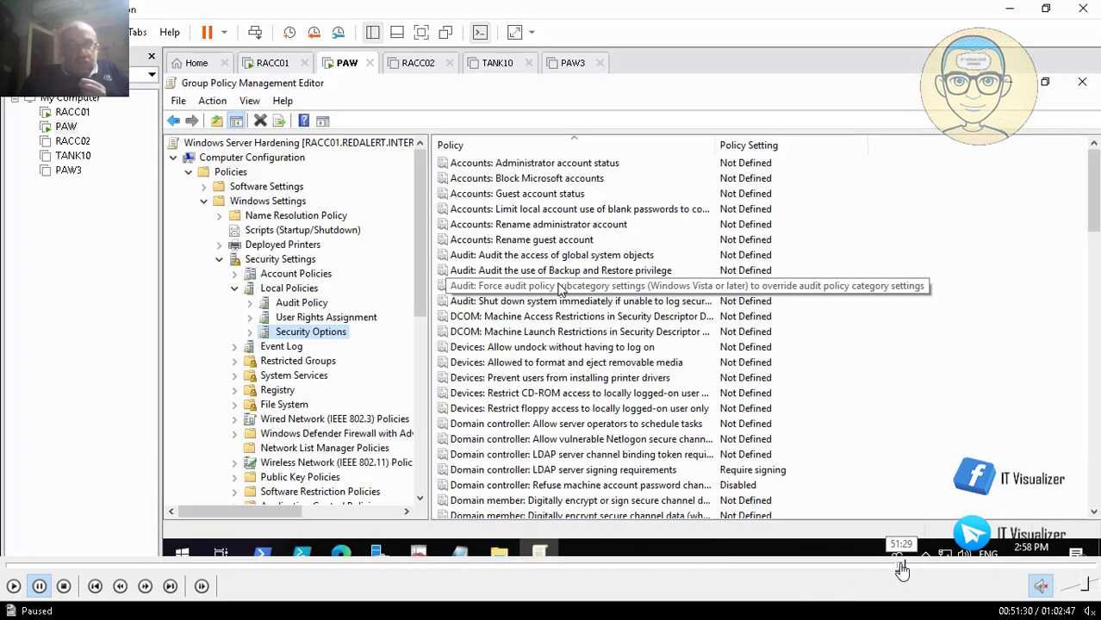
pyautogui.click(13, 586)
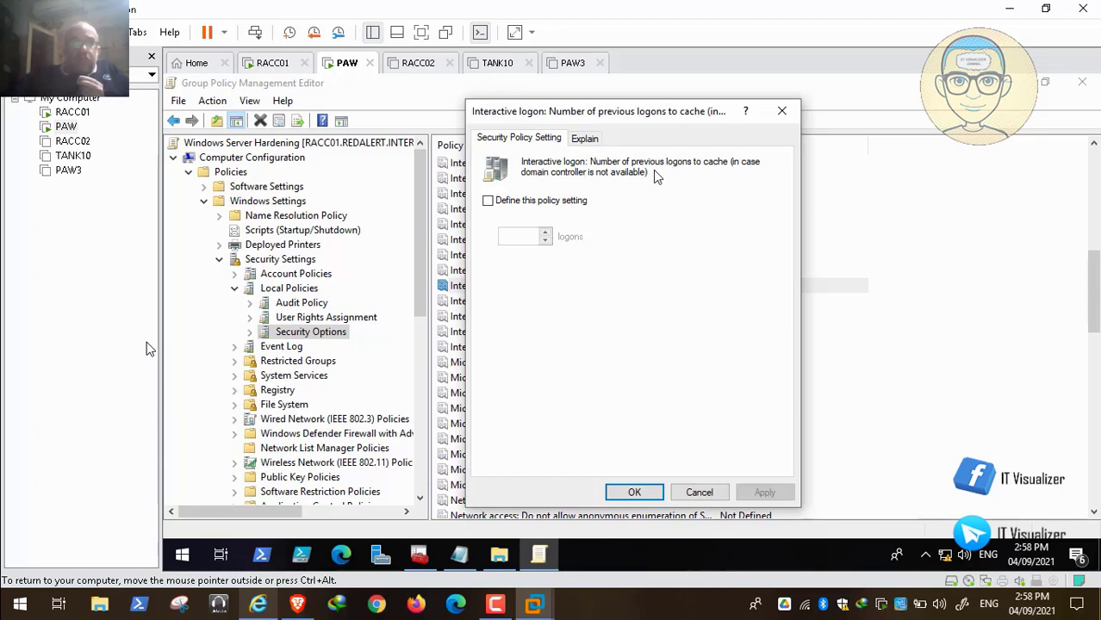
# - Recheck the STIG document, return to PAW's logon caching policy, define it with 4 cached logons, and apply the setting
pyautogui.press('Escape')
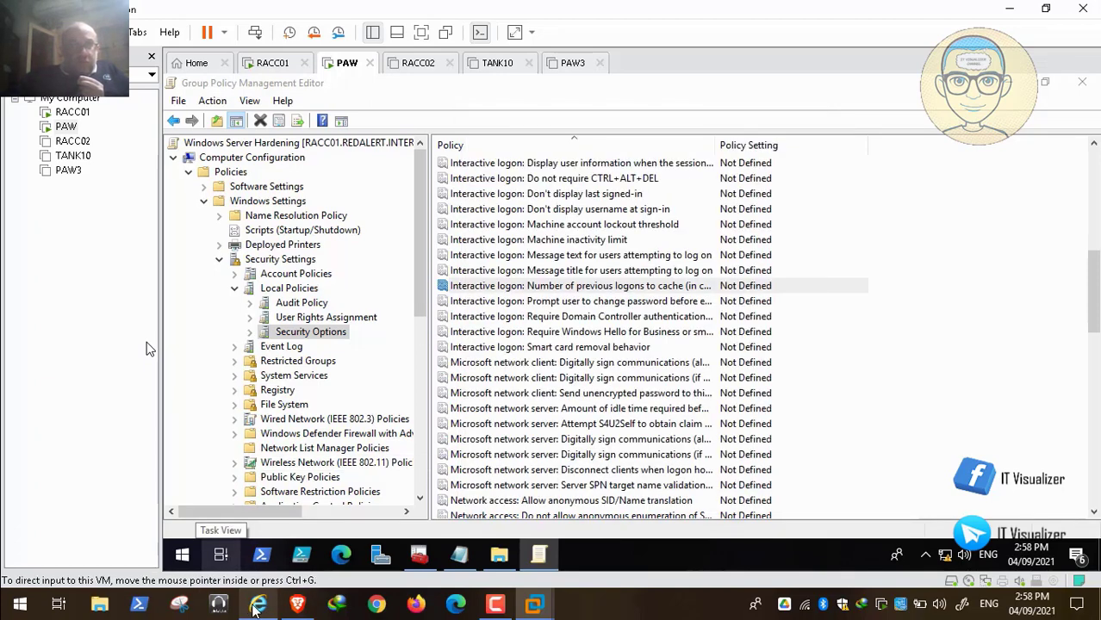
pyautogui.click(255, 608)
pyautogui.click(534, 604)
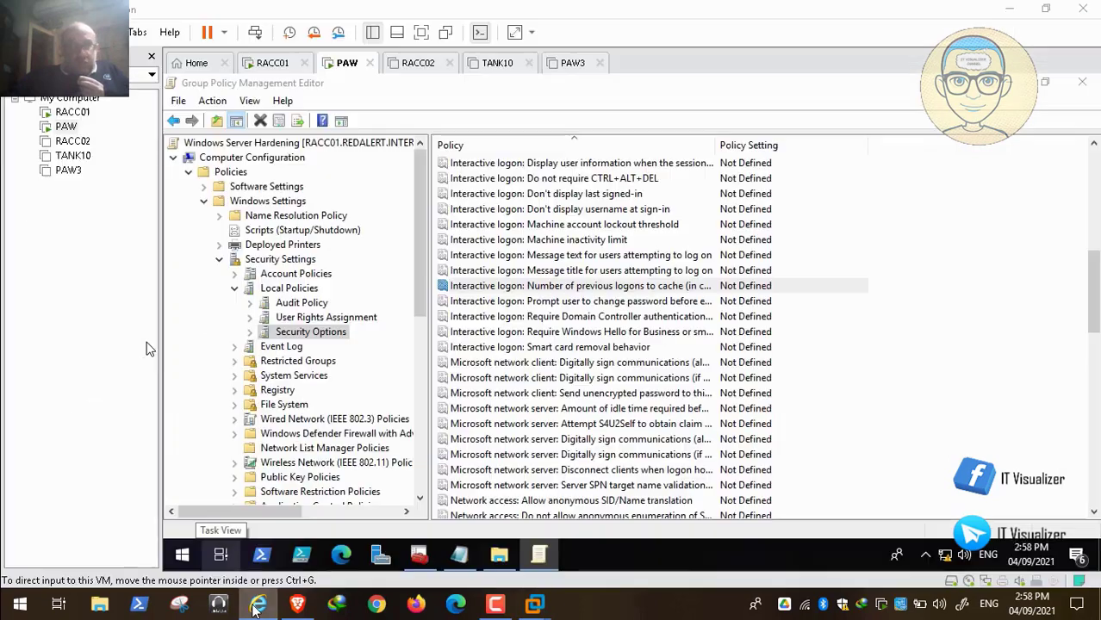
pyautogui.click(538, 553)
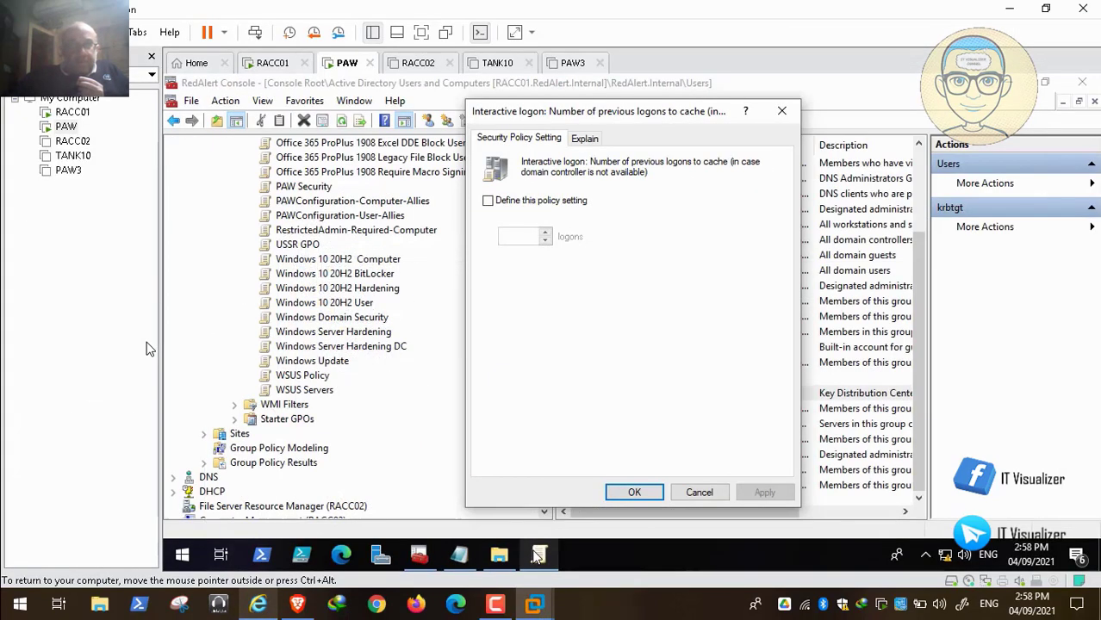
pyautogui.click(487, 200)
pyautogui.doubleClick(515, 241)
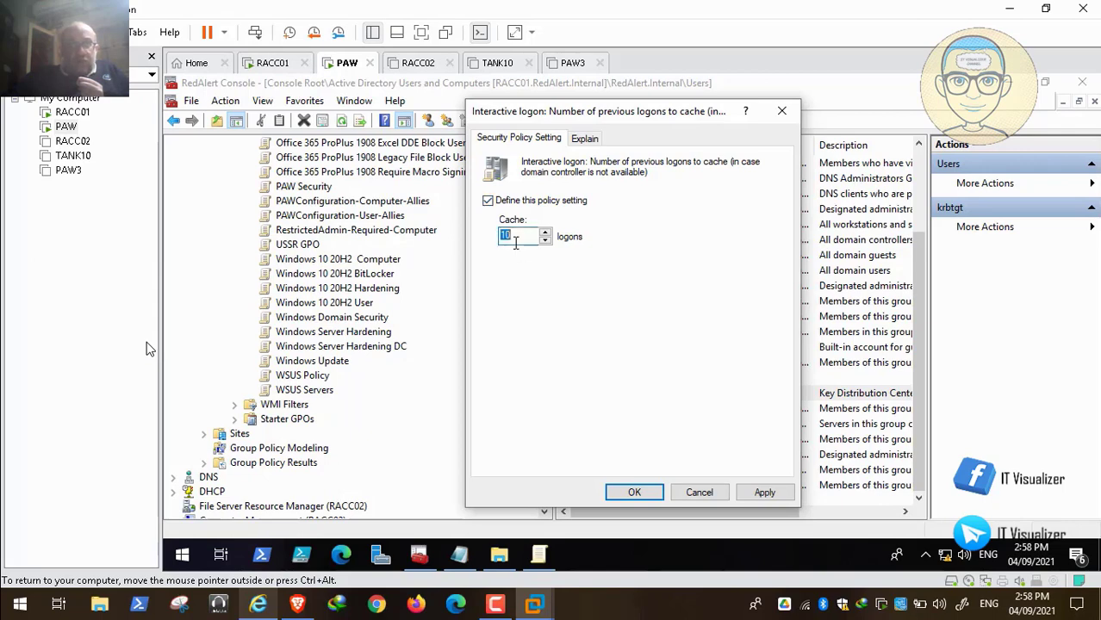
pyautogui.write('4')
pyautogui.click(764, 492)
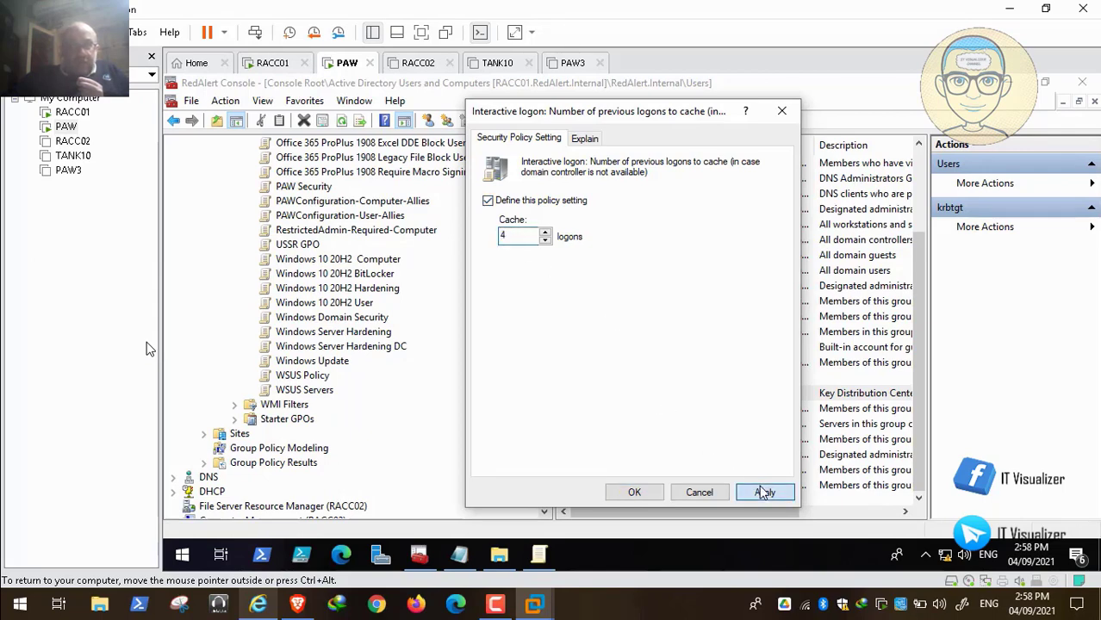
pyautogui.click(634, 492)
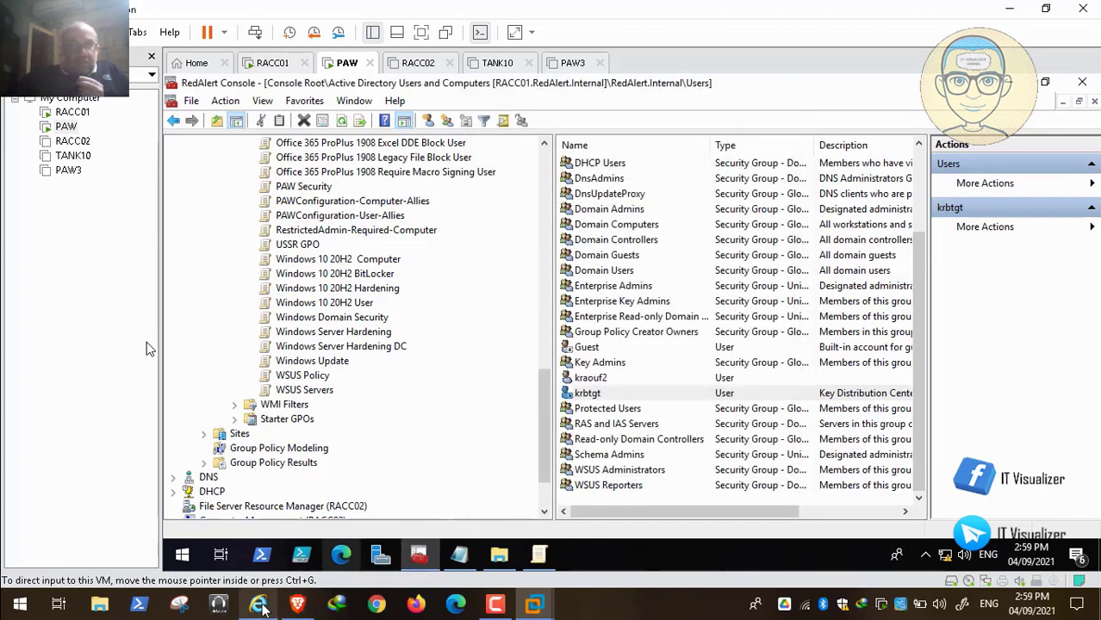
# - Read STIG rule WN19-MS-000060 on restricting remote calls to SAM, from its title through the check content and fix text
pyautogui.click(259, 605)
pyautogui.scroll(-4, 303, 514)
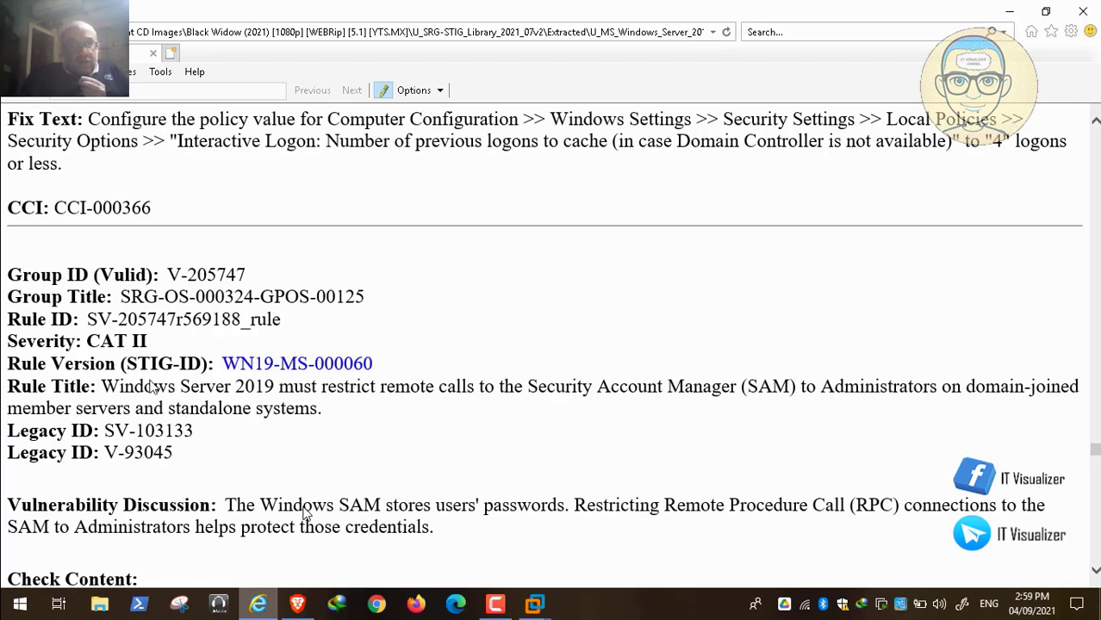
pyautogui.moveTo(35, 586)
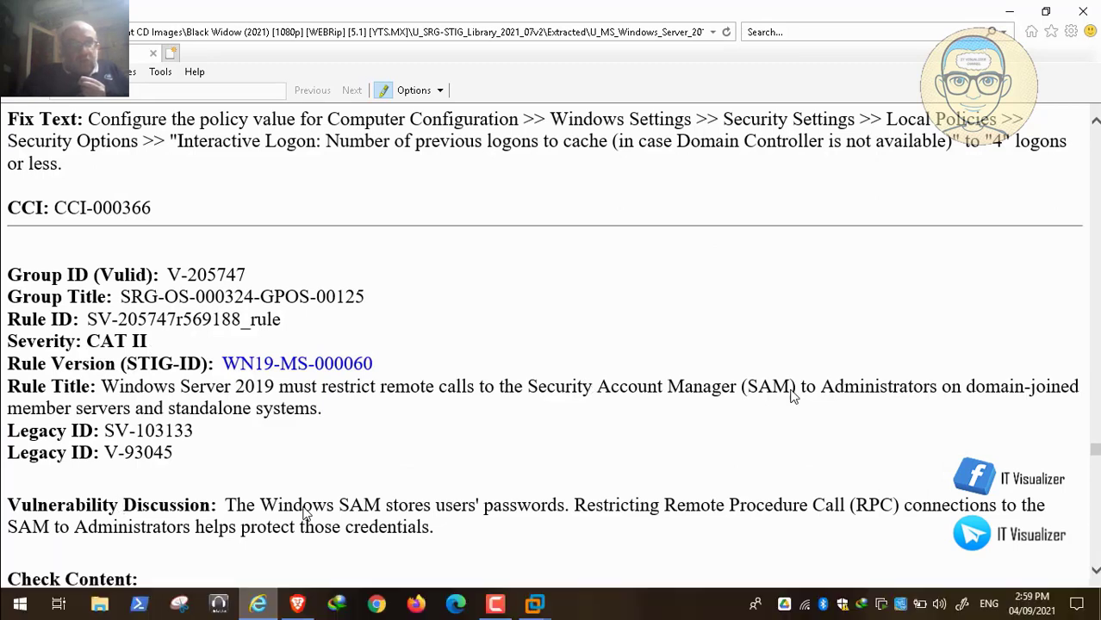
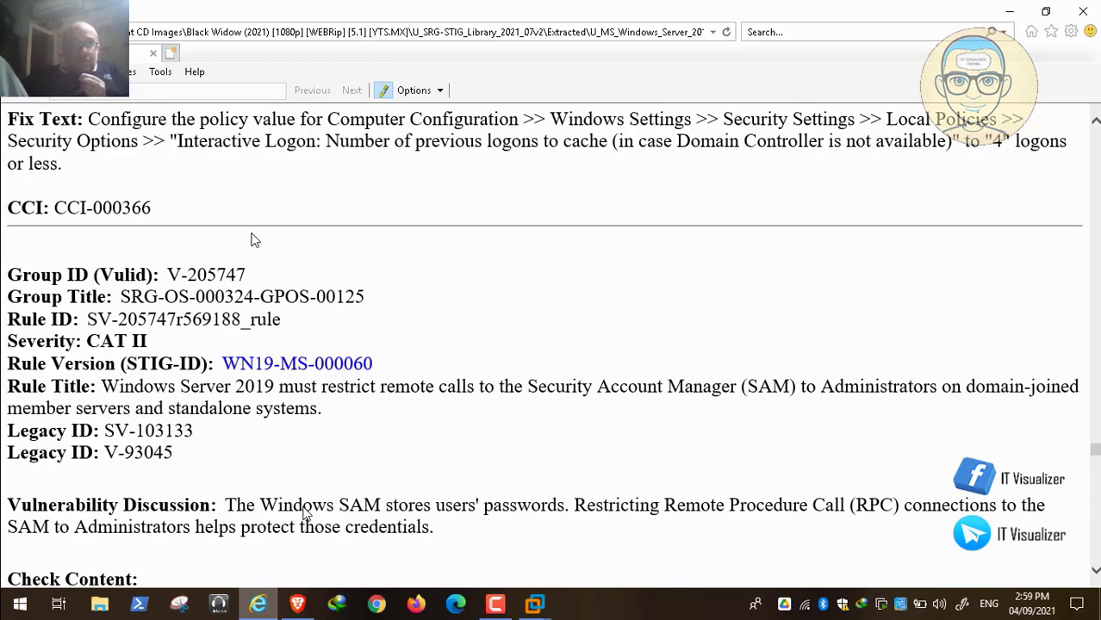
pyautogui.scroll(-1, 304, 513)
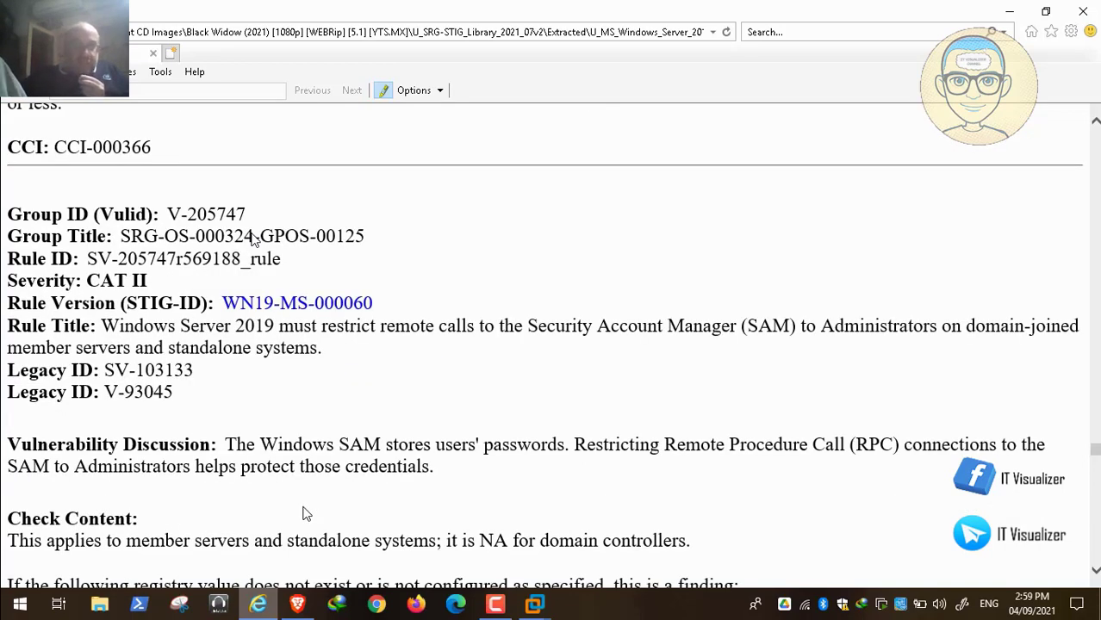
pyautogui.scroll(-4, 303, 512)
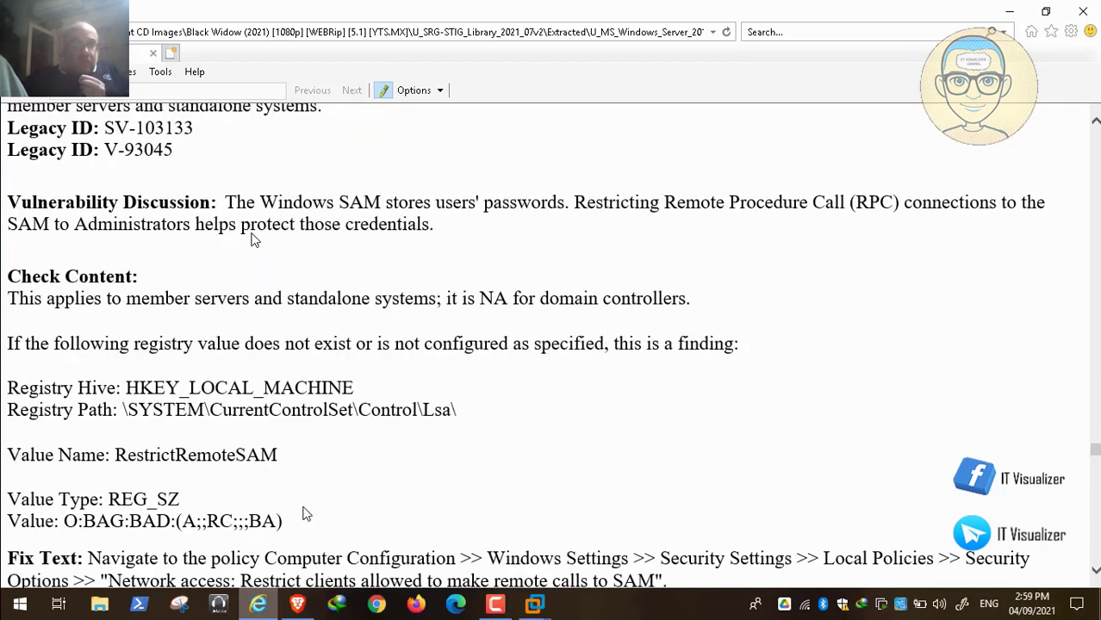
pyautogui.scroll(-2, 303, 513)
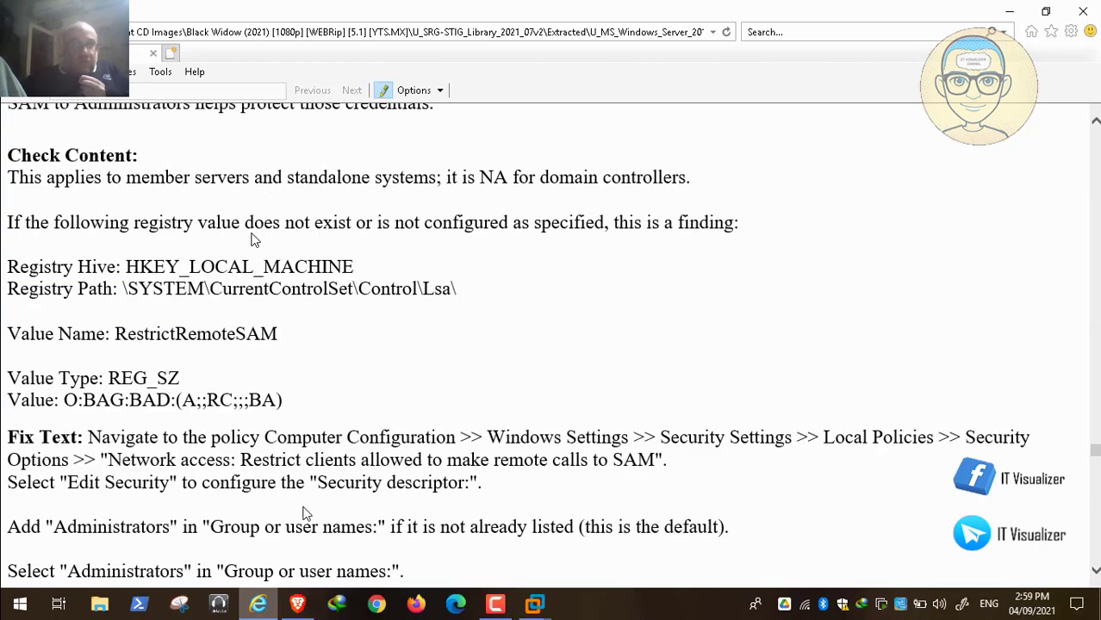
pyautogui.scroll(-1, 303, 513)
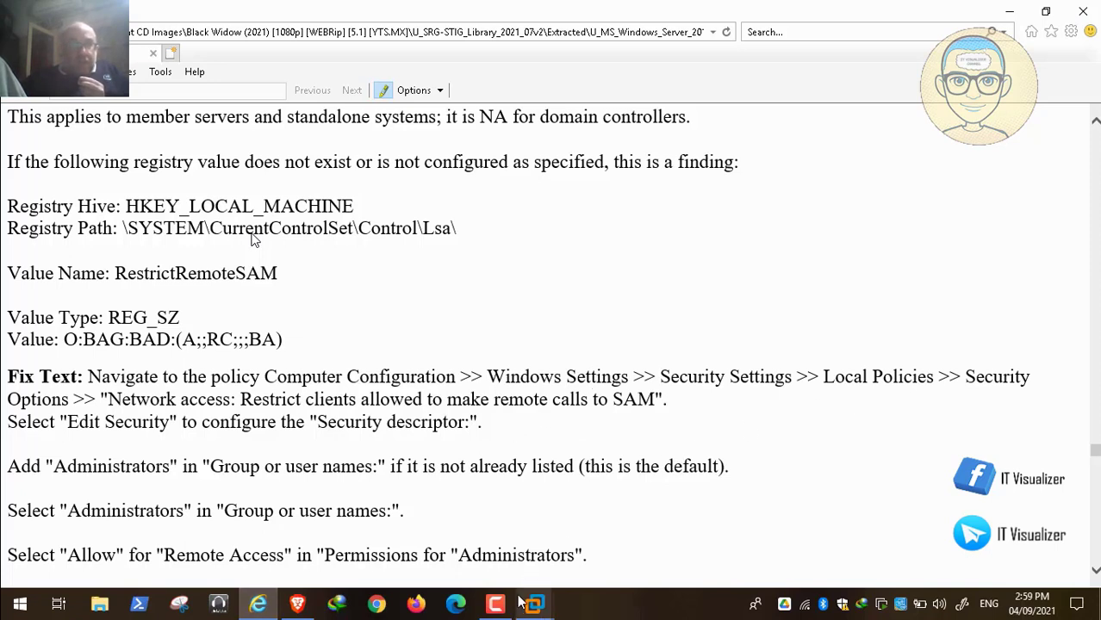
# - Define the "Network access: Restrict clients allowed to make remote calls to SAM" policy in PAW's Security Options and open its security descriptor for editing
pyautogui.moveTo(517, 596)
pyautogui.click(413, 515)
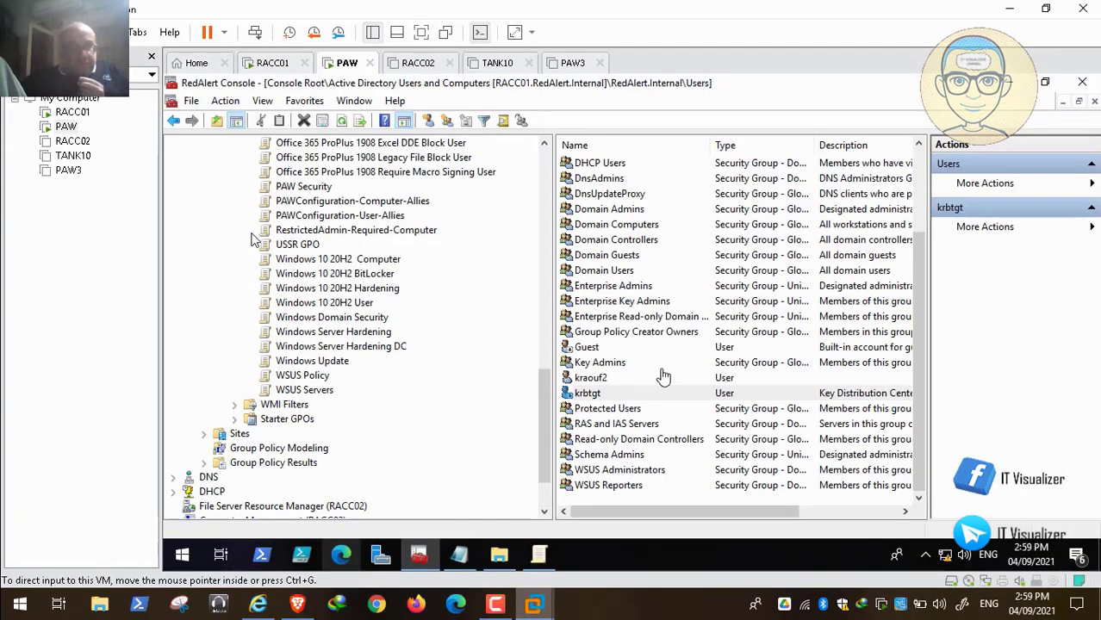
pyautogui.click(540, 557)
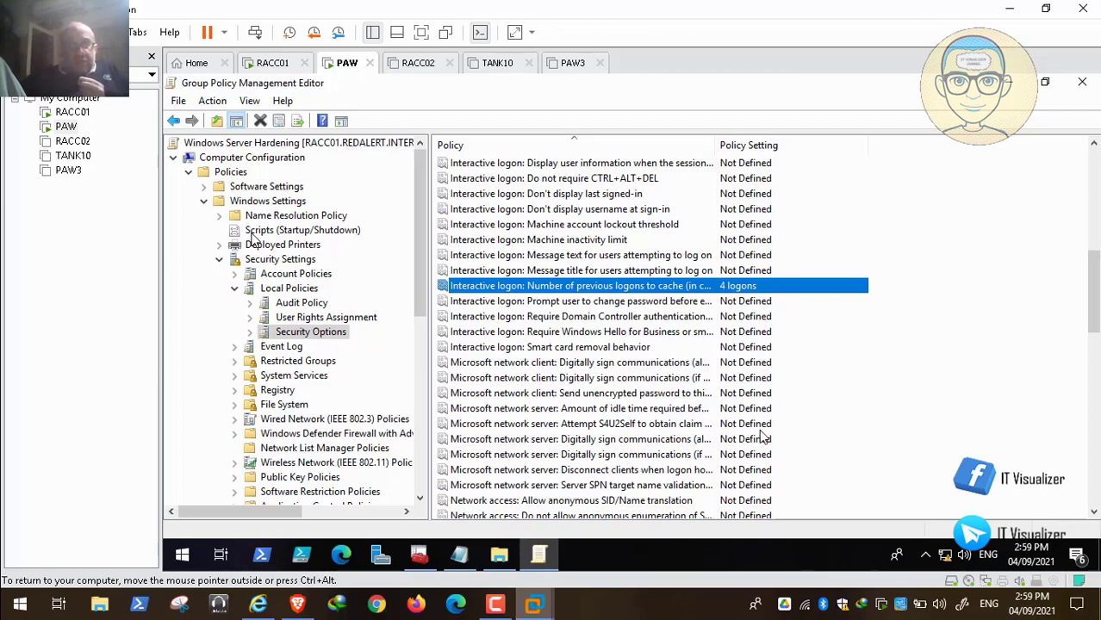
pyautogui.click(1095, 499)
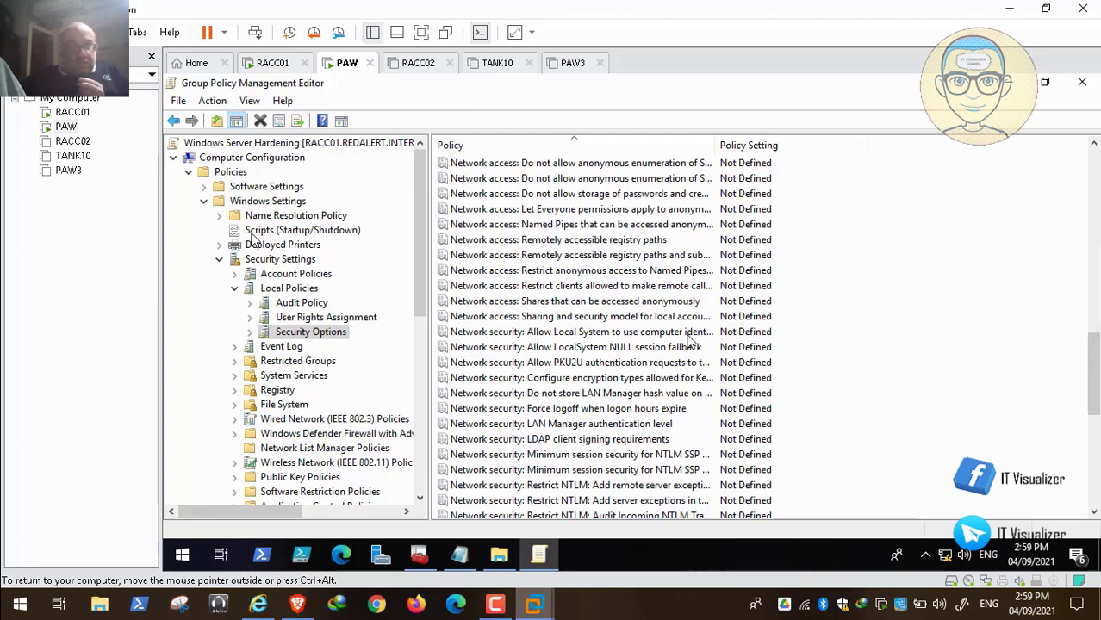
pyautogui.doubleClick(638, 291)
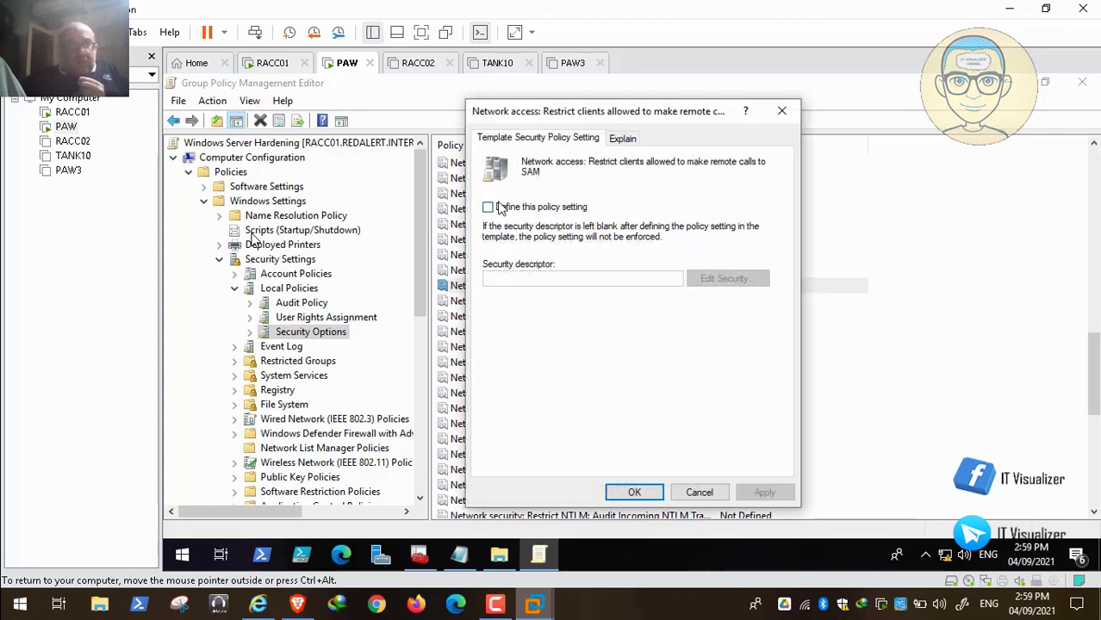
pyautogui.click(488, 208)
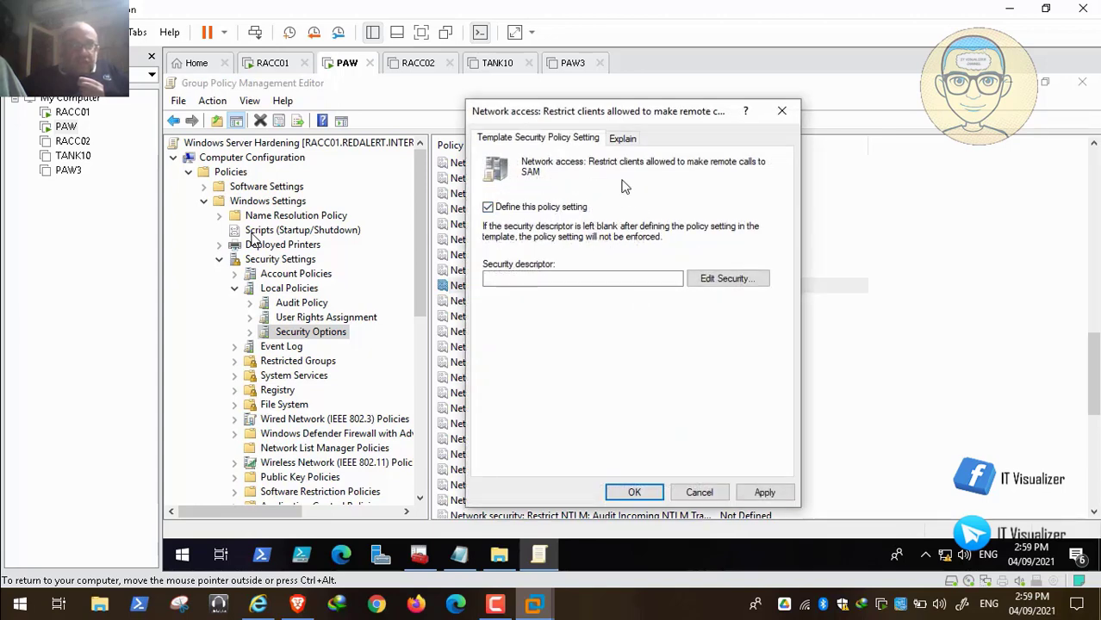
pyautogui.click(732, 278)
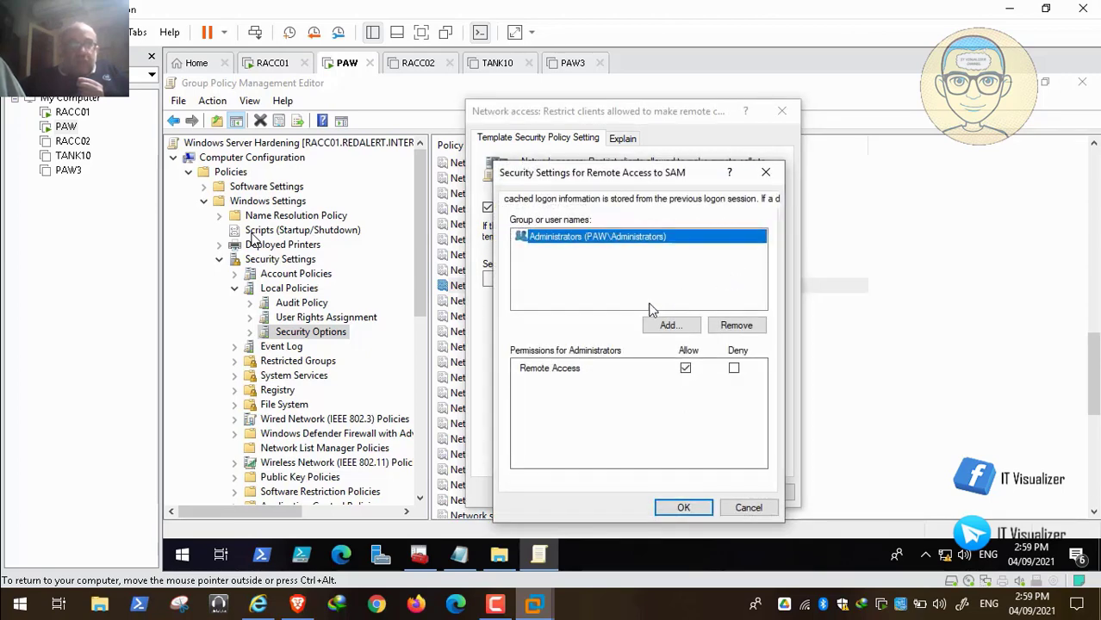
# - Recheck the fix text, accept Administrators with Remote Access allowed as the SAM security descriptor, and apply the policy
pyautogui.click(257, 605)
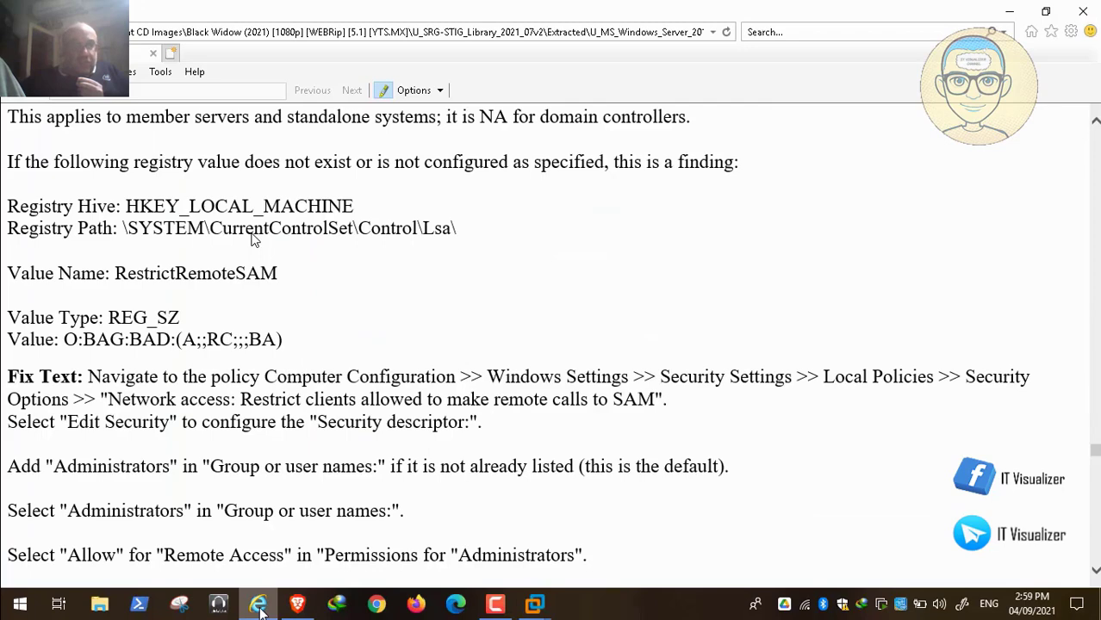
pyautogui.click(258, 605)
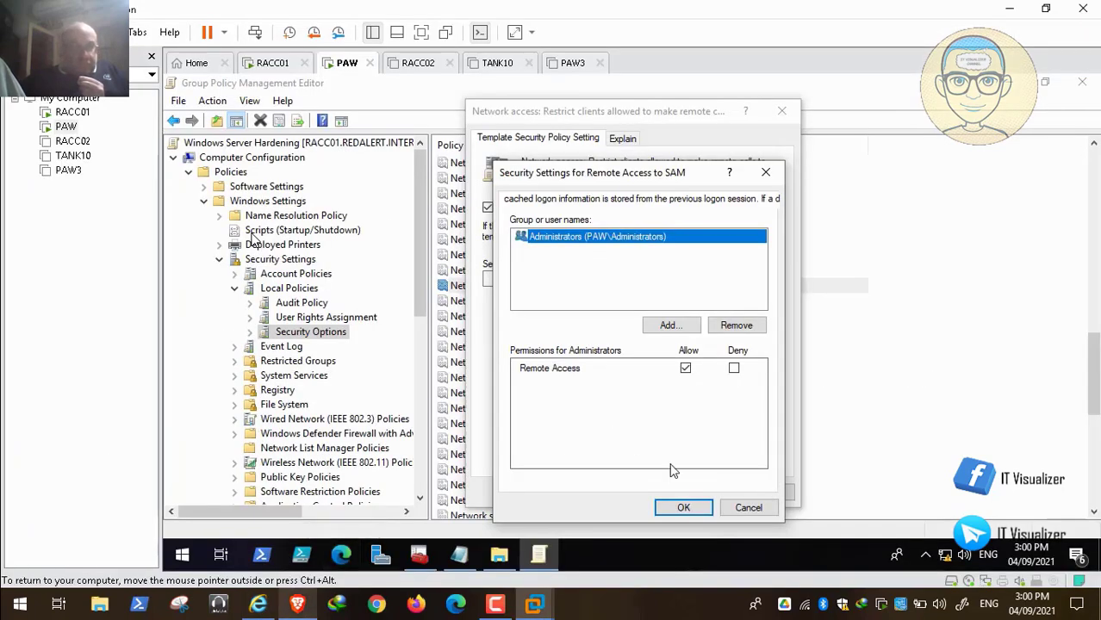
pyautogui.click(686, 507)
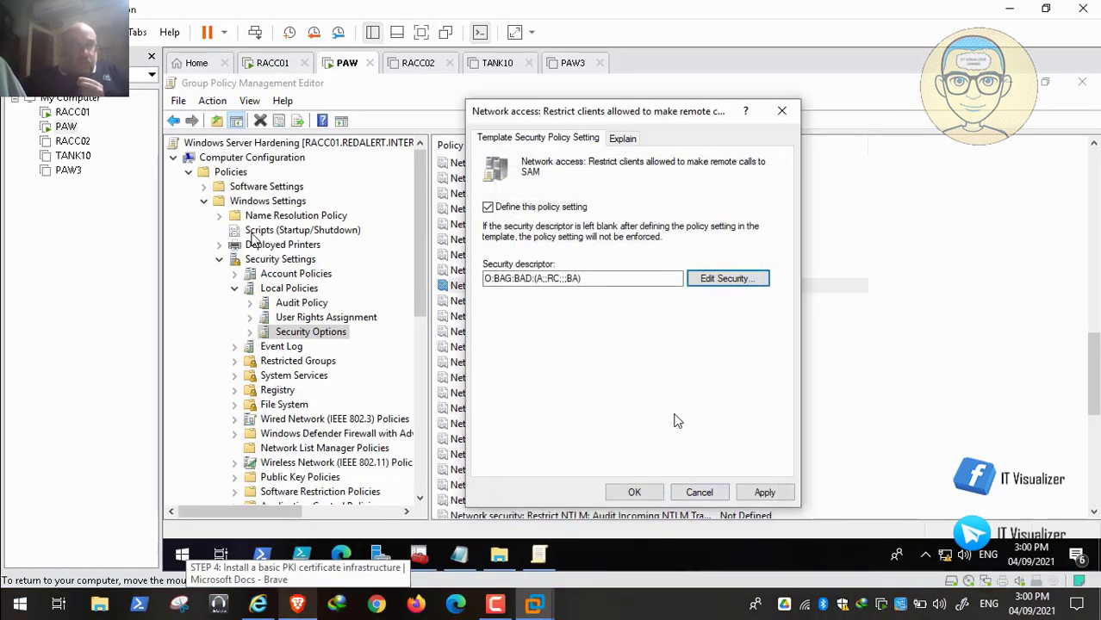
pyautogui.click(764, 492)
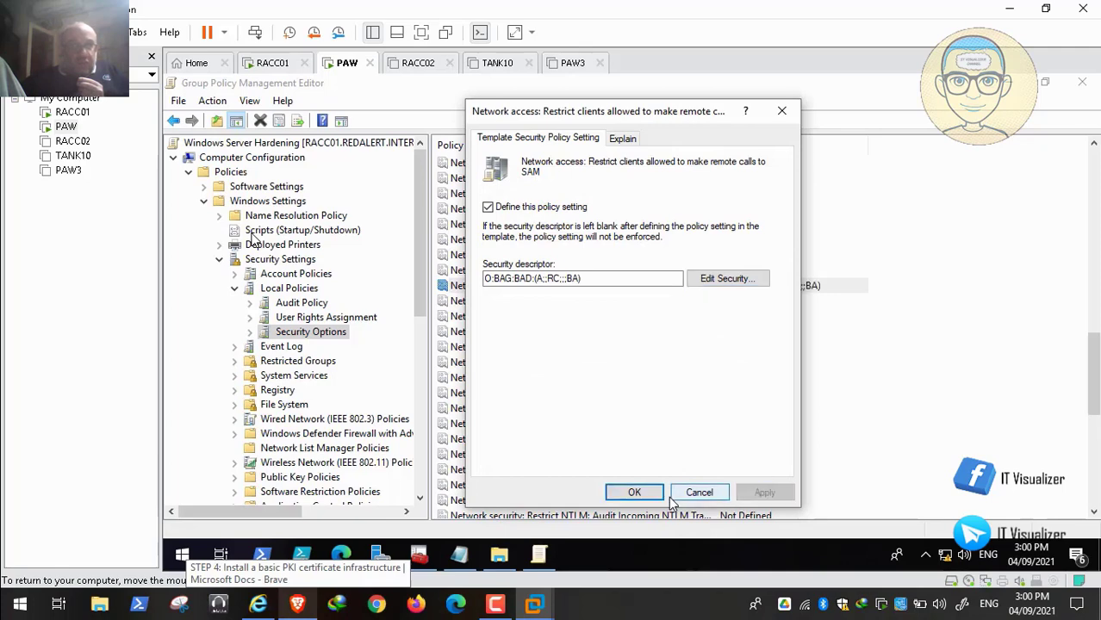
pyautogui.click(634, 492)
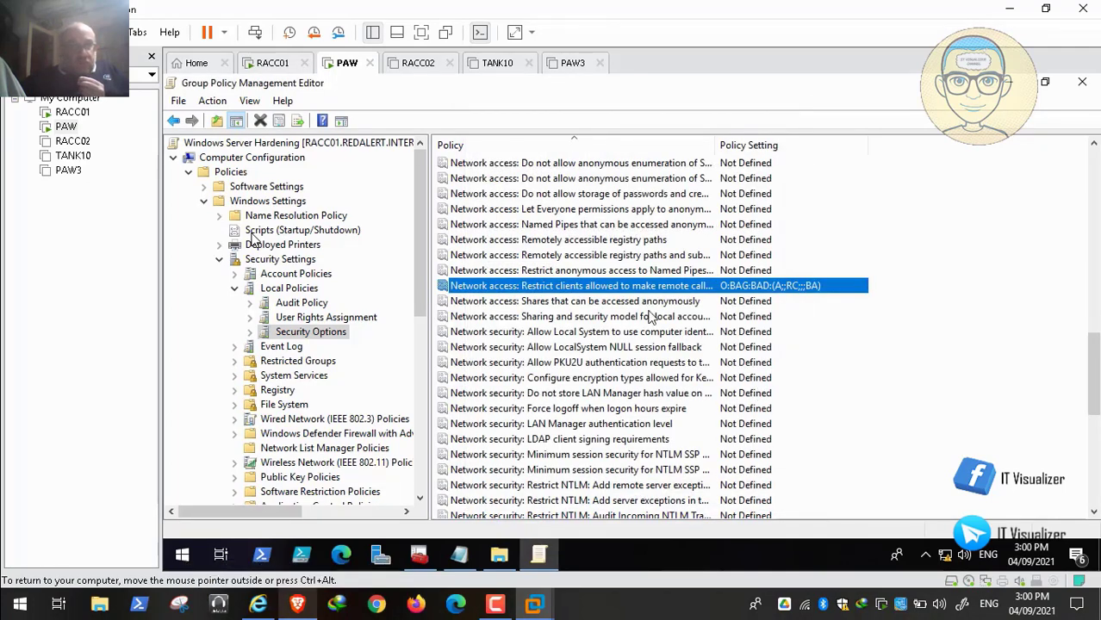
# - Check the security descriptor requirement in the WN19-MS-000060 fix text and continue to the title of rule WN19-MS-000070
pyautogui.click(261, 606)
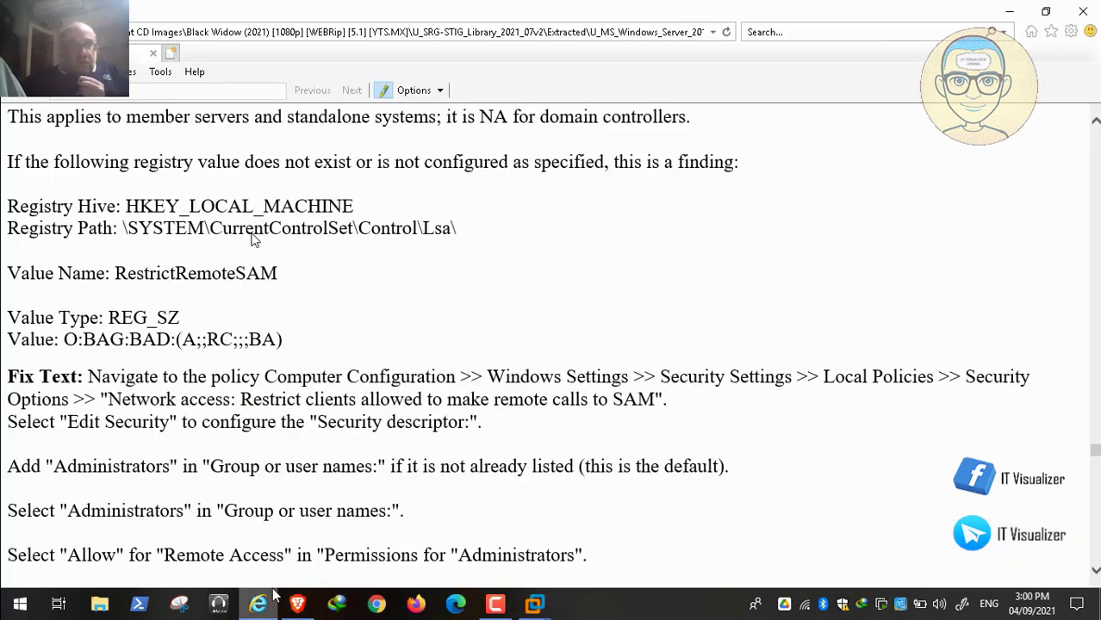
pyautogui.scroll(-3, 280, 475)
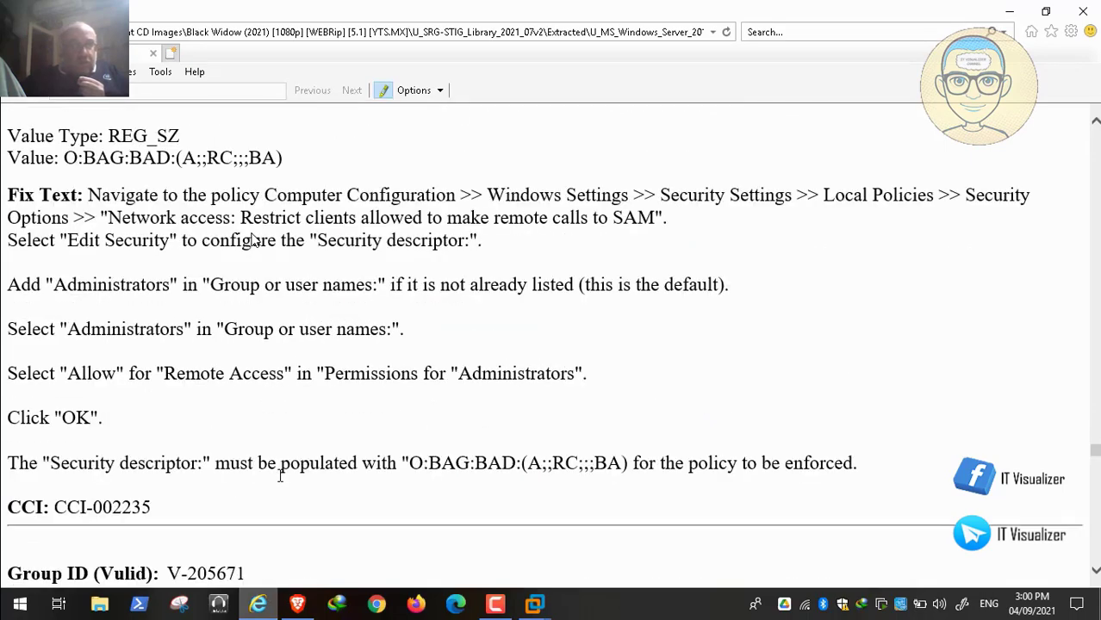
pyautogui.scroll(-4, 280, 475)
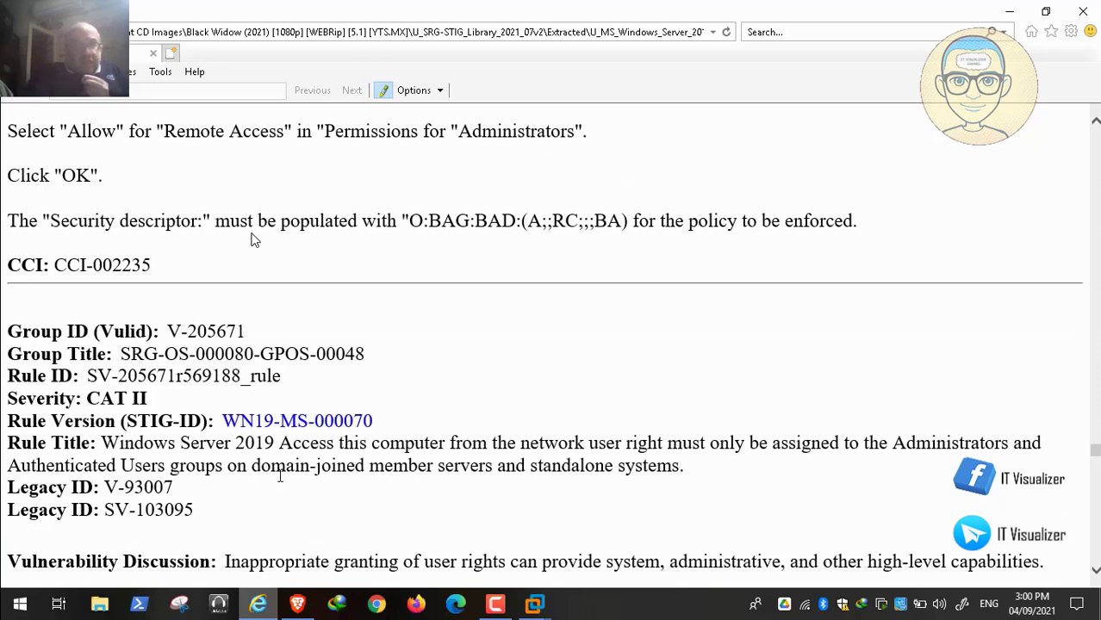
# - Pause the lab recording at the title of rule WN19-MS-000070 and resume playback
pyautogui.moveTo(62, 615)
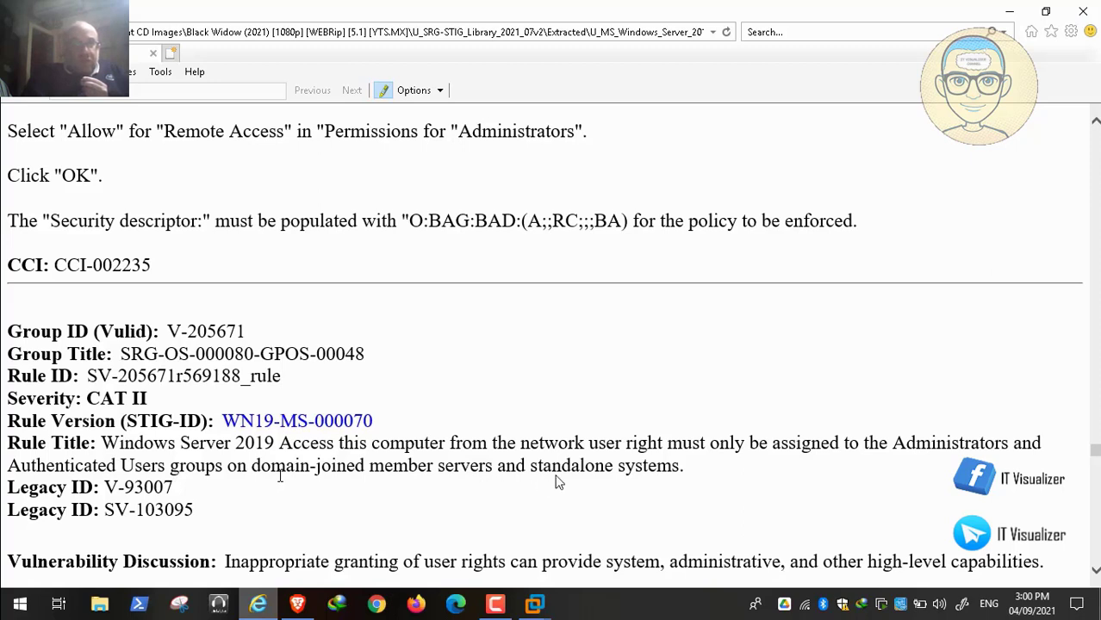
pyautogui.click(503, 455)
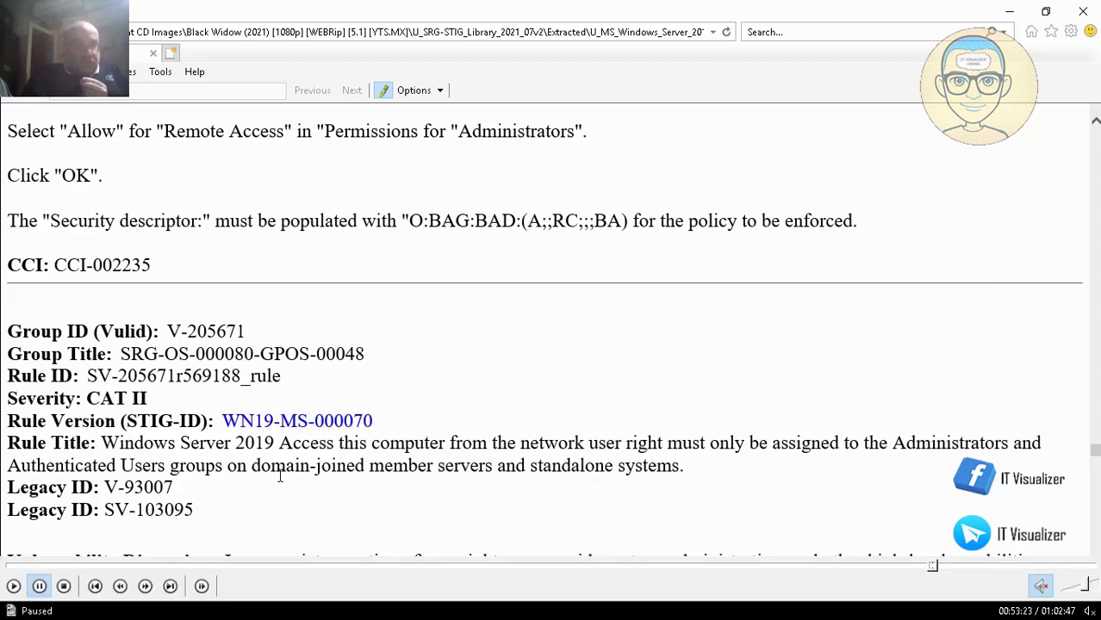
pyautogui.click(11, 587)
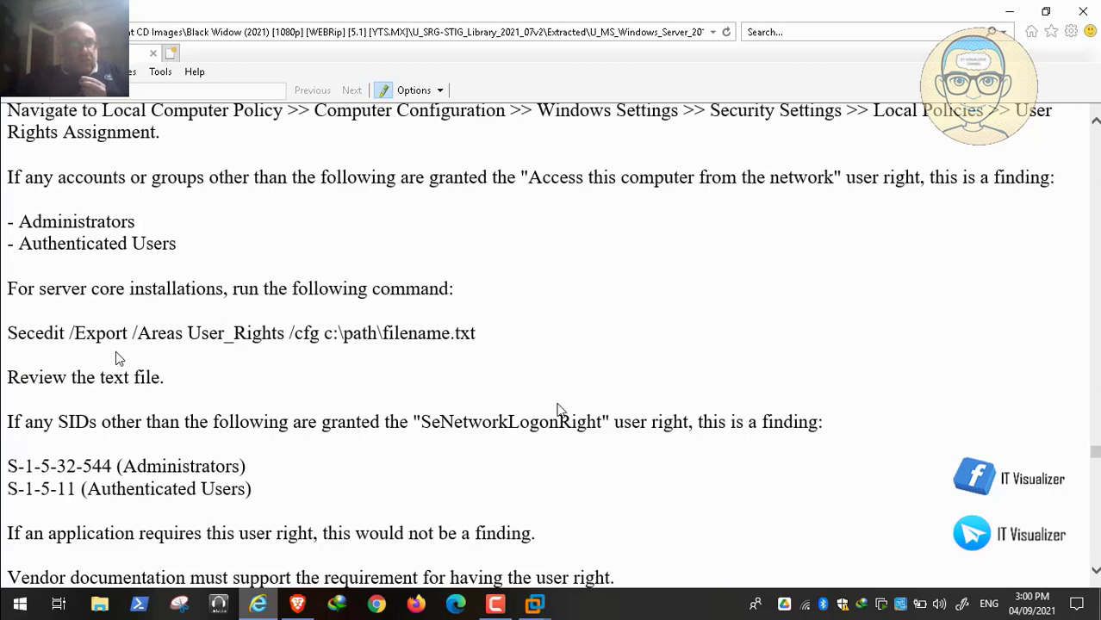
# - Read the WN19-MS-000070 check content and fix text for the groups allowed "Access this computer from the network"
pyautogui.scroll(-3, 517, 408)
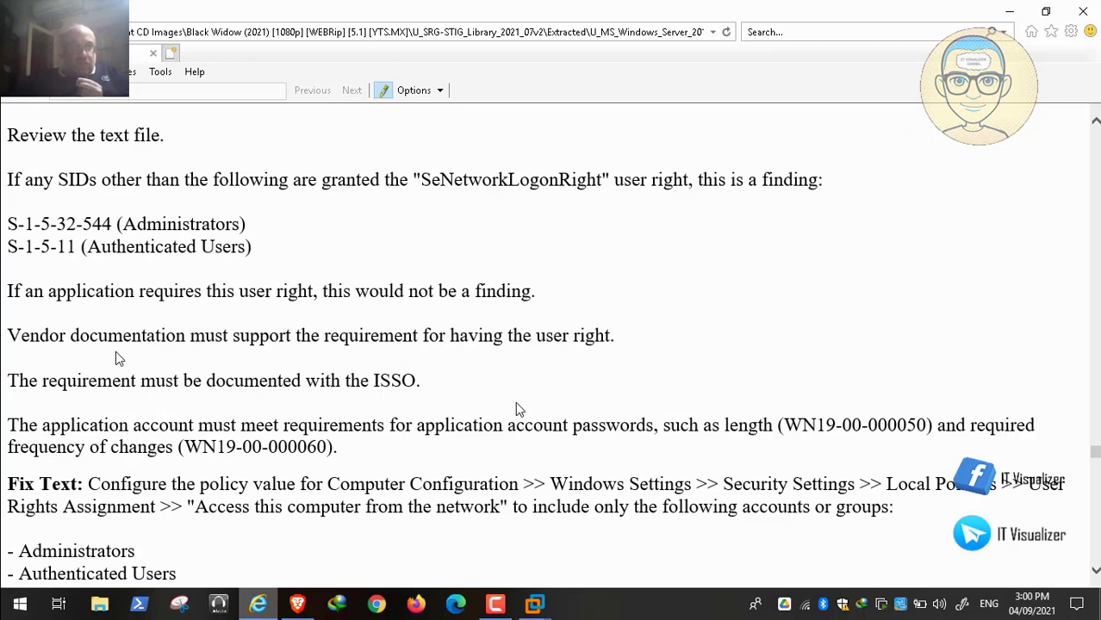
pyautogui.scroll(-1, 517, 405)
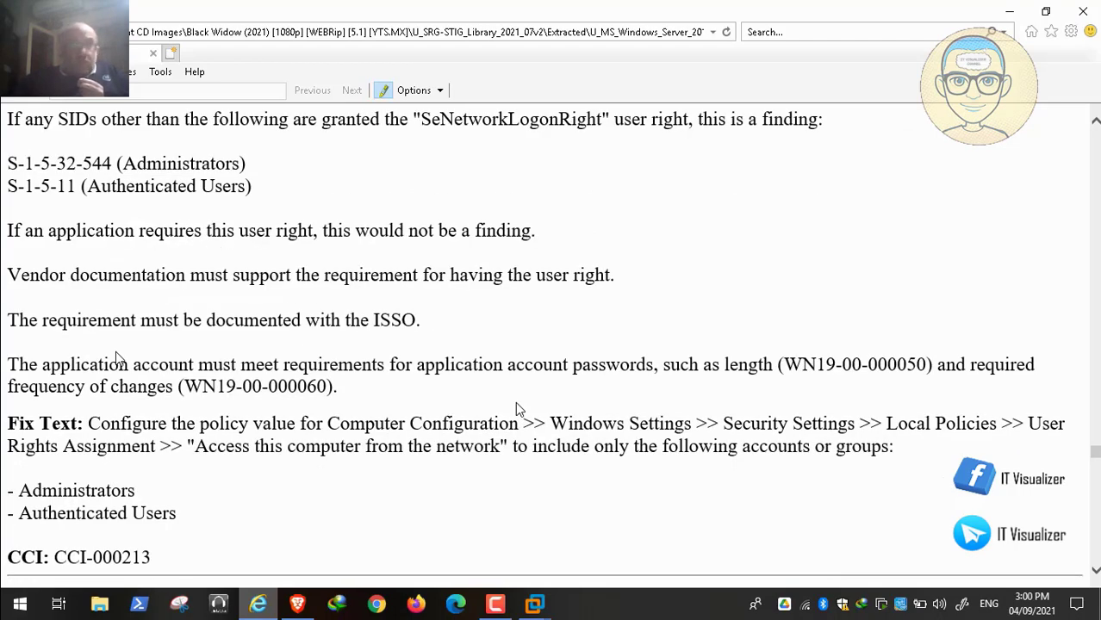
pyautogui.scroll(1, 517, 409)
pyautogui.scroll(-1, 517, 409)
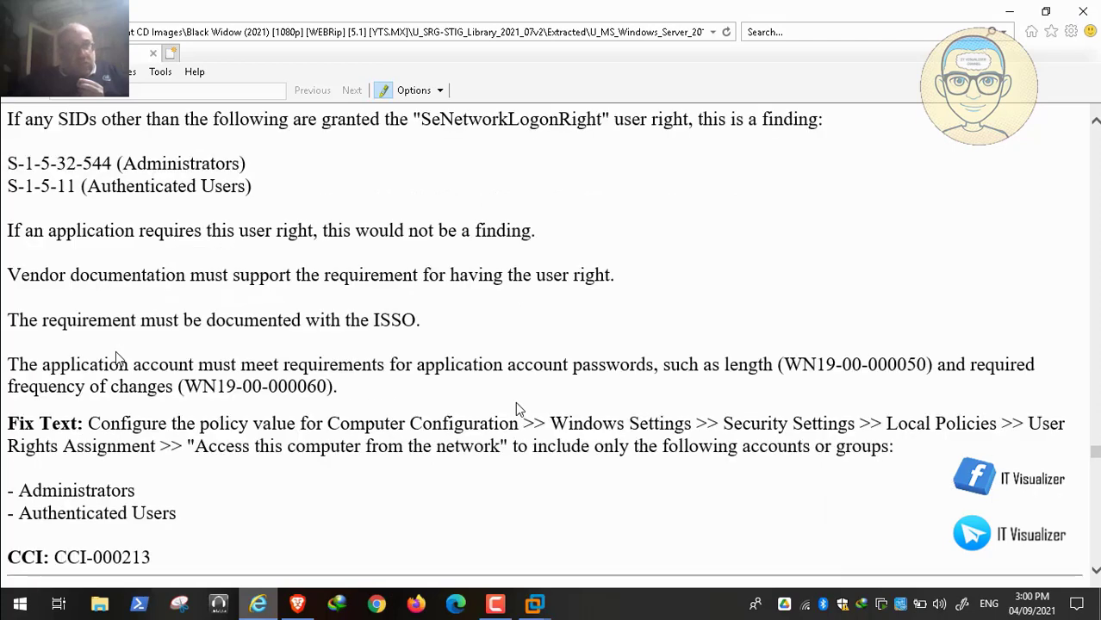
pyautogui.scroll(1, 517, 409)
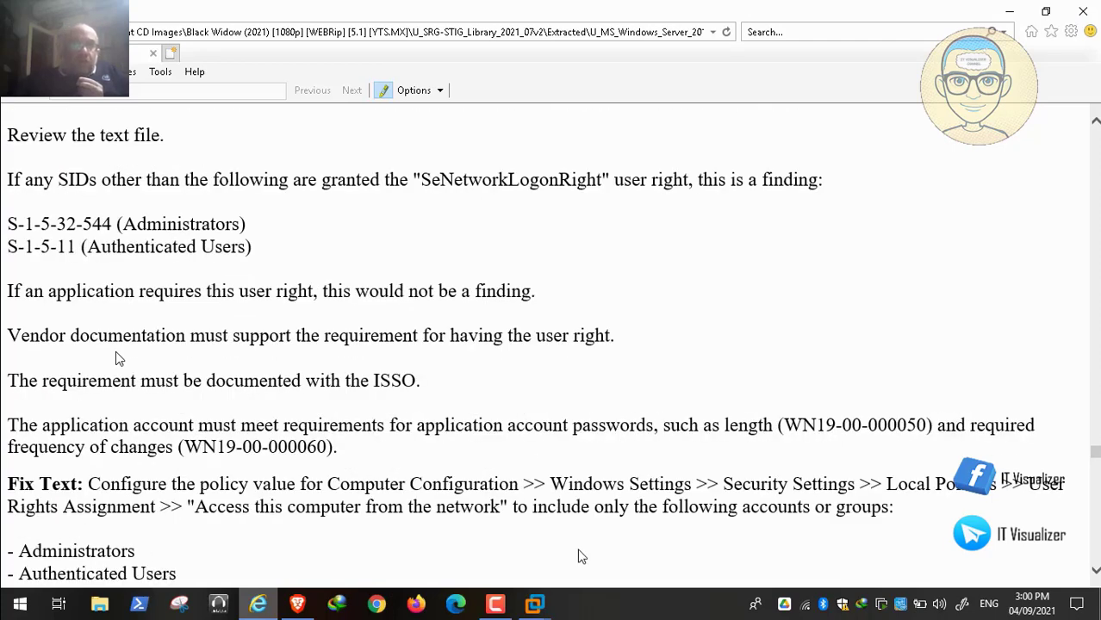
# - Continue past the WN19-MS-000070 fix text to the title of rule WN19-MS-000080 on denying network access to the computer
pyautogui.click(535, 606)
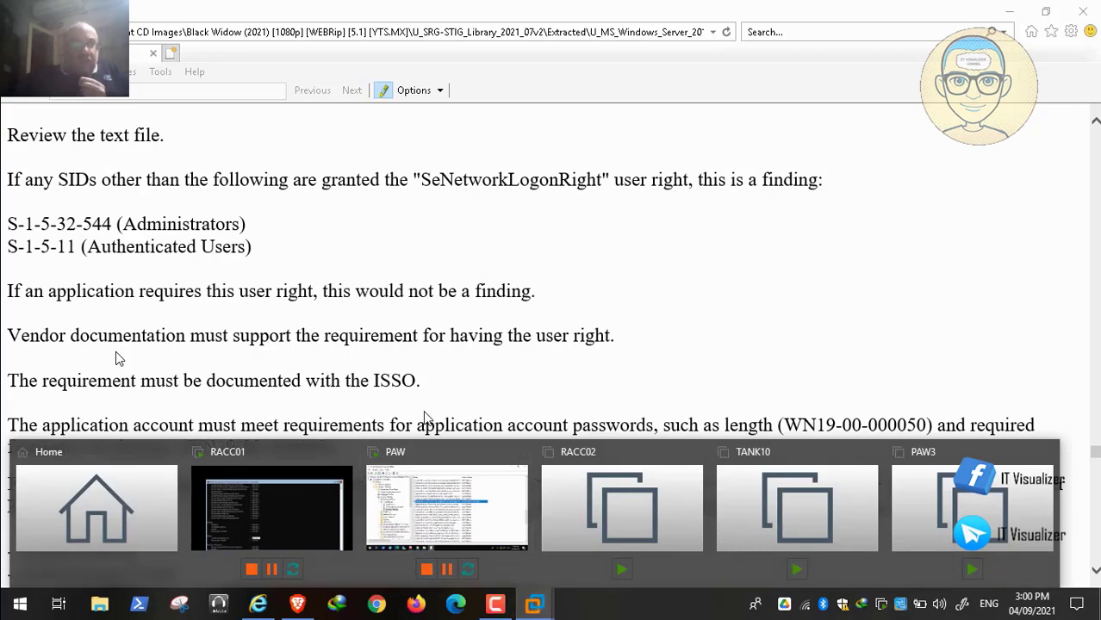
pyautogui.scroll(-2, 340, 354)
pyautogui.scroll(-4, 341, 353)
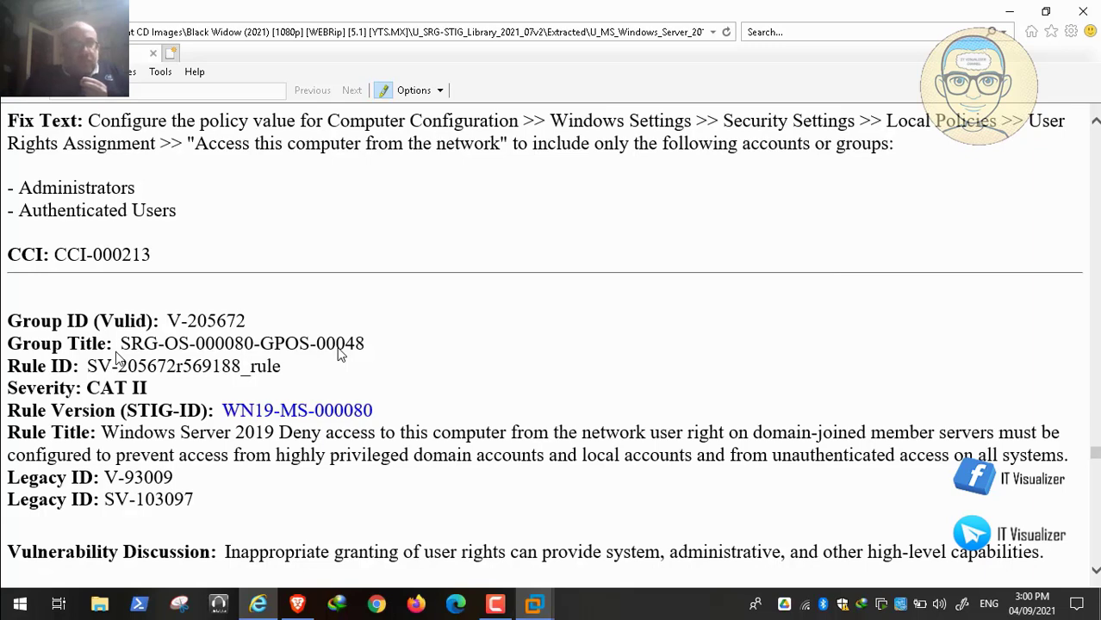
pyautogui.scroll(-1, 340, 353)
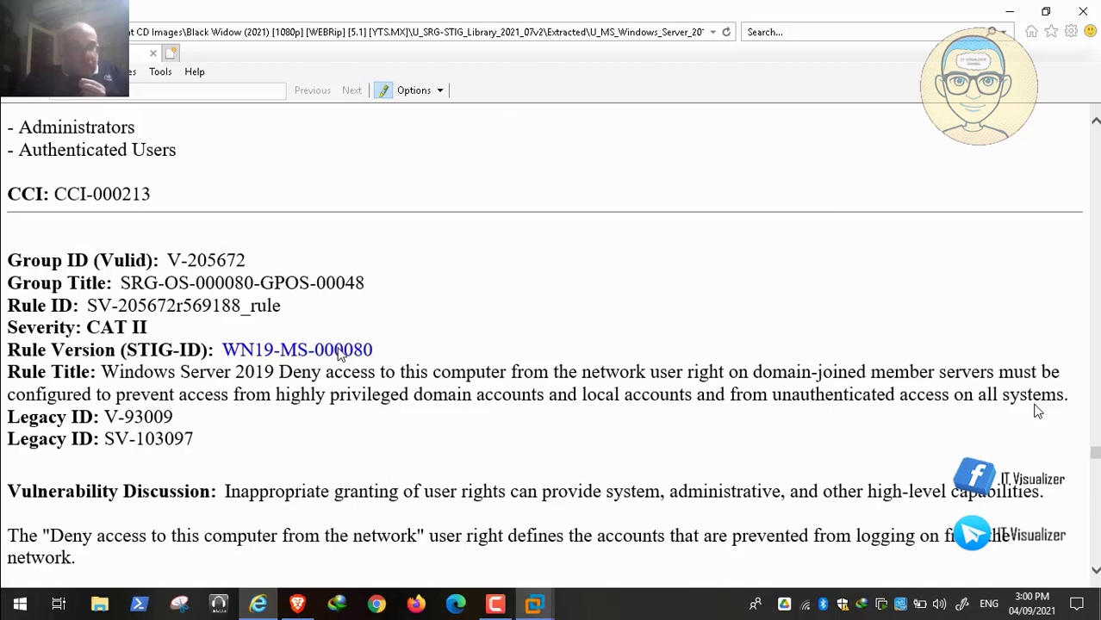
pyautogui.click(1038, 412)
pyautogui.moveTo(493, 591)
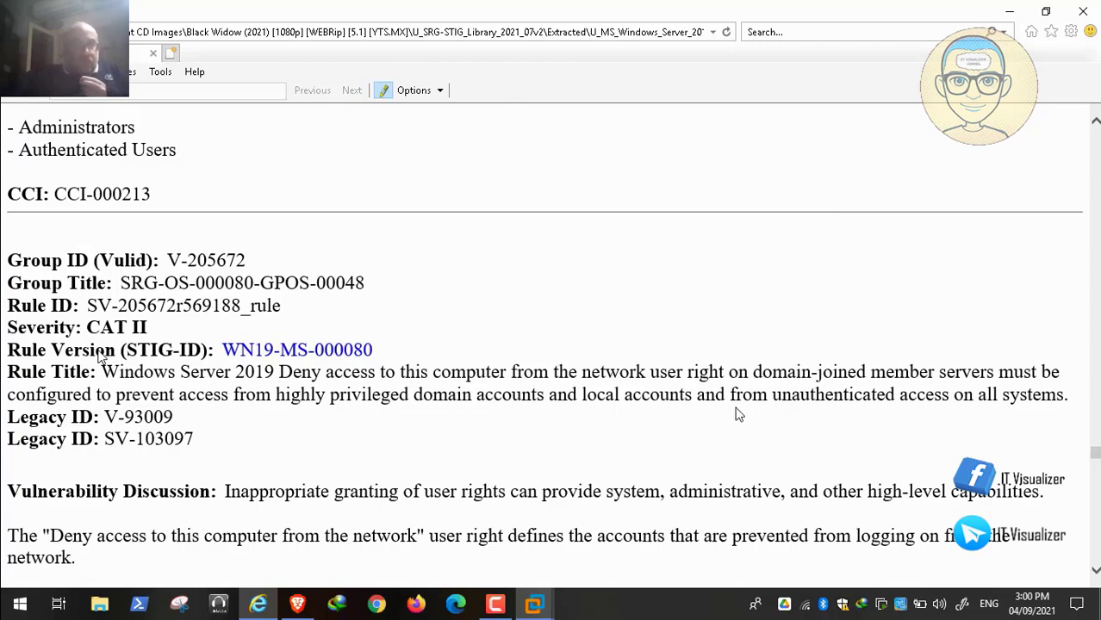
# - Read the WN19-MS-000080 vulnerability discussion and check content for the groups and SIDs required for "Deny access to this computer from the network"
pyautogui.scroll(-8, 756, 424)
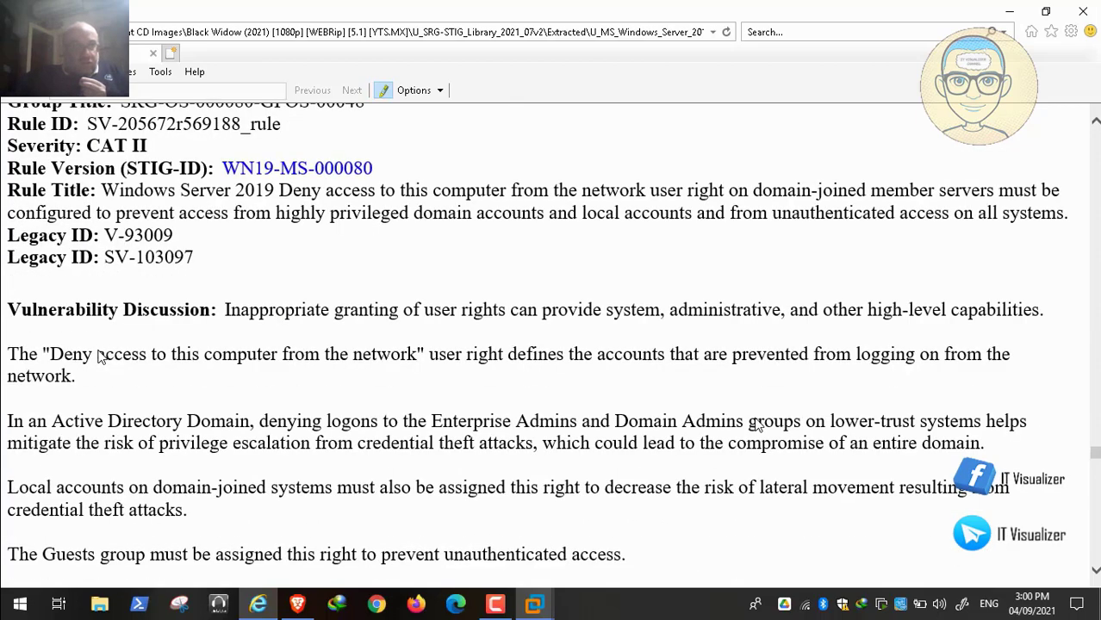
pyautogui.scroll(-4, 756, 423)
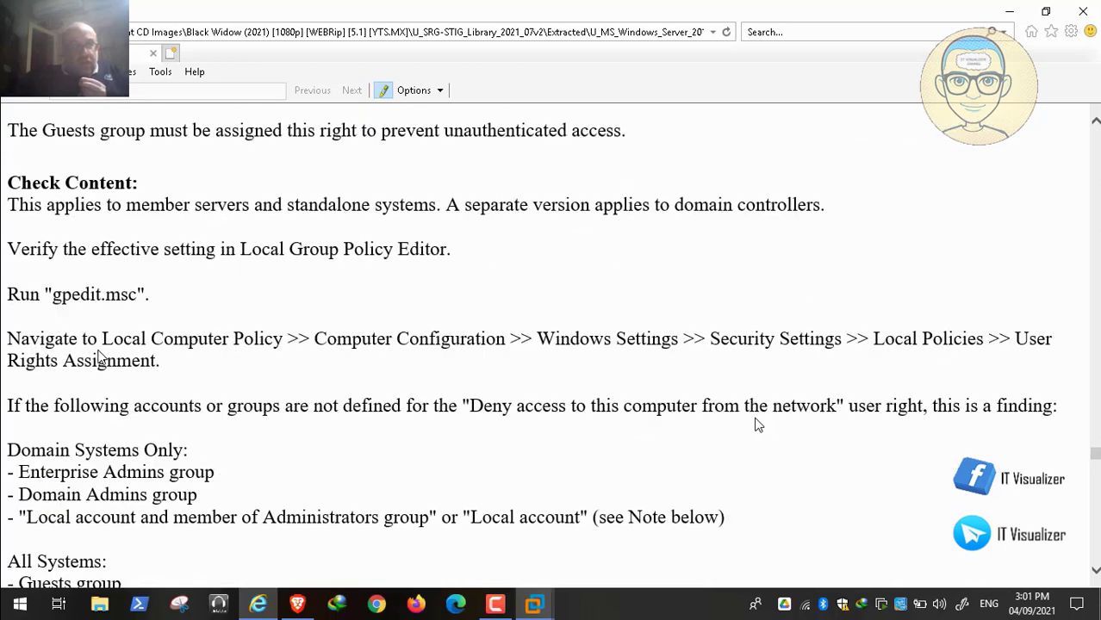
pyautogui.scroll(-1, 756, 424)
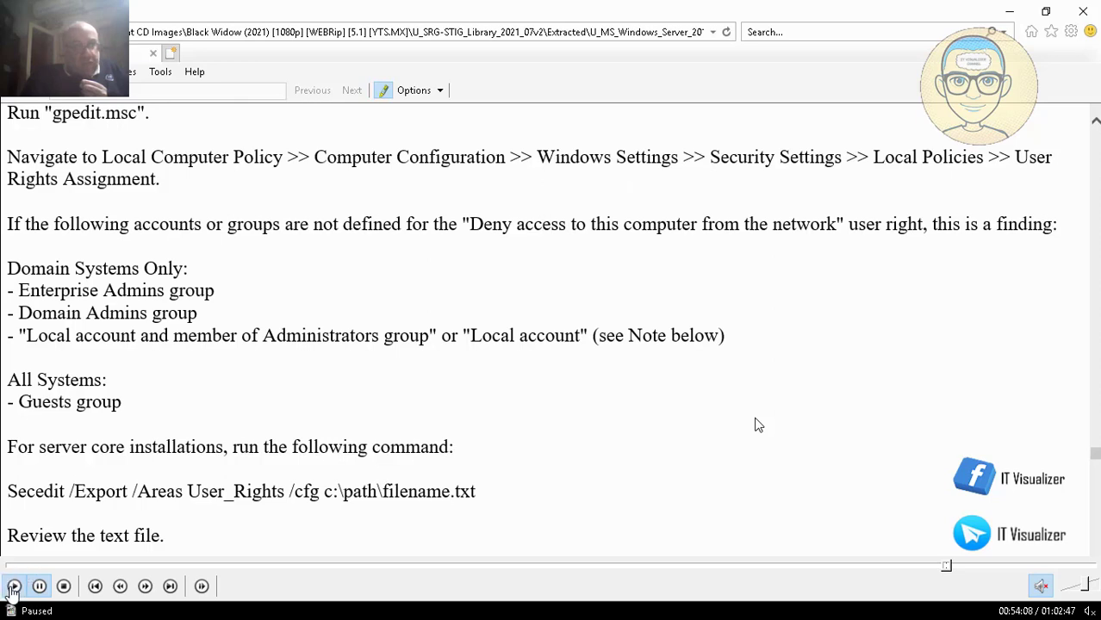
pyautogui.scroll(-4, 117, 390)
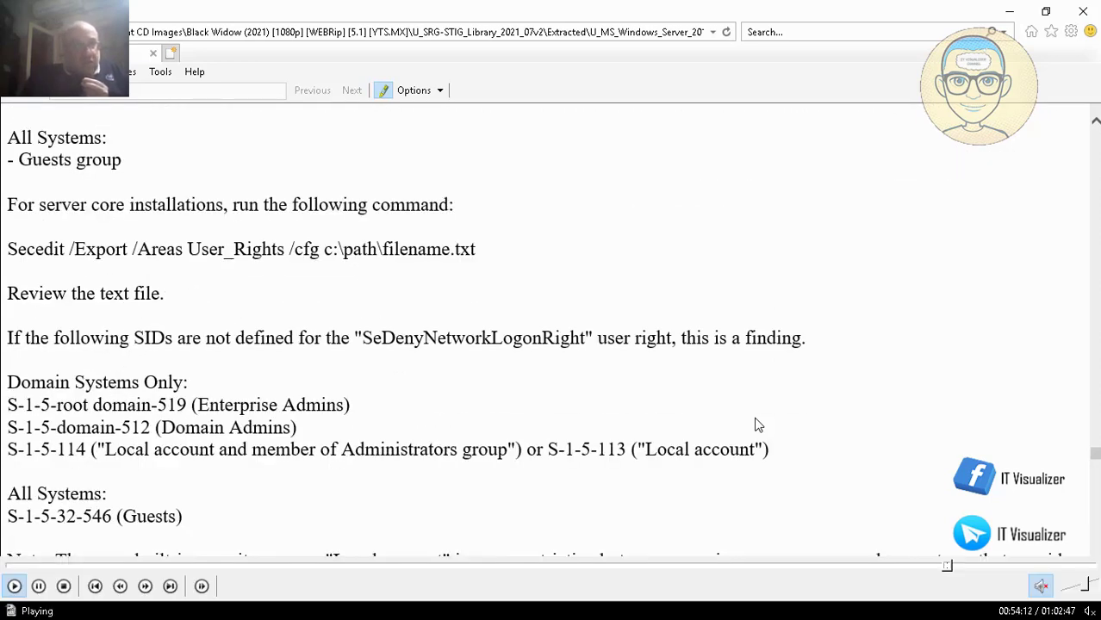
pyautogui.scroll(1, 758, 425)
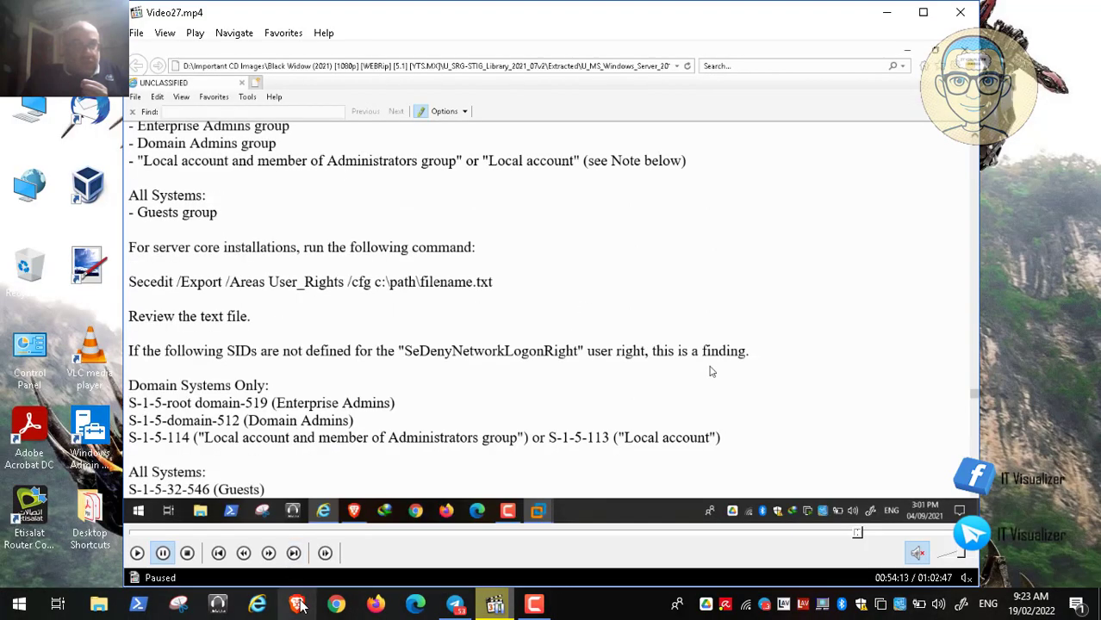
# - Switch to the Brave browser and search the web for "s-1-1-0 sid"
pyautogui.click(299, 604)
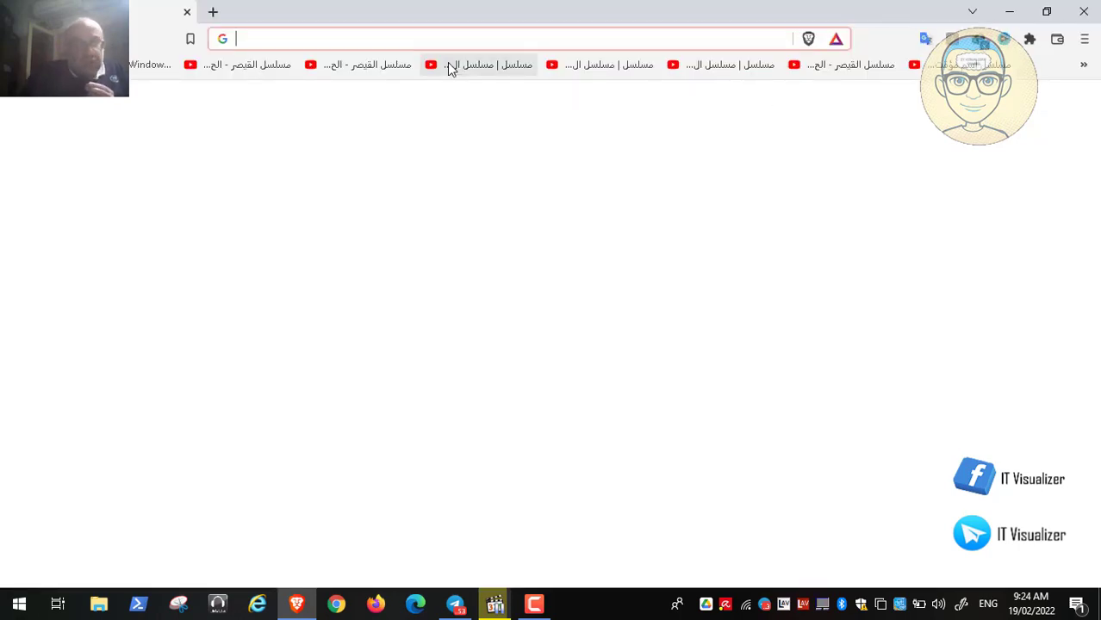
pyautogui.write('s-1-1-0 sid')
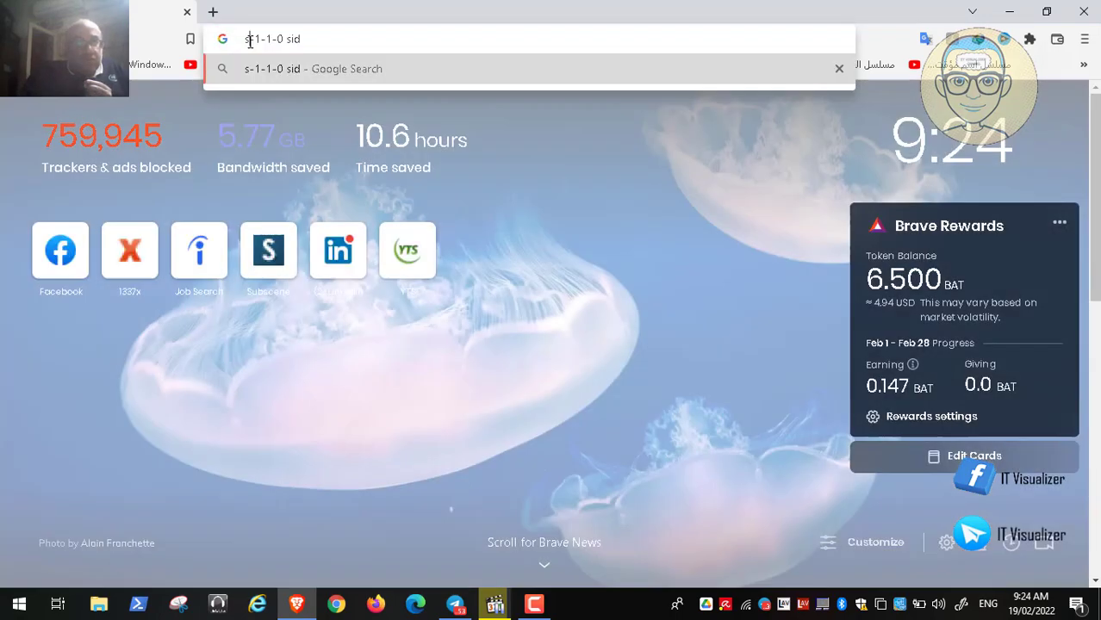
pyautogui.press('Return')
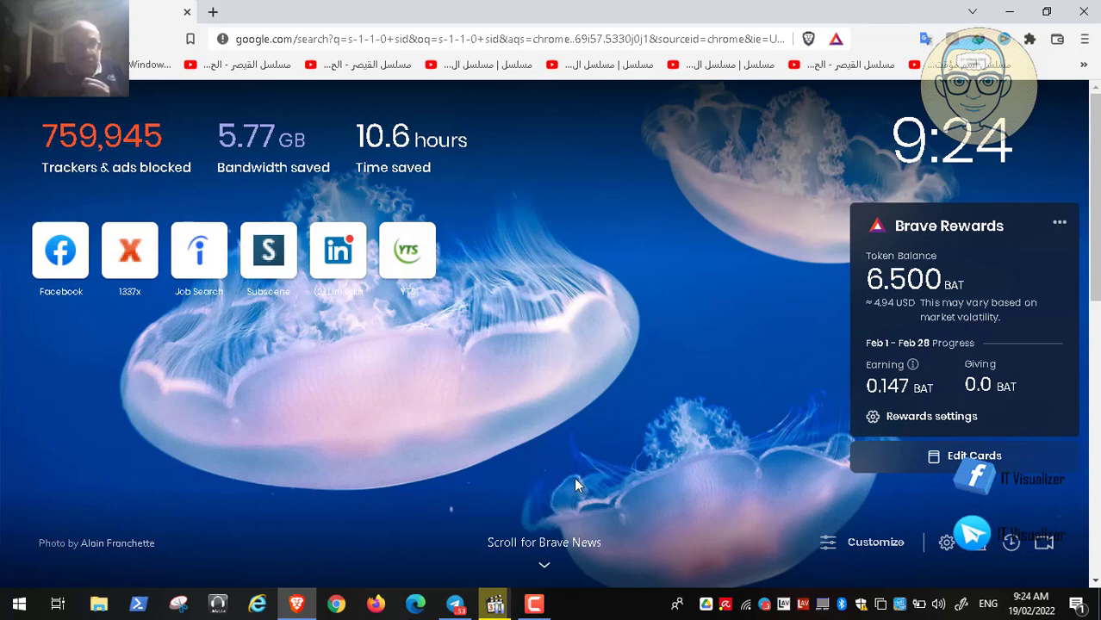
pyautogui.click(537, 603)
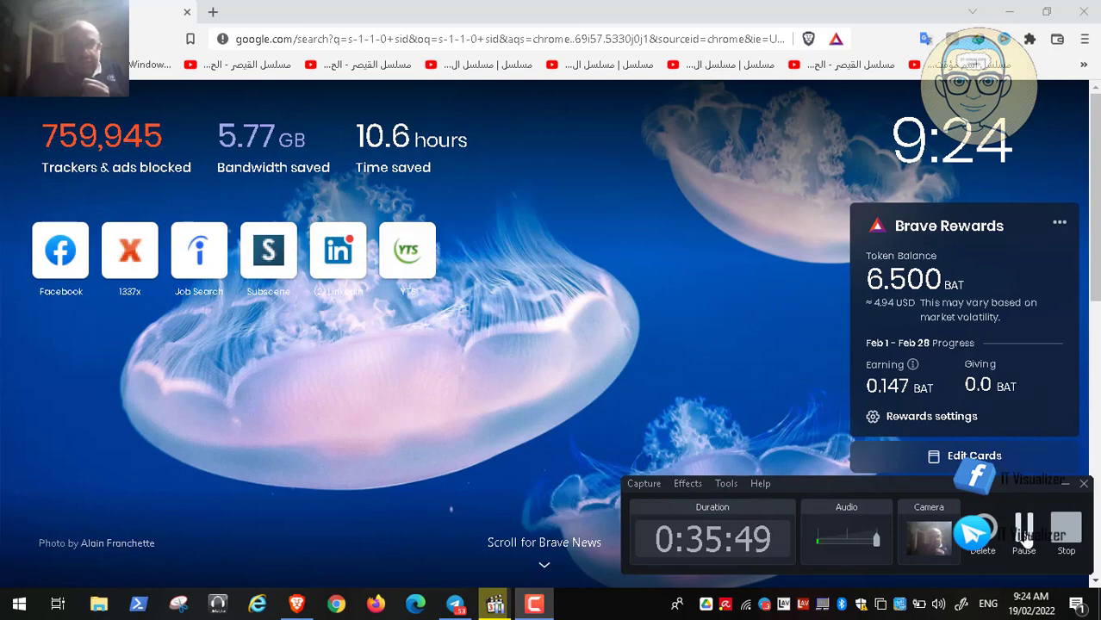
pyautogui.click(1025, 525)
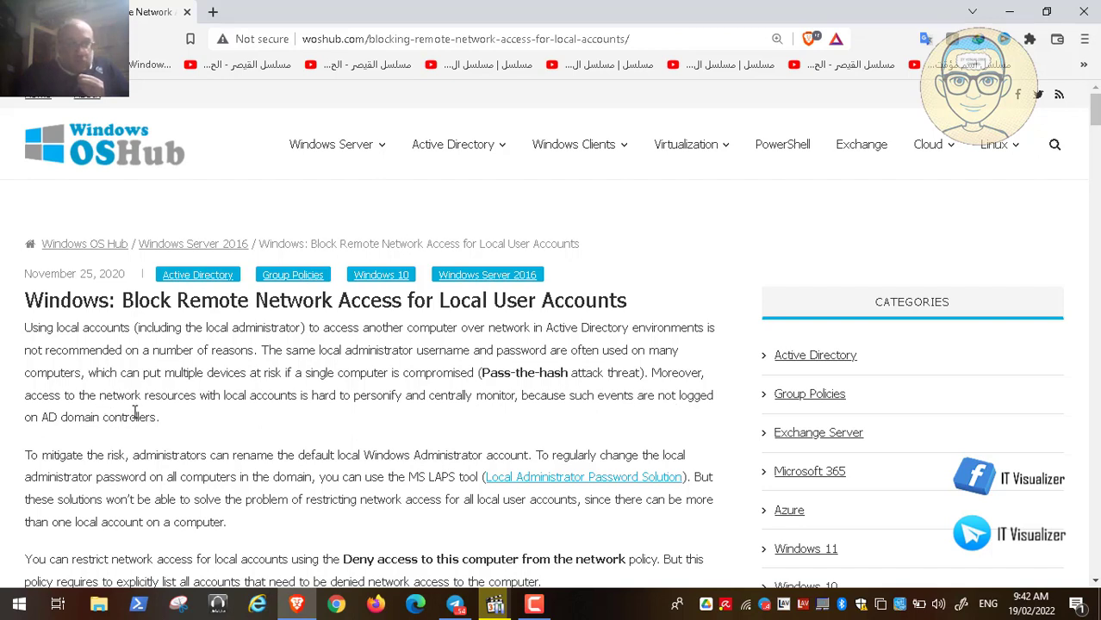
# - Read the Windows OS Hub article on blocking remote network access for local accounts, covering SIDs S-1-5-113 and S-1-5-114 and how to check them
pyautogui.scroll(-2, 134, 414)
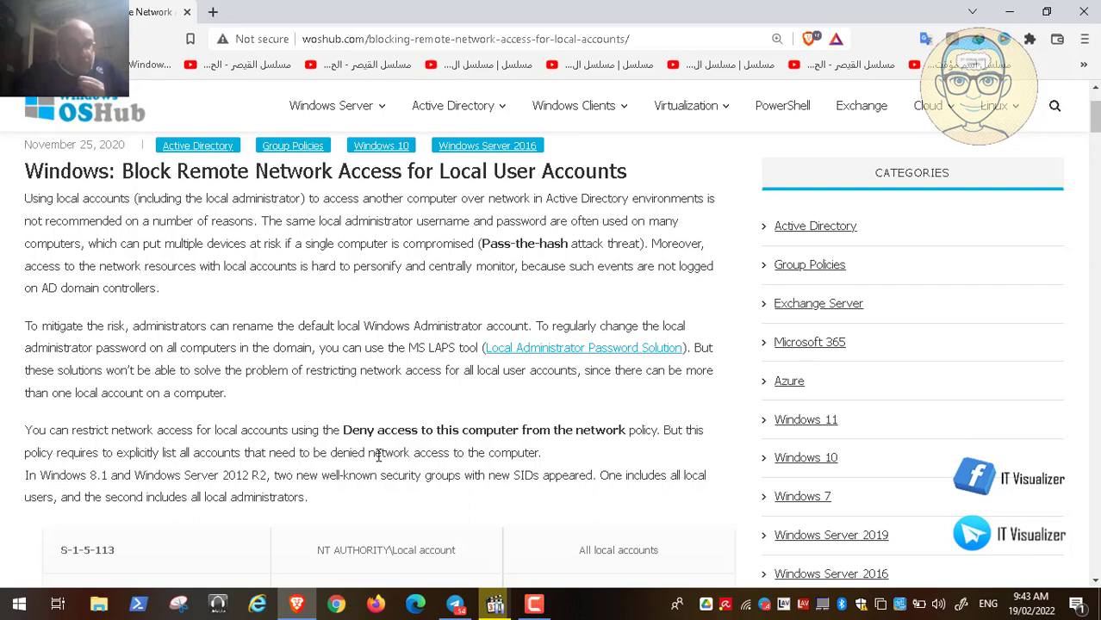
pyautogui.scroll(-3, 378, 457)
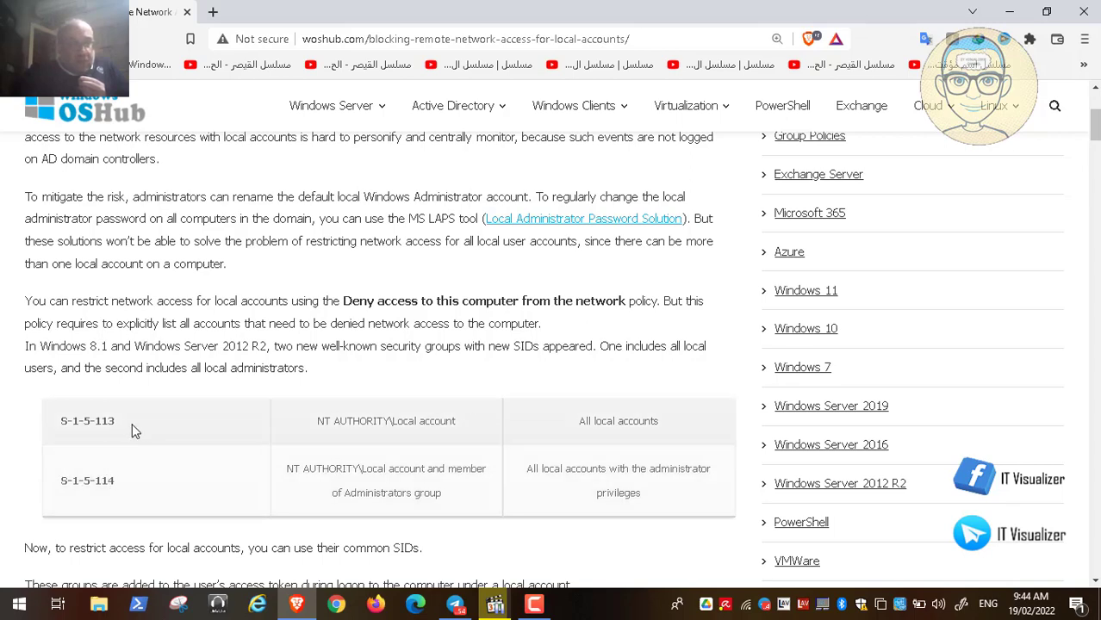
pyautogui.scroll(-2, 132, 426)
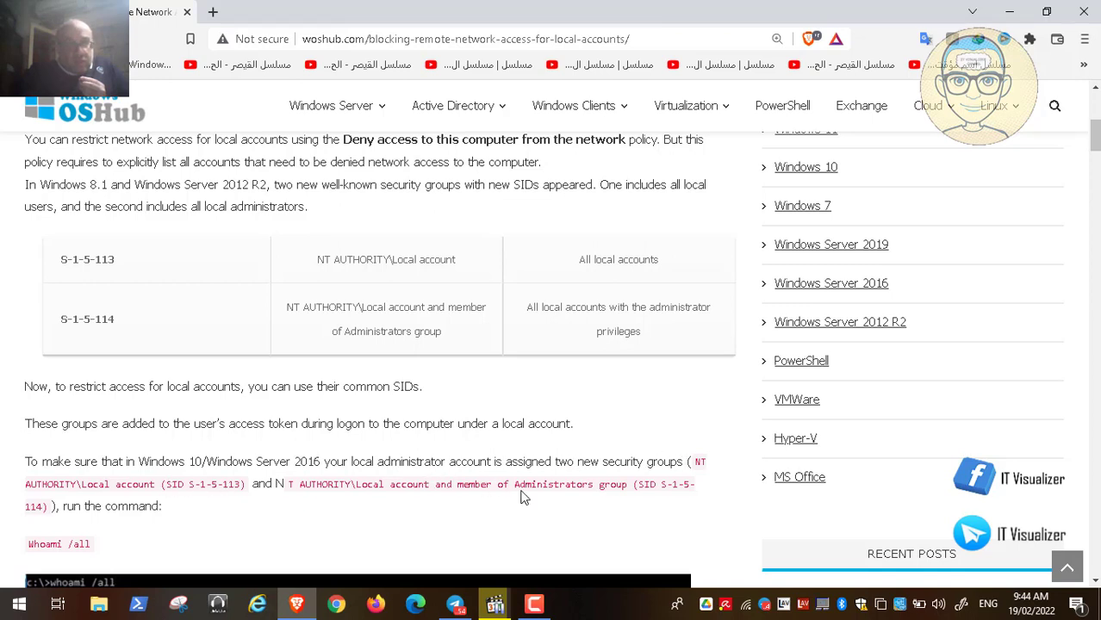
pyautogui.scroll(-4, 156, 487)
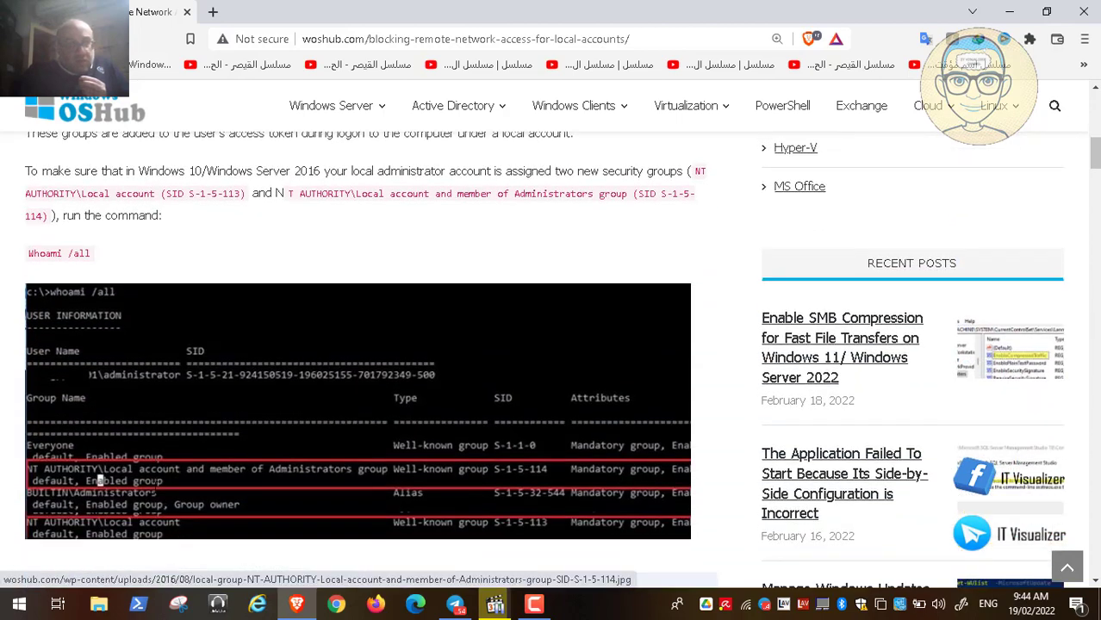
pyautogui.scroll(-1, 100, 481)
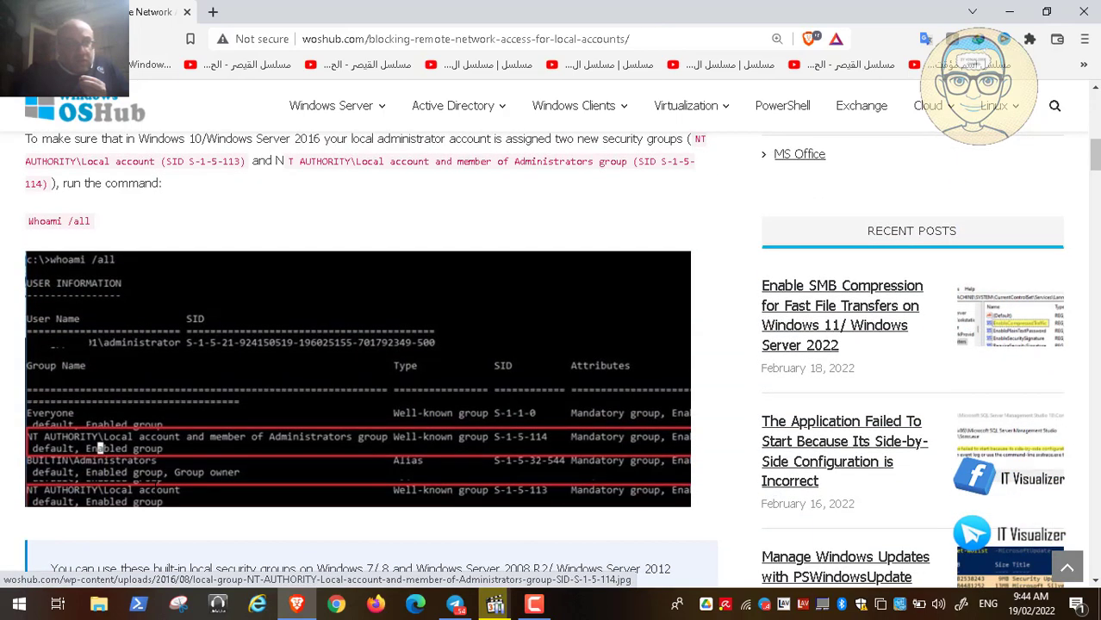
pyautogui.scroll(-3, 155, 488)
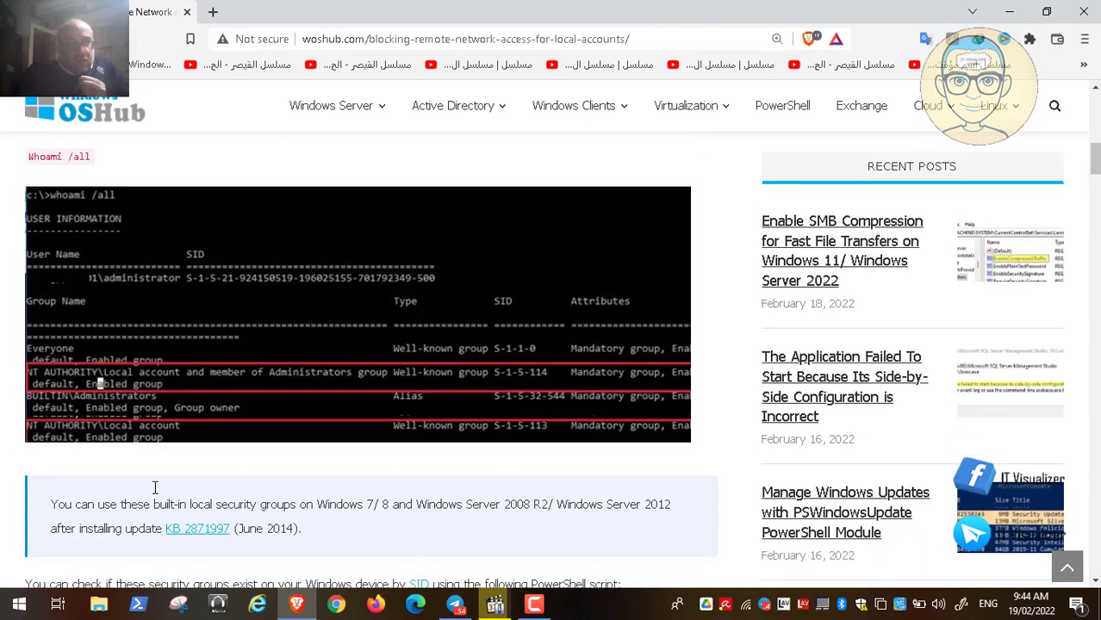
pyautogui.scroll(-3, 155, 488)
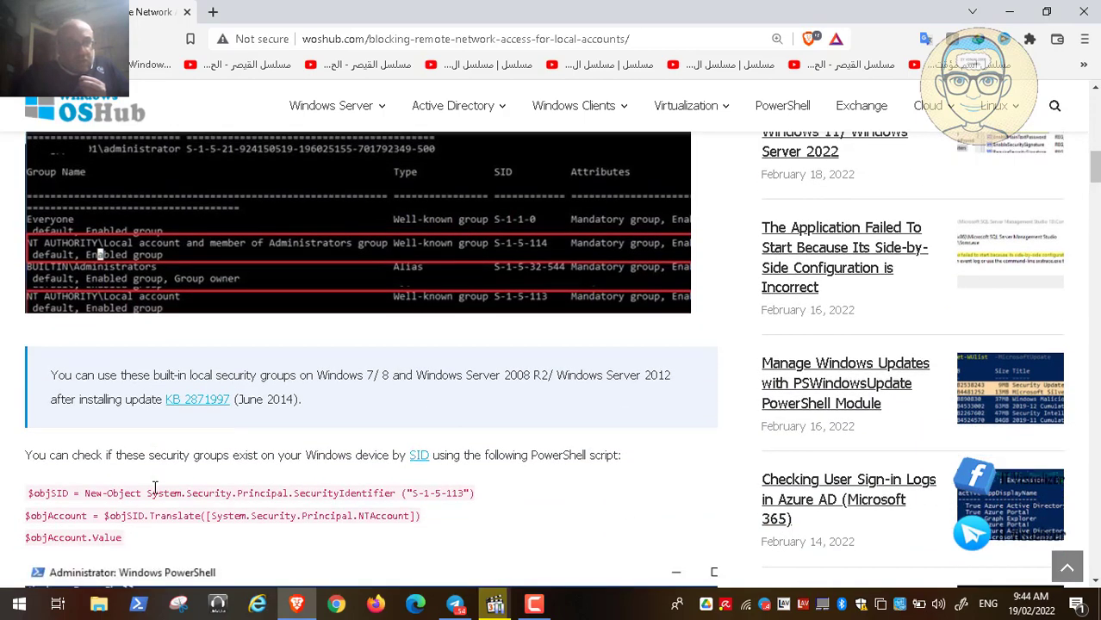
pyautogui.scroll(-7, 155, 487)
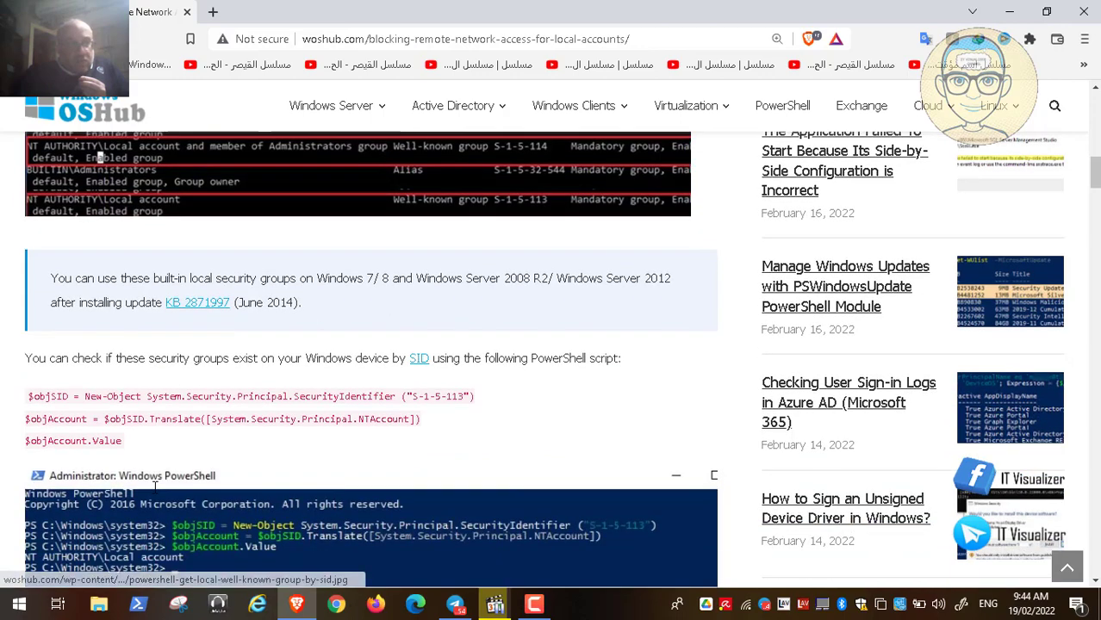
pyautogui.scroll(-6, 155, 487)
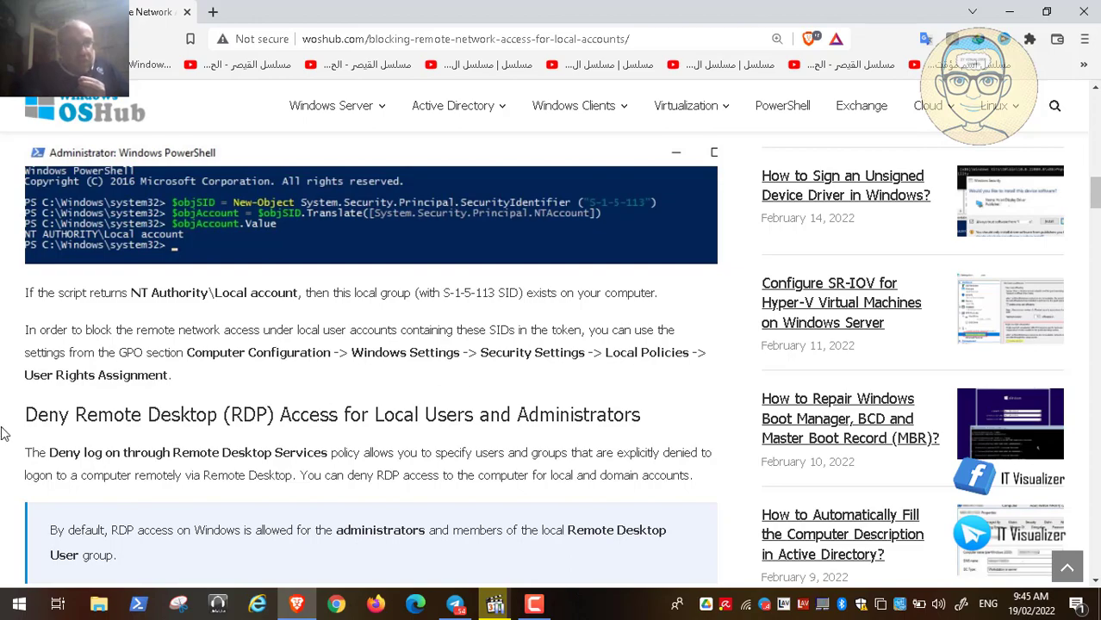
pyautogui.scroll(15, 508, 161)
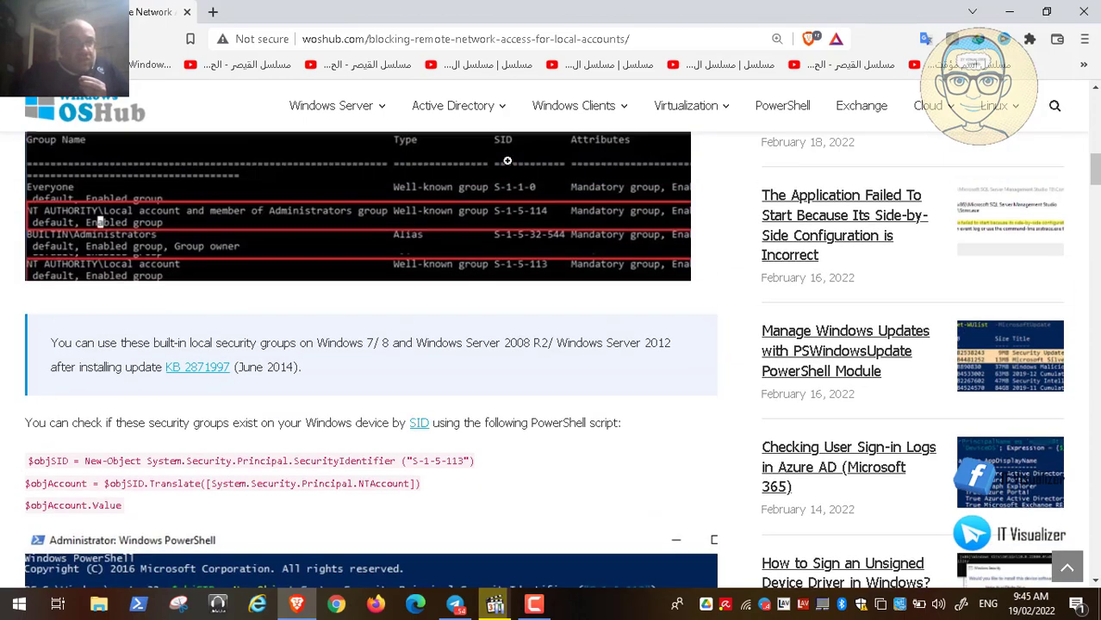
pyautogui.scroll(1, 508, 162)
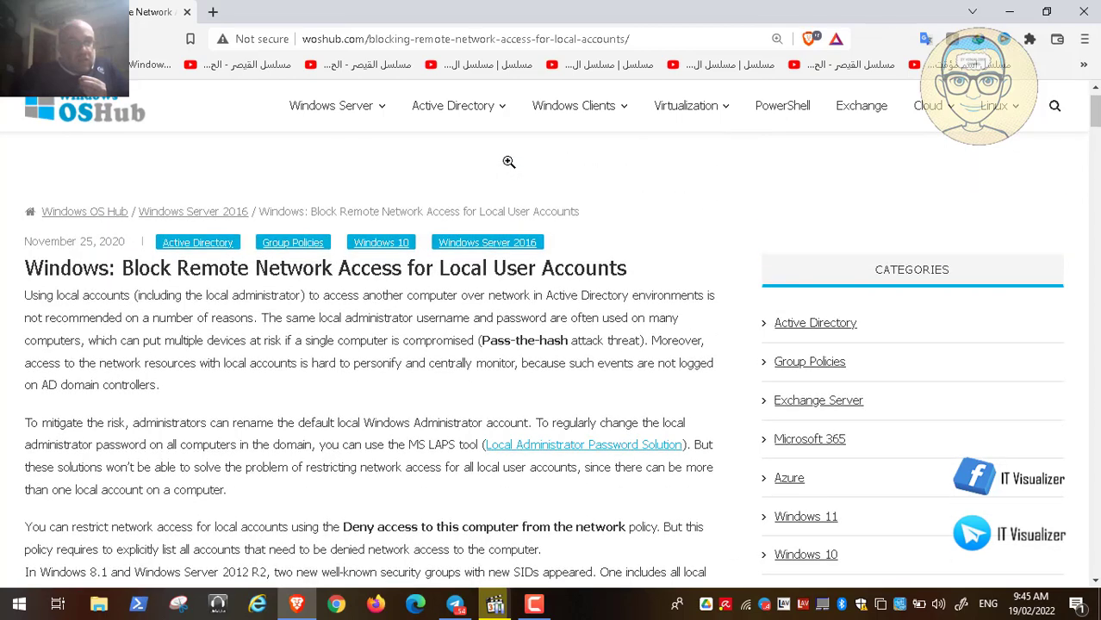
pyautogui.scroll(-2, 508, 161)
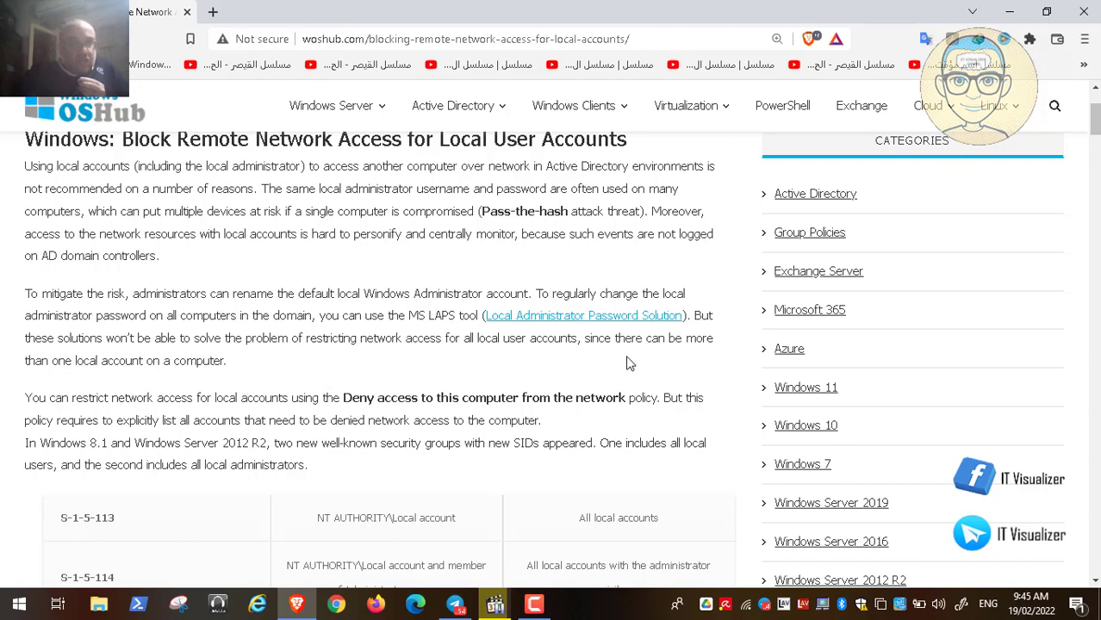
# - Return from the browser to the paused lab recording Video27.mp4, show it full screen and resume playback
pyautogui.click(1009, 12)
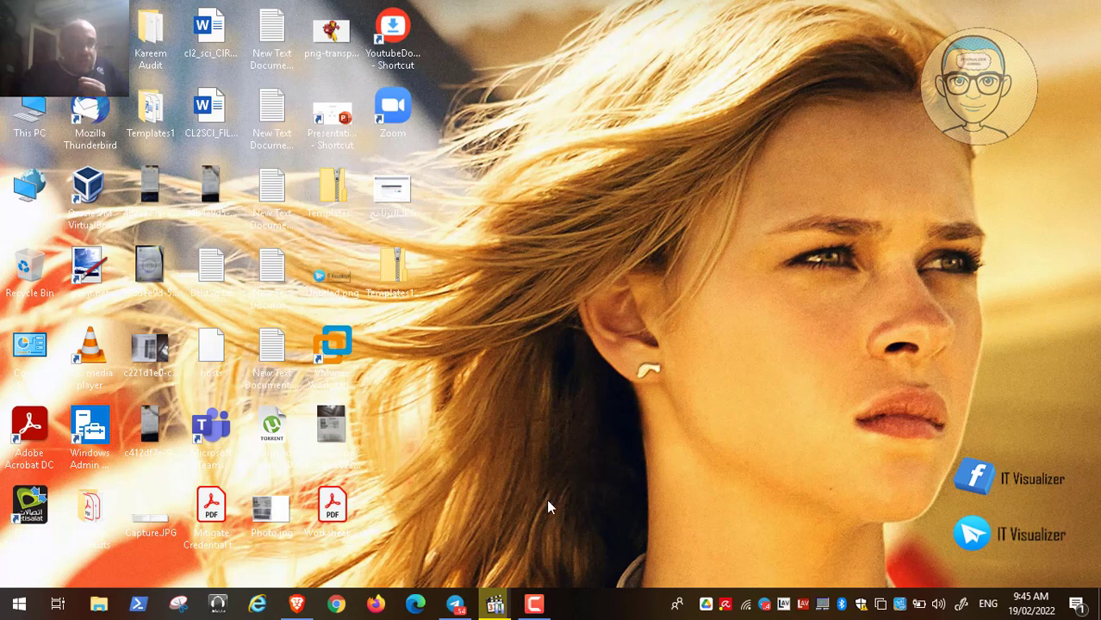
pyautogui.click(496, 603)
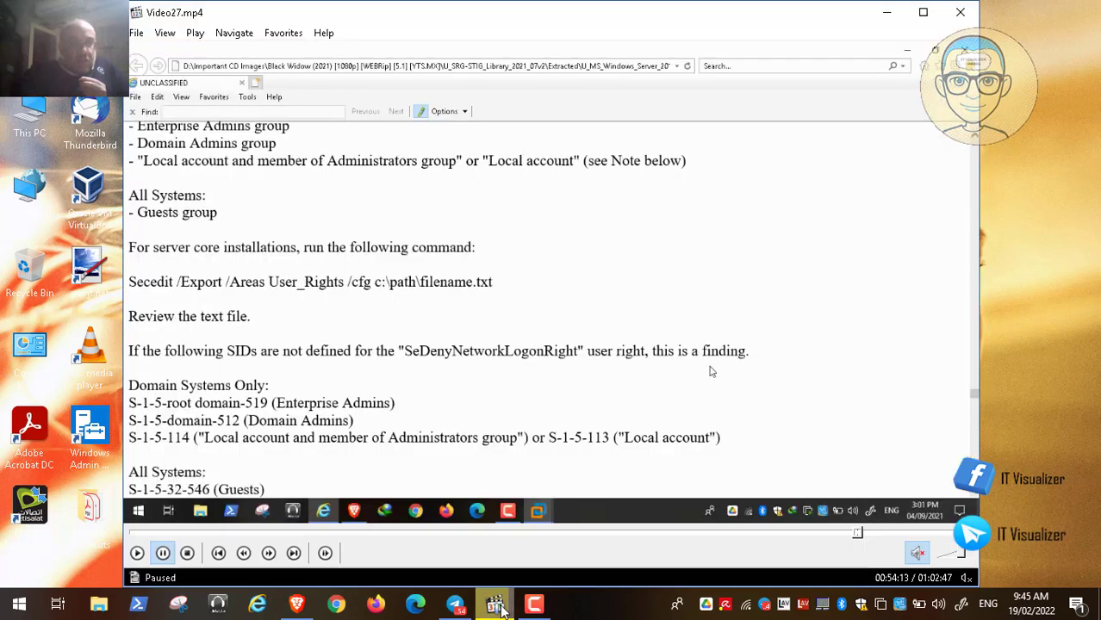
pyautogui.doubleClick(437, 323)
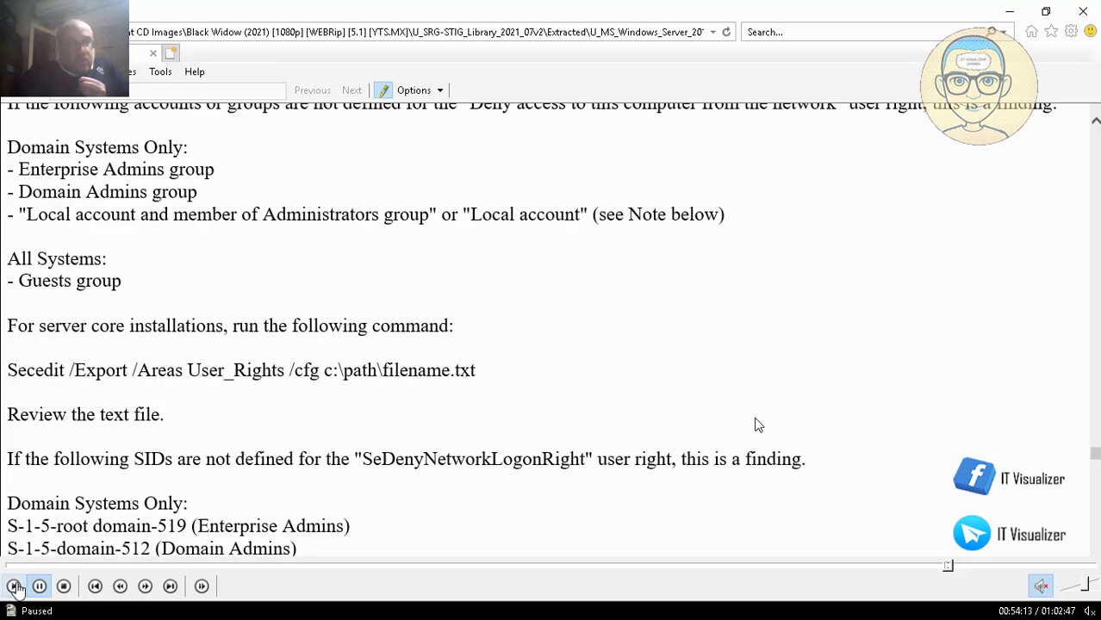
pyautogui.click(15, 587)
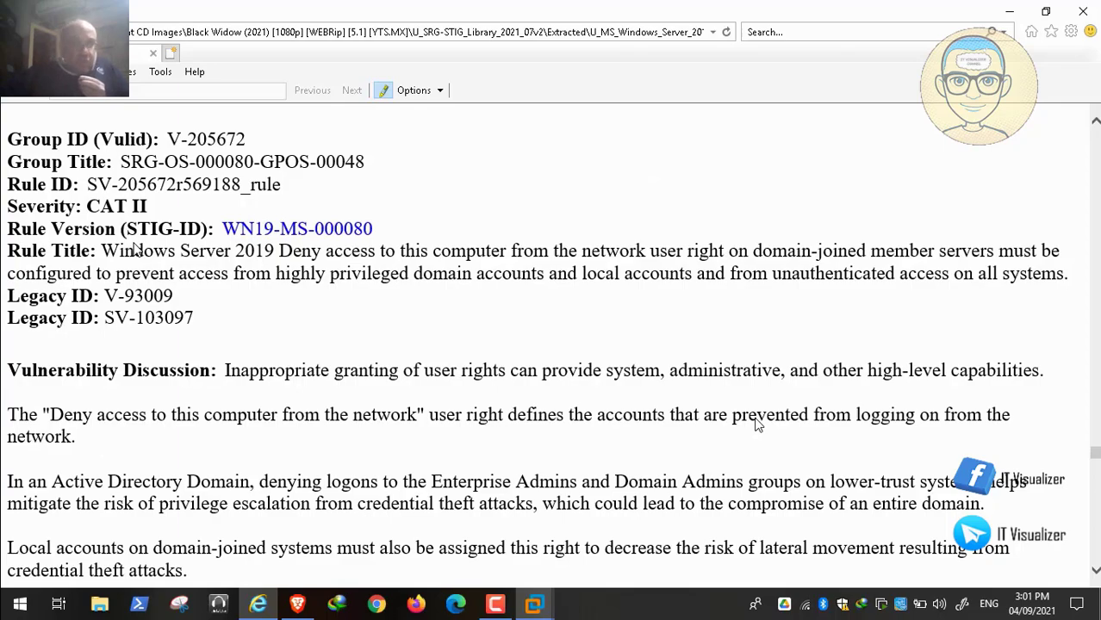
# - Review the WN19-MS-000080 fix text and the "Deny log on as a service" check, and resume playback on to rule WN19-MS-000110
pyautogui.scroll(-10, 756, 424)
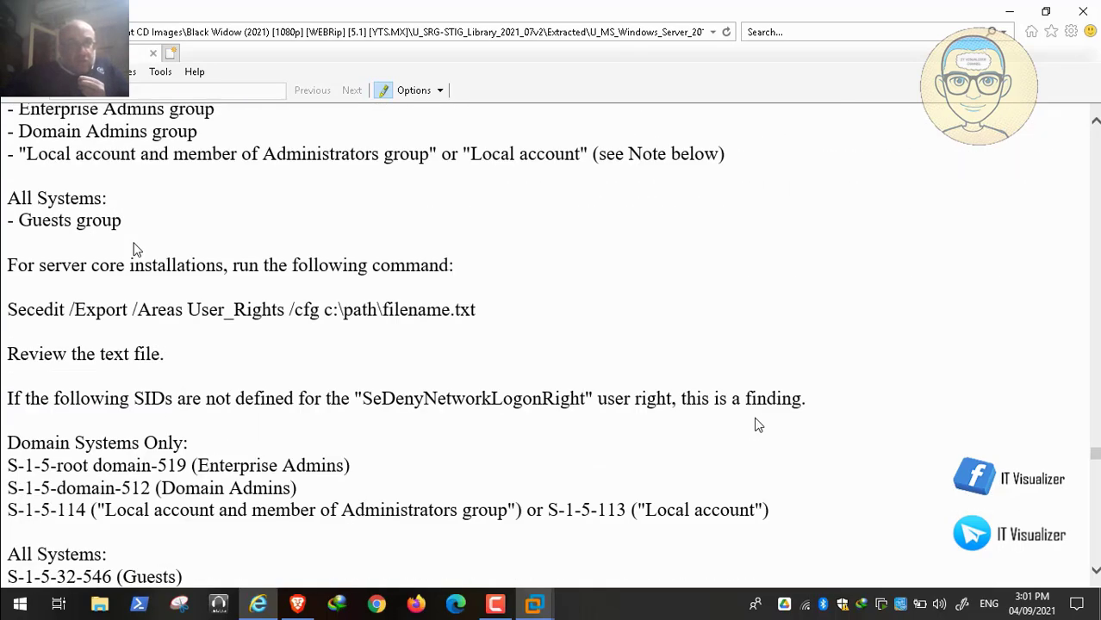
pyautogui.scroll(-10, 755, 424)
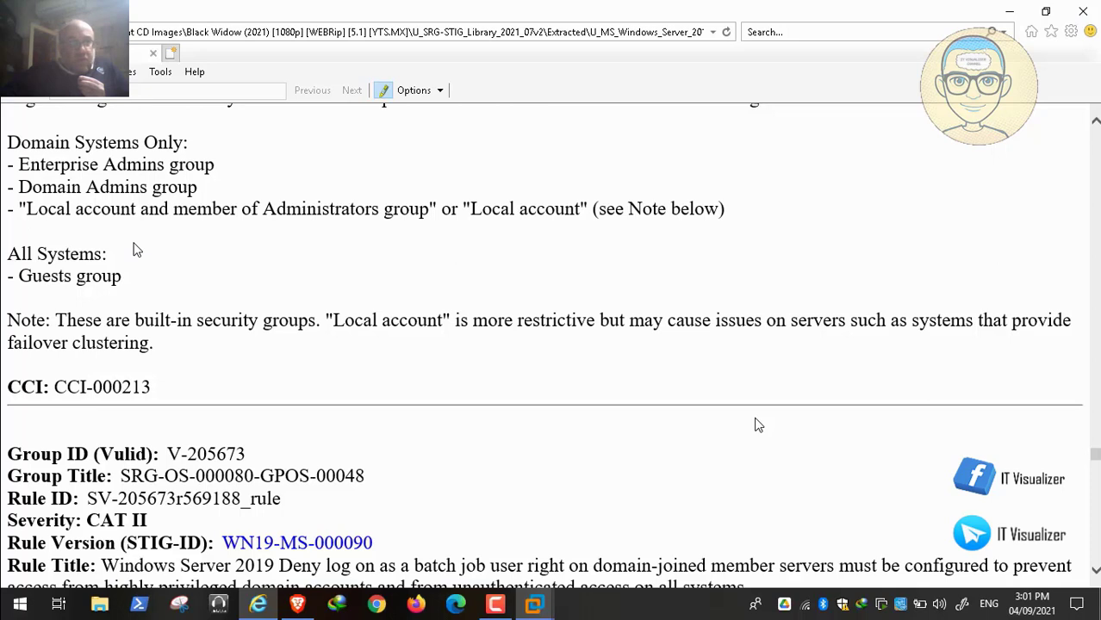
pyautogui.moveTo(60, 603)
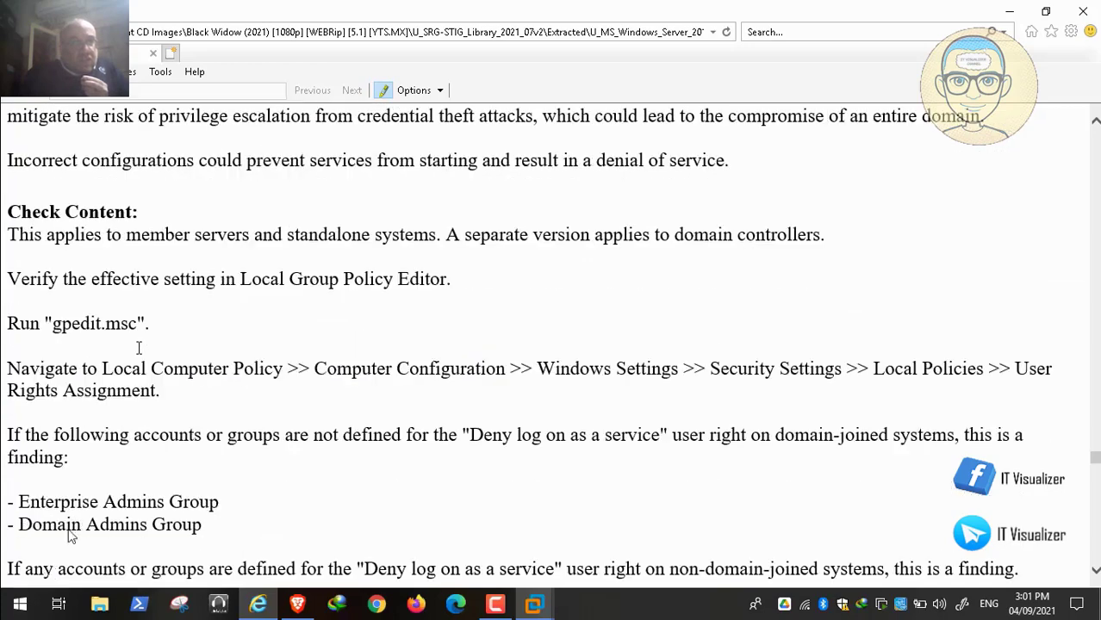
pyautogui.moveTo(25, 590)
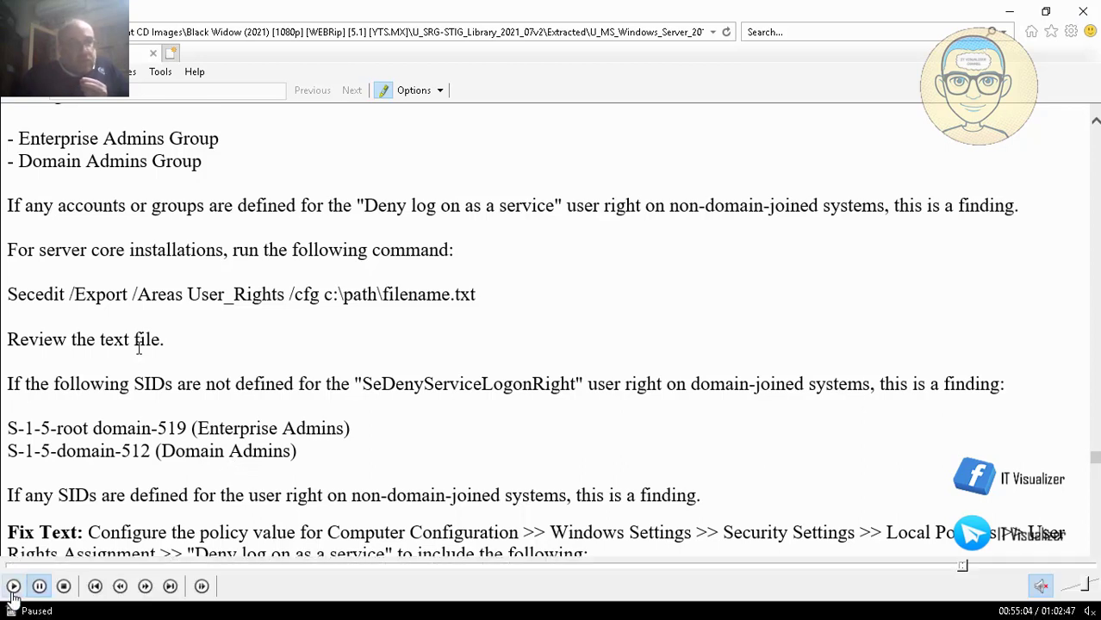
pyautogui.click(13, 587)
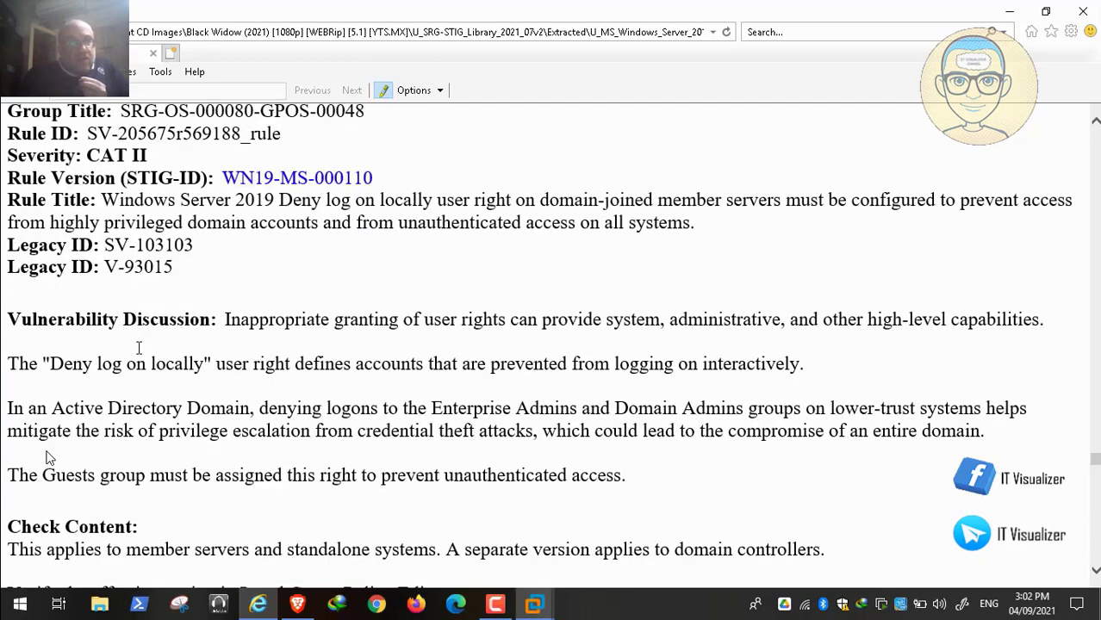
# - Pause the recording to review the WN19-MS-000110 "Deny log on locally" discussion and check content, and resume playback on to rule WN19-MS-000120
pyautogui.moveTo(35, 585)
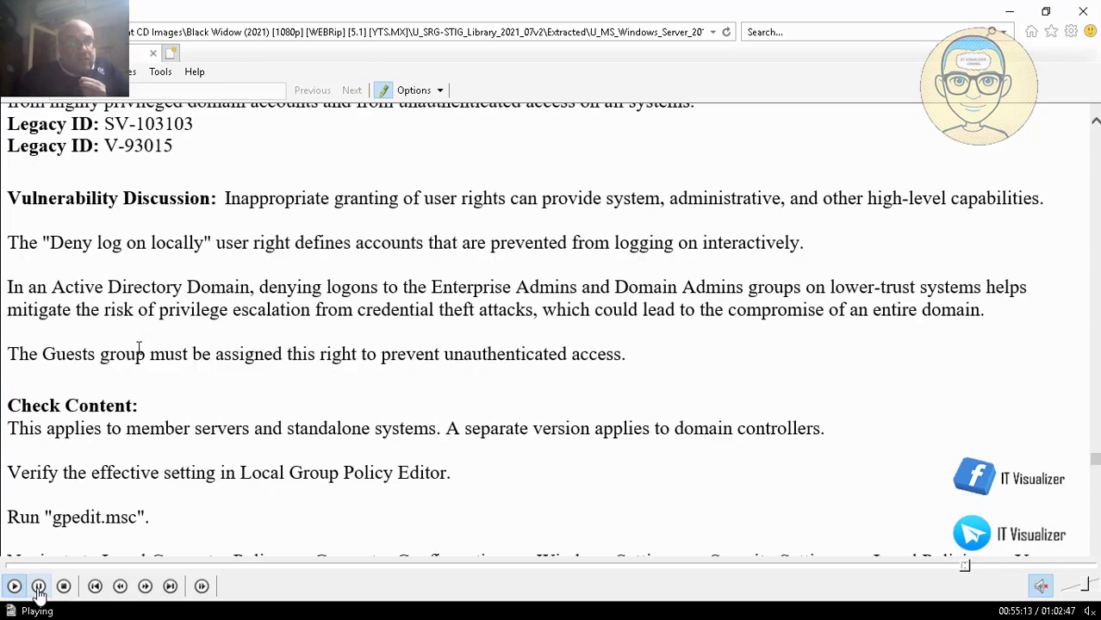
pyautogui.click(38, 586)
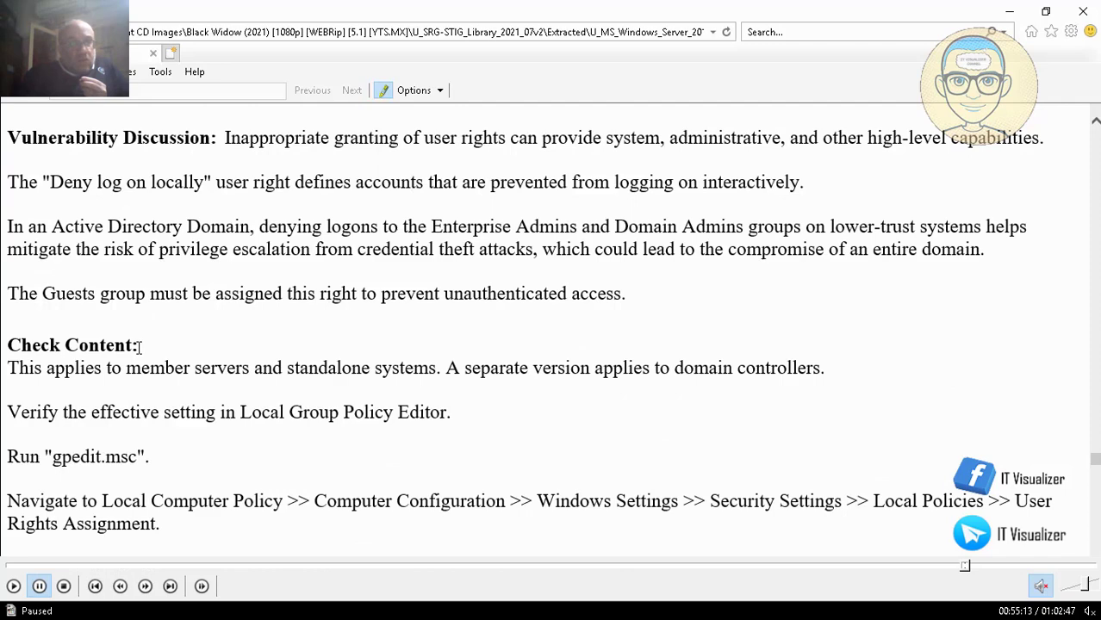
pyautogui.click(13, 587)
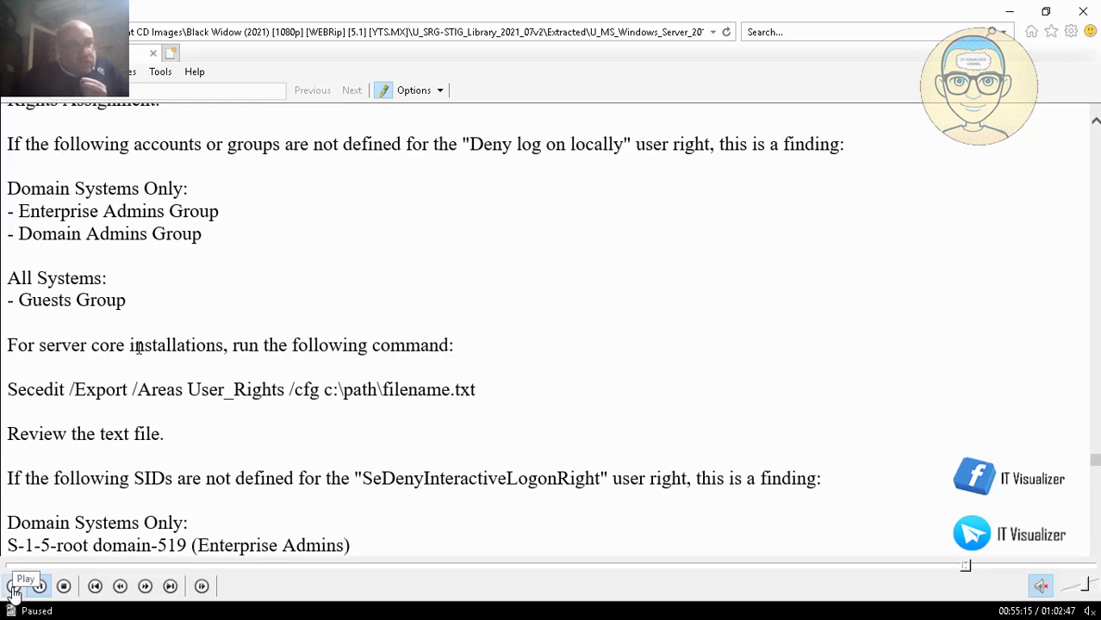
pyautogui.click(13, 587)
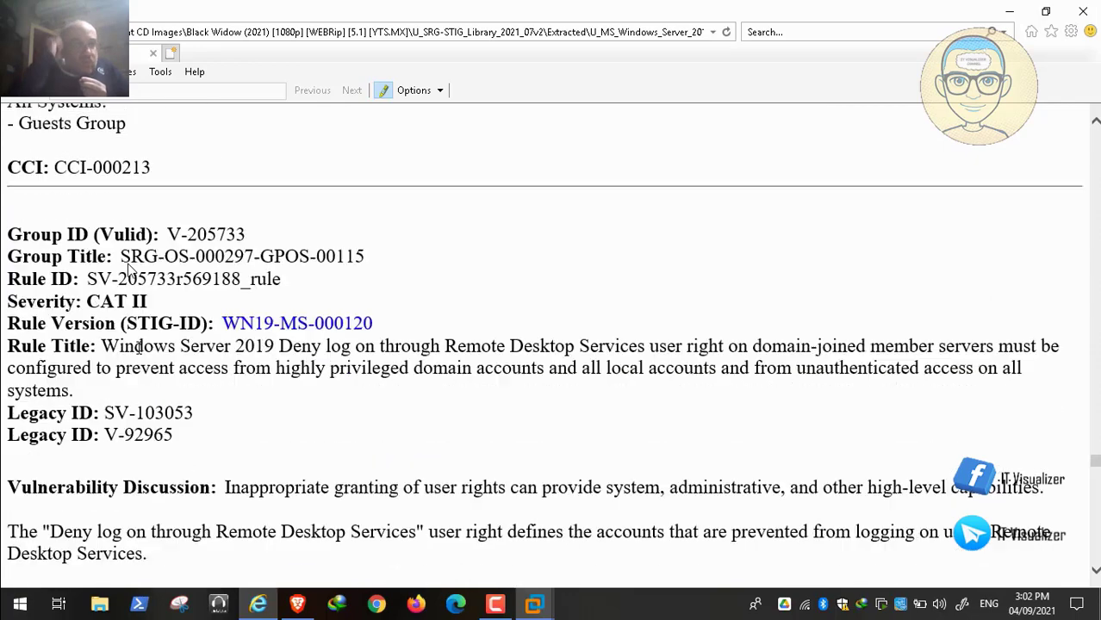
# - Pause the recording in rule WN19-MS-000120 and seek back to the beginning of rule WN19-MS-000110 at 00:55:10
pyautogui.moveTo(38, 595)
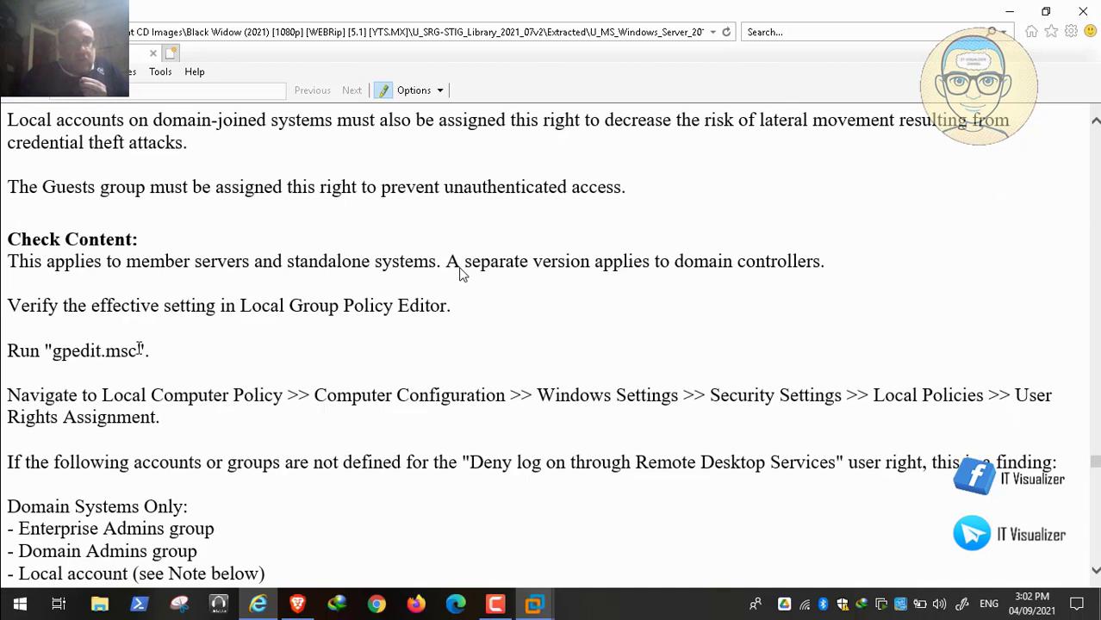
pyautogui.click(771, 419)
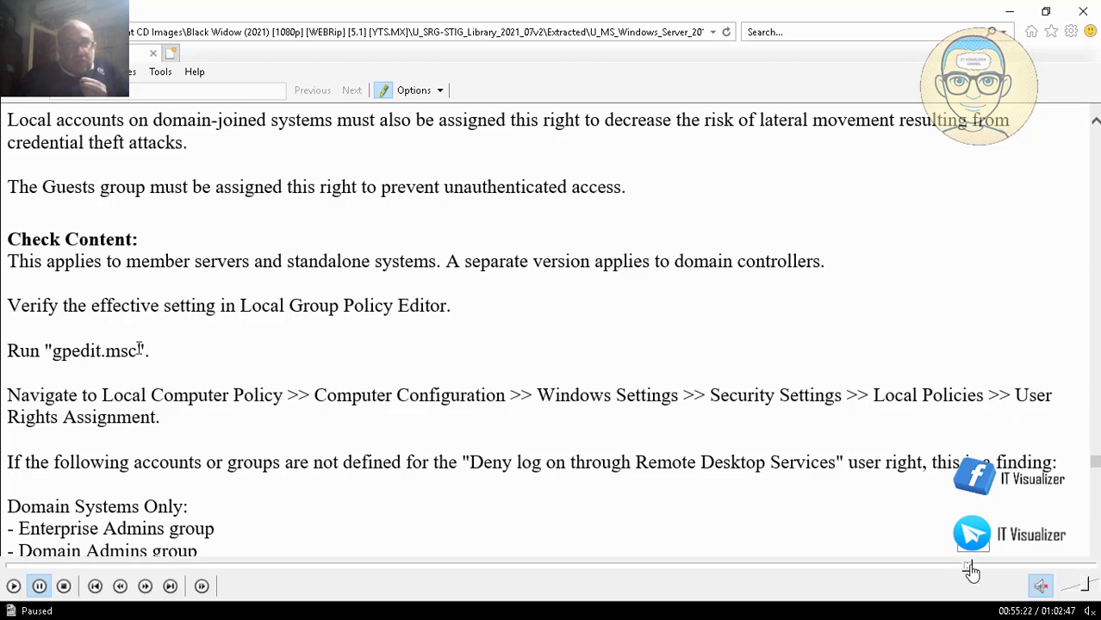
pyautogui.click(967, 566)
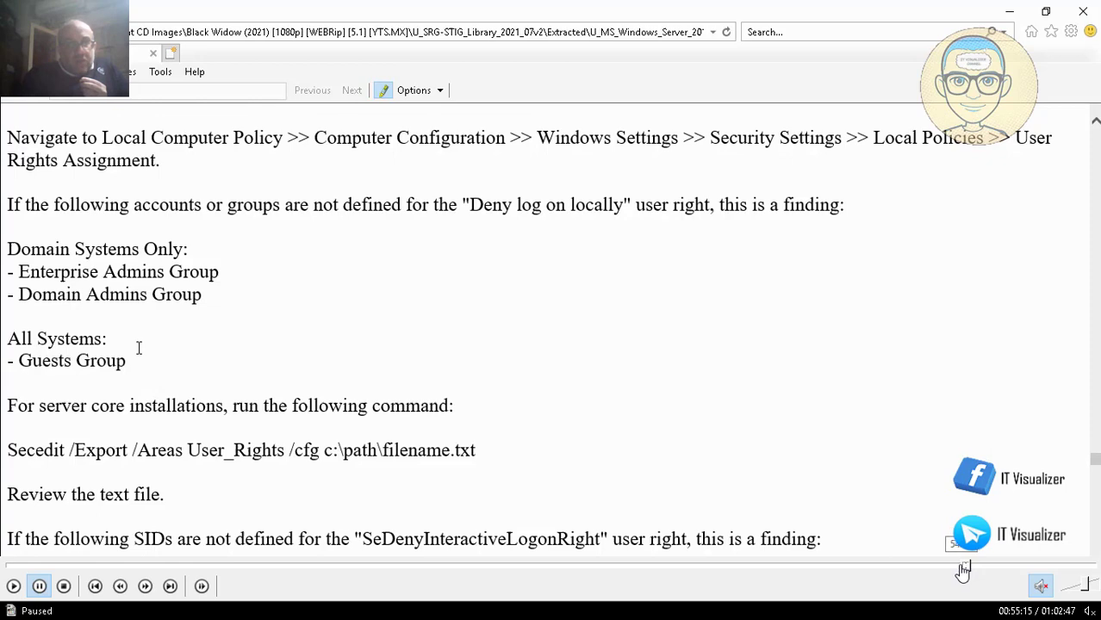
pyautogui.click(961, 566)
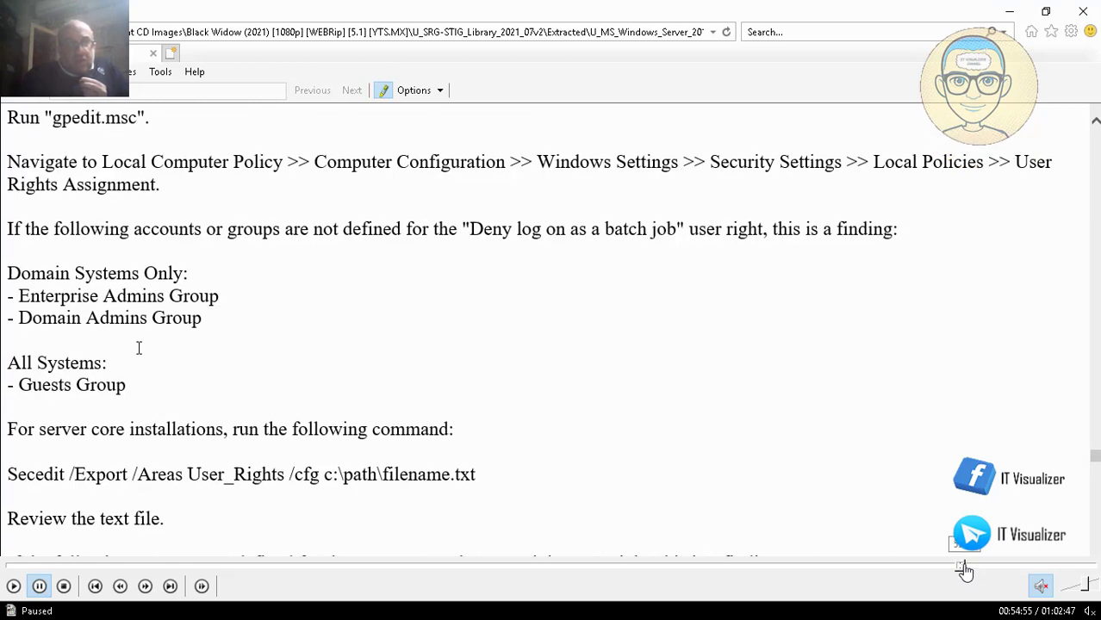
pyautogui.click(965, 566)
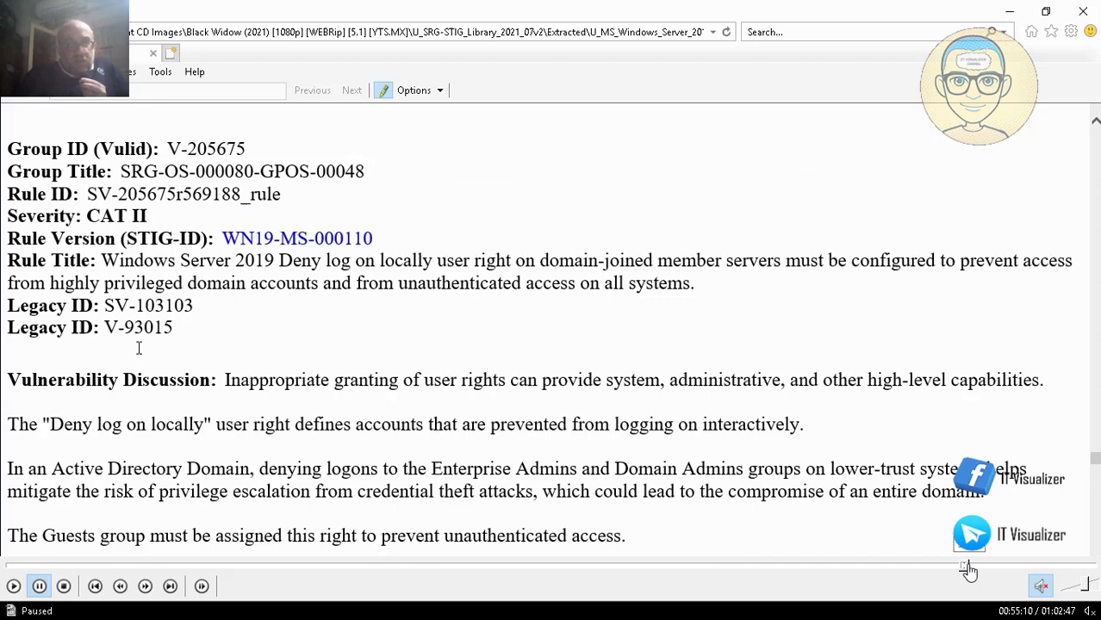
pyautogui.click(969, 567)
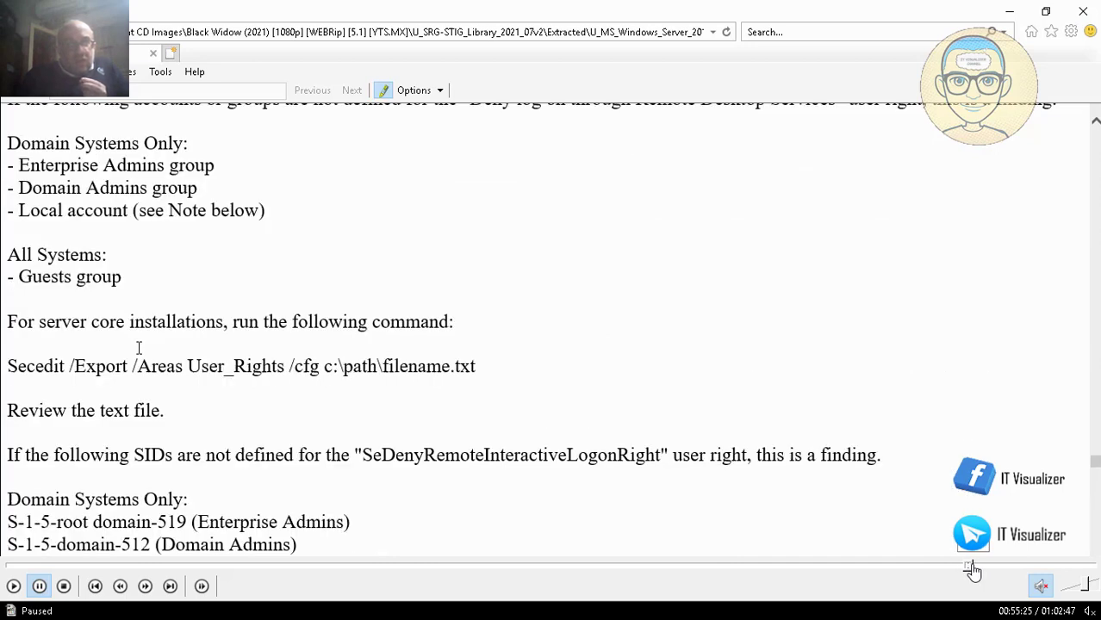
pyautogui.click(973, 568)
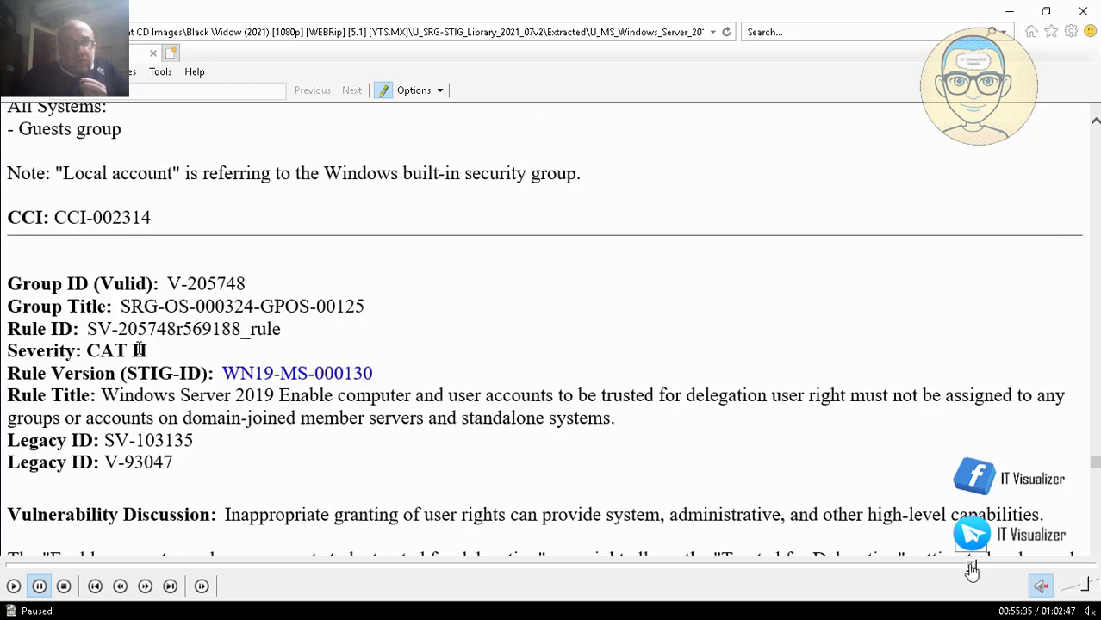
pyautogui.click(971, 567)
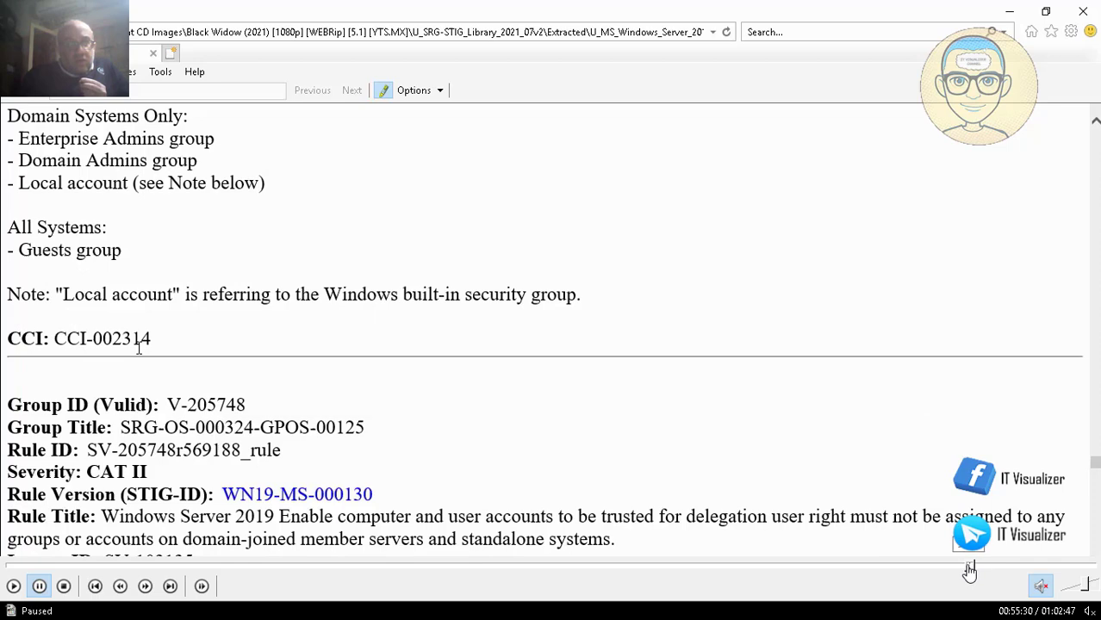
pyautogui.click(969, 567)
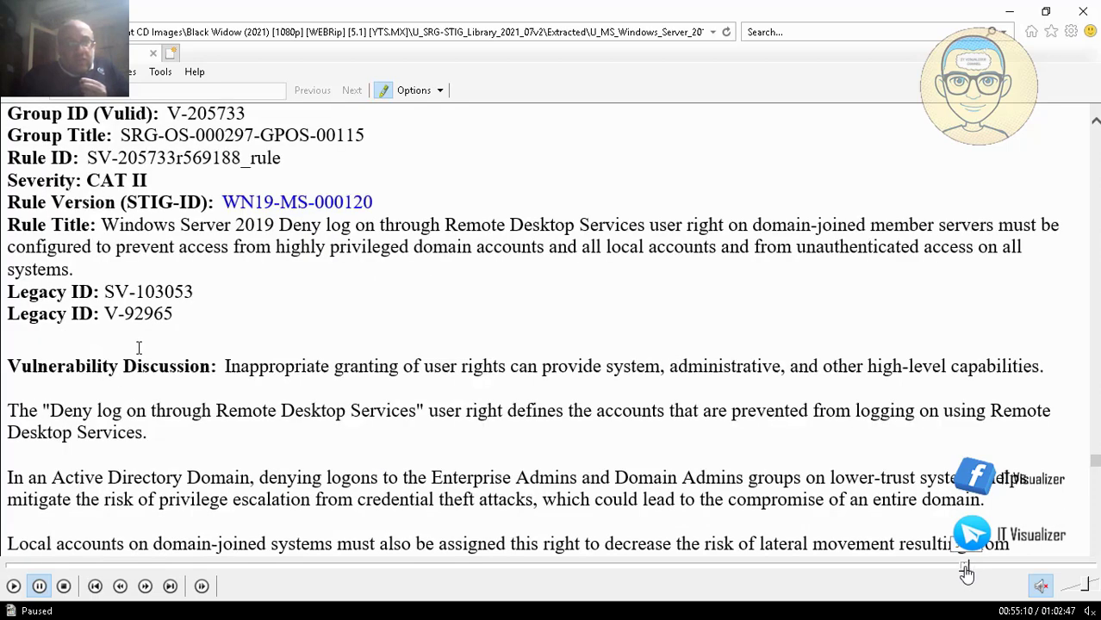
pyautogui.click(968, 568)
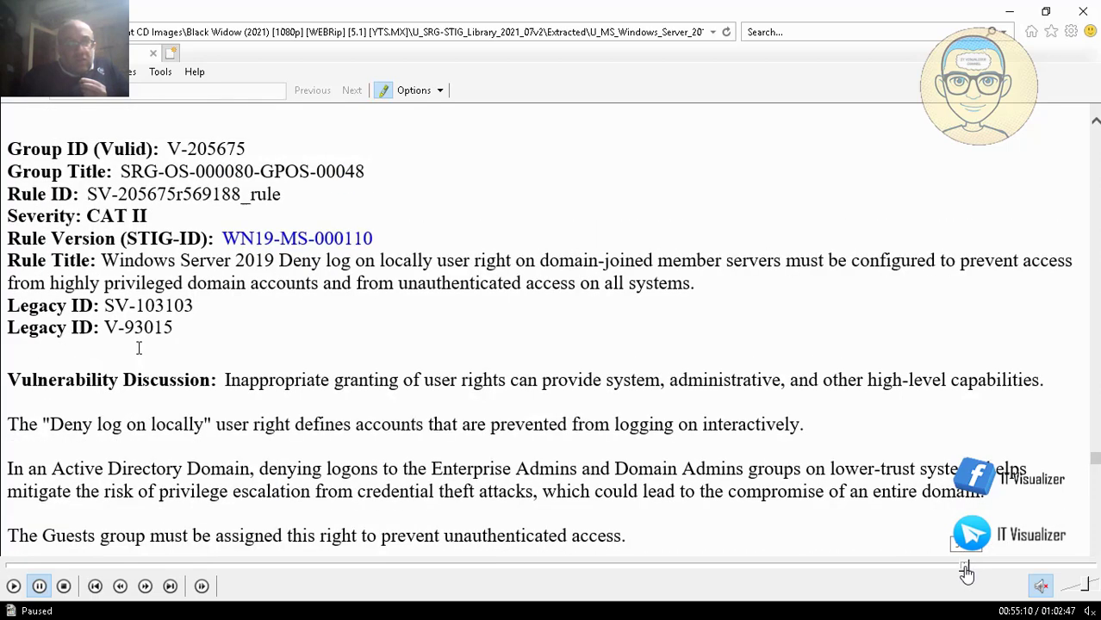
# - Resume playback through the WN19-MS-000110 check content and pause it at rule WN19-MS-000120
pyautogui.click(14, 587)
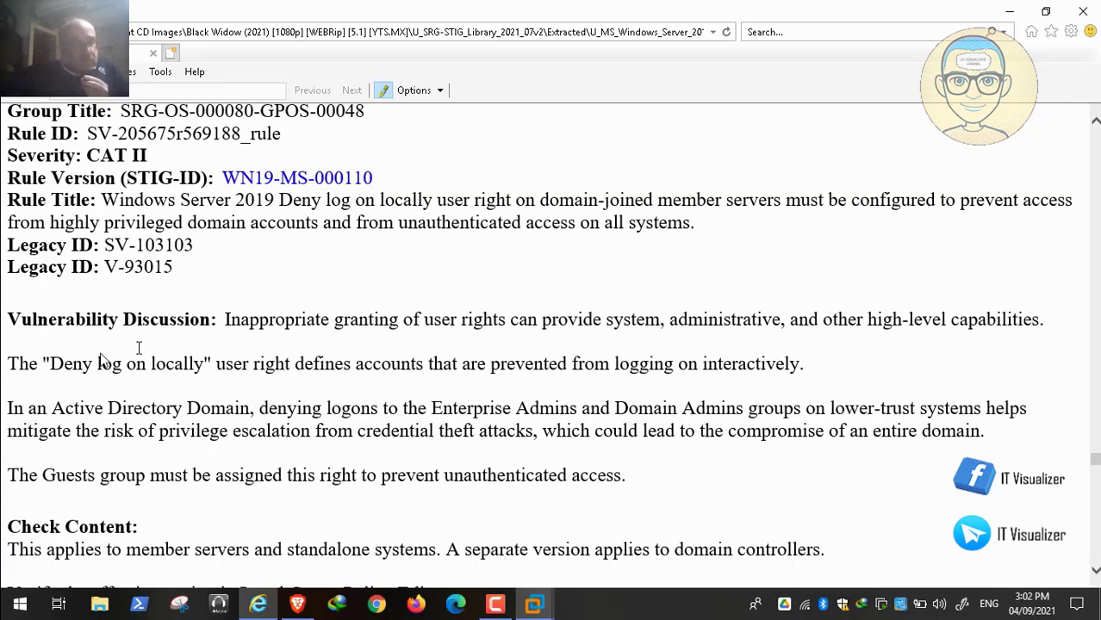
pyautogui.scroll(-5, 100, 360)
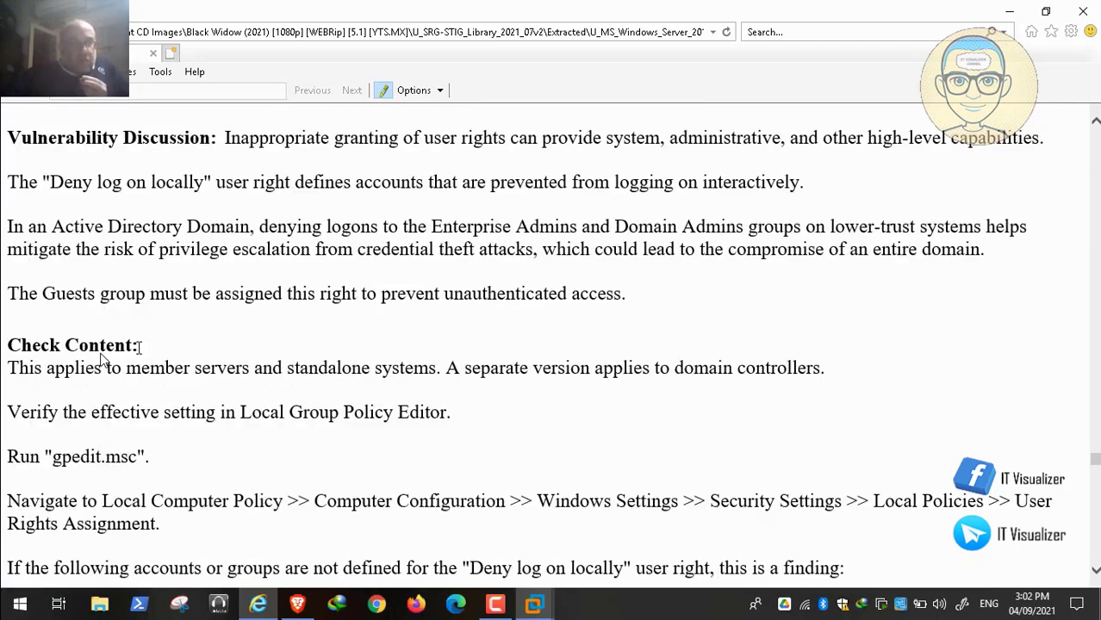
pyautogui.scroll(-8, 100, 361)
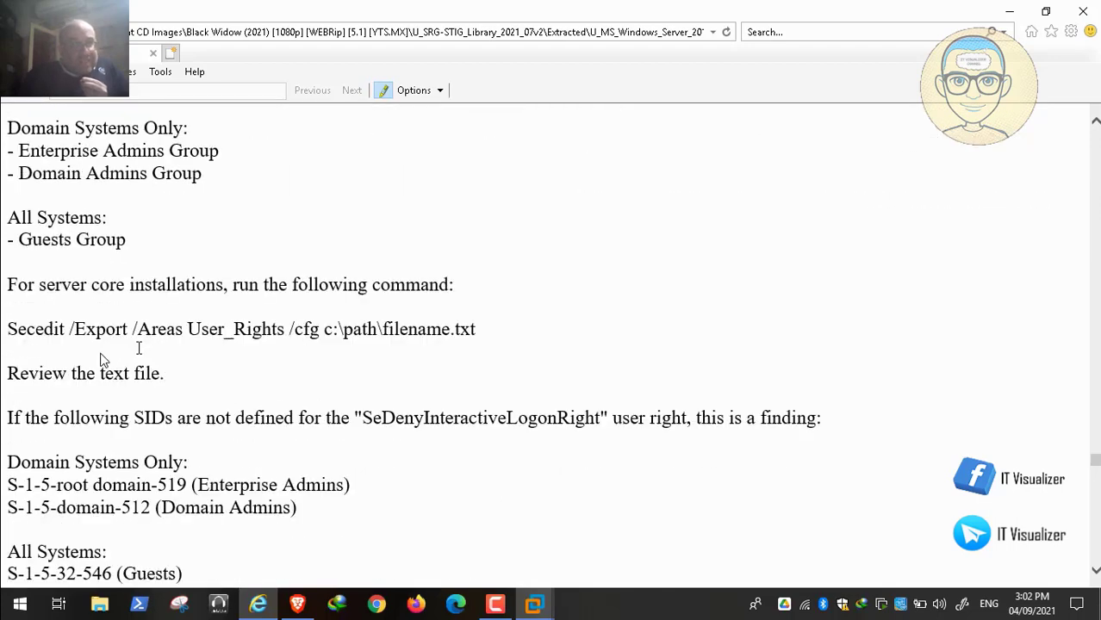
pyautogui.scroll(-6, 100, 360)
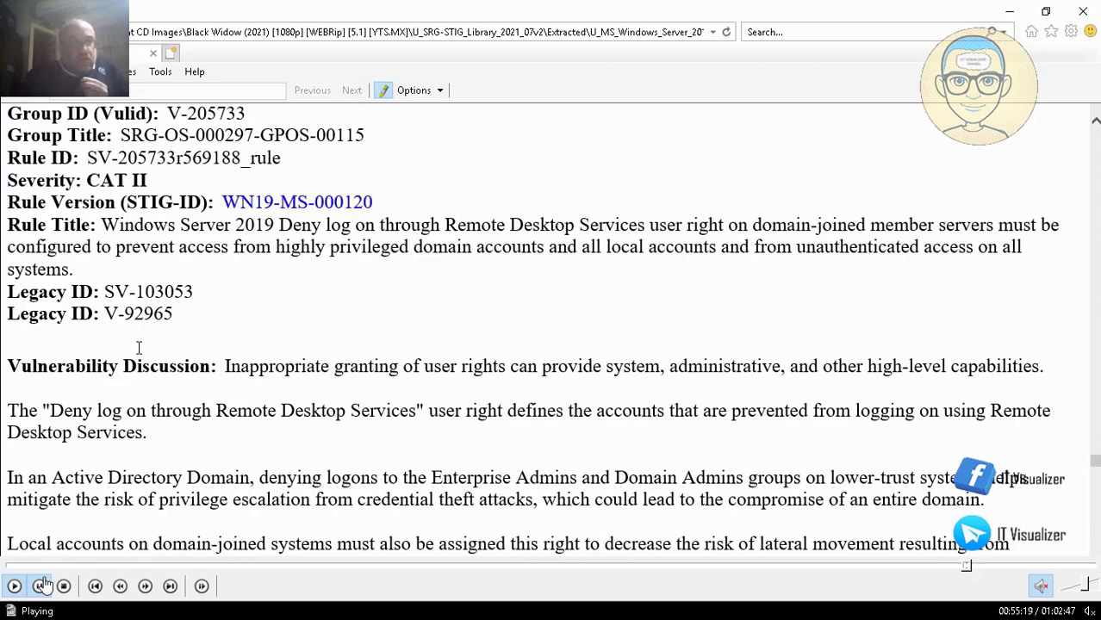
pyautogui.click(45, 585)
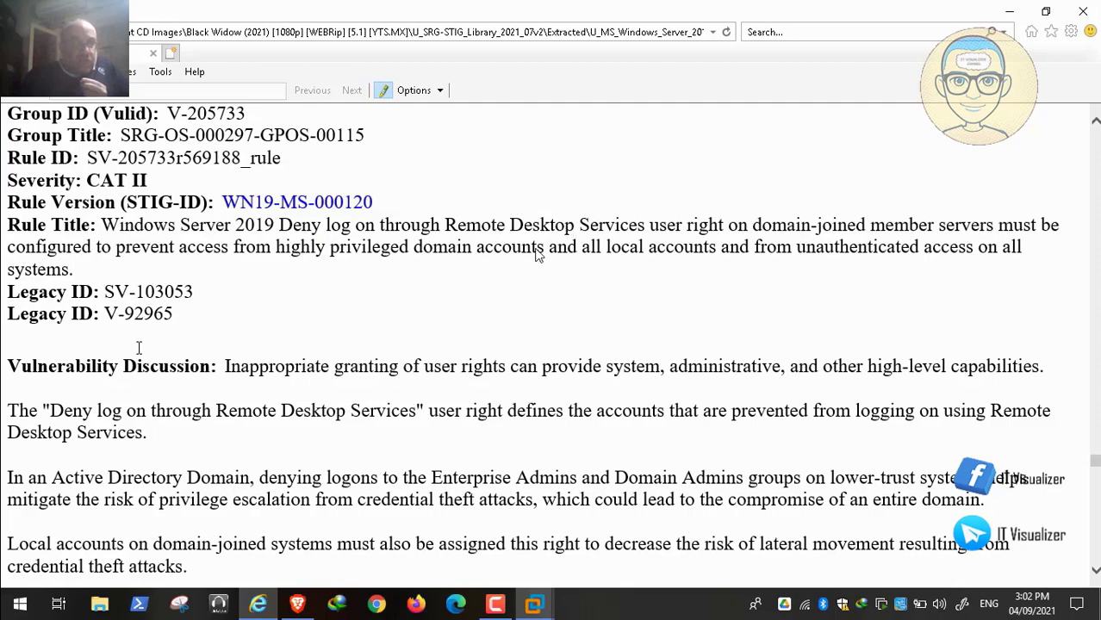
# - Review the WN19-MS-000120 "Deny log on through Remote Desktop Services" discussion and check, and resume playback on to rule WN19-MS-000130
pyautogui.click(13, 587)
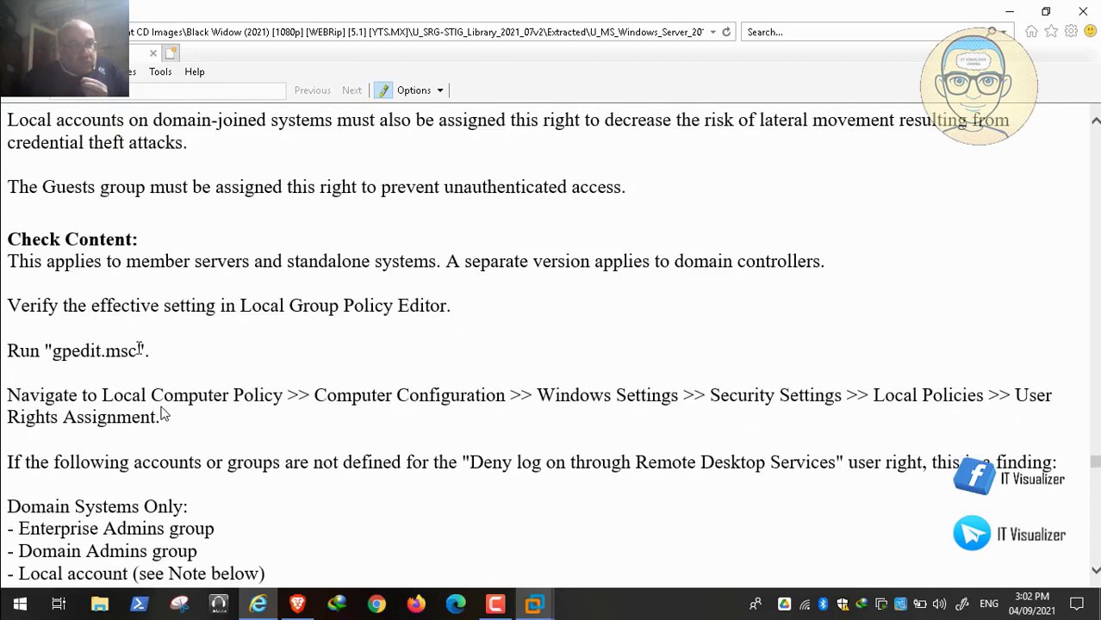
pyautogui.moveTo(62, 601)
pyautogui.click(38, 587)
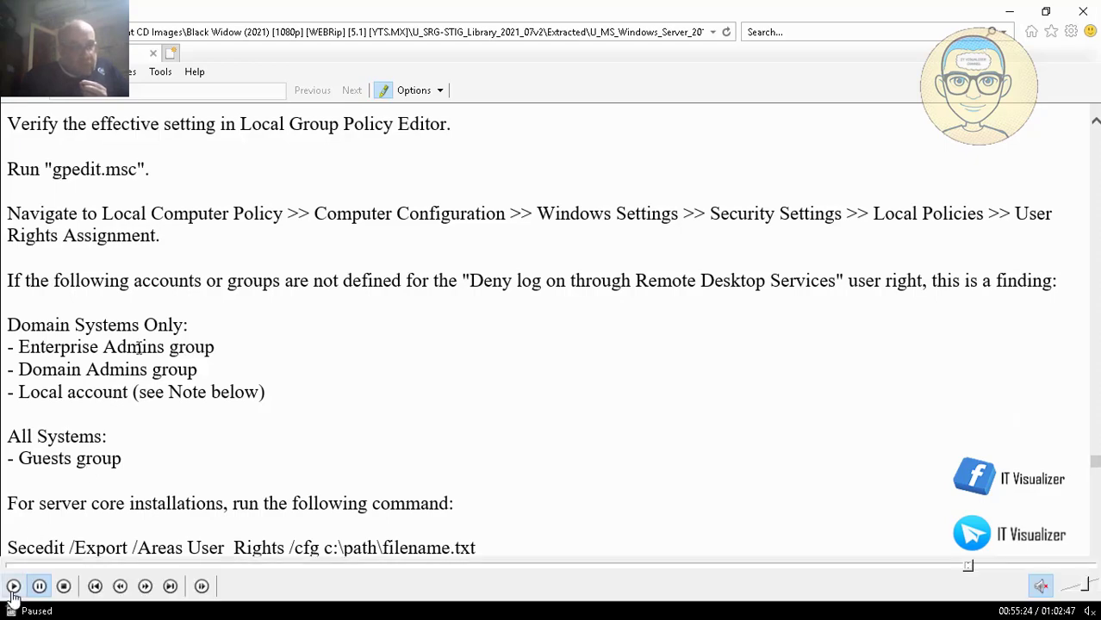
pyautogui.scroll(-5, 157, 413)
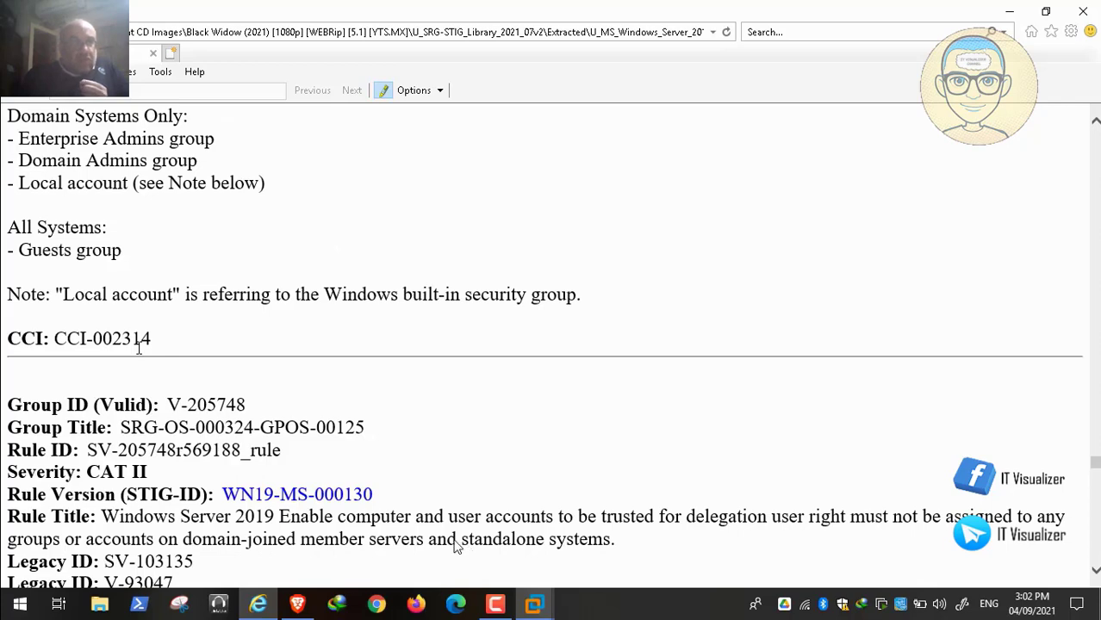
pyautogui.moveTo(320, 617)
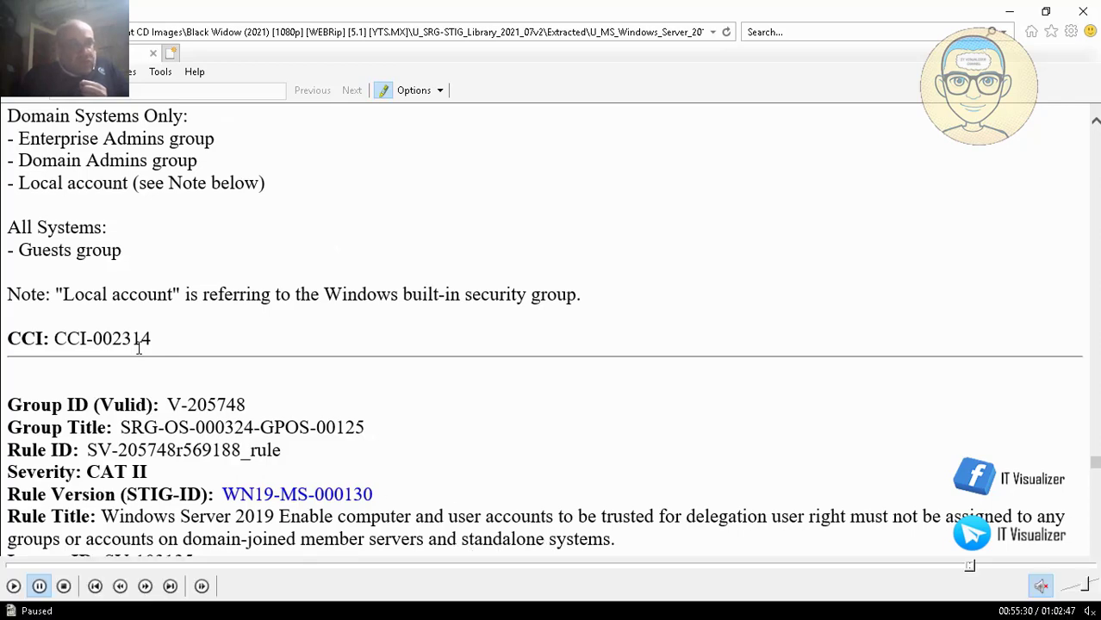
pyautogui.click(13, 586)
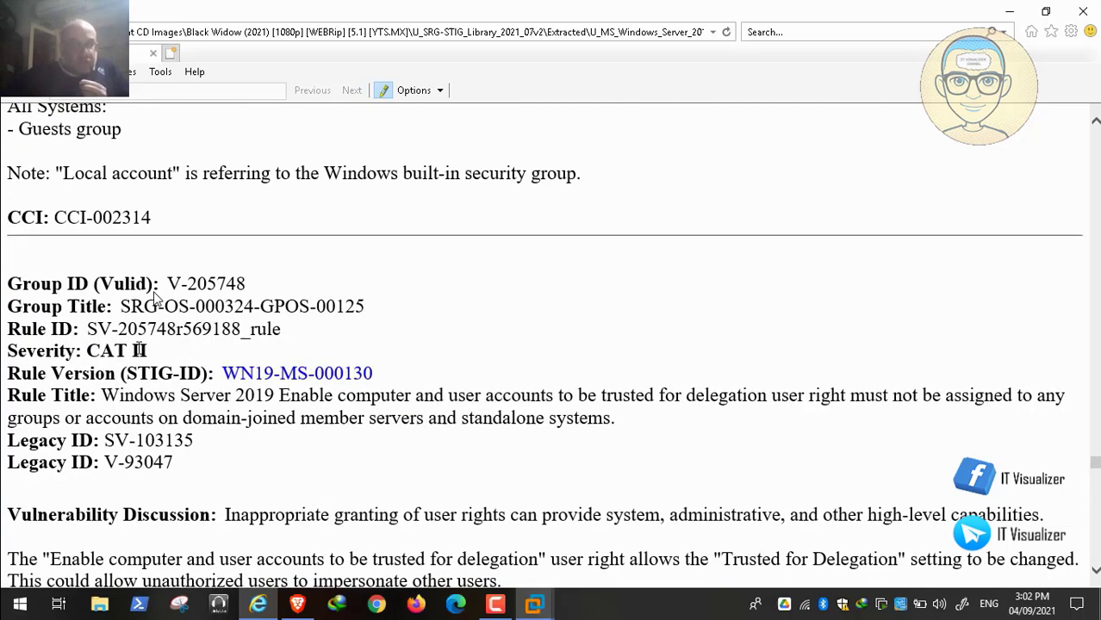
# - Check the screen recorder's elapsed duration and minimize it, and read the WN19-MS-000130 check and fix text
pyautogui.click(492, 606)
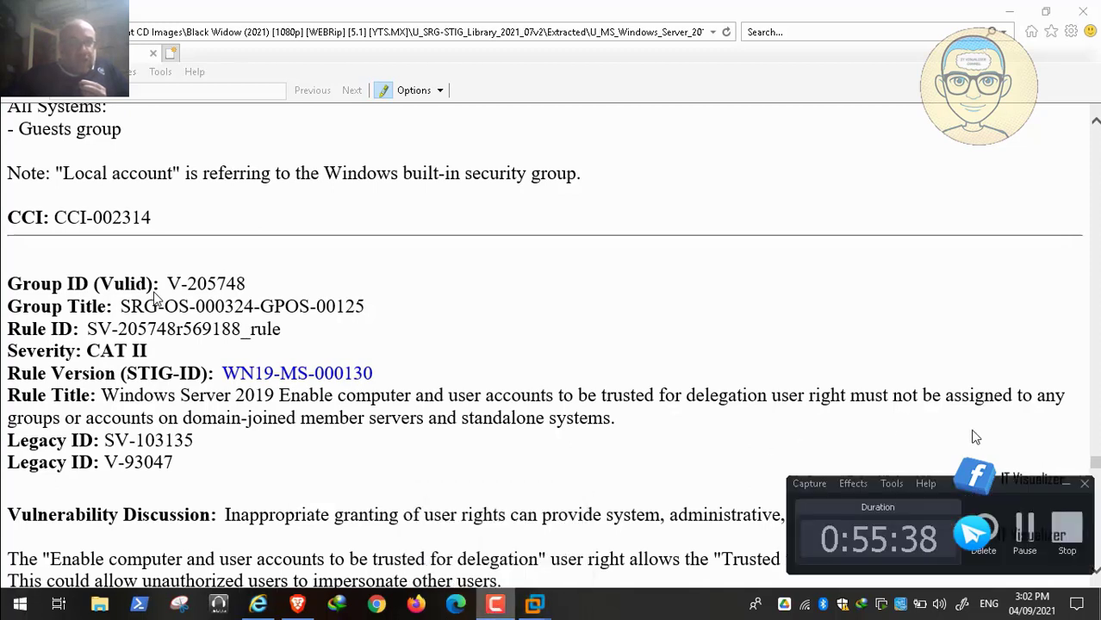
pyautogui.click(1065, 483)
pyautogui.scroll(-3, 156, 299)
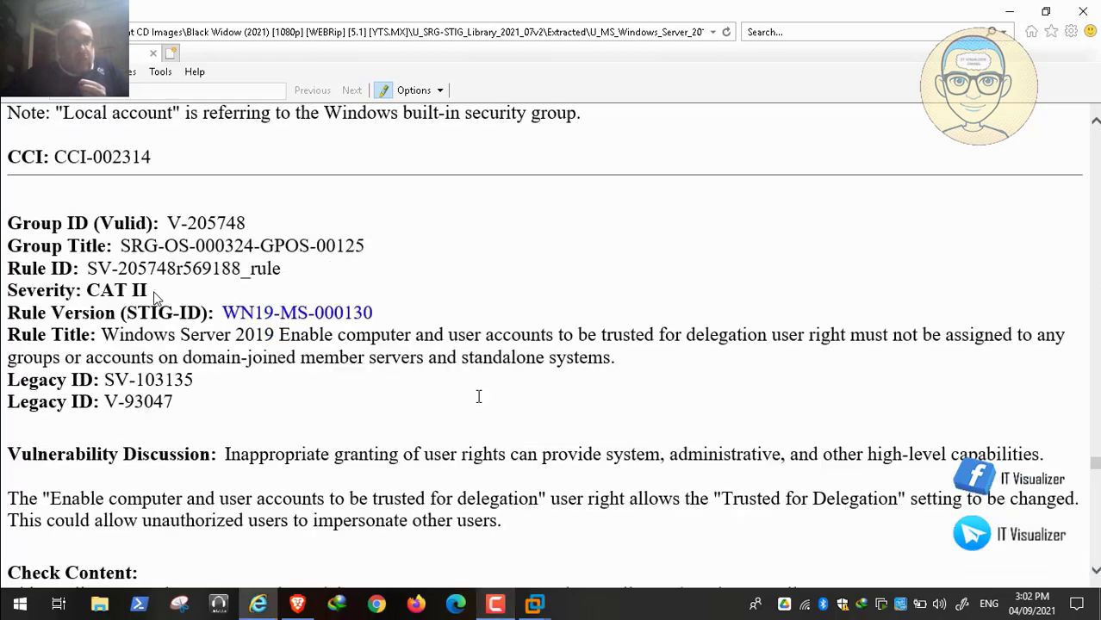
pyautogui.scroll(-3, 155, 299)
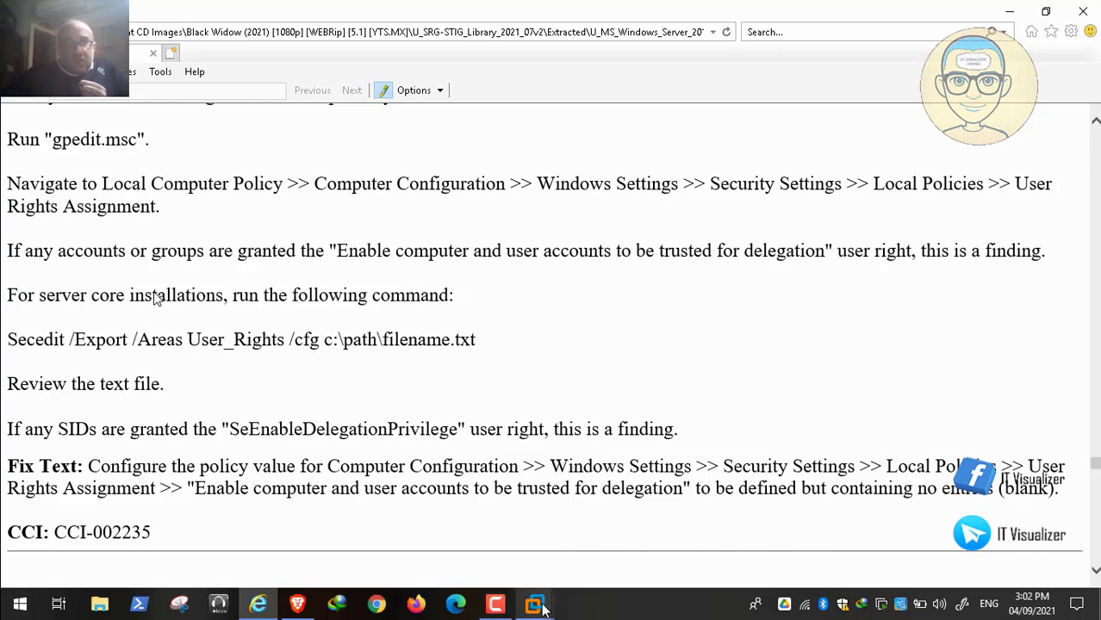
# - Switch to the Group Policy Management Editor on the PAW virtual machine, rechecking the WN19-MS-000130 fix text for the policy path
pyautogui.moveTo(541, 607)
pyautogui.click(446, 508)
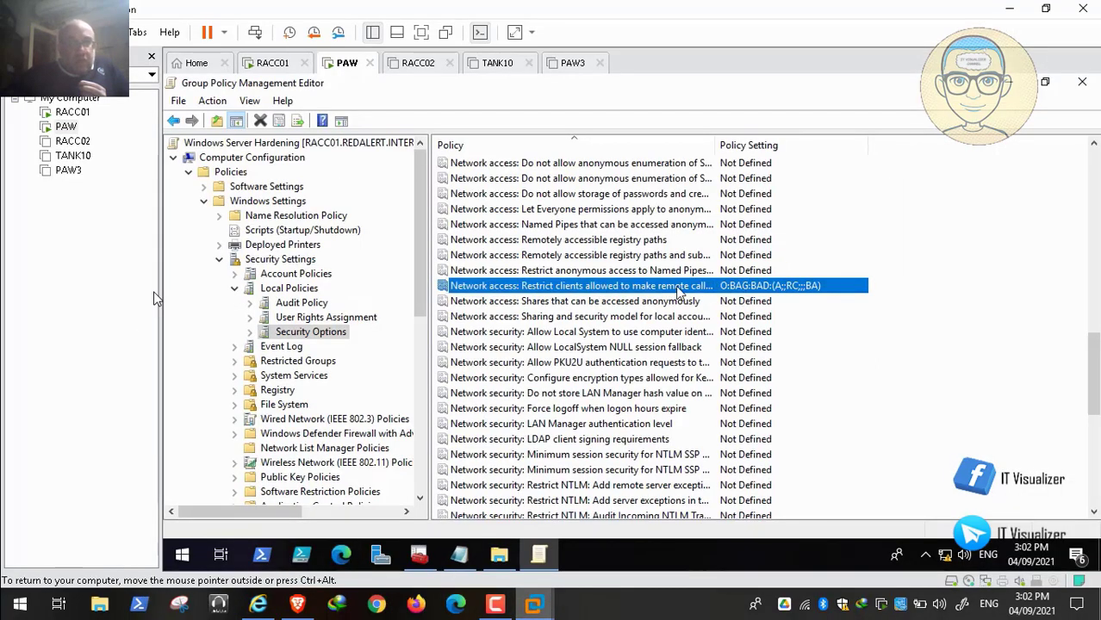
pyautogui.moveTo(1091, 371); pyautogui.dragTo(1096, 155)
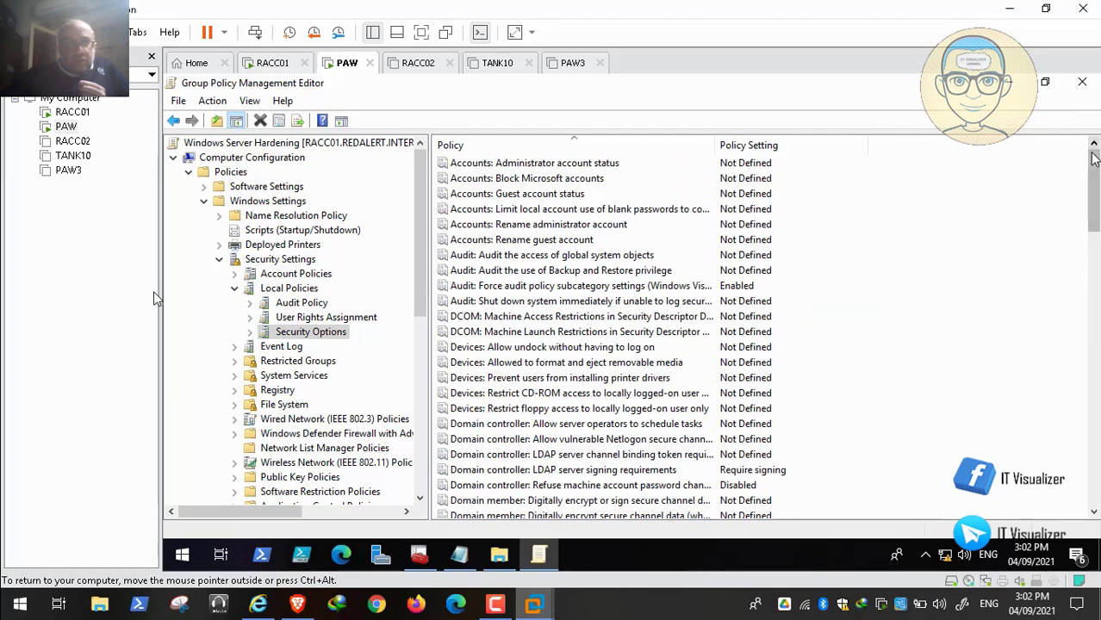
pyautogui.click(261, 609)
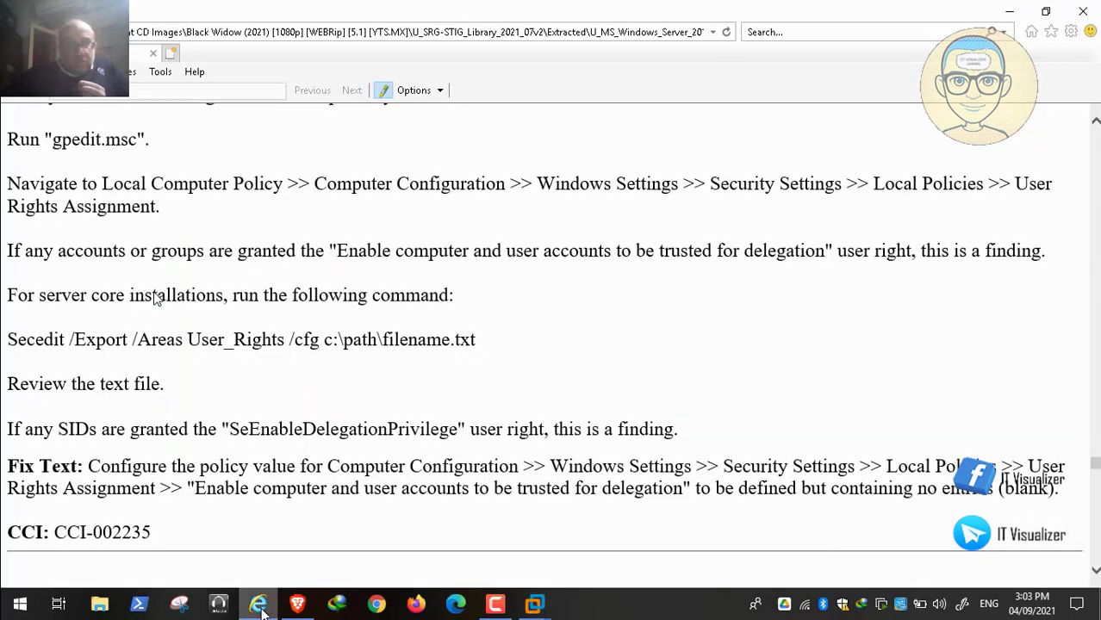
pyautogui.click(261, 609)
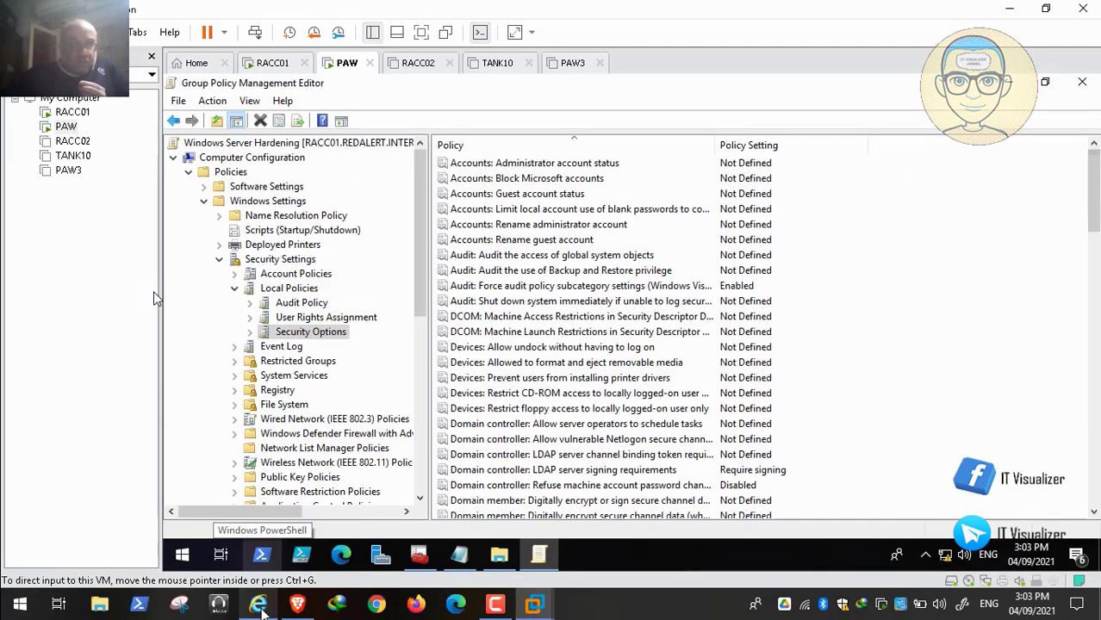
# - Select the "Enable computer and user accounts to be trusted for delegation" policy under User Rights Assignment
pyautogui.click(356, 318)
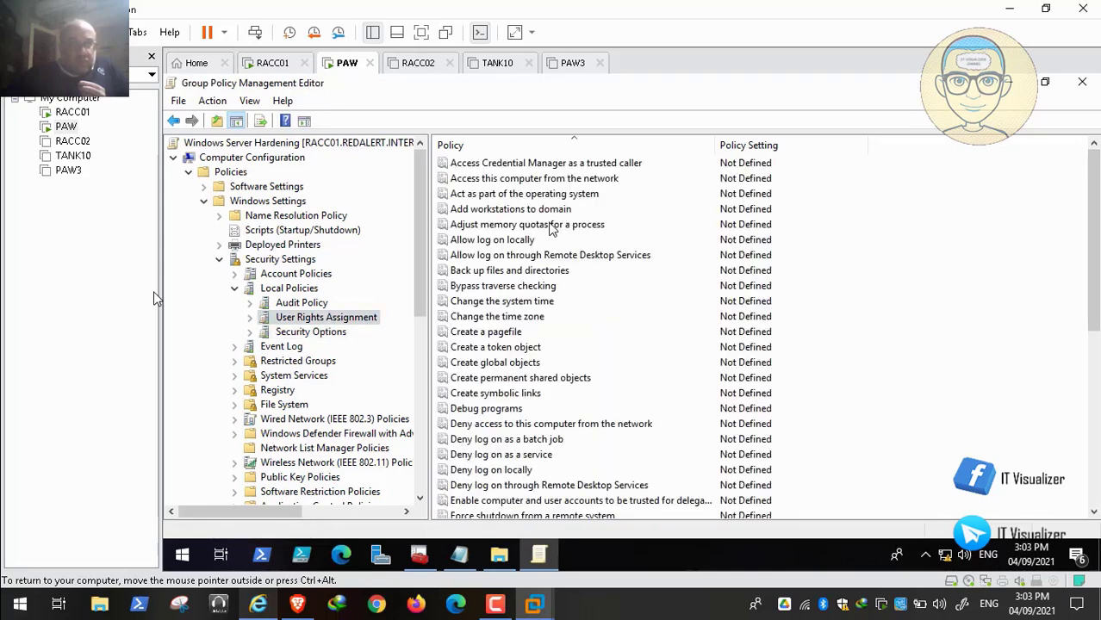
pyautogui.click(527, 241)
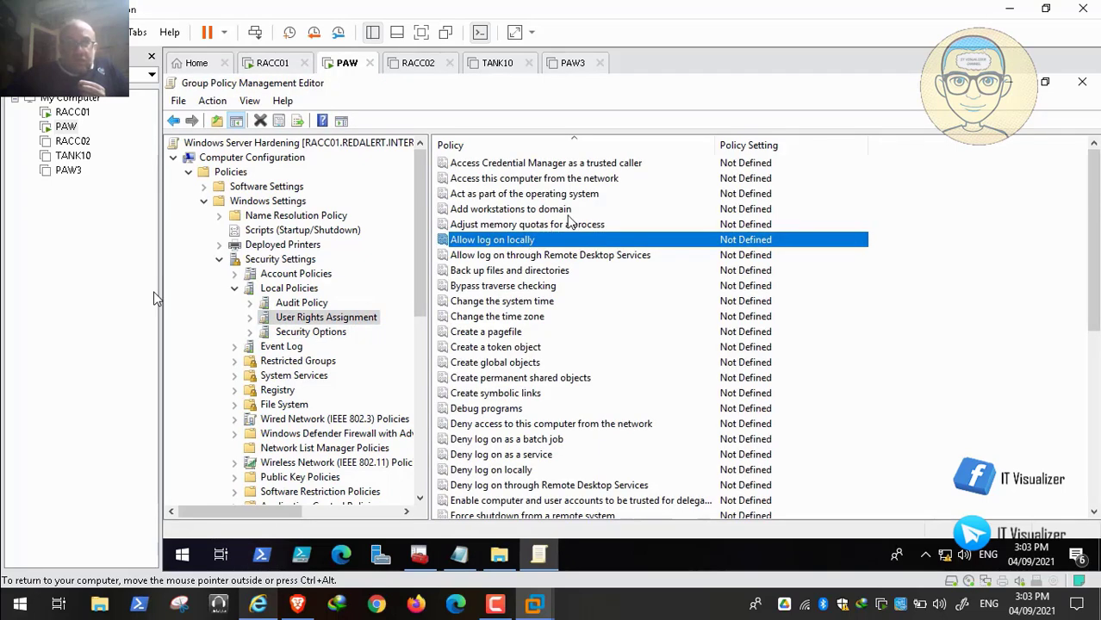
pyautogui.press('e')
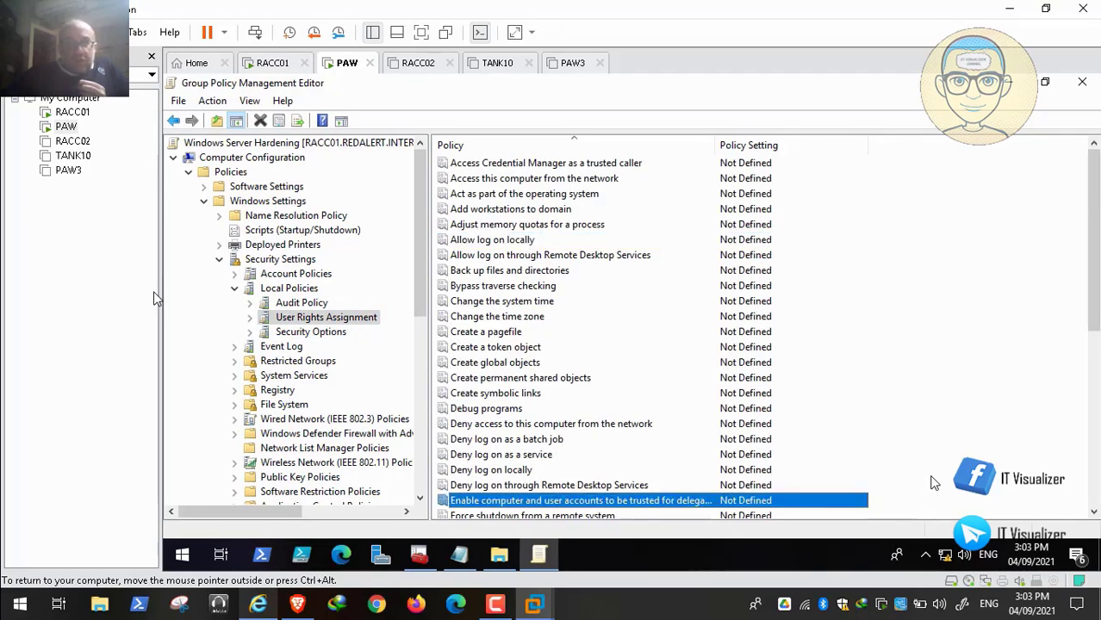
pyautogui.doubleClick(683, 500)
pyautogui.click(491, 200)
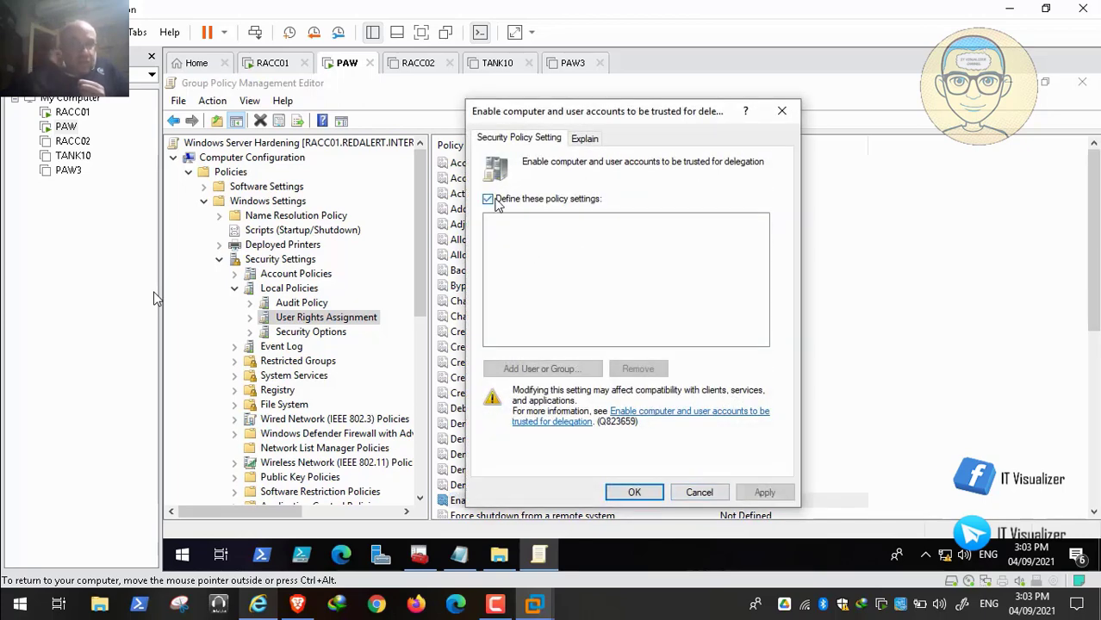
pyautogui.click(576, 369)
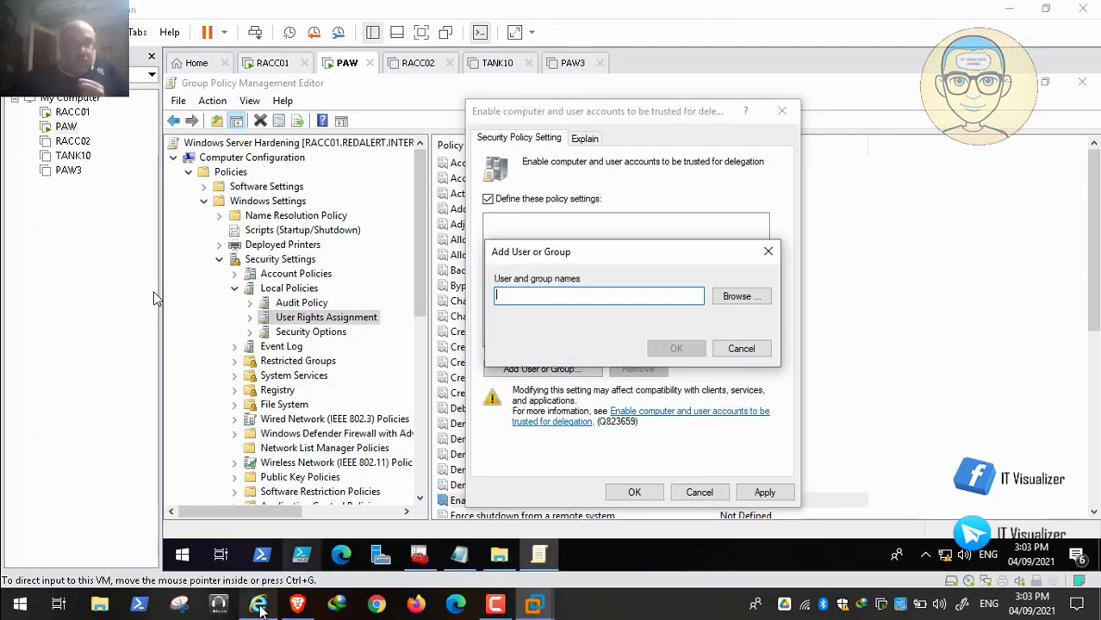
pyautogui.click(259, 606)
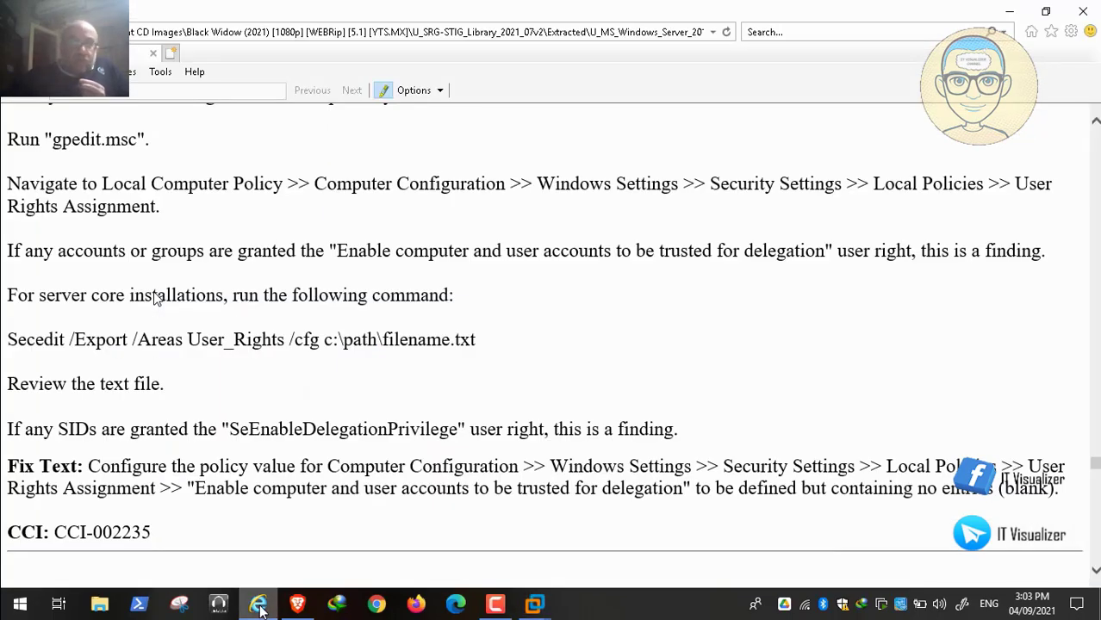
pyautogui.click(259, 606)
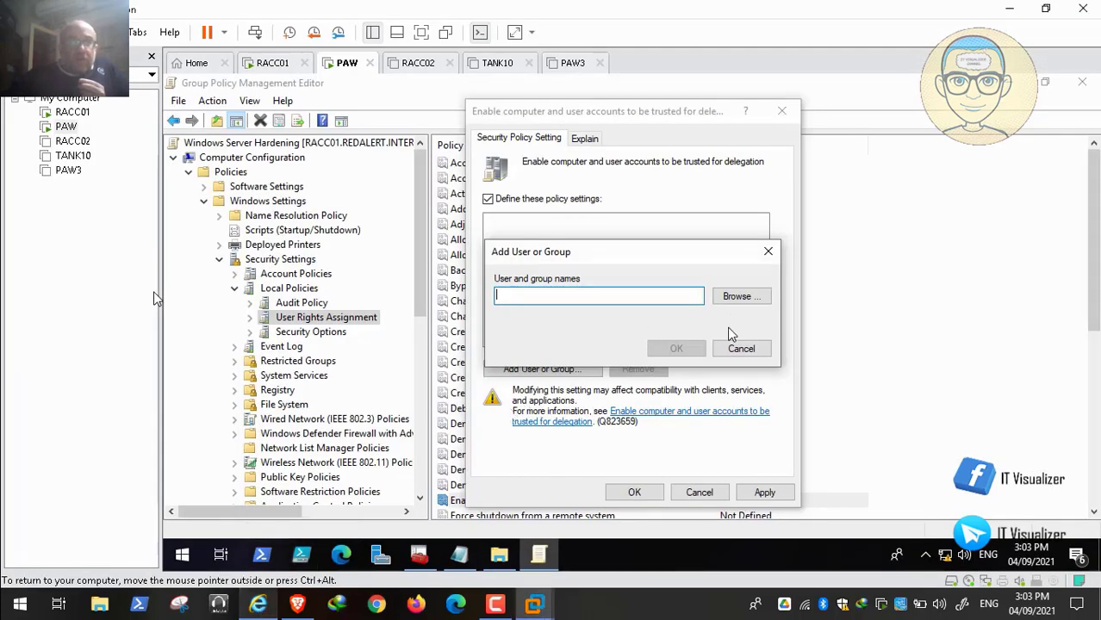
pyautogui.click(740, 348)
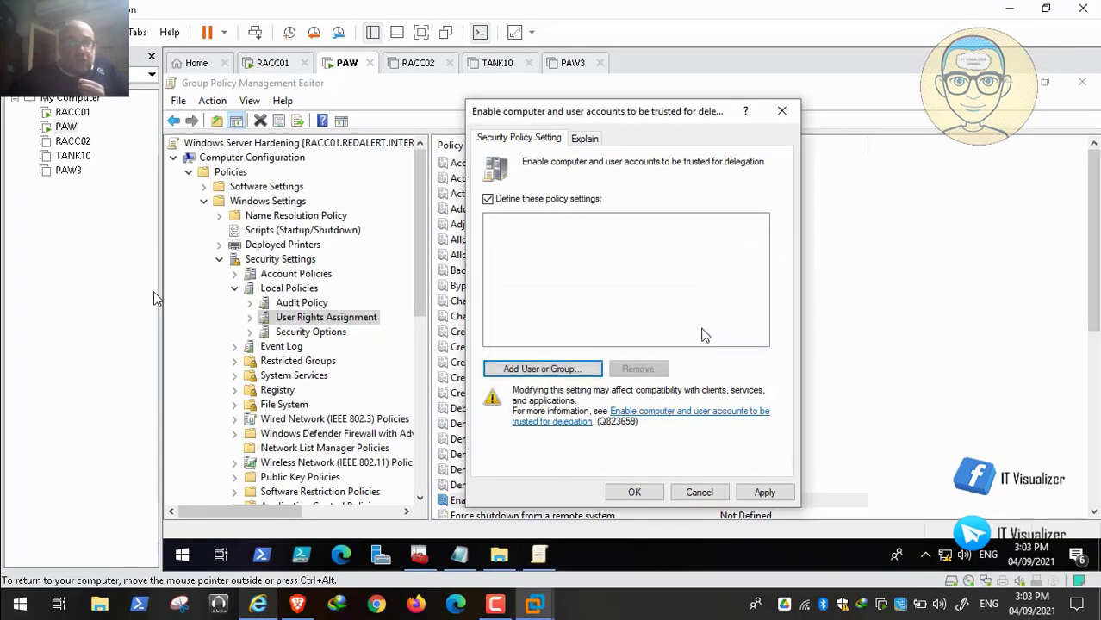
pyautogui.click(488, 199)
pyautogui.click(698, 492)
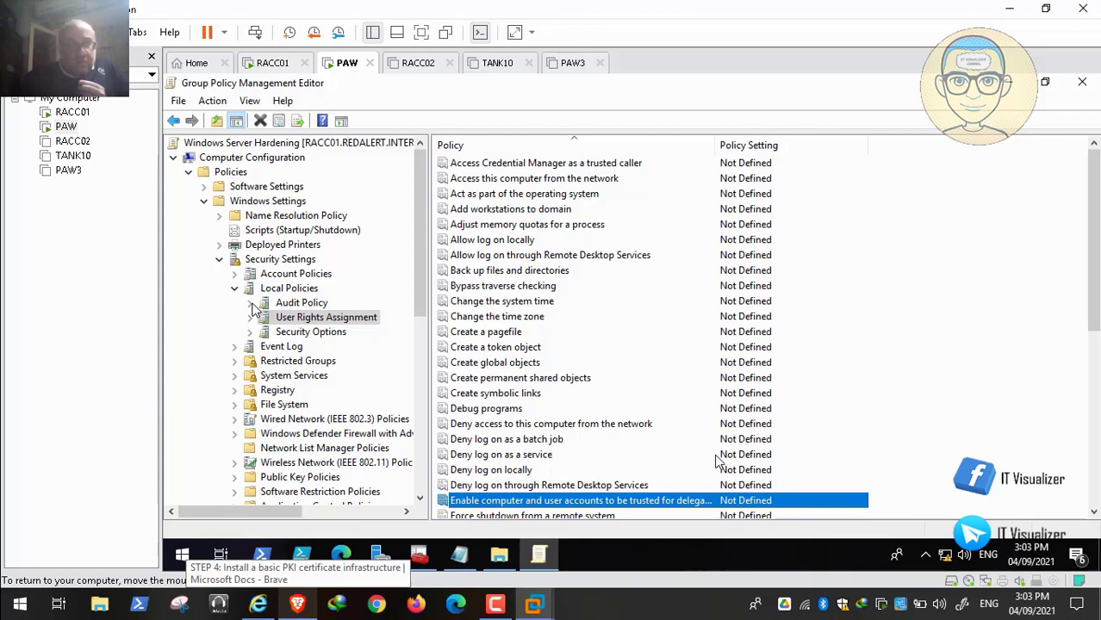
# - Leave full-screen view to pause the Video27.mp4 recording, and resume its playback in full screen
pyautogui.doubleClick(322, 294)
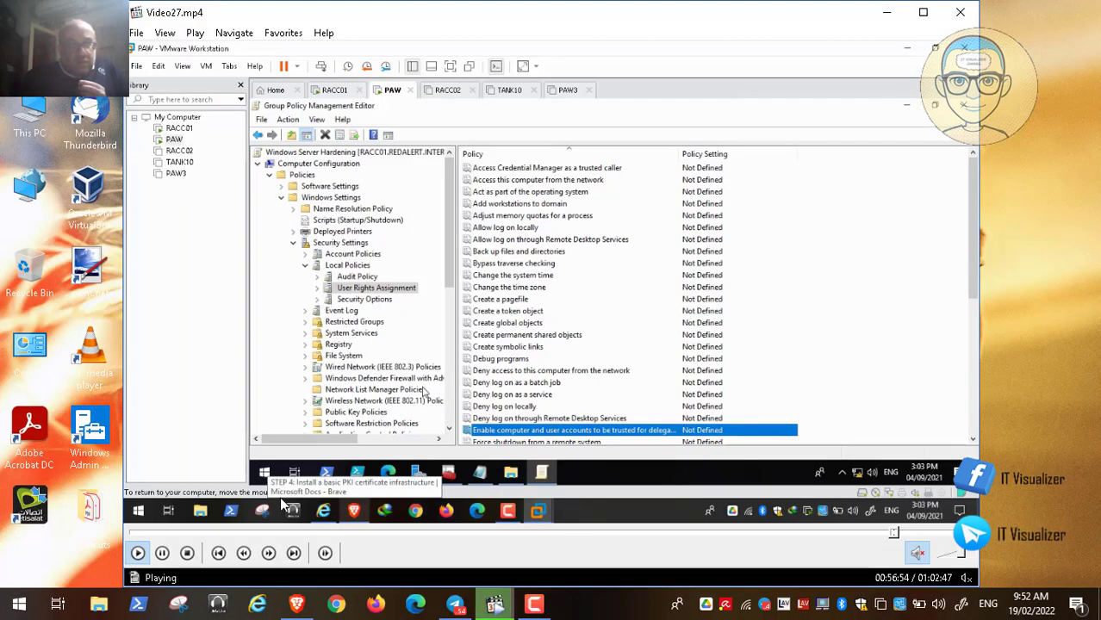
pyautogui.click(162, 553)
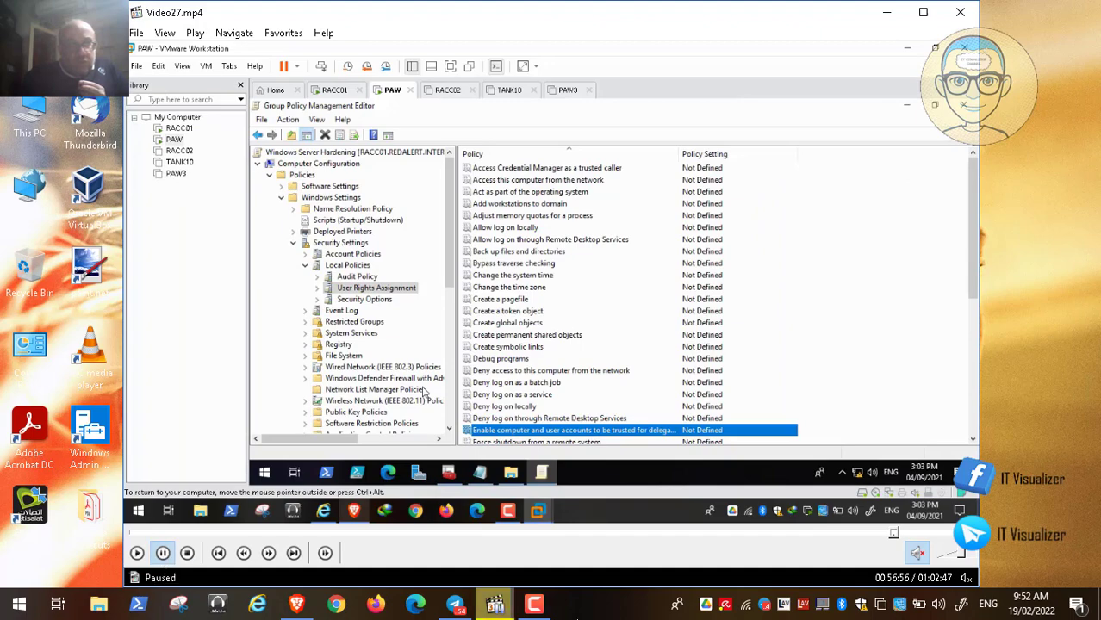
pyautogui.click(535, 606)
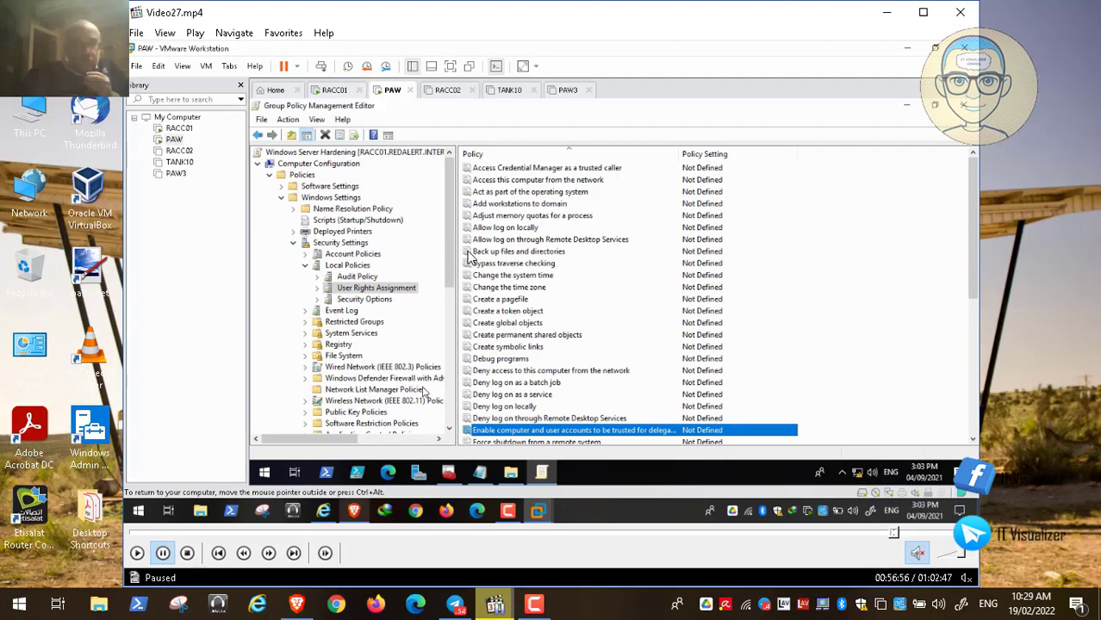
pyautogui.doubleClick(467, 252)
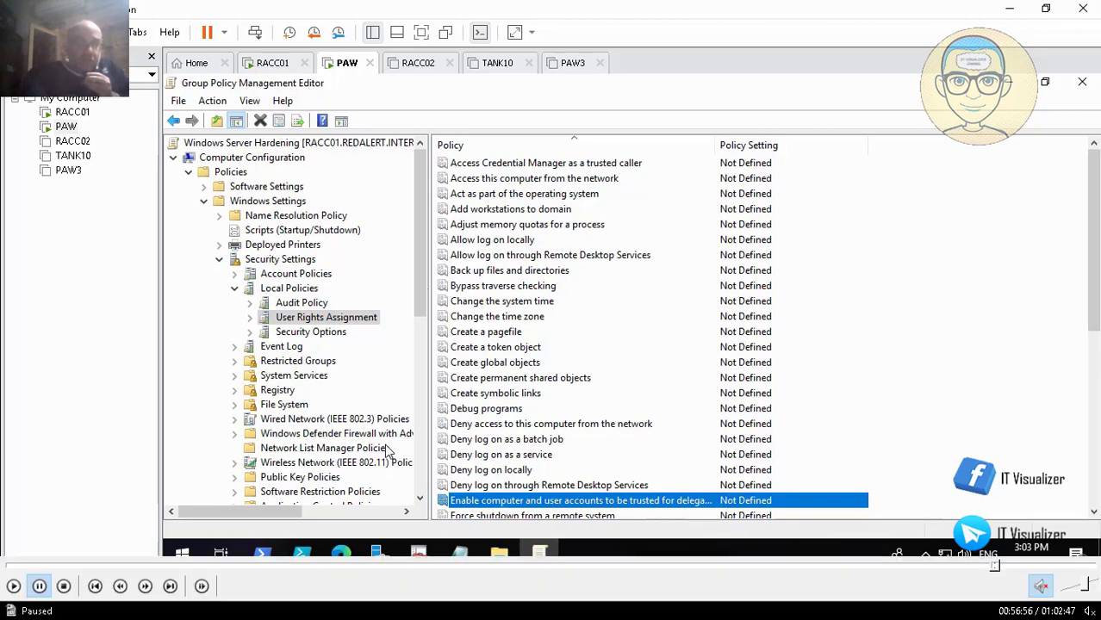
pyautogui.click(12, 590)
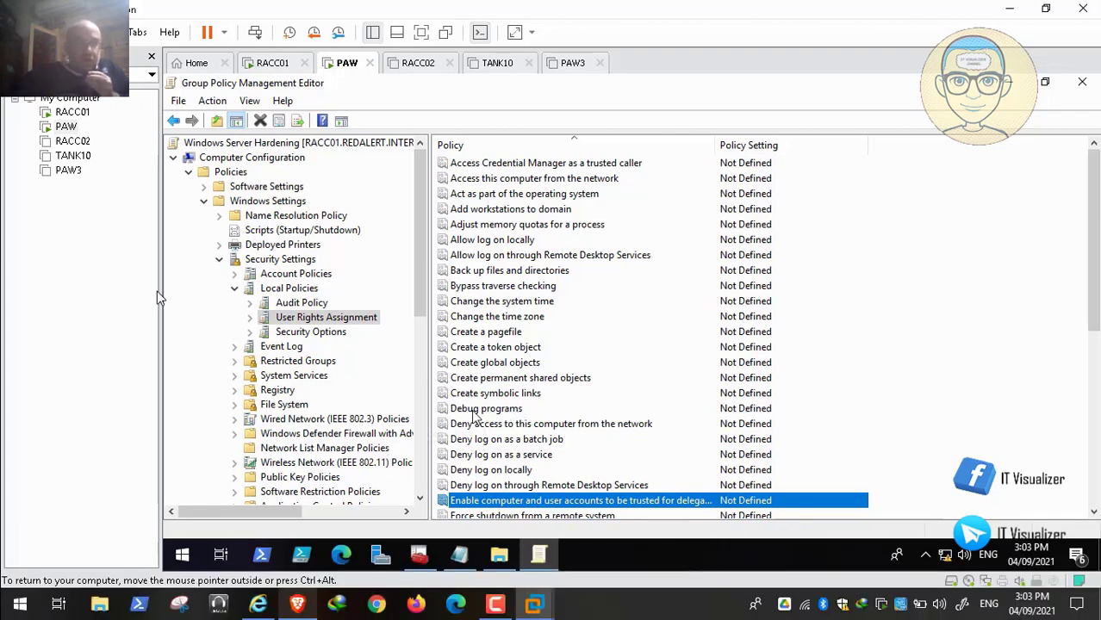
# - Recheck the WN19-MS-000130 fix text and define the "Enable computer and user accounts to be trusted for delegation" policy with no entries, accepting the change
pyautogui.click(258, 605)
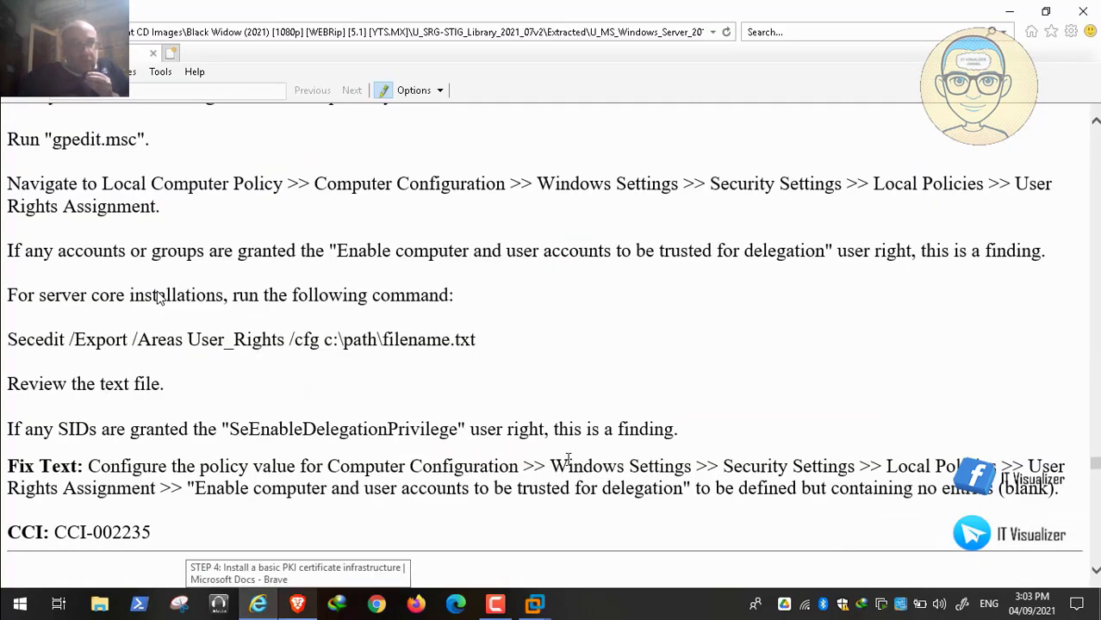
pyautogui.scroll(-5, 157, 297)
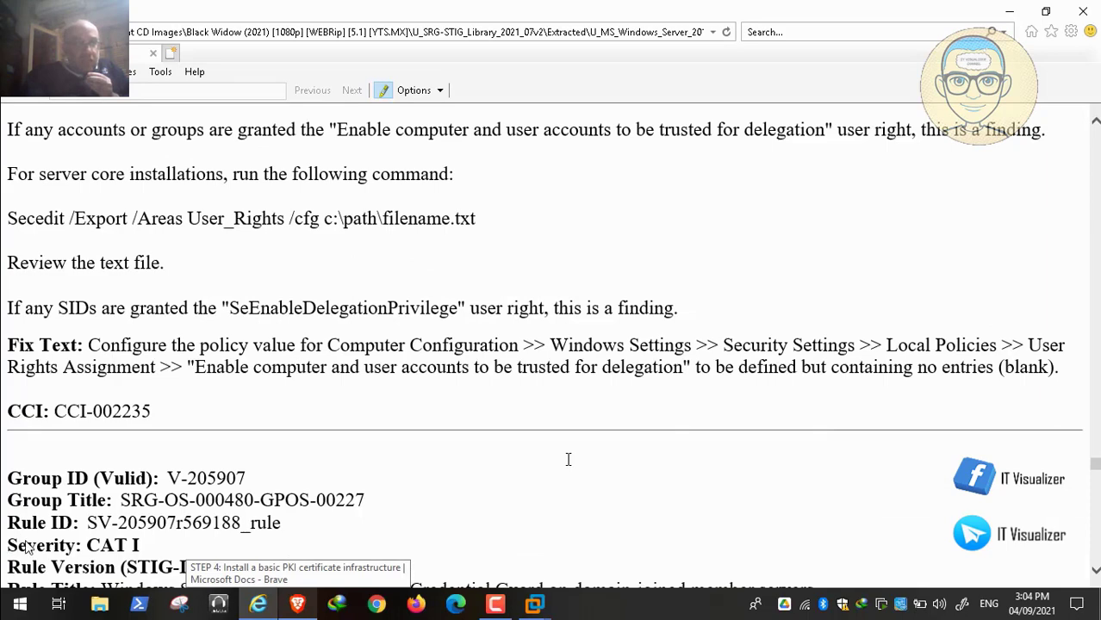
pyautogui.moveTo(34, 572)
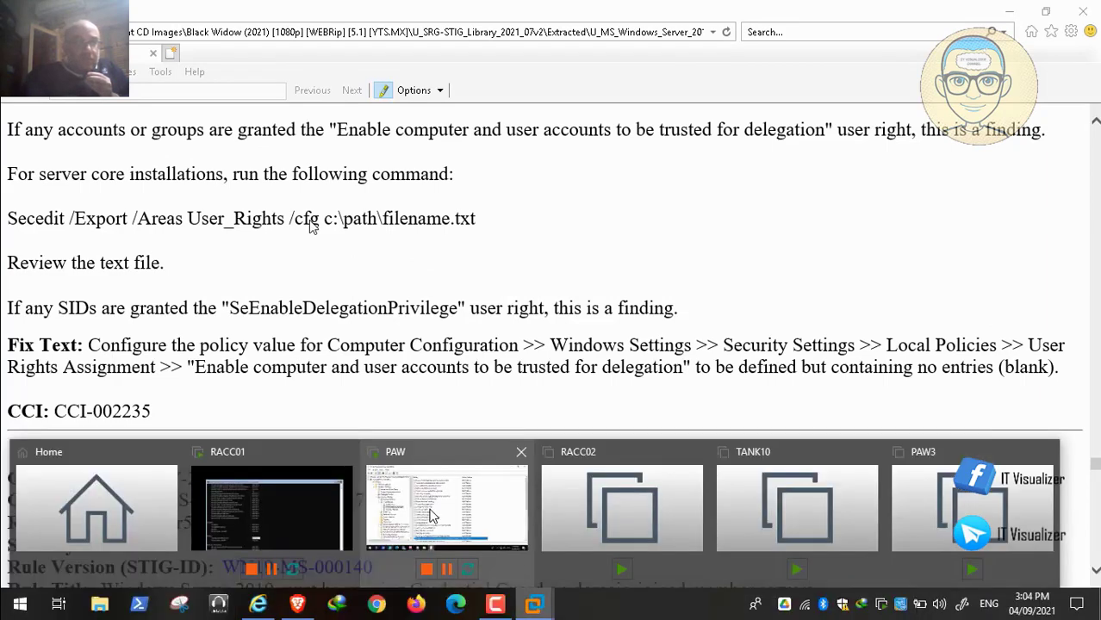
pyautogui.click(433, 517)
pyautogui.doubleClick(566, 505)
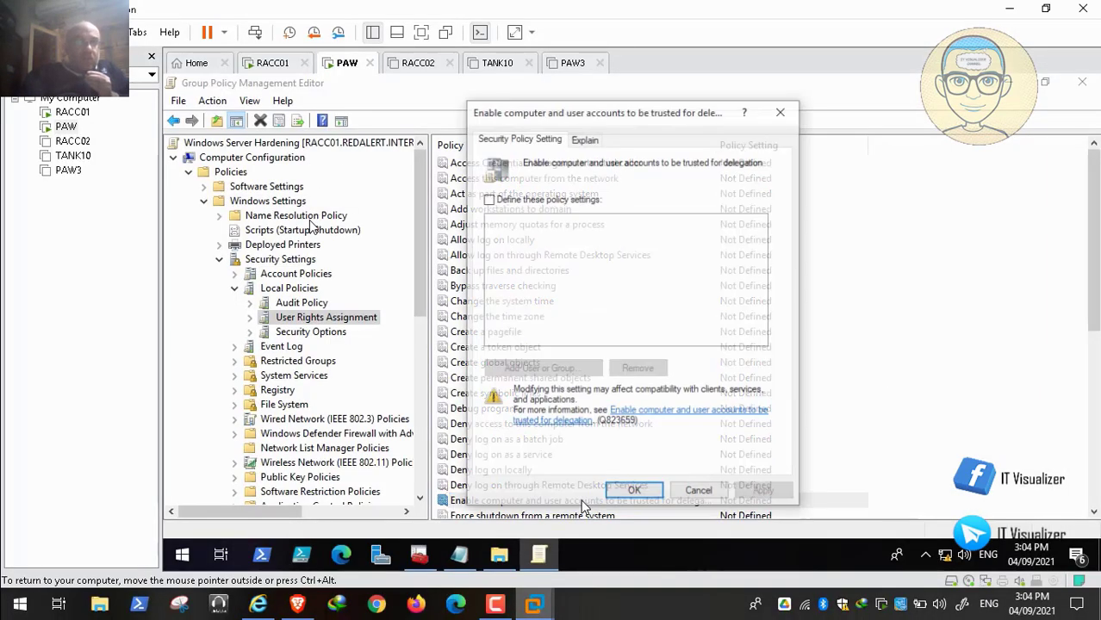
pyautogui.click(489, 201)
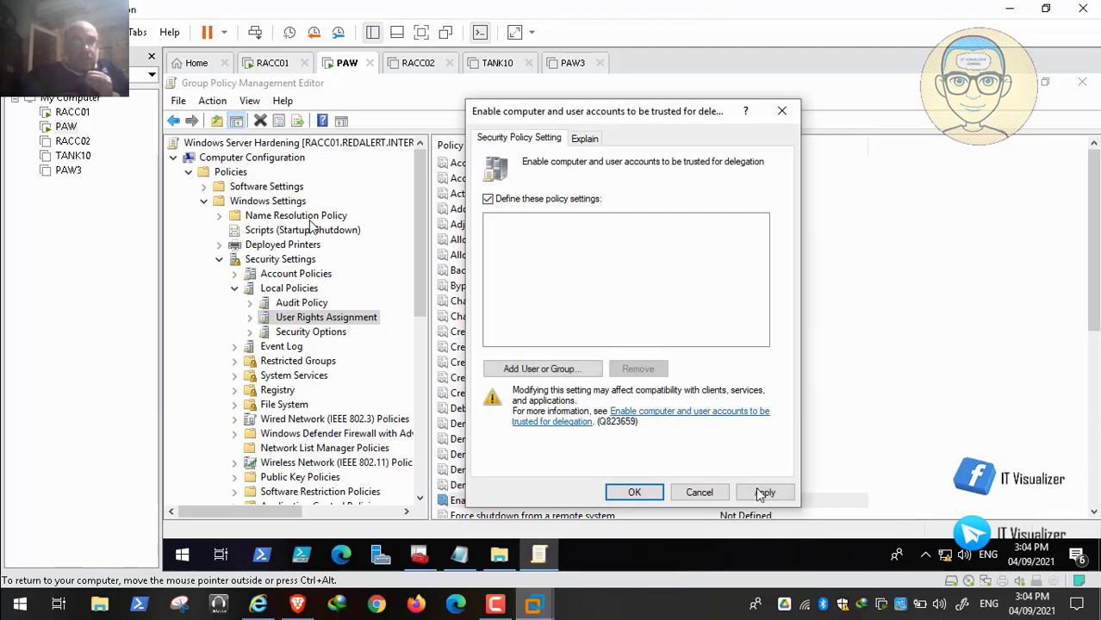
pyautogui.click(765, 492)
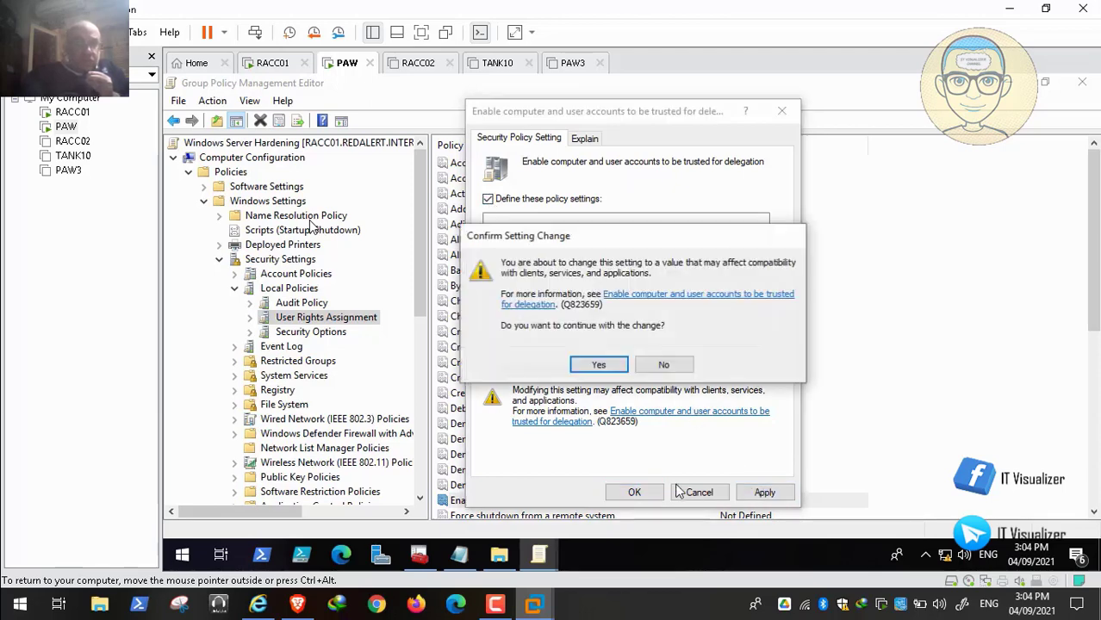
pyautogui.click(599, 365)
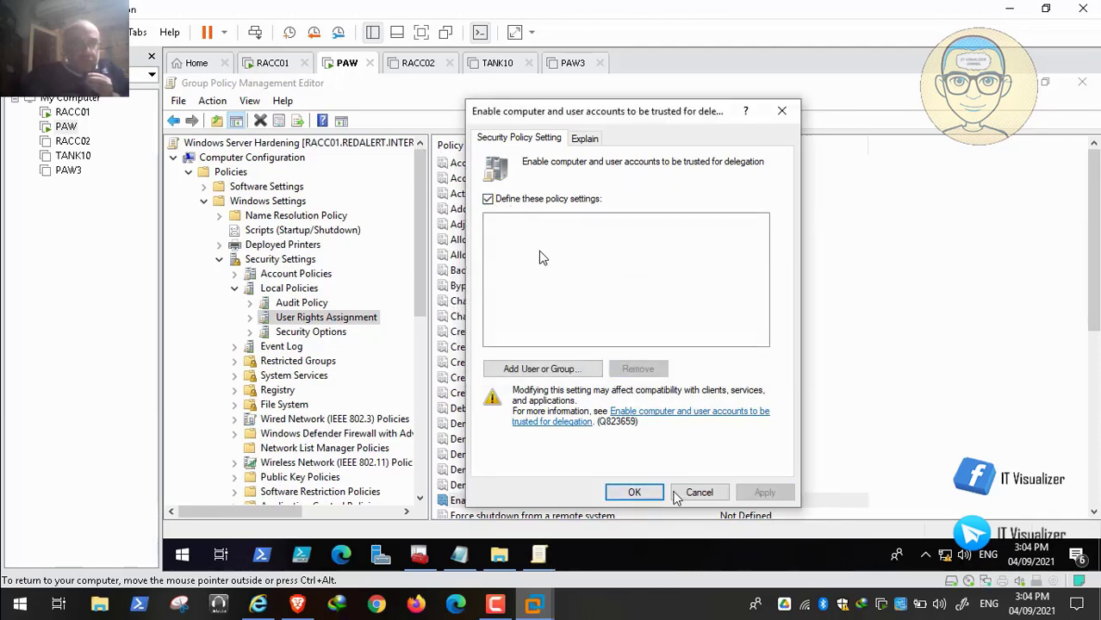
pyautogui.click(634, 493)
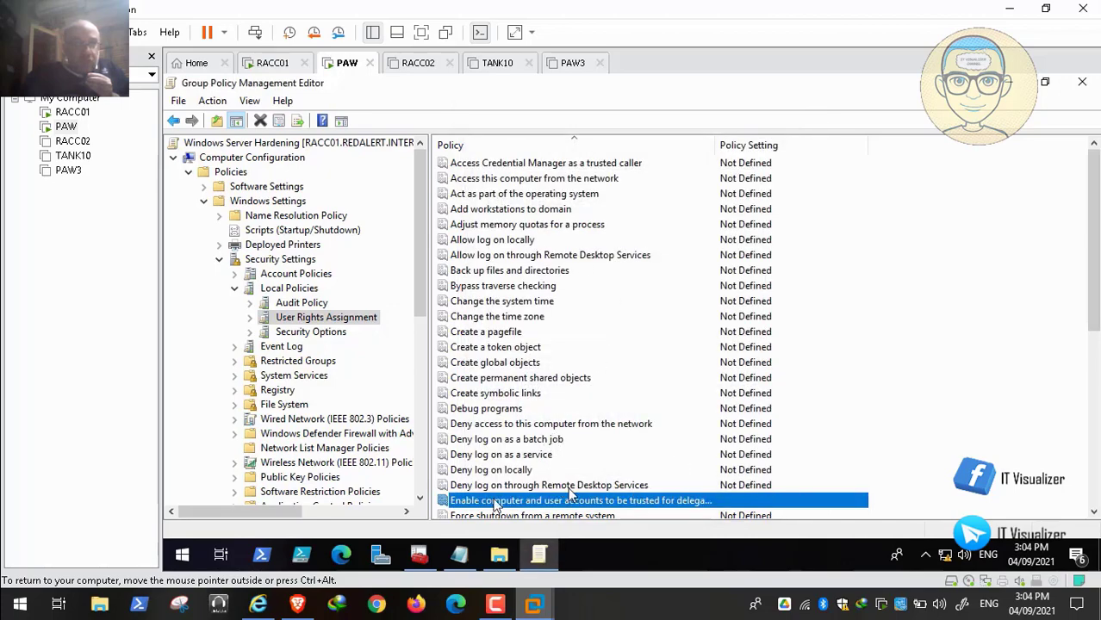
# - Review the WN19-MS-000140 Credential Guard rule and its check content in the STIG document, and pause the screen recorder
pyautogui.click(257, 609)
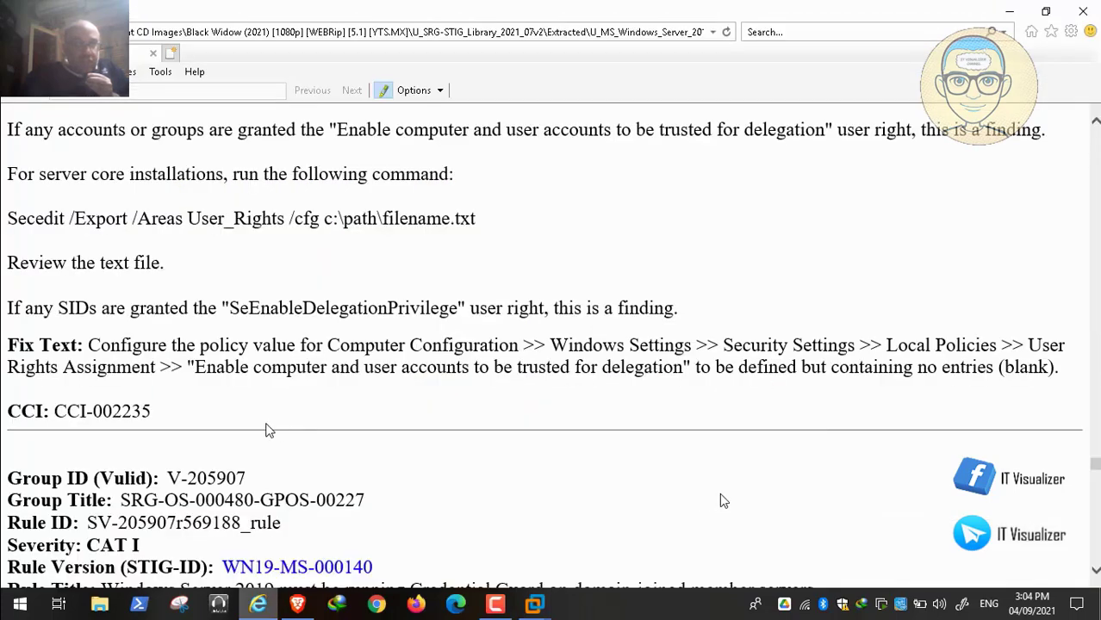
pyautogui.scroll(-4, 258, 426)
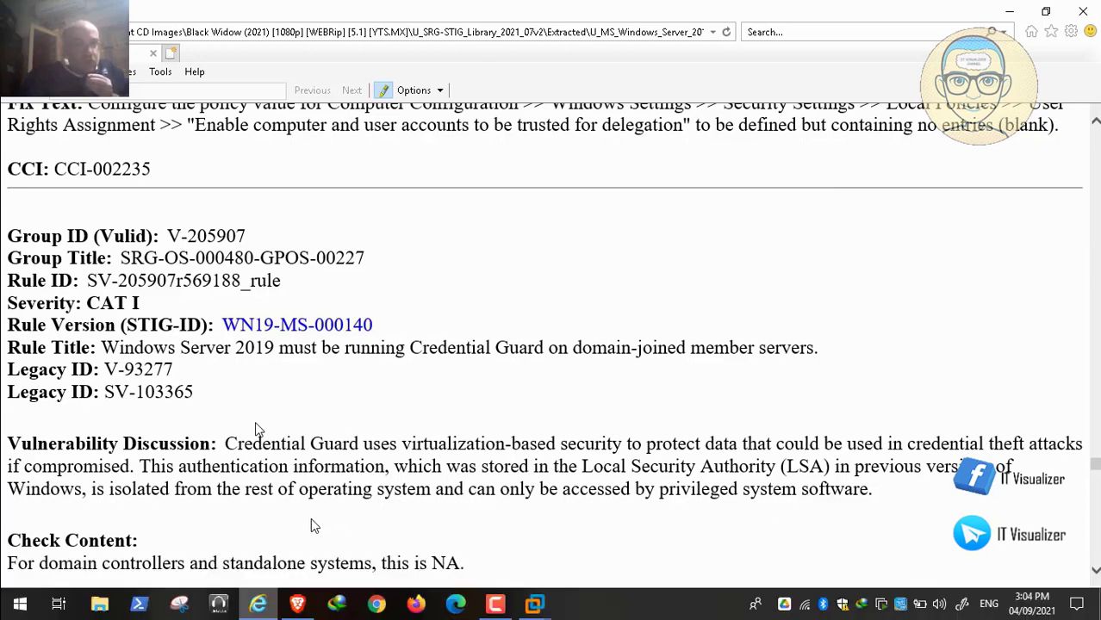
pyautogui.click(12, 586)
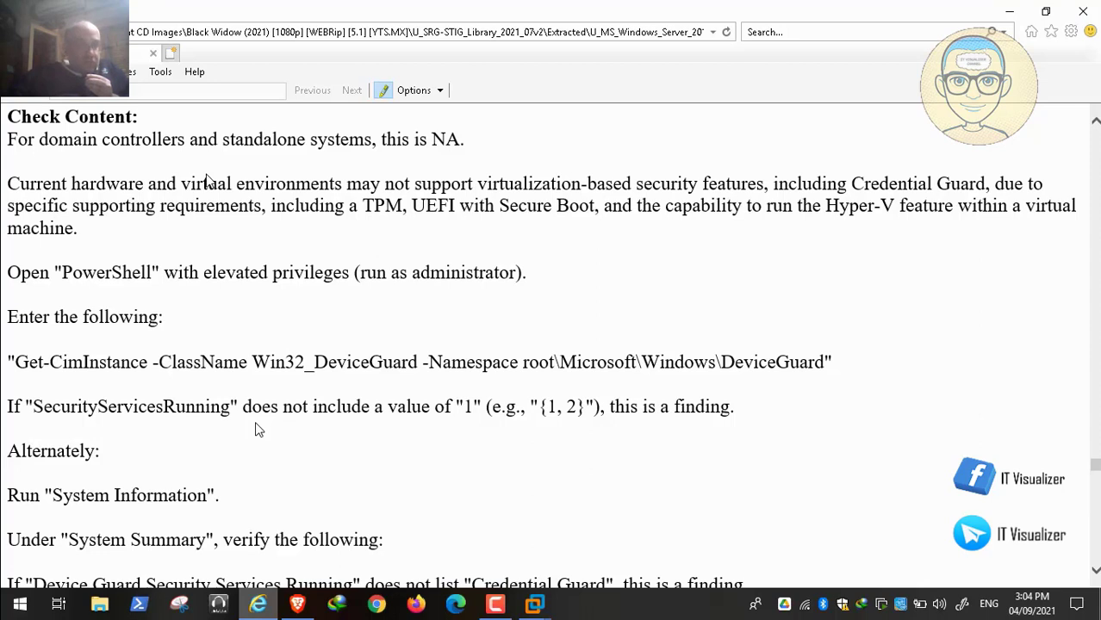
pyautogui.click(498, 609)
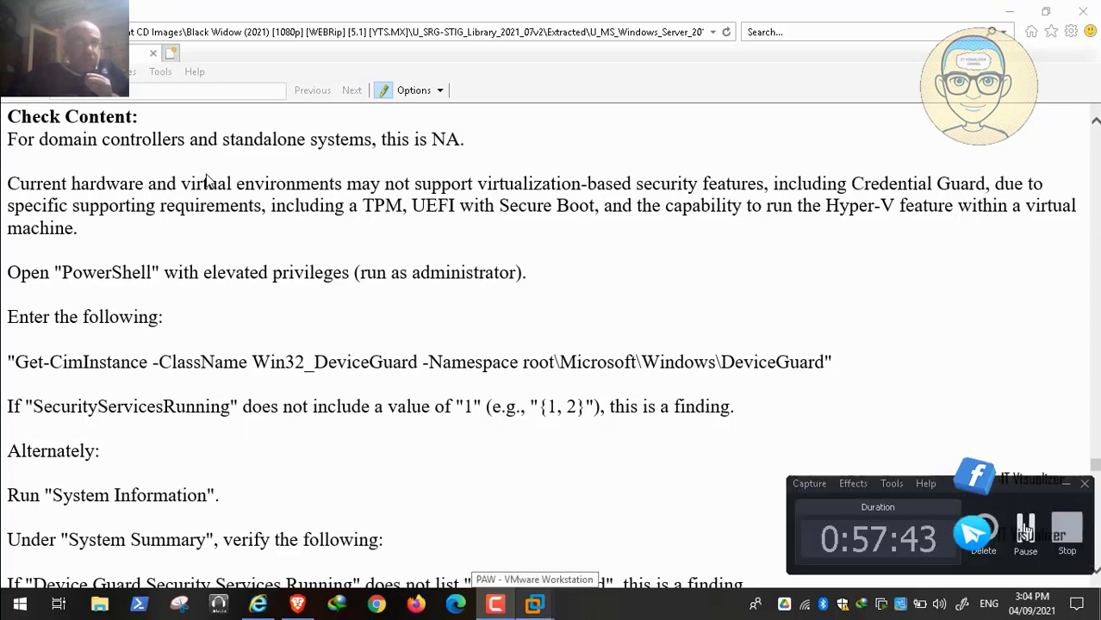
pyautogui.click(1025, 524)
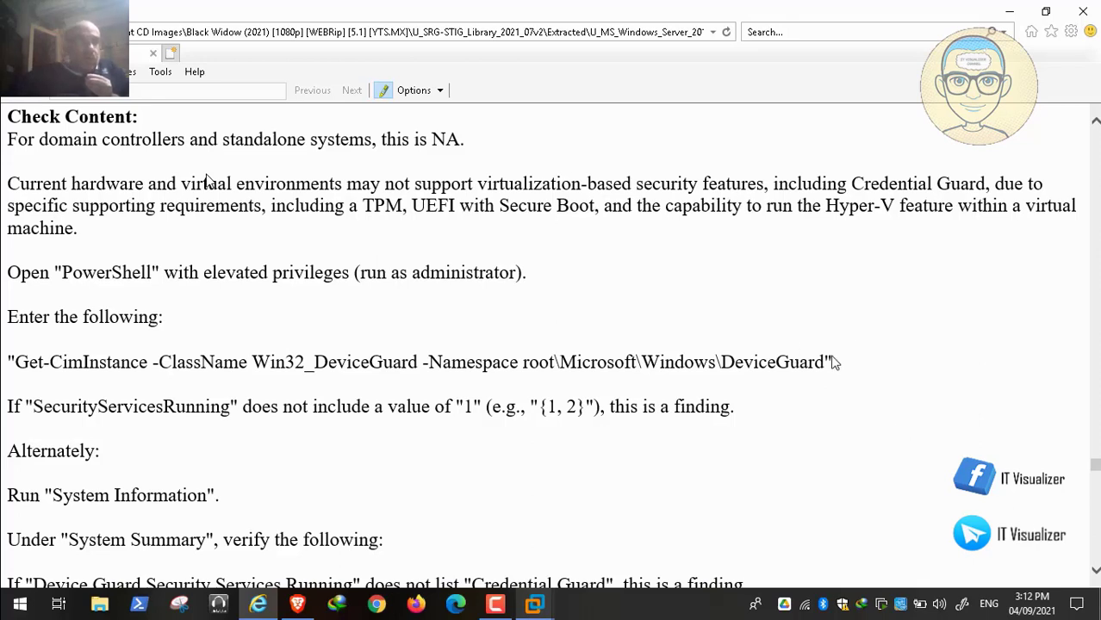
# - Copy the command Get-CimInstance -ClassName Win32_DeviceGuard -Namespace root\Microsoft\Windows\DeviceGuard from the check content, without its quotation marks
pyautogui.moveTo(823, 363); pyautogui.dragTo(562, 349)
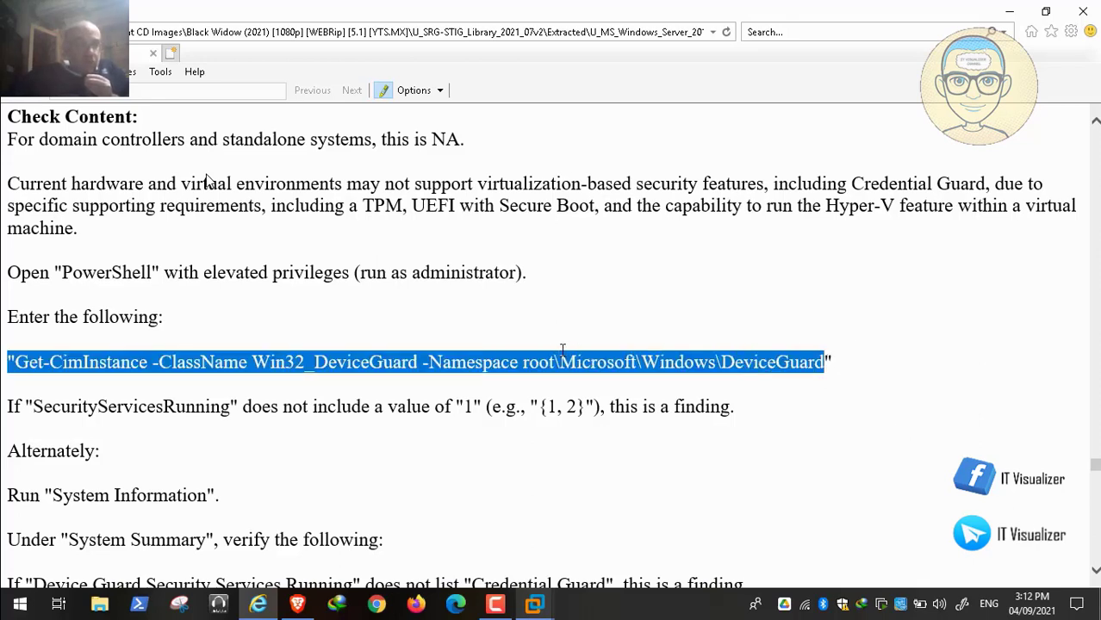
pyautogui.moveTo(373, 343); pyautogui.dragTo(26, 362)
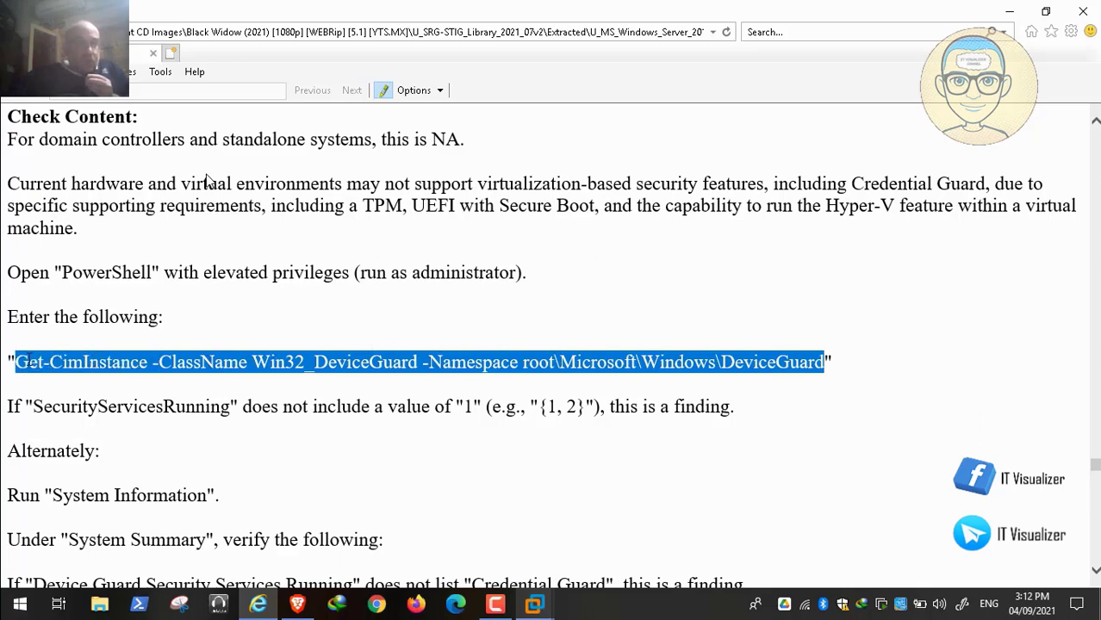
pyautogui.rightClick(117, 362)
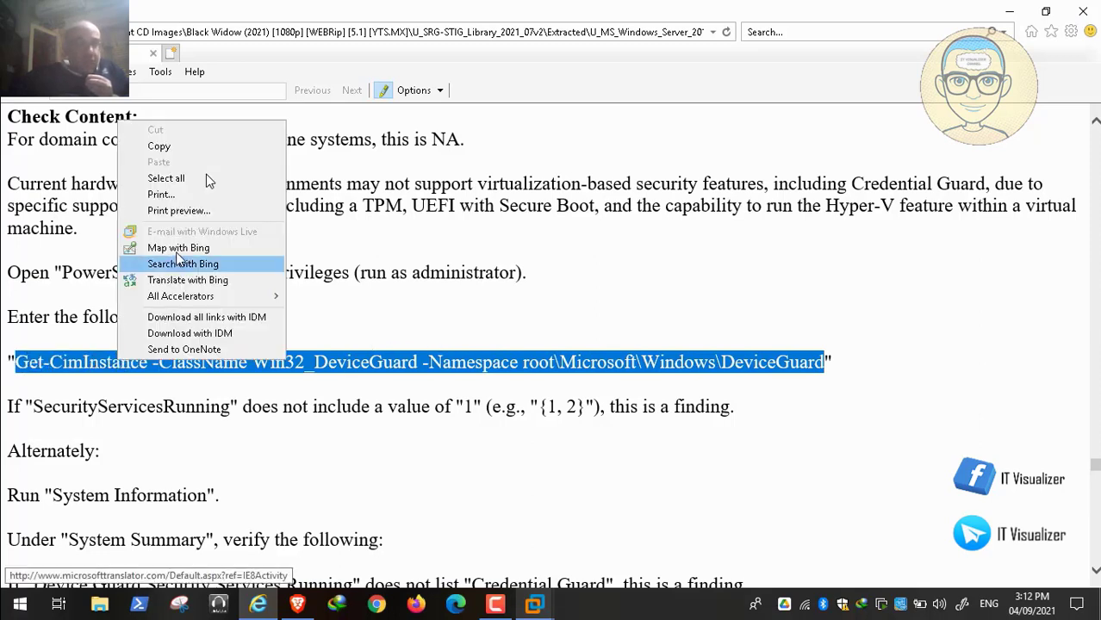
pyautogui.click(177, 152)
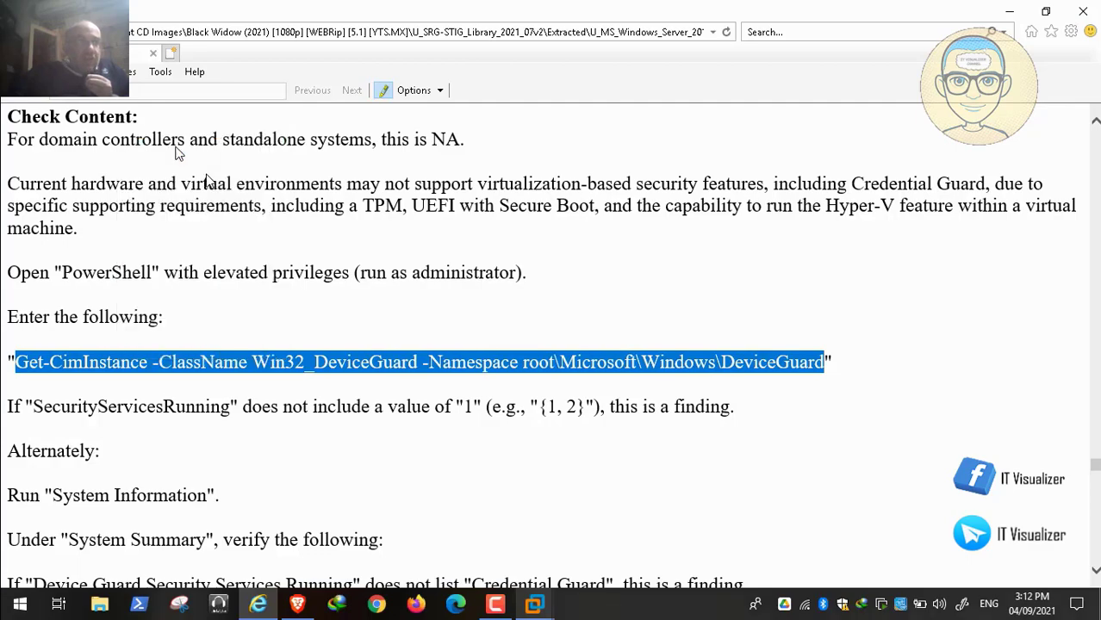
# - Read the remaining WN19-MS-000140 registry check and fix text, and switch to the RACC01 virtual machine in VMware Workstation
pyautogui.scroll(-2, 424, 339)
pyautogui.scroll(-2, 428, 340)
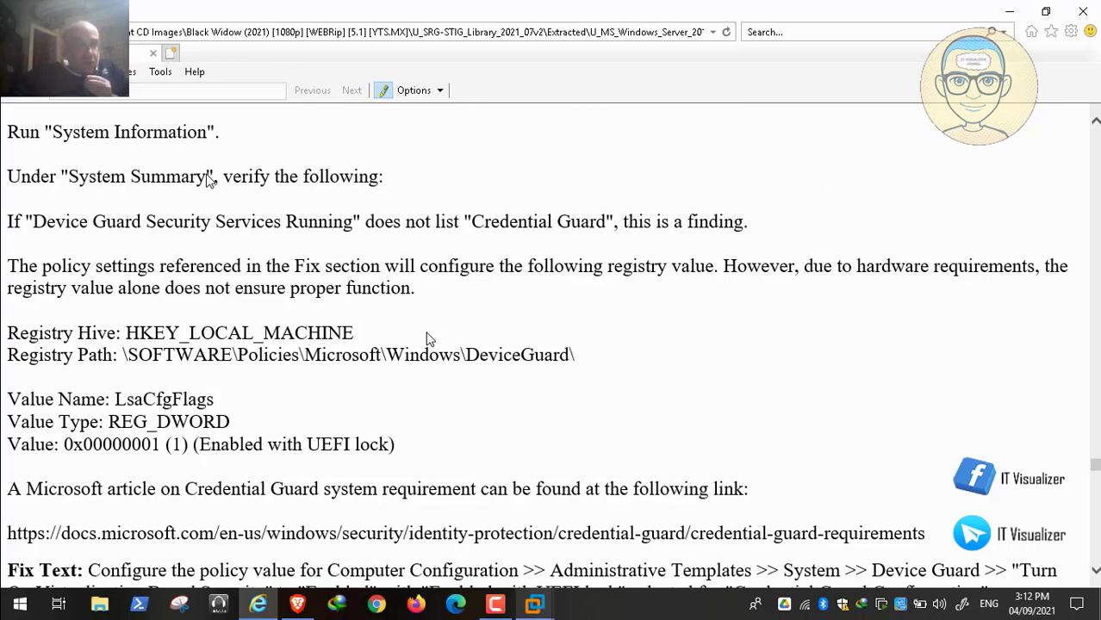
pyautogui.scroll(-1, 428, 340)
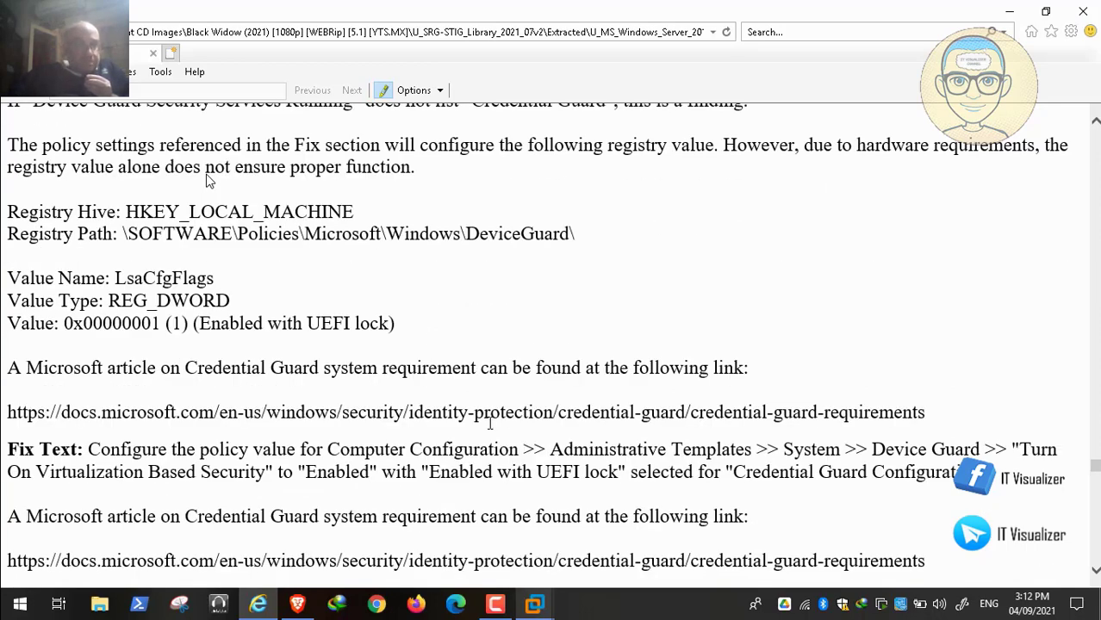
pyautogui.moveTo(535, 606)
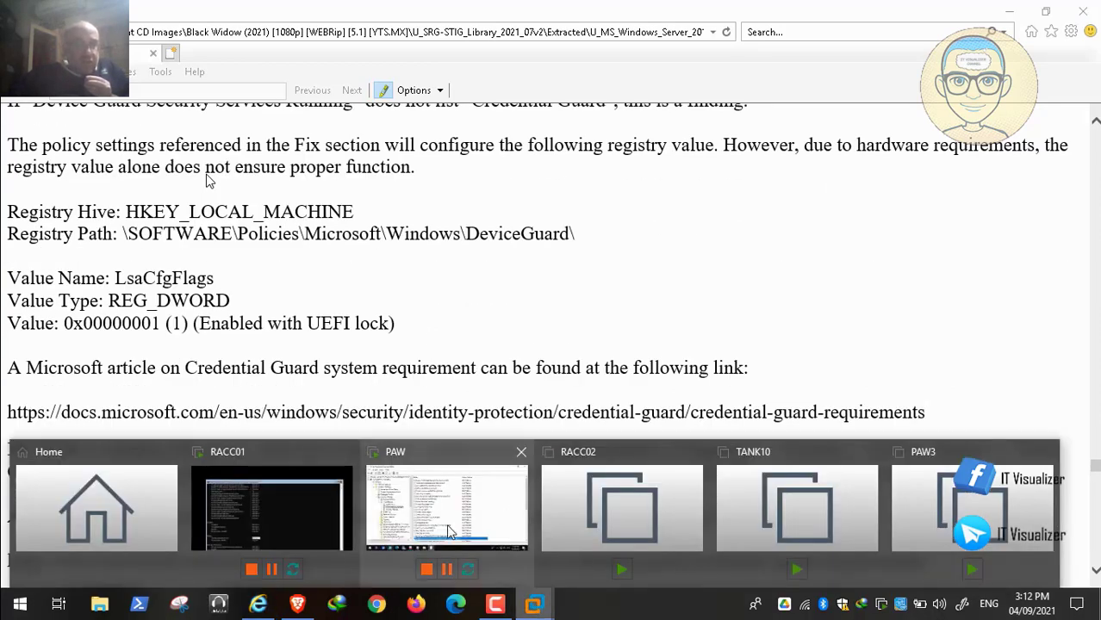
pyautogui.click(339, 513)
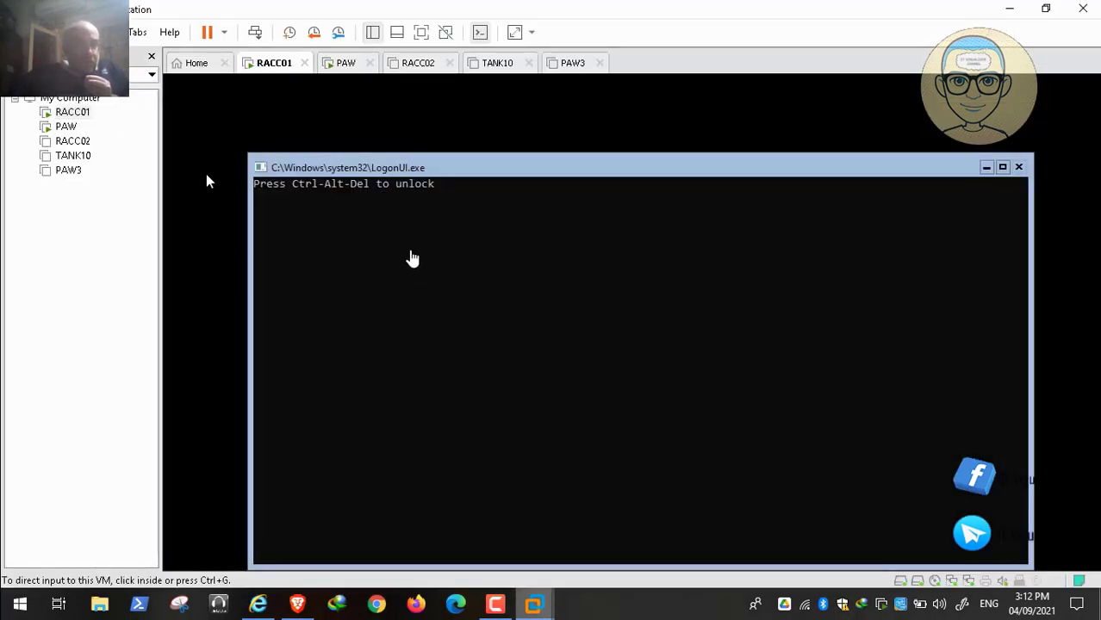
# - Unlock the RACC01 virtual machine by entering the account password
pyautogui.click(255, 34)
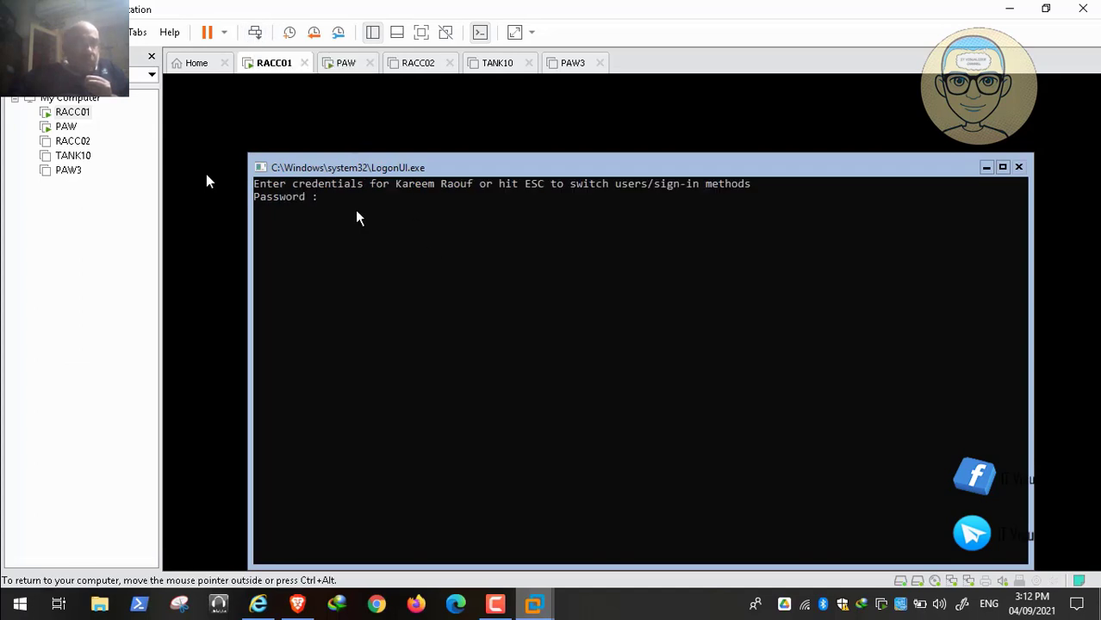
pyautogui.write('*********')
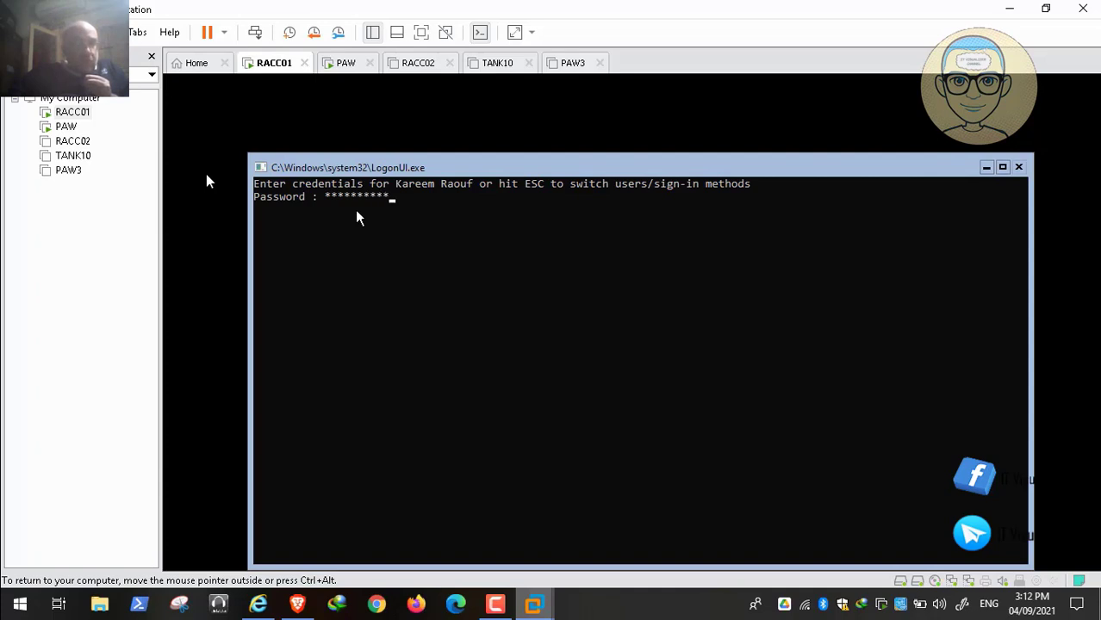
pyautogui.press('Return')
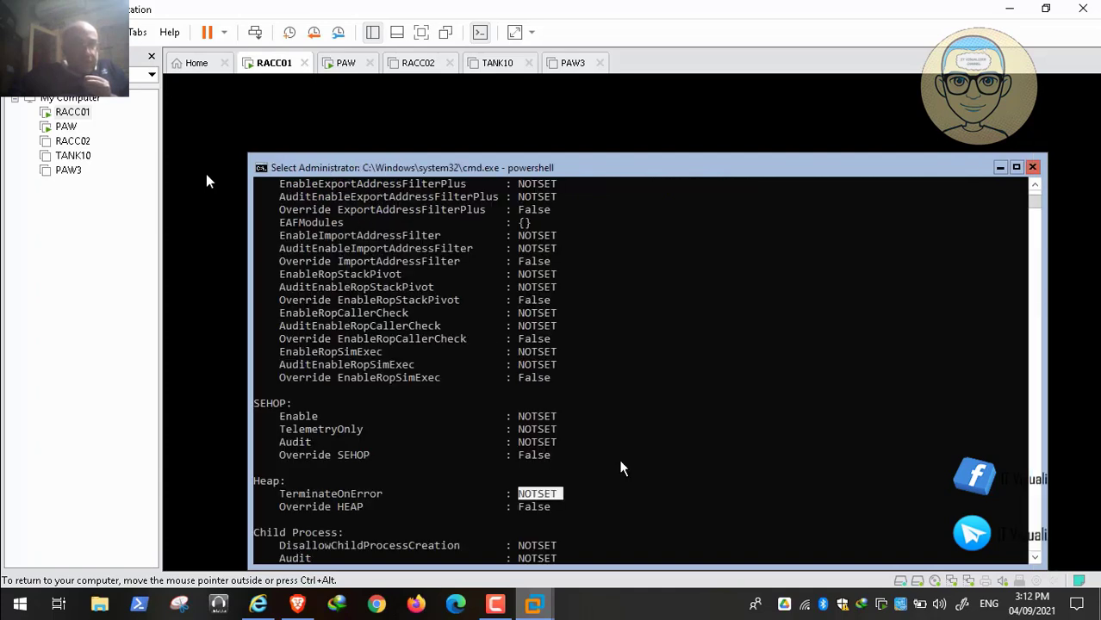
# - Try to paste the copied Get-CimInstance command at the PowerShell prompt on RACC01
pyautogui.moveTo(1032, 198); pyautogui.dragTo(1033, 199)
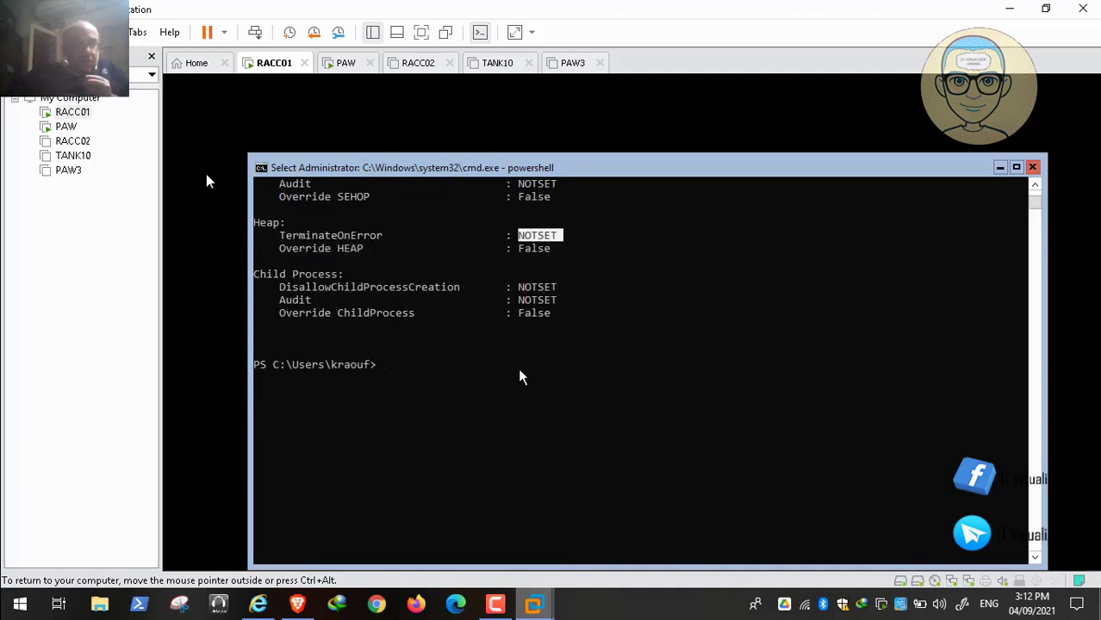
pyautogui.rightClick(386, 371)
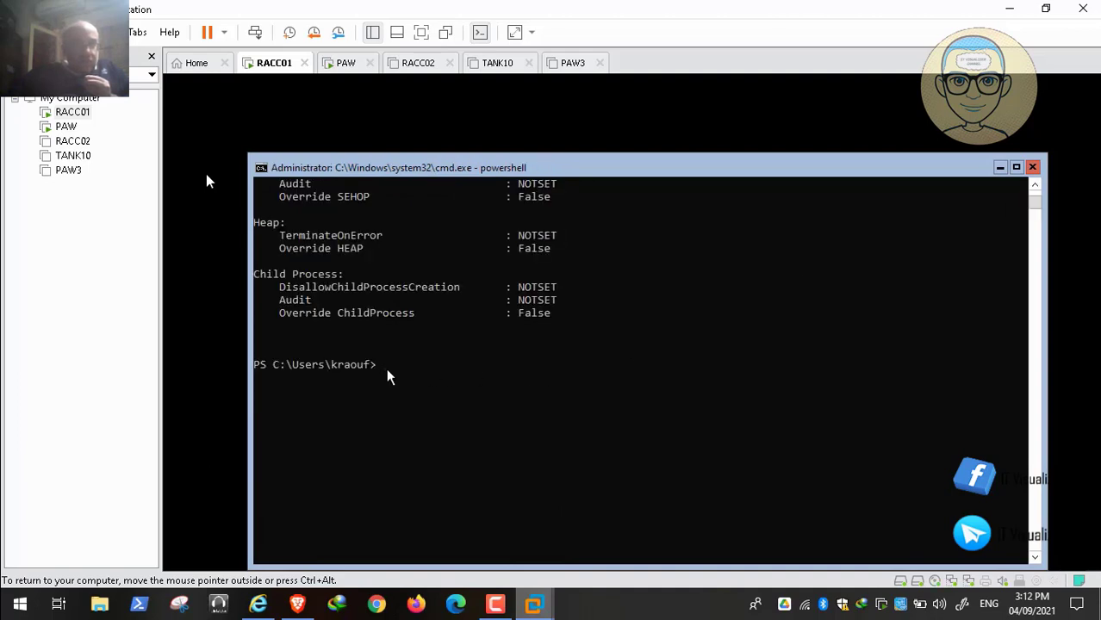
pyautogui.rightClick(386, 372)
pyautogui.press('BackSpace')
pyautogui.press('BackSpace')
pyautogui.press('BackSpace')
pyautogui.press('BackSpace')
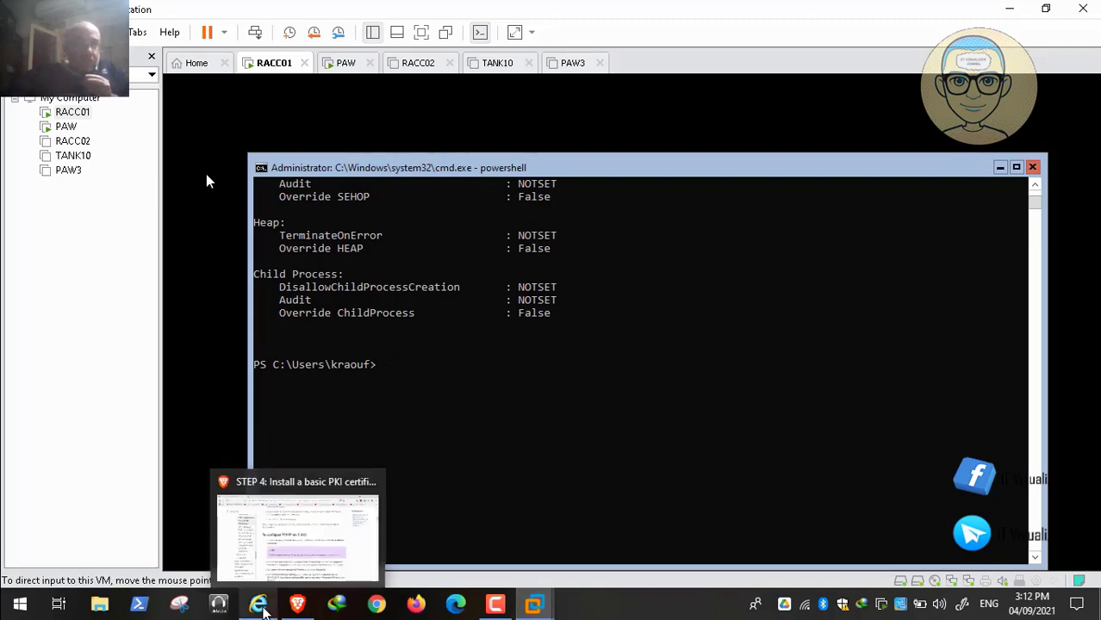
# - Copy the Get-CimInstance Win32_DeviceGuard command again from the WN19-MS-000140 check content in the STIG document
pyautogui.click(262, 608)
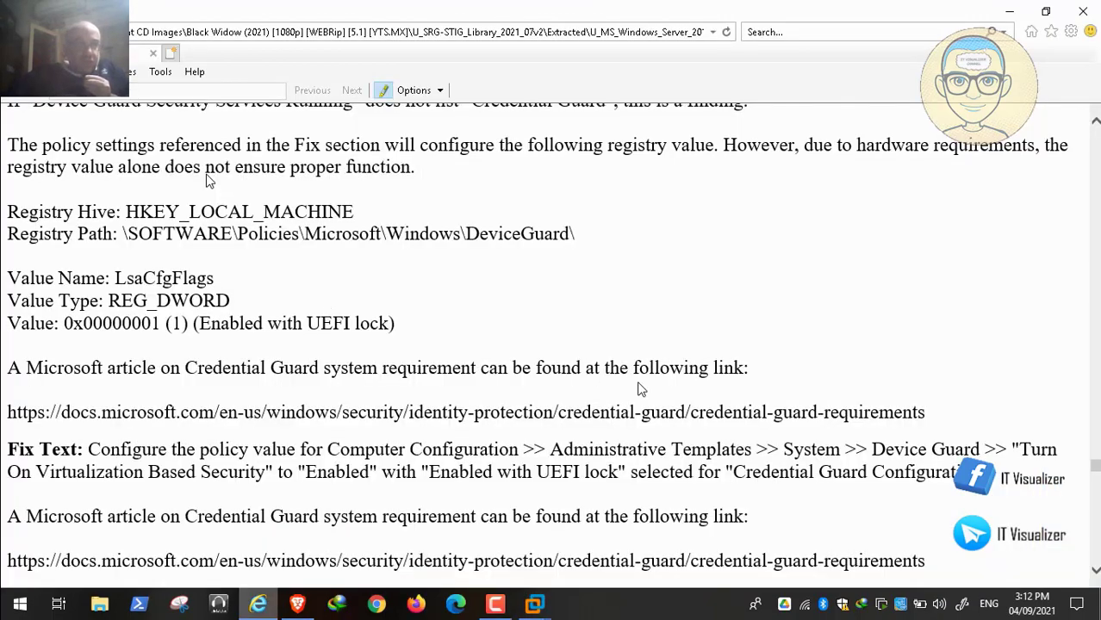
pyautogui.scroll(2, 639, 389)
pyautogui.scroll(1, 639, 388)
pyautogui.scroll(-1, 638, 389)
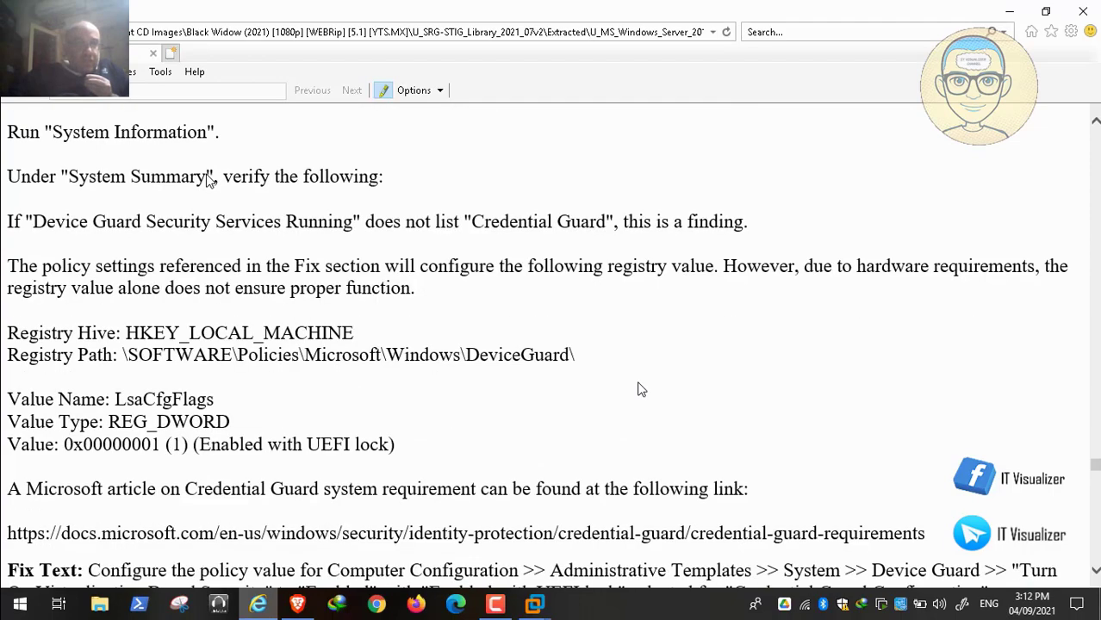
pyautogui.scroll(4, 639, 389)
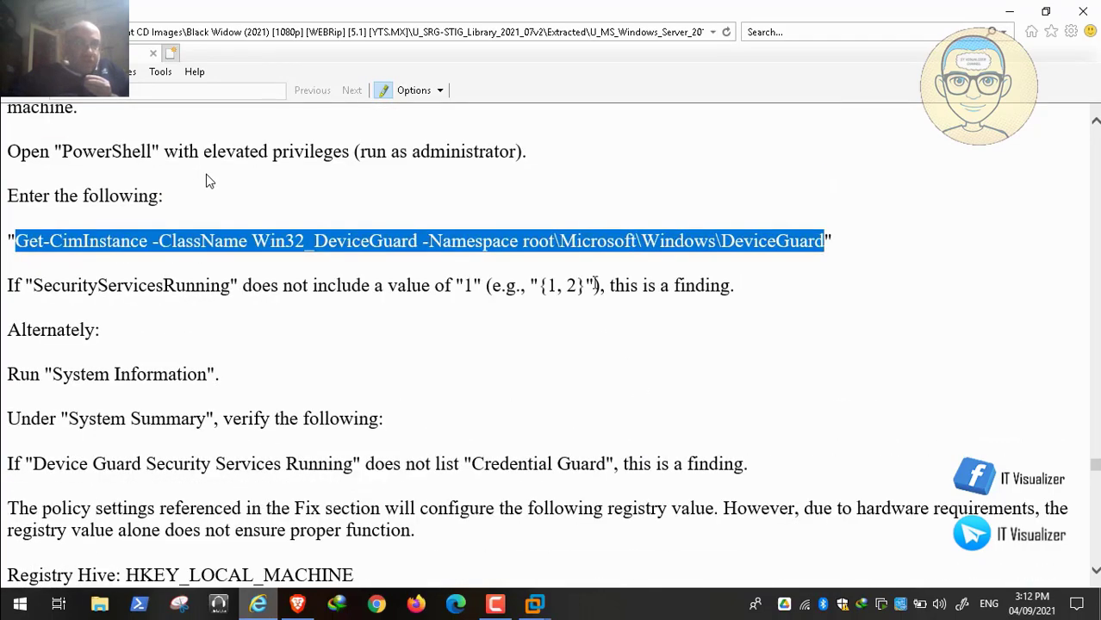
pyautogui.rightClick(581, 237)
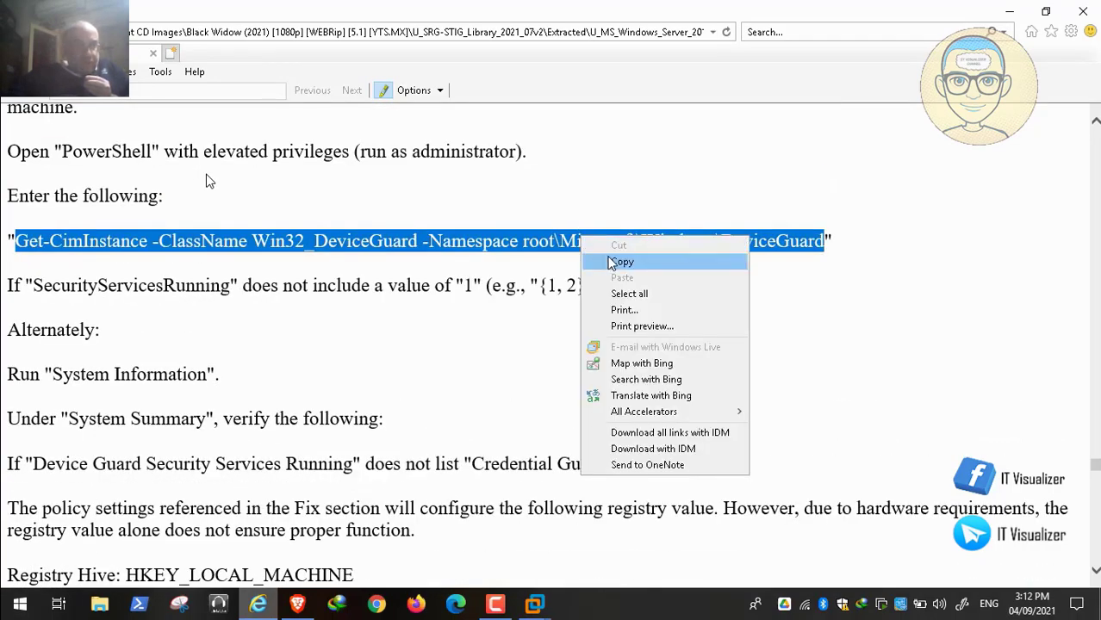
pyautogui.click(610, 262)
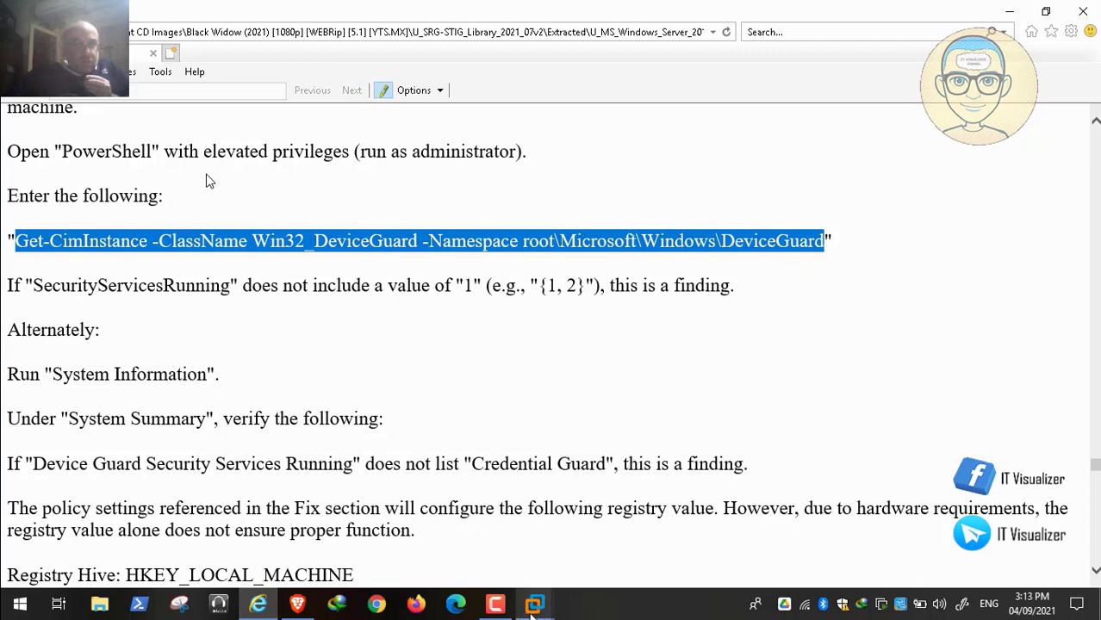
# - Run Get-CimInstance -ClassName Win32_DeviceGuard -Namespace root\Microsoft\Windows\DeviceGuard in PowerShell on RACC01
pyautogui.click(534, 604)
pyautogui.click(271, 509)
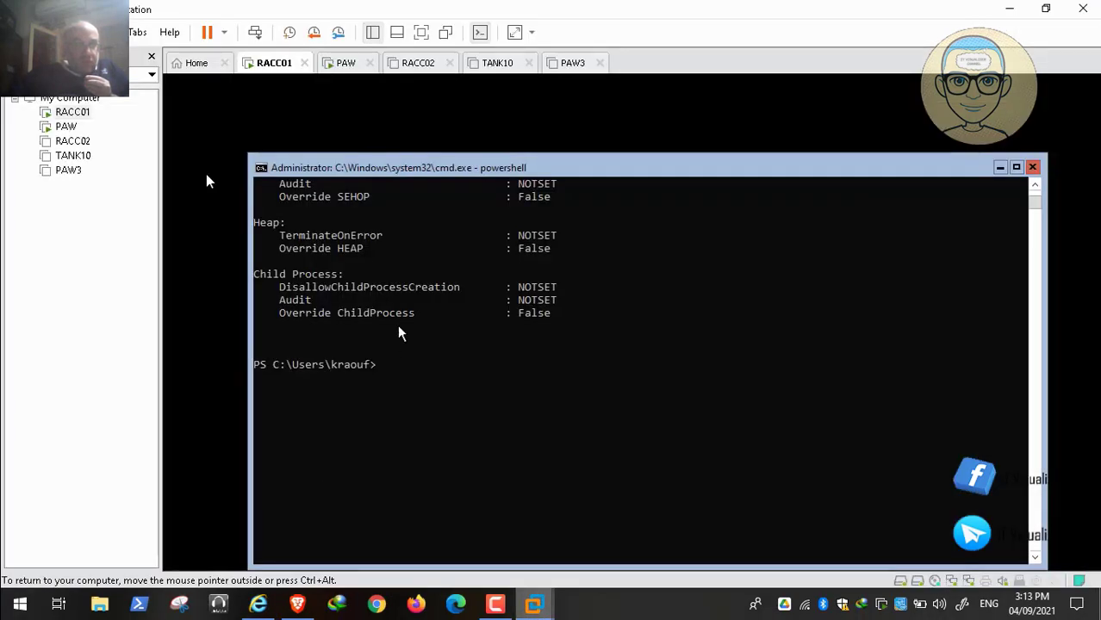
pyautogui.hotkey('ctrl', 'v')
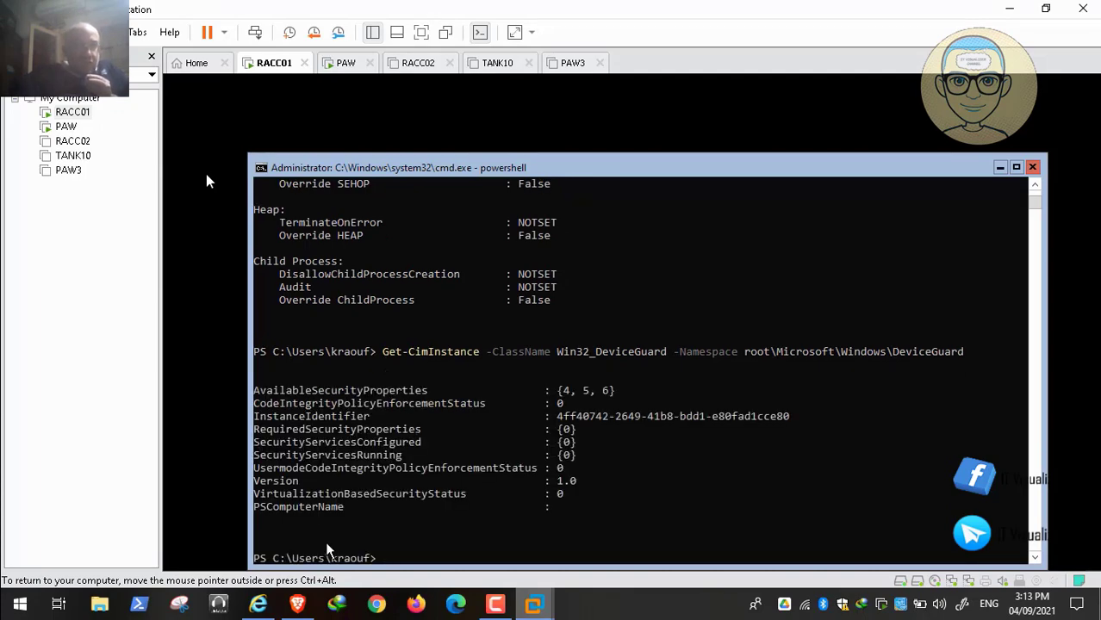
# - Compare the SecurityServicesRunning value in the RACC01 PowerShell output with the requirement in the STIG check content
pyautogui.click(270, 606)
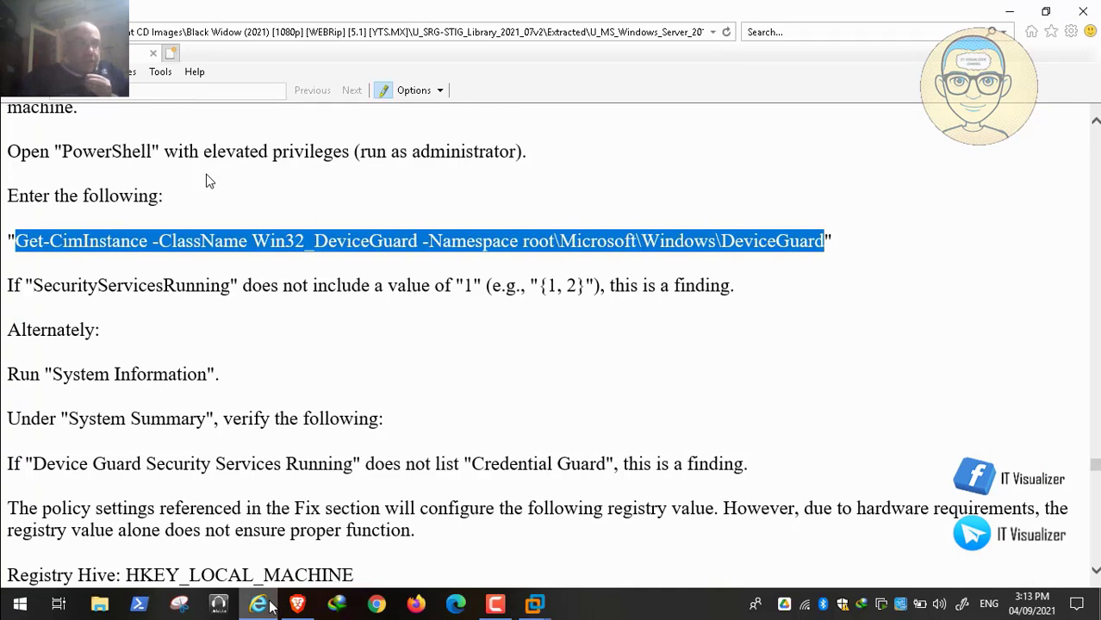
pyautogui.click(534, 604)
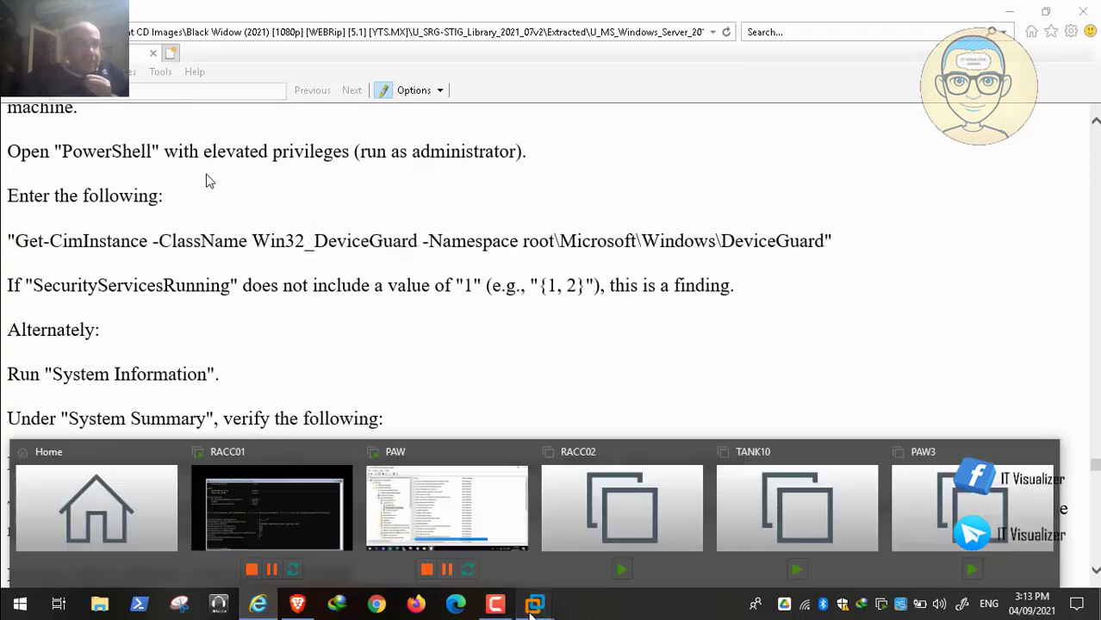
pyautogui.click(302, 516)
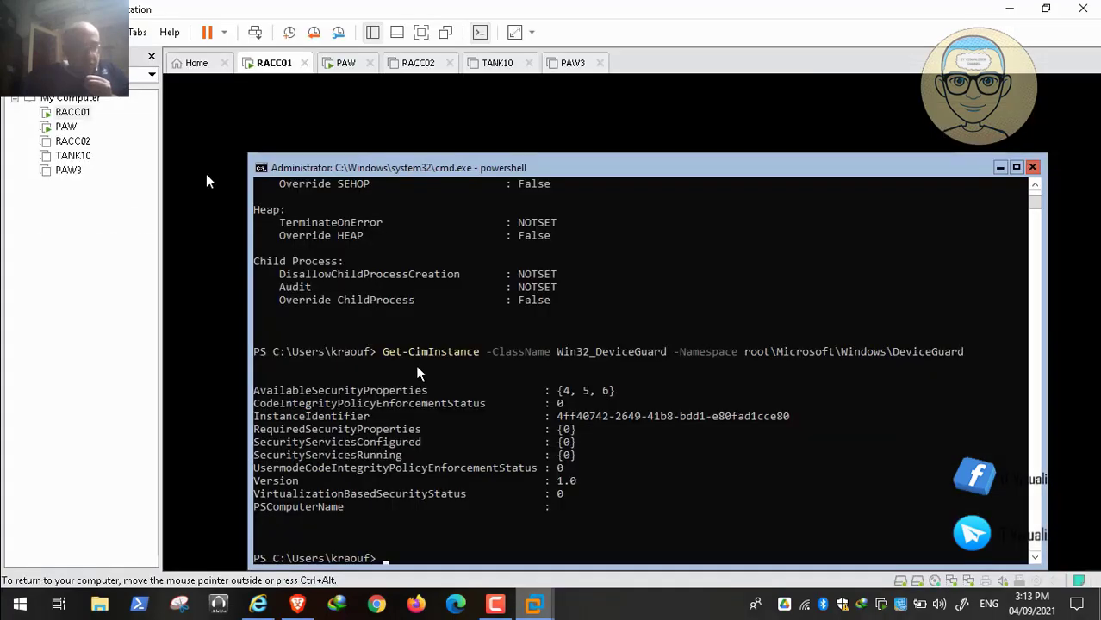
pyautogui.click(566, 455)
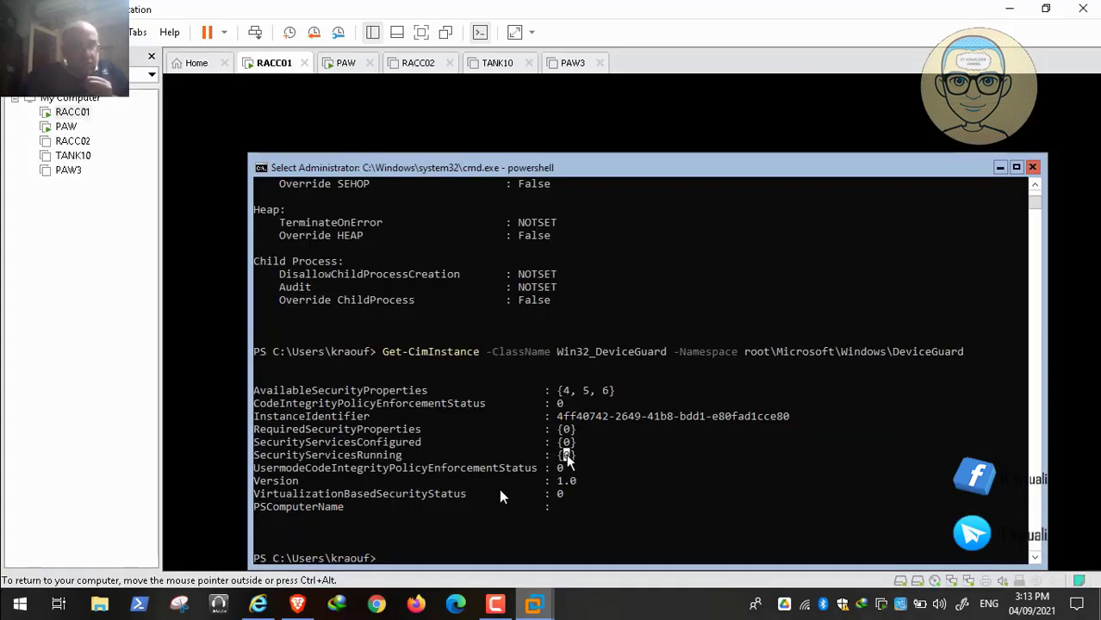
# - Read the alternate System Information check, the LsaCfgFlags registry requirement and the WN19-MS-000140 fix text in the STIG document
pyautogui.click(258, 605)
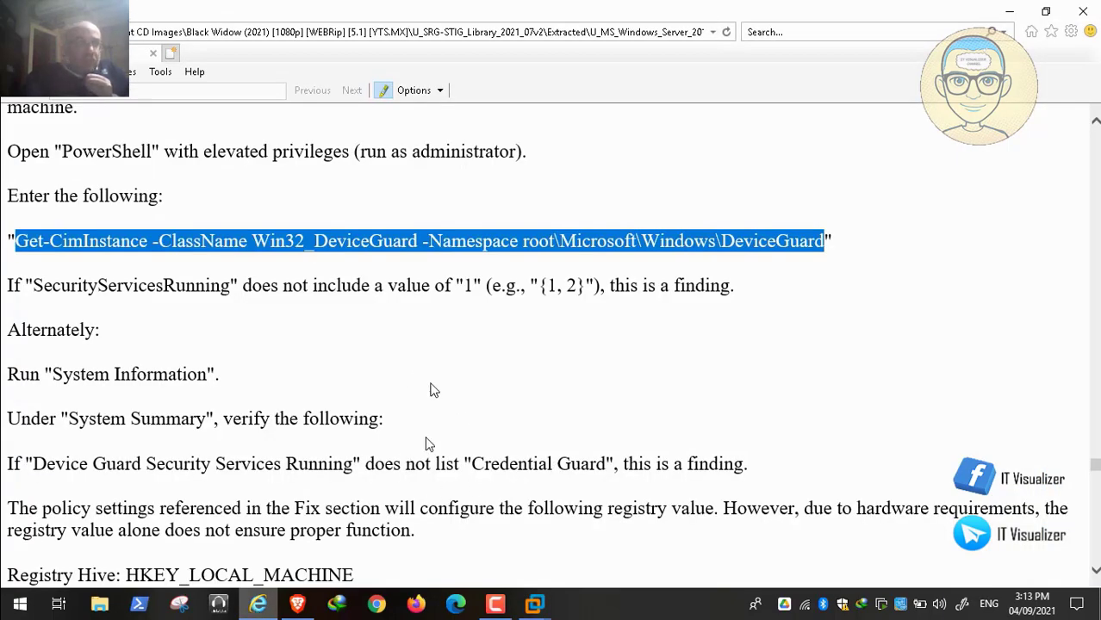
pyautogui.scroll(-2, 434, 390)
pyautogui.scroll(1, 433, 390)
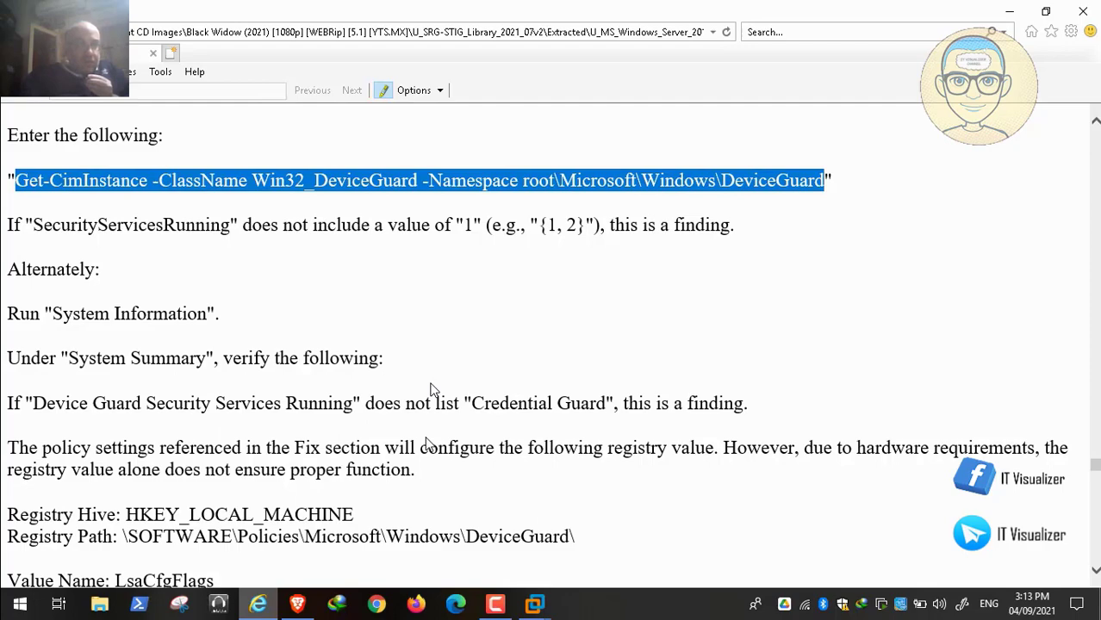
pyautogui.scroll(-1, 434, 390)
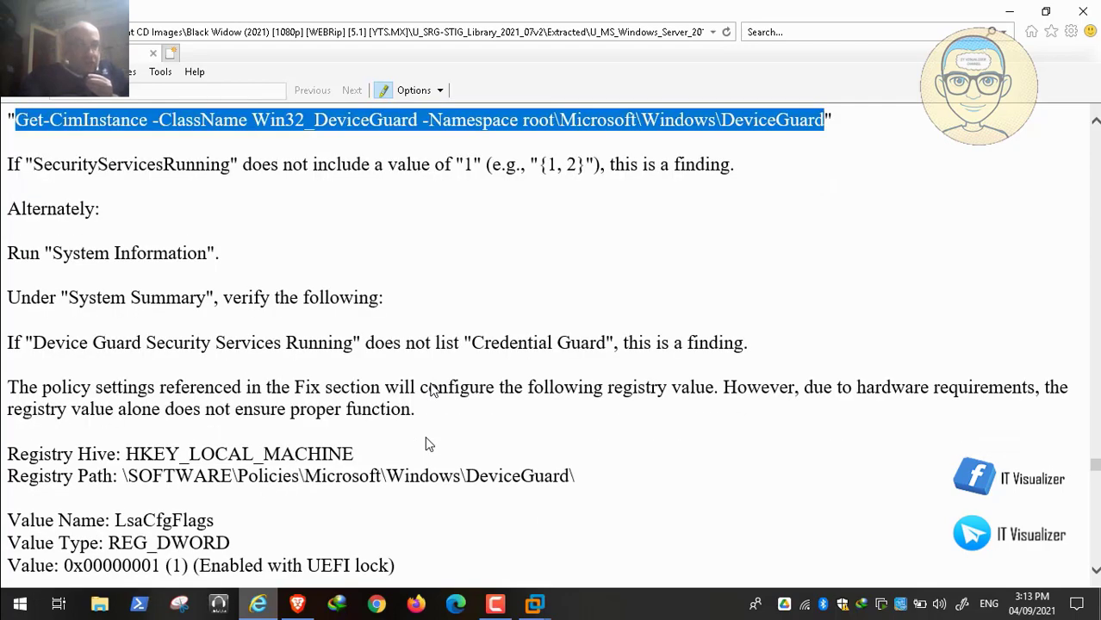
pyautogui.scroll(-5, 428, 443)
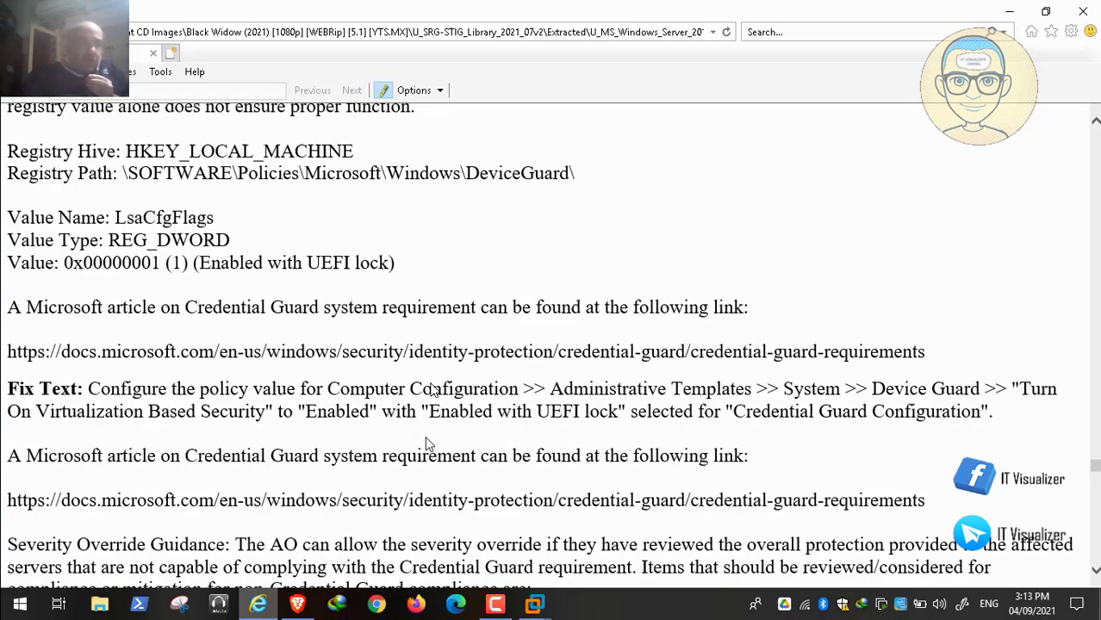
pyautogui.scroll(-1, 425, 436)
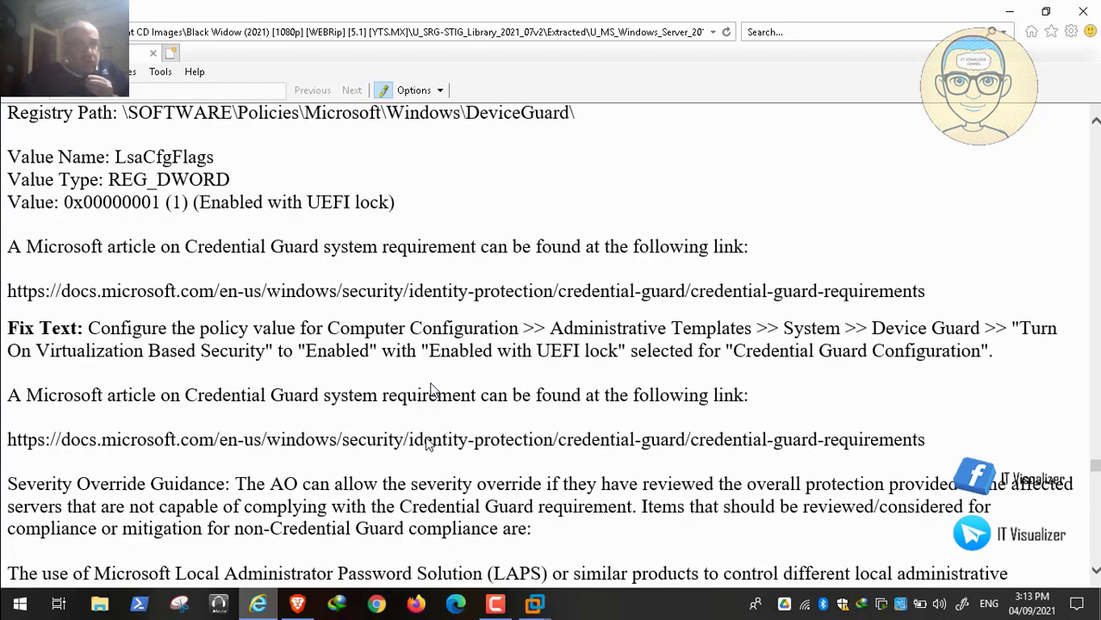
pyautogui.scroll(-1, 427, 443)
pyautogui.scroll(1, 428, 443)
# - Switch to the PAW virtual machine in VMware Workstation, wake its screen and return to the Group Policy Management Editor
pyautogui.moveTo(532, 605)
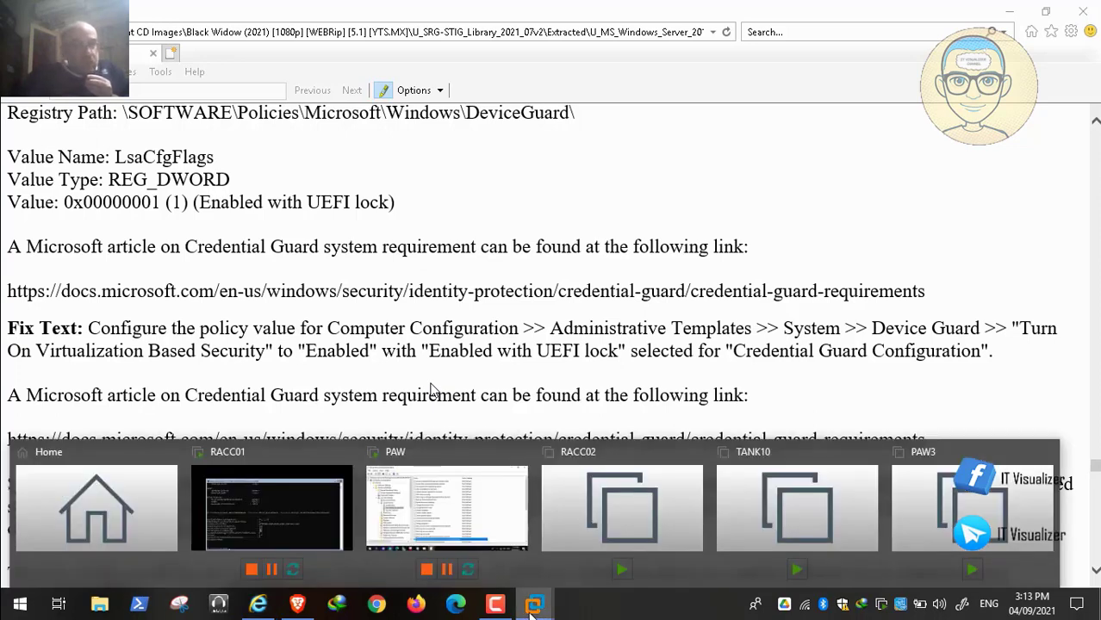
pyautogui.click(424, 510)
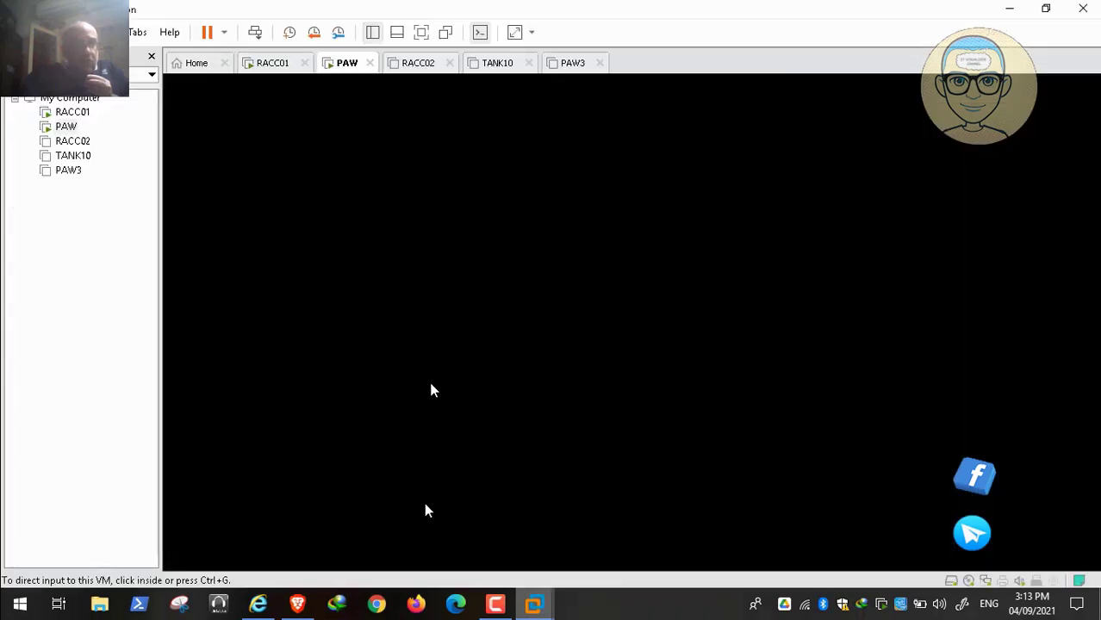
pyautogui.click(256, 32)
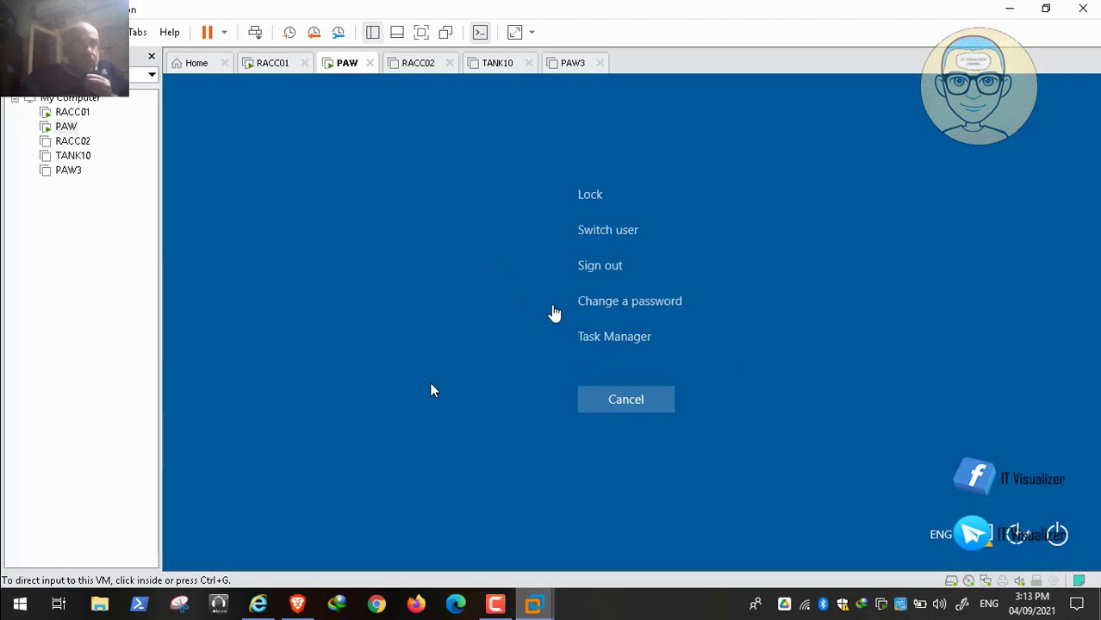
pyautogui.click(627, 407)
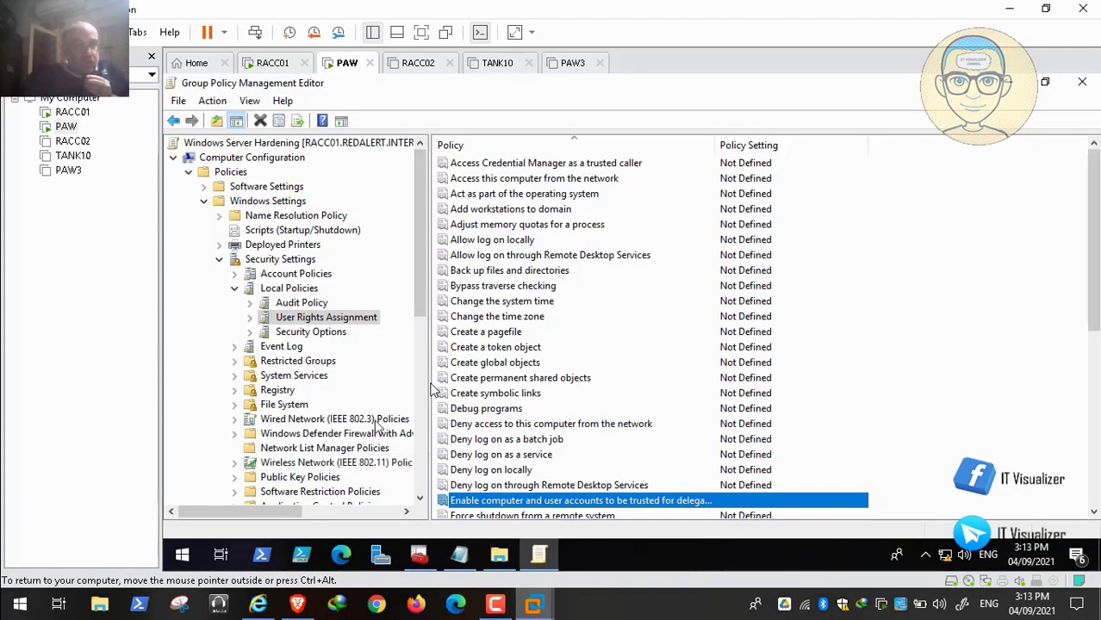
# - Examine the "Turn On Virtualization Based Security" policy options under Administrative Templates, System, Device Guard, and cancel out of the policy
pyautogui.click(338, 333)
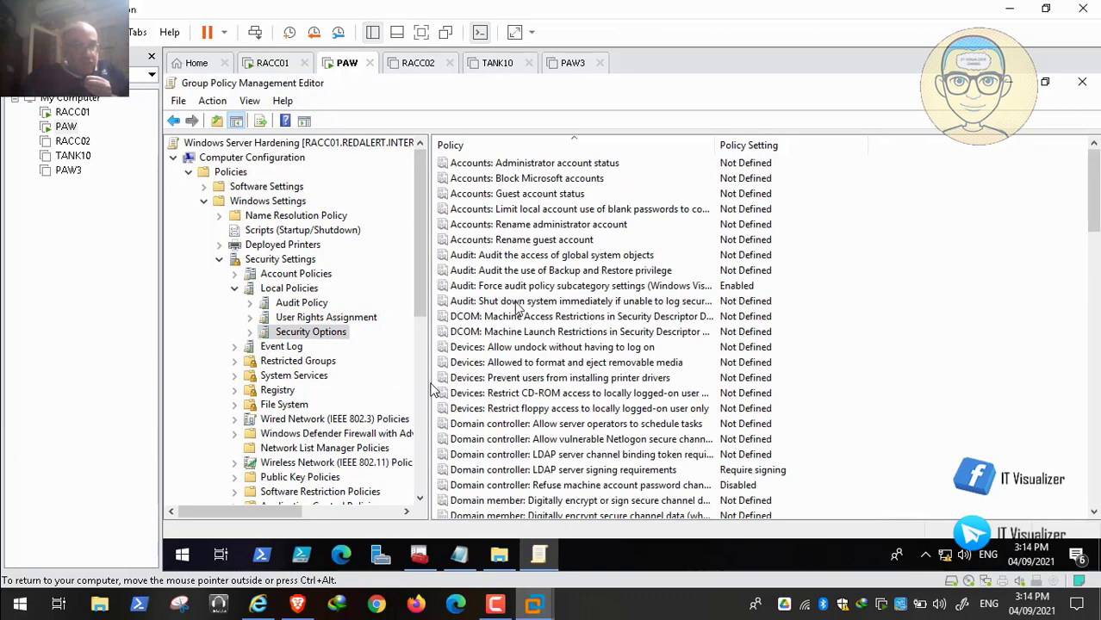
pyautogui.click(220, 258)
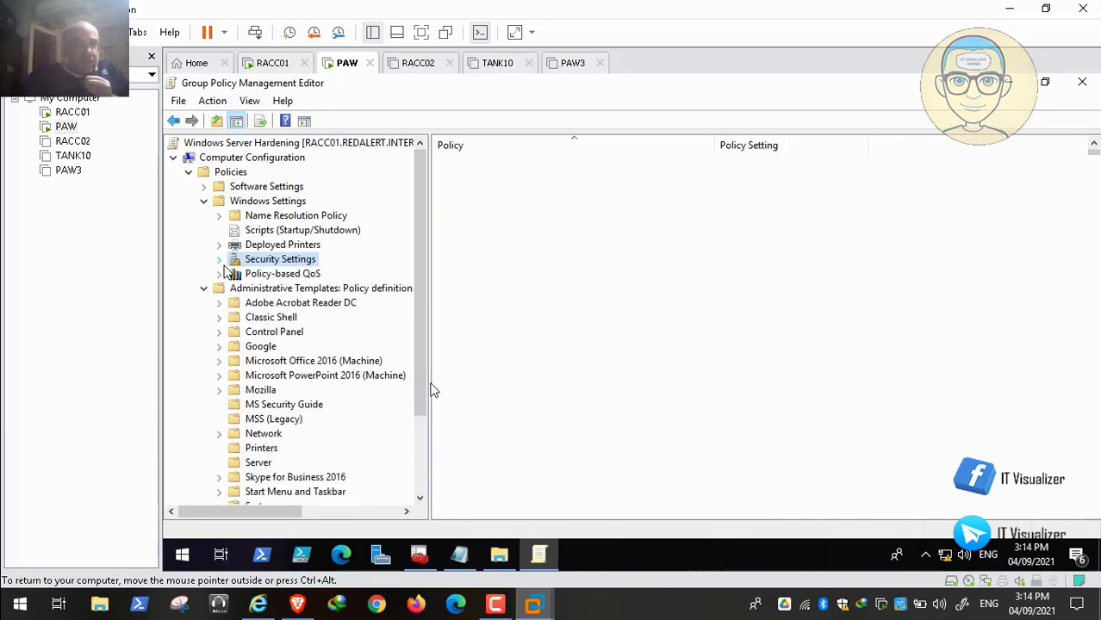
pyautogui.click(420, 481)
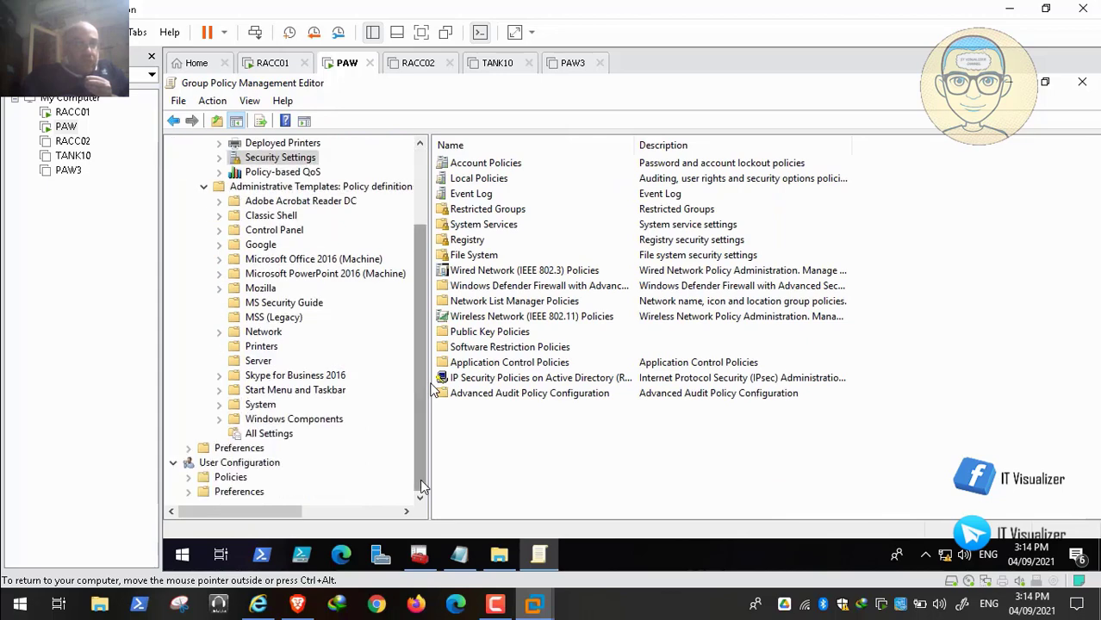
pyautogui.click(219, 404)
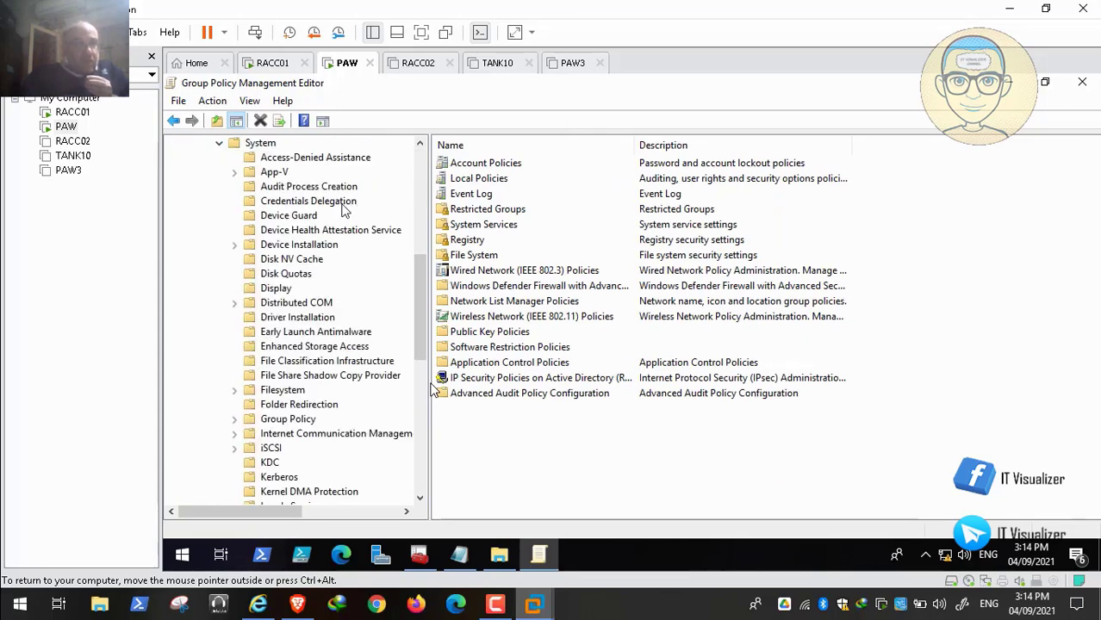
pyautogui.click(316, 215)
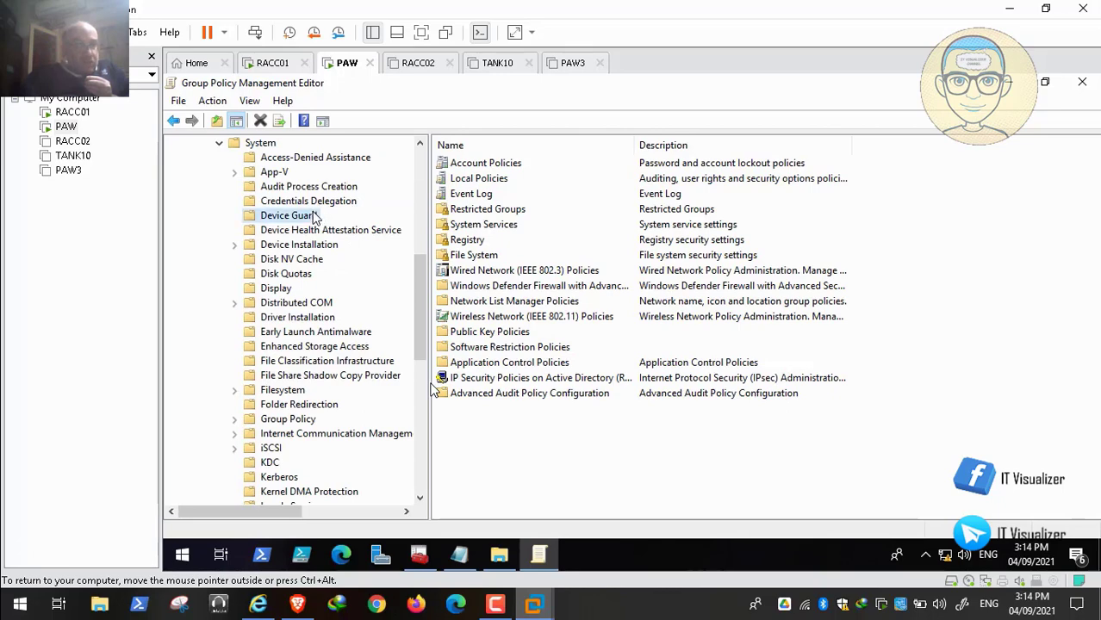
pyautogui.doubleClick(641, 200)
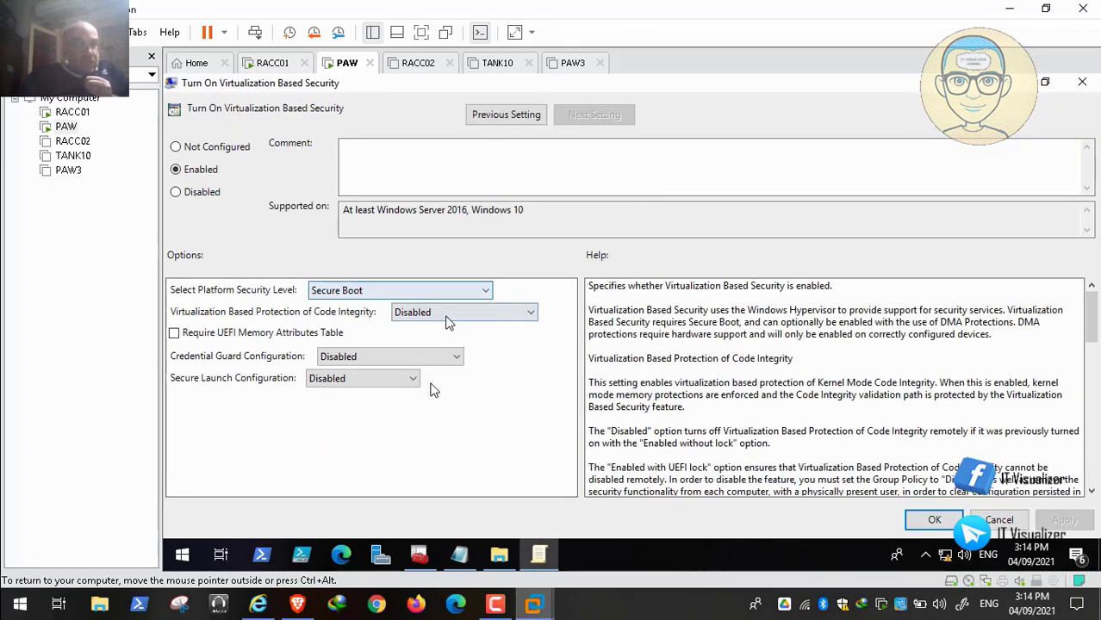
pyautogui.click(998, 520)
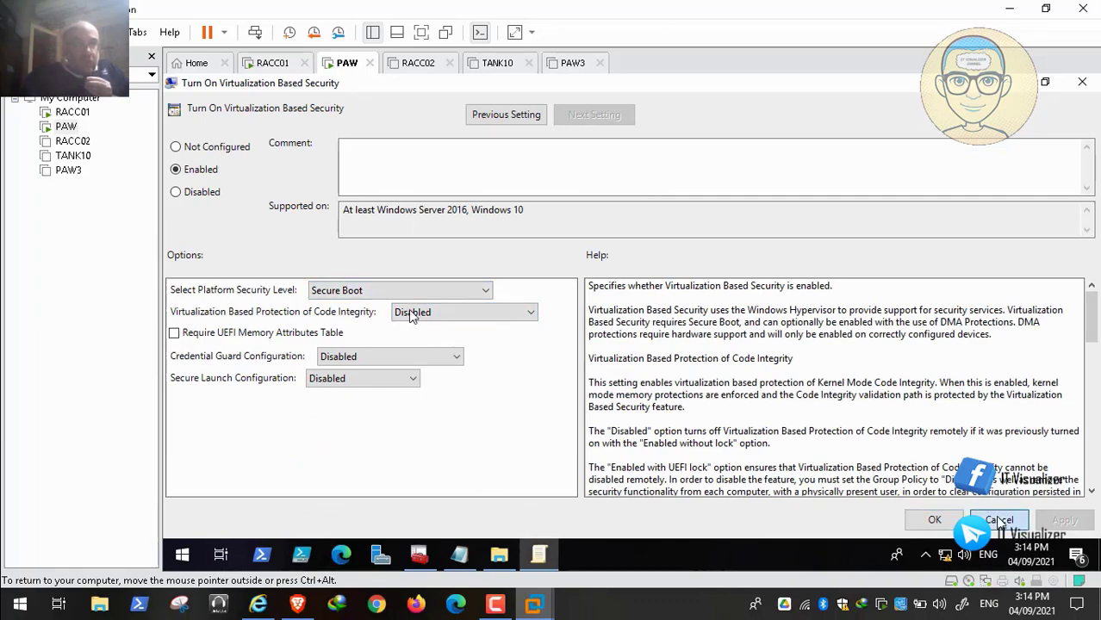
# - Reread the WN19-MS-000140 fix text and its severity override guidance in the STIG document
pyautogui.click(258, 604)
pyautogui.scroll(-3, 688, 224)
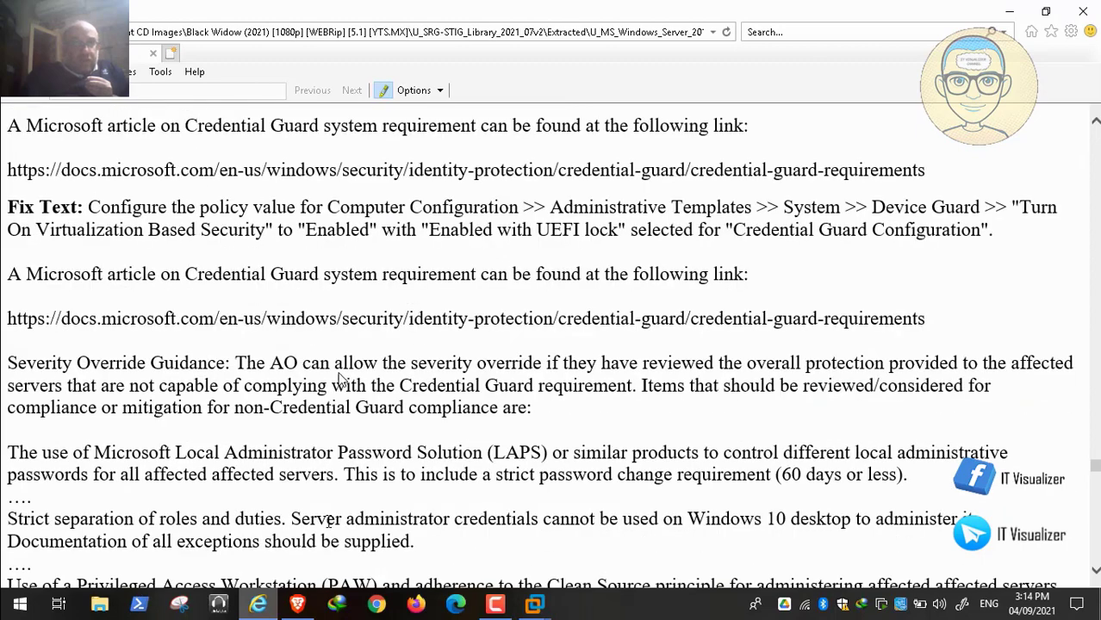
pyautogui.scroll(-2, 285, 235)
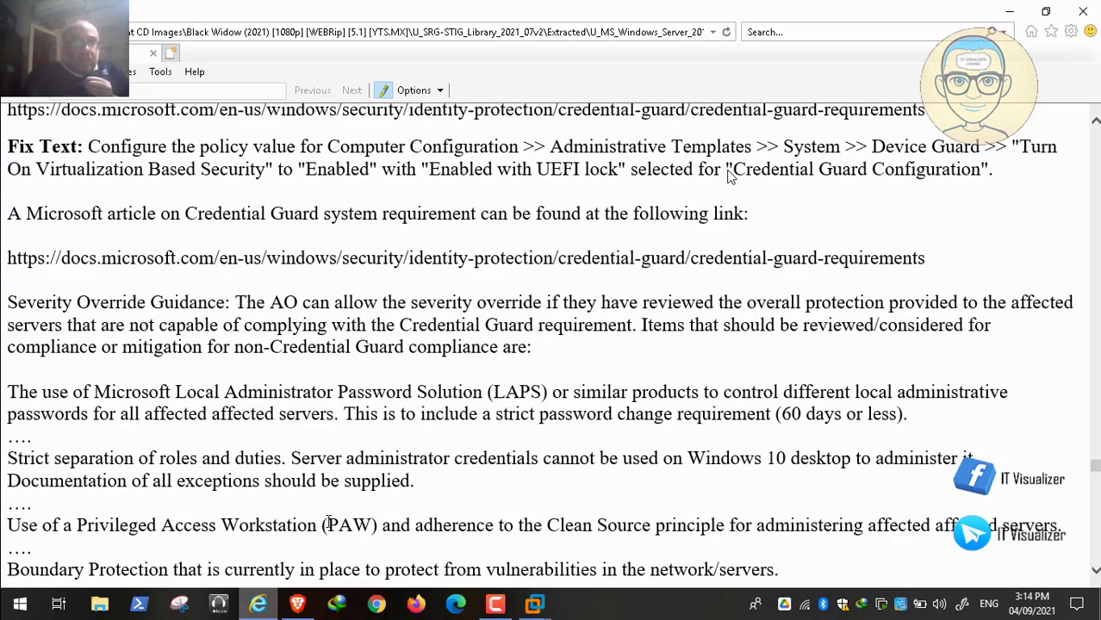
# - Read the WN19-MS-000140 severity override guidance through the LAPS, PAW, boundary protection and Windows Defender items to the end of the rule
pyautogui.scroll(-3, 853, 174)
pyautogui.scroll(-2, 861, 179)
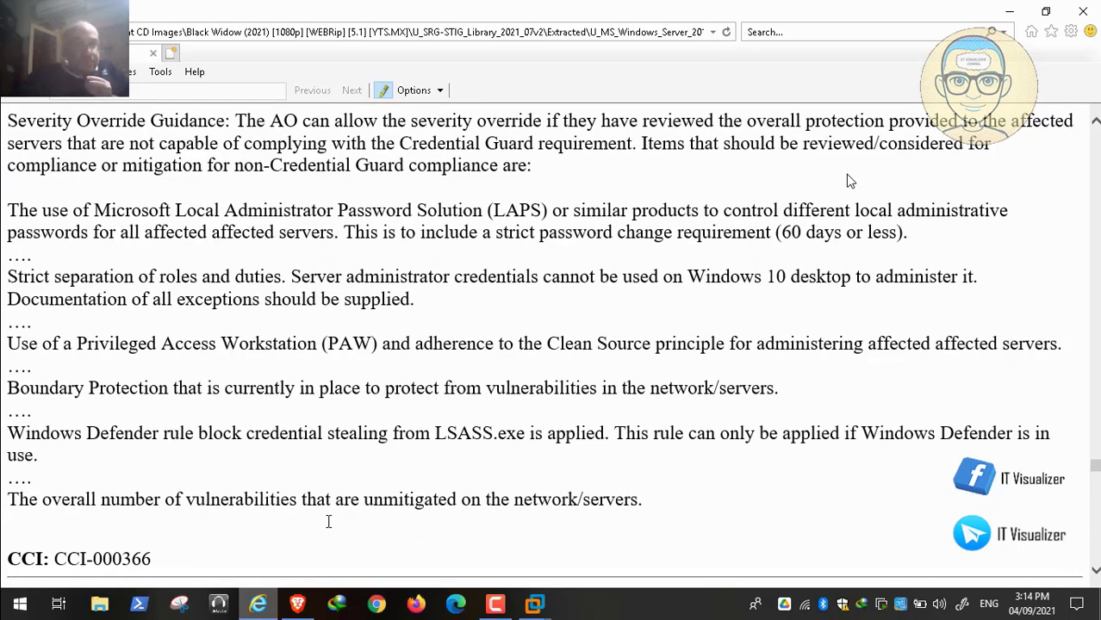
pyautogui.scroll(7, 848, 181)
pyautogui.scroll(2, 849, 180)
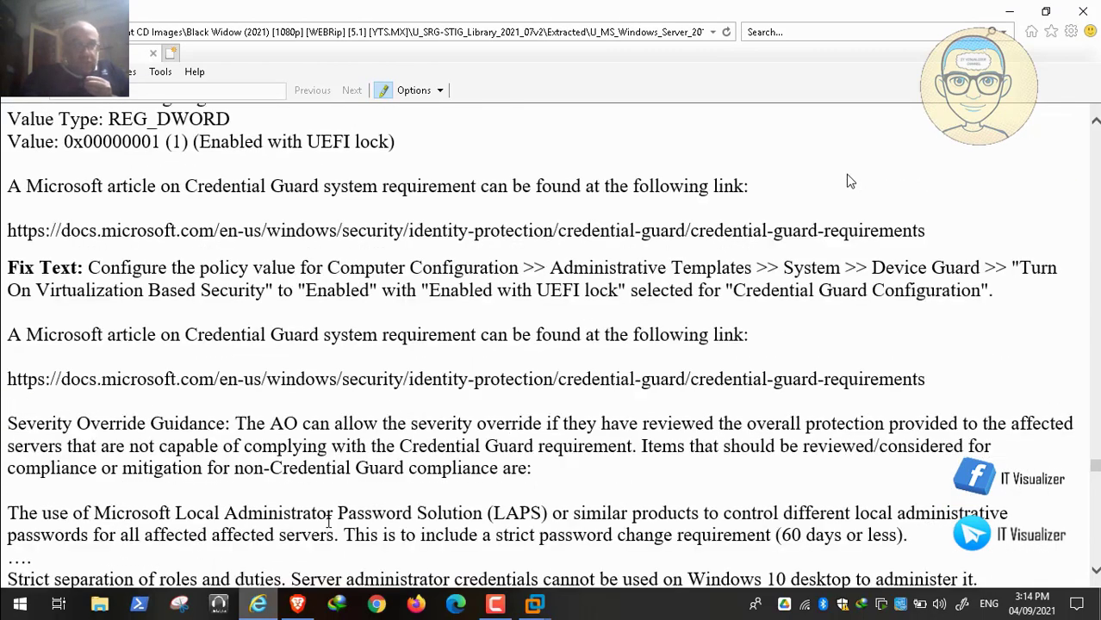
pyautogui.scroll(-16, 1052, 132)
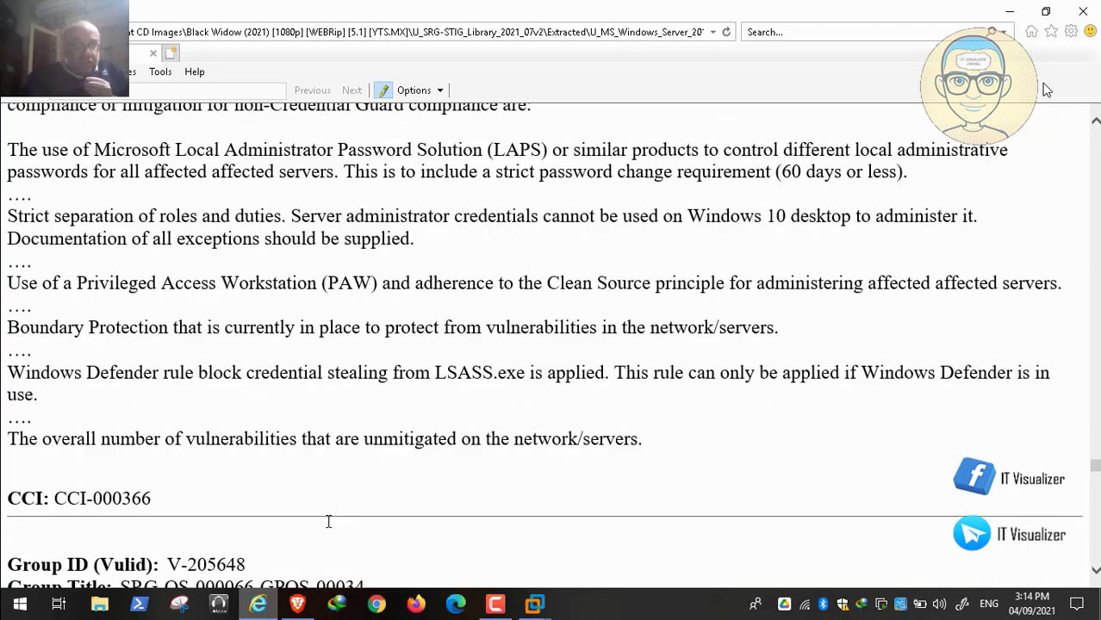
# - Select the DoD Root CA certificate rule WN19-PK-000010 through its last CCI entry and copy its text
pyautogui.moveTo(49, 613)
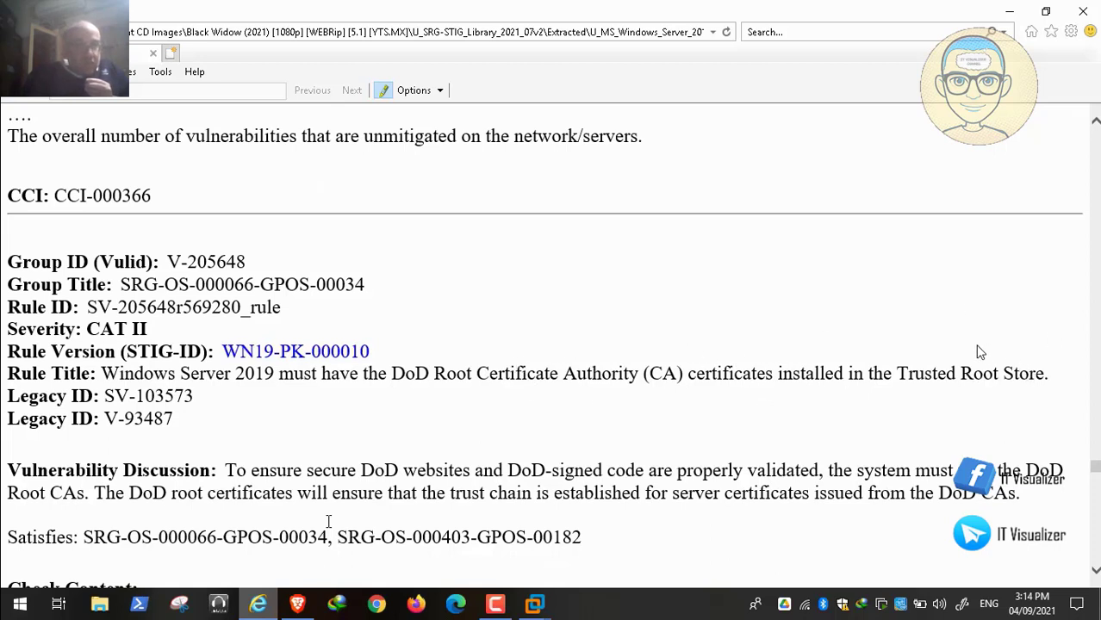
pyautogui.moveTo(974, 614)
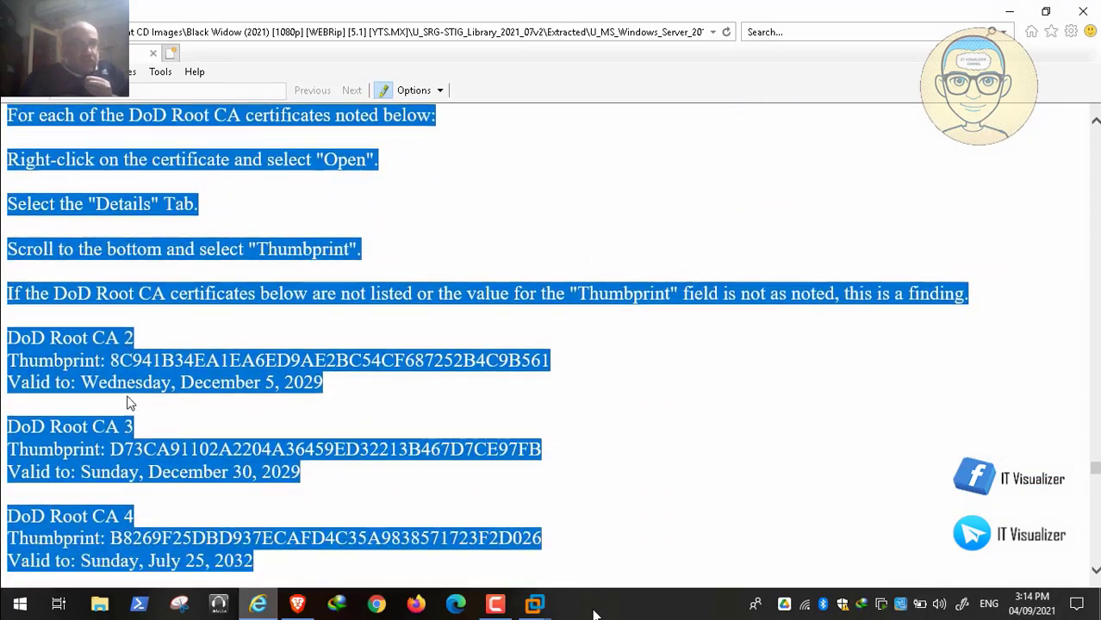
pyautogui.moveTo(593, 616); pyautogui.dragTo(155, 314)
pyautogui.rightClick(129, 320)
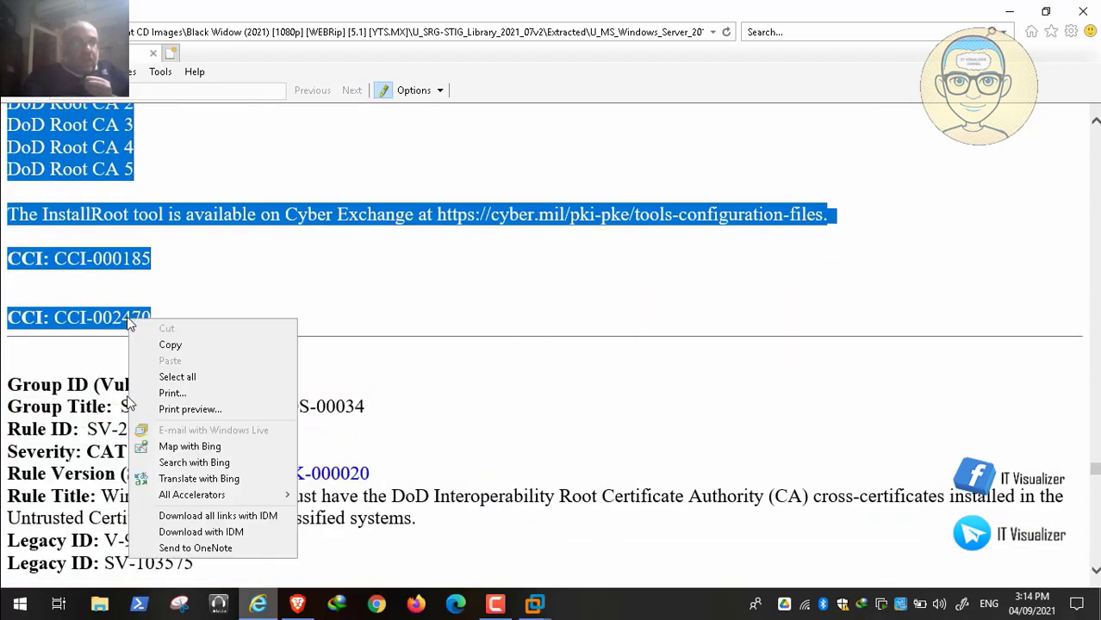
pyautogui.click(170, 342)
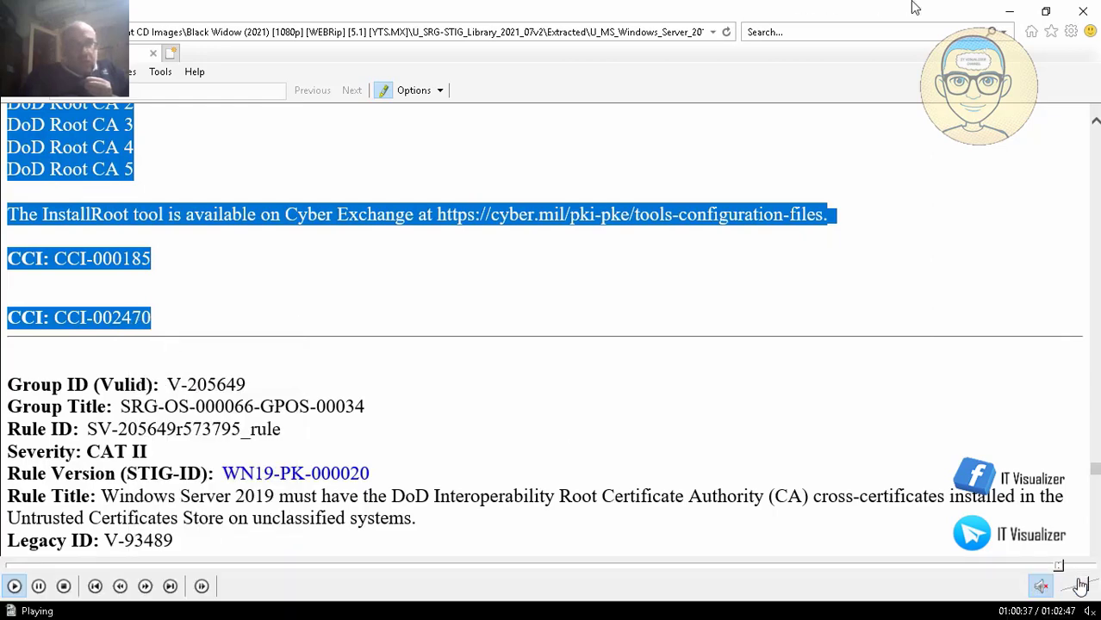
# - Skip the full-screen playback of Video27.mp4 ahead to its last seconds and close the media player
pyautogui.click(1065, 566)
pyautogui.click(1067, 566)
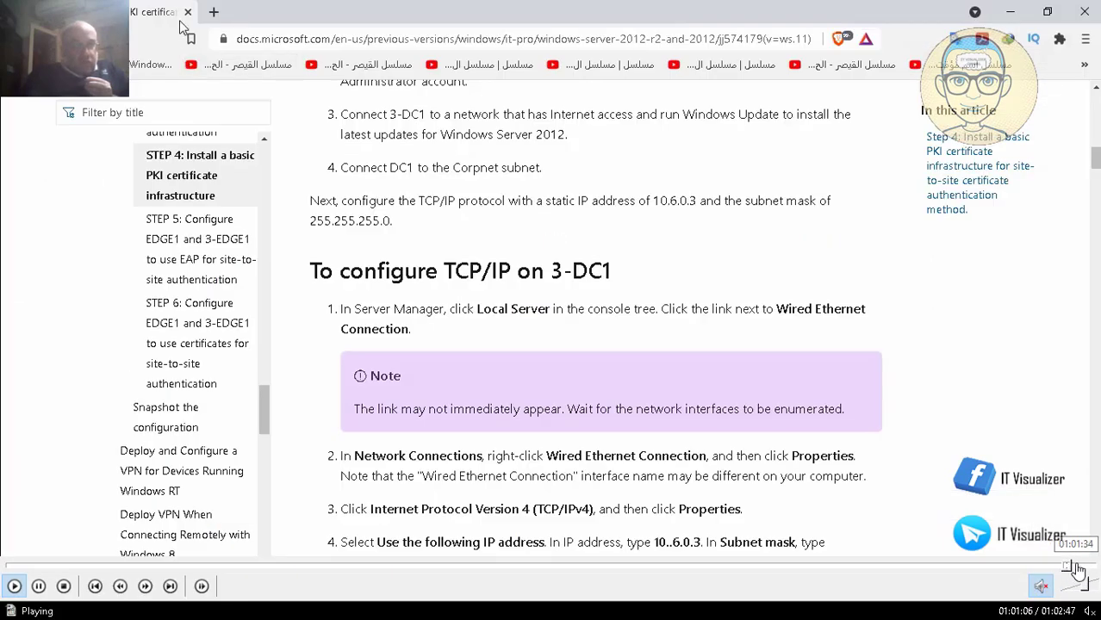
pyautogui.click(1086, 567)
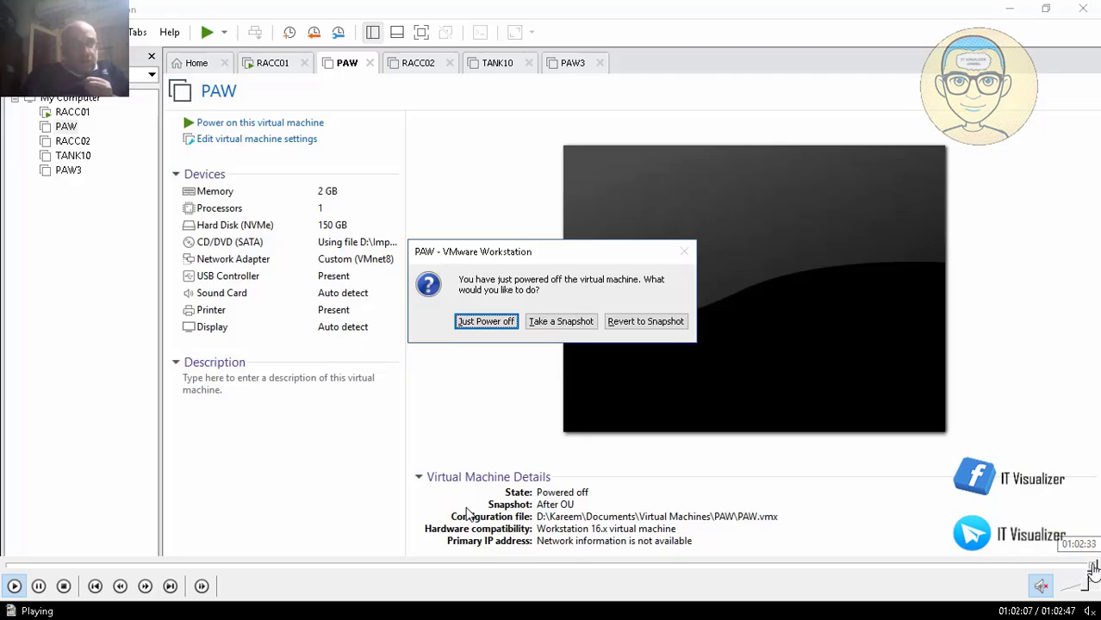
pyautogui.click(1086, 567)
pyautogui.doubleClick(402, 197)
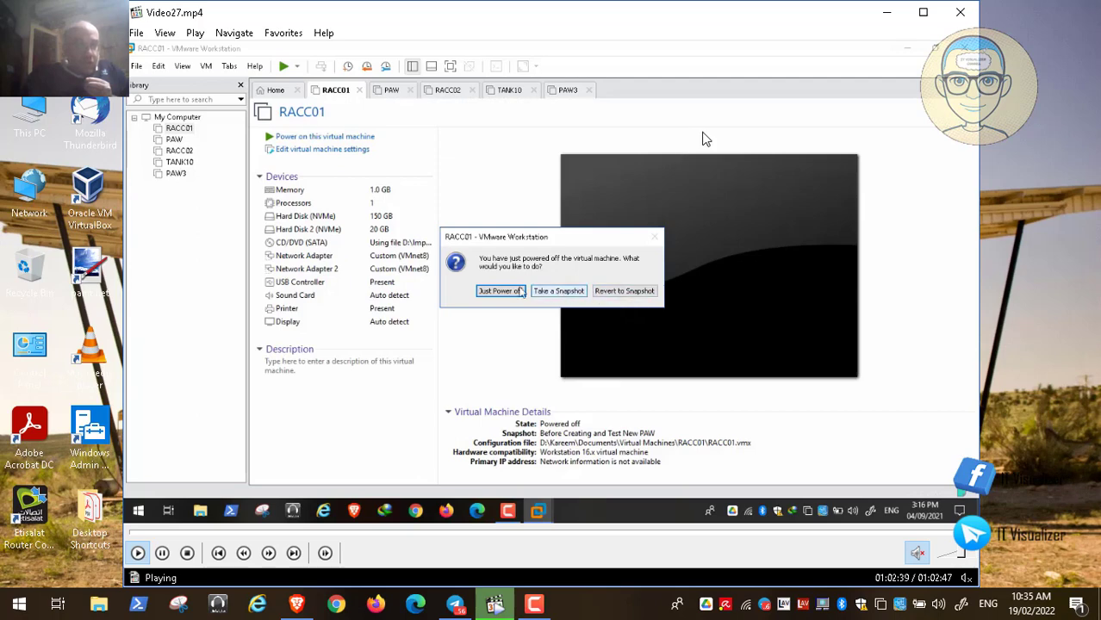
pyautogui.click(960, 15)
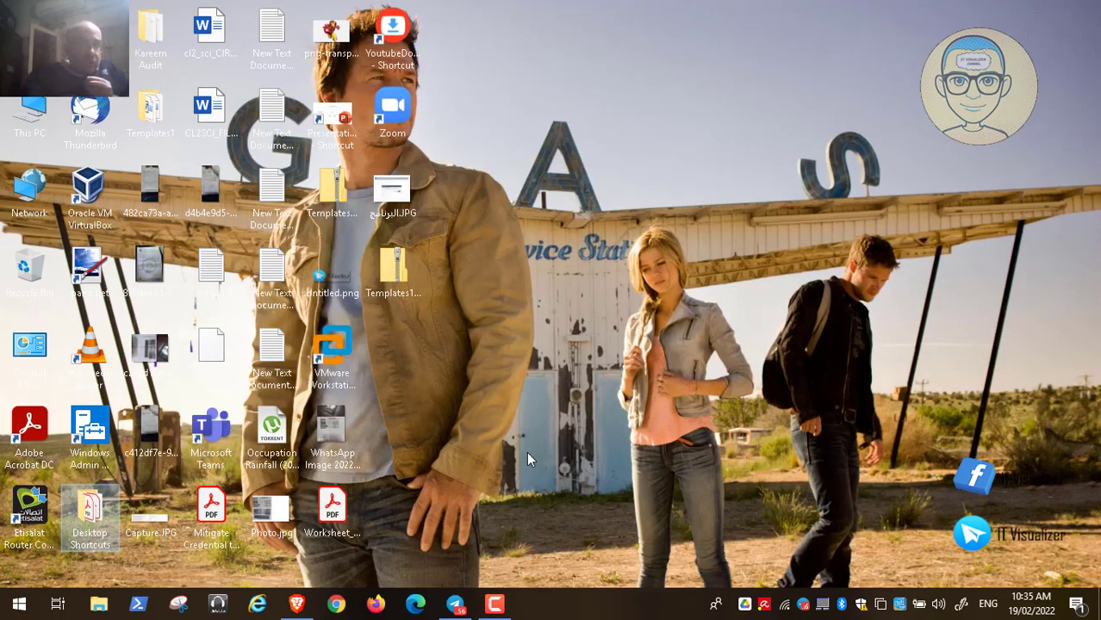